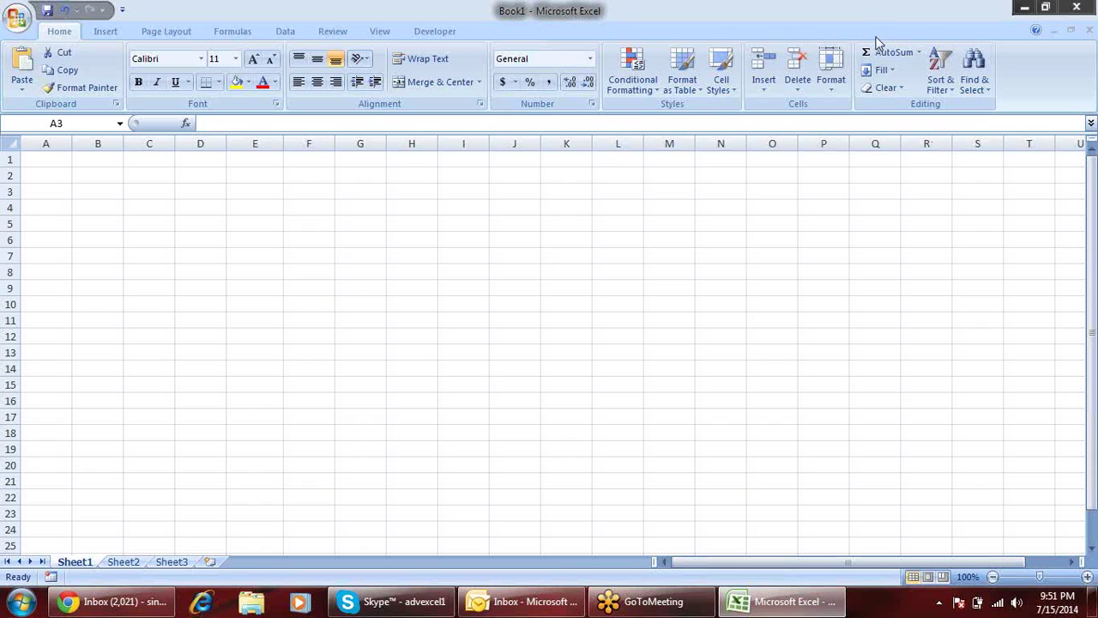
Select a cell in the blank Book1 sheet and show the Formulas ribbon tools
click(214, 176)
click(230, 32)
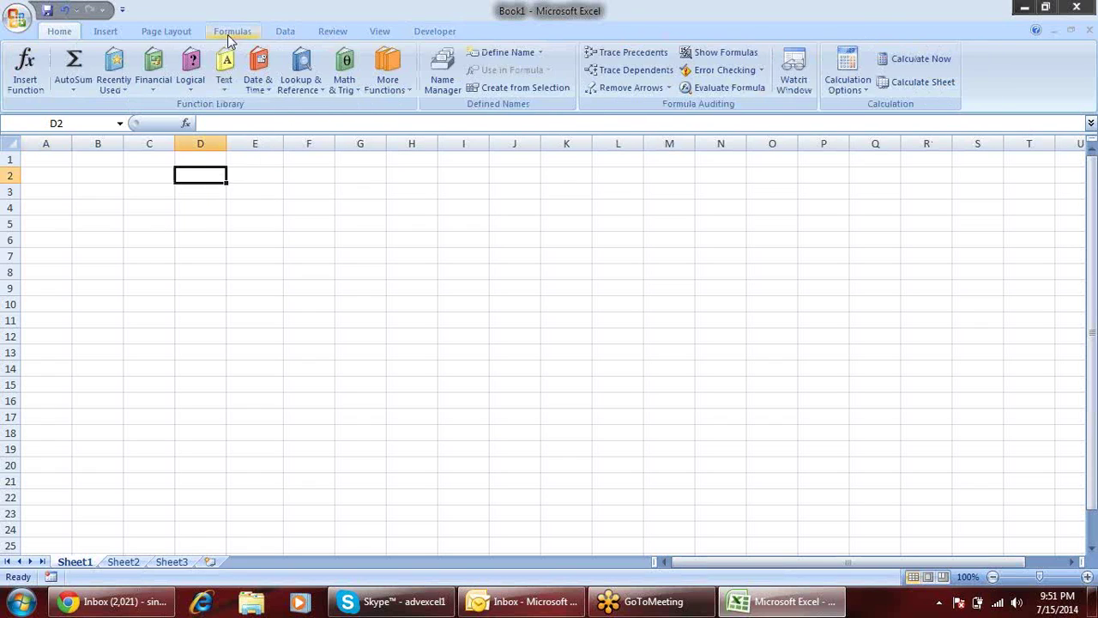
click(191, 206)
click(189, 191)
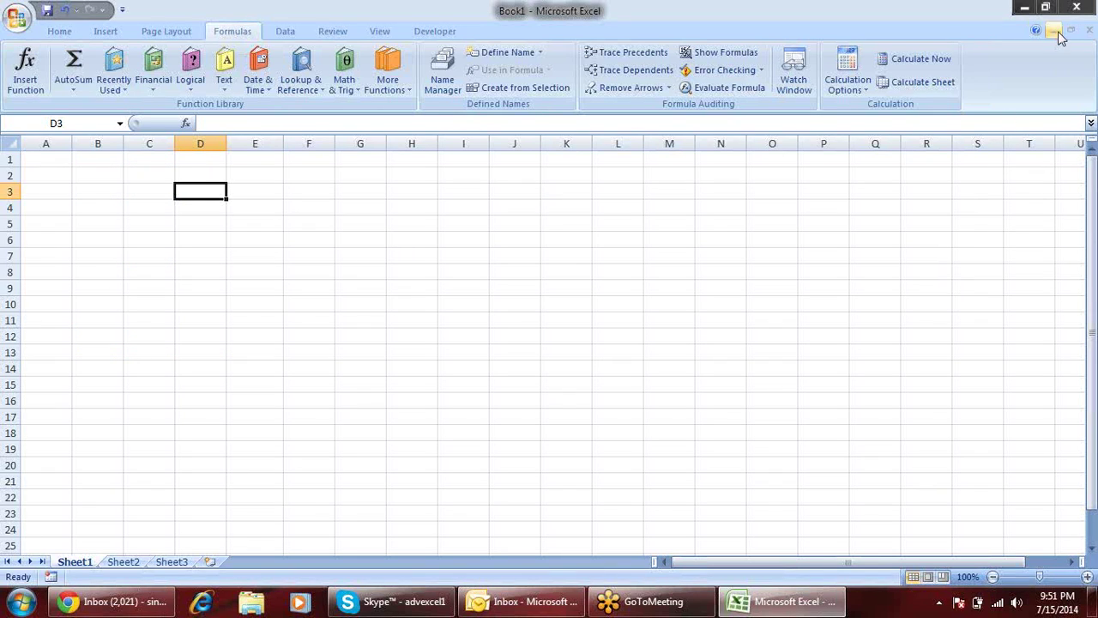
click(1088, 33)
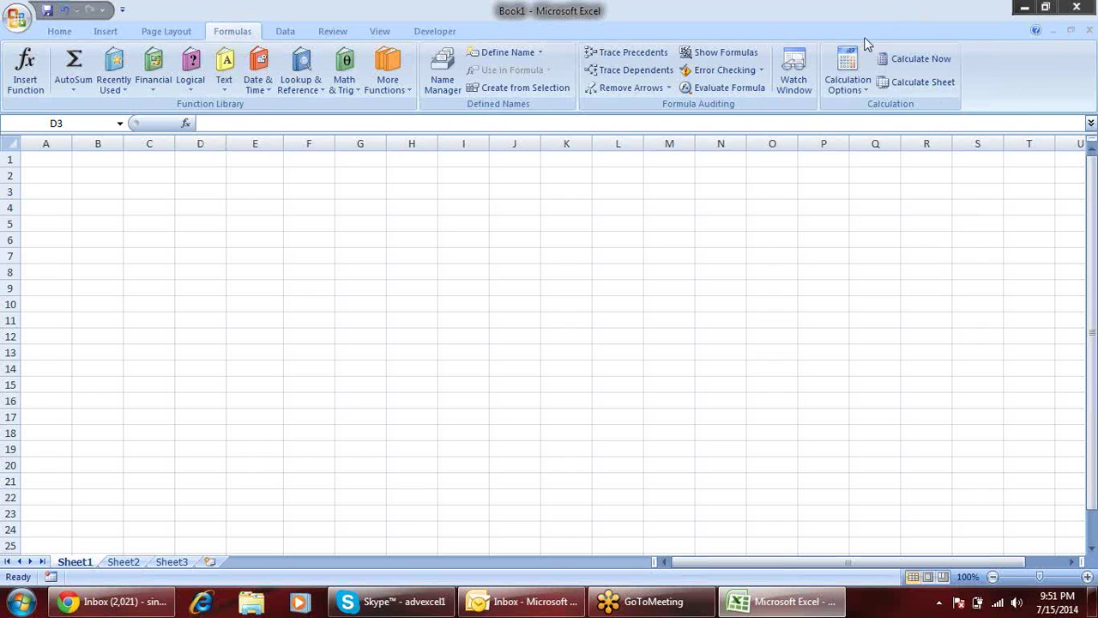
click(184, 86)
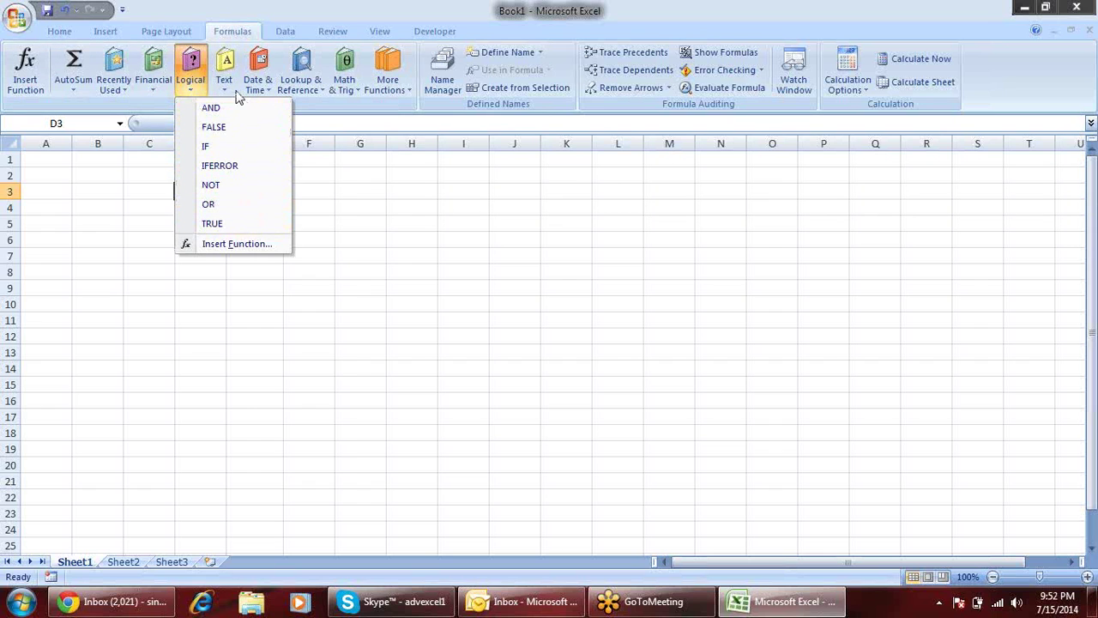
click(223, 91)
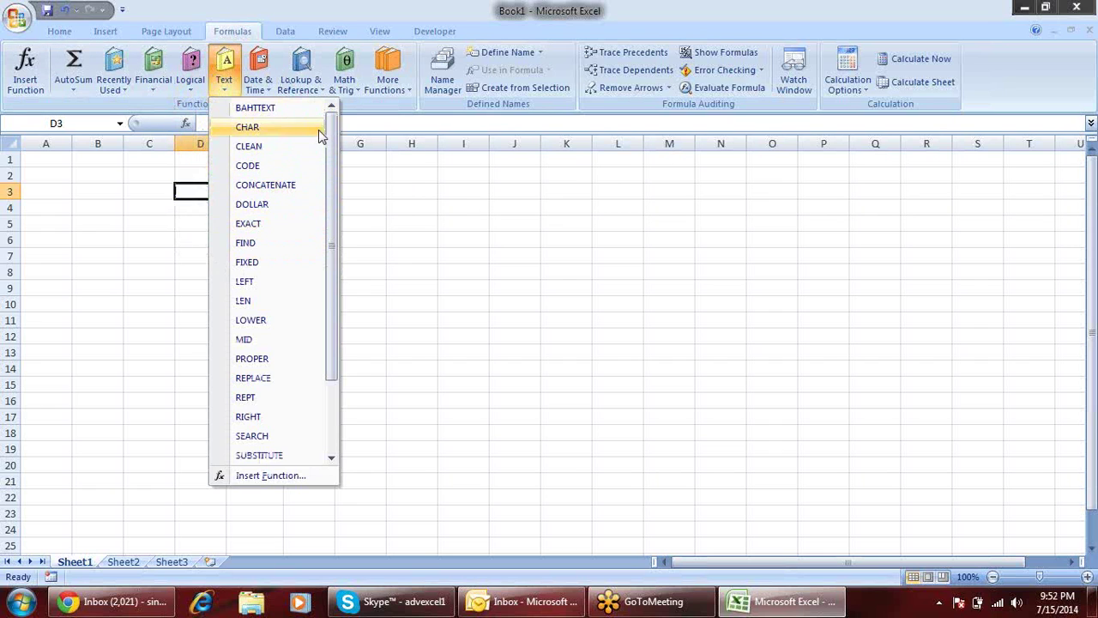
click(203, 85)
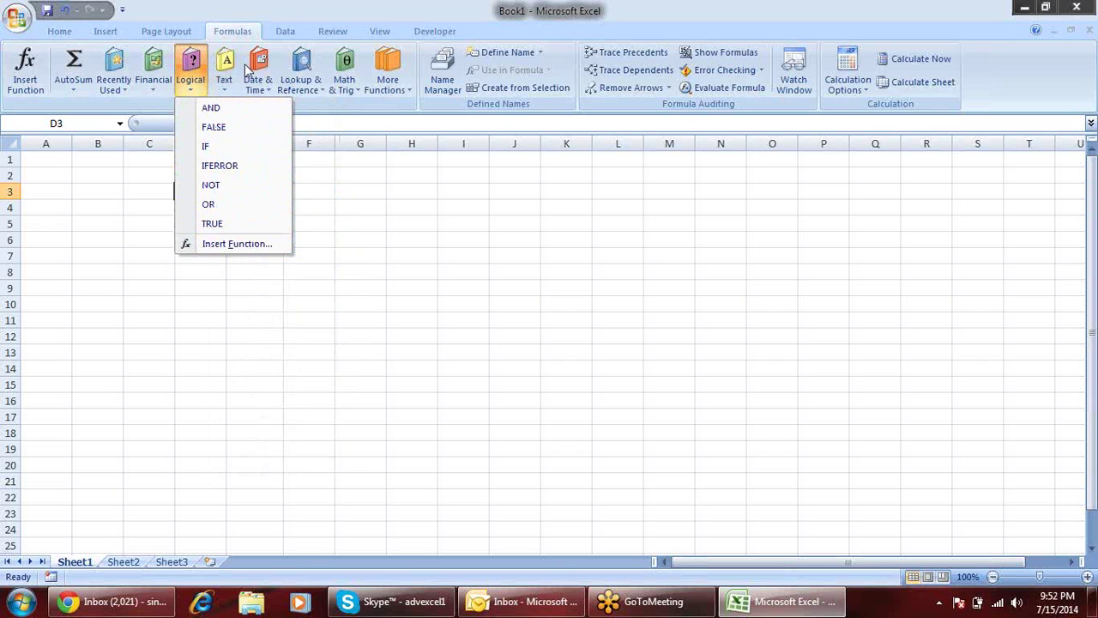
click(223, 85)
click(258, 86)
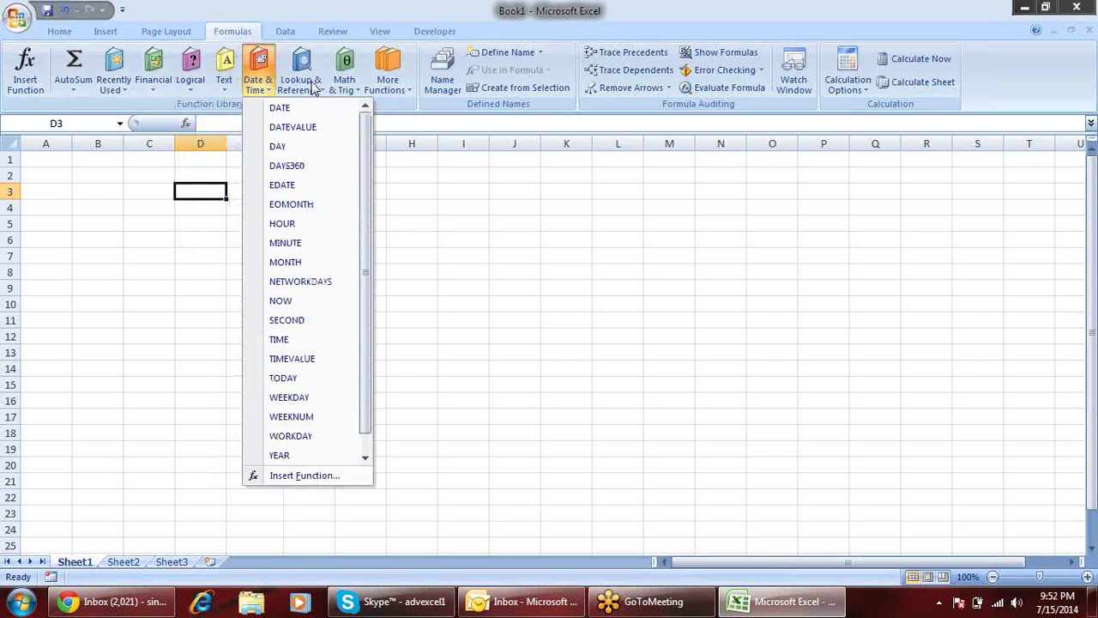
click(313, 86)
click(348, 85)
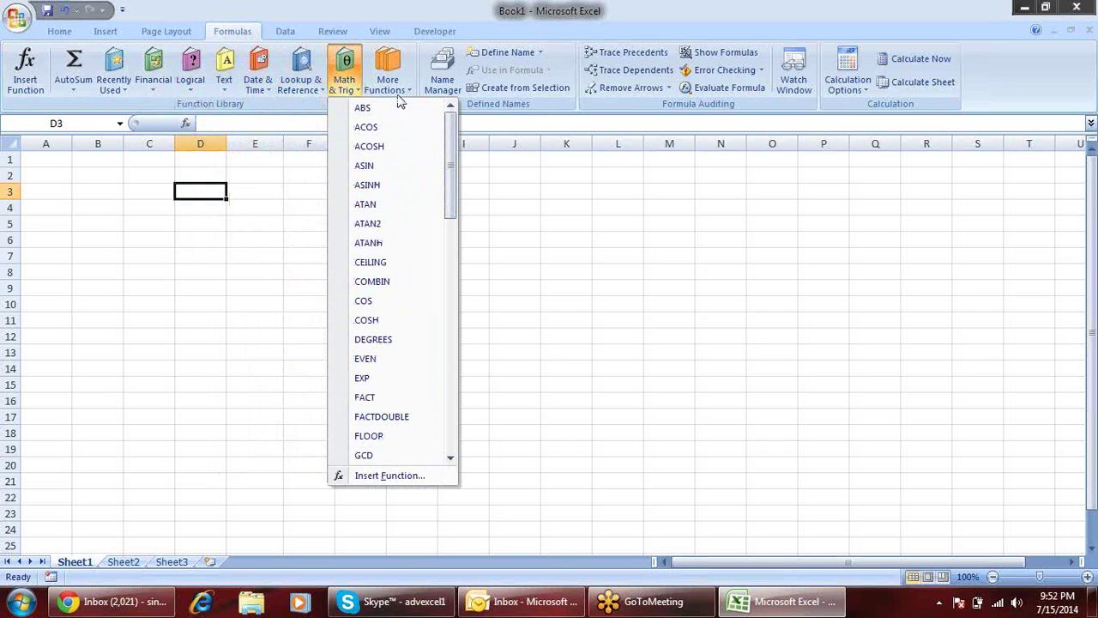
click(397, 91)
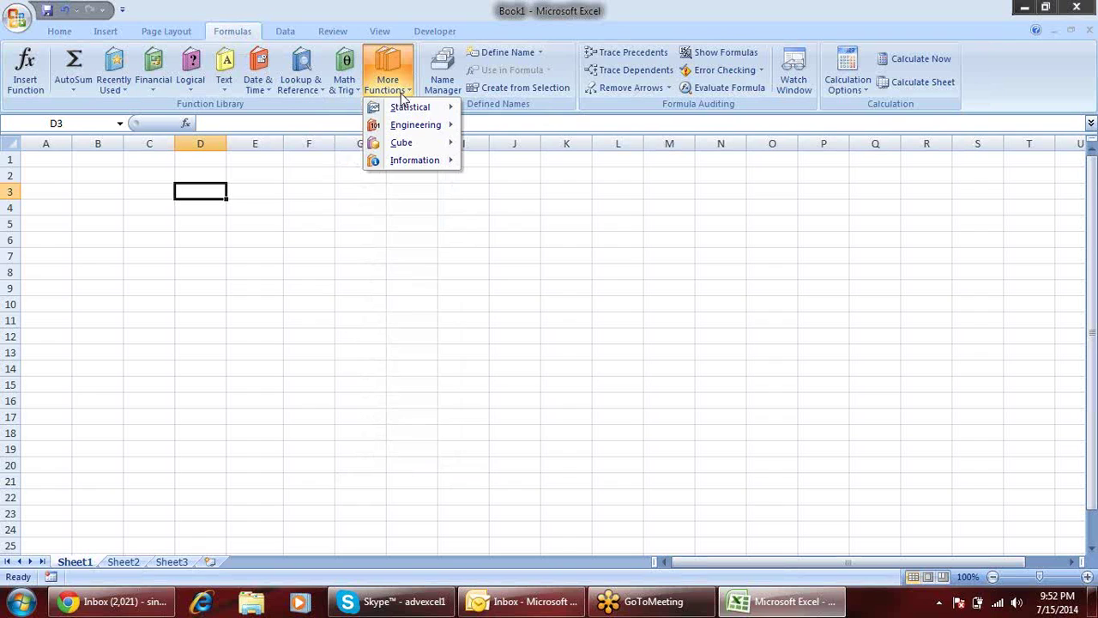
click(325, 196)
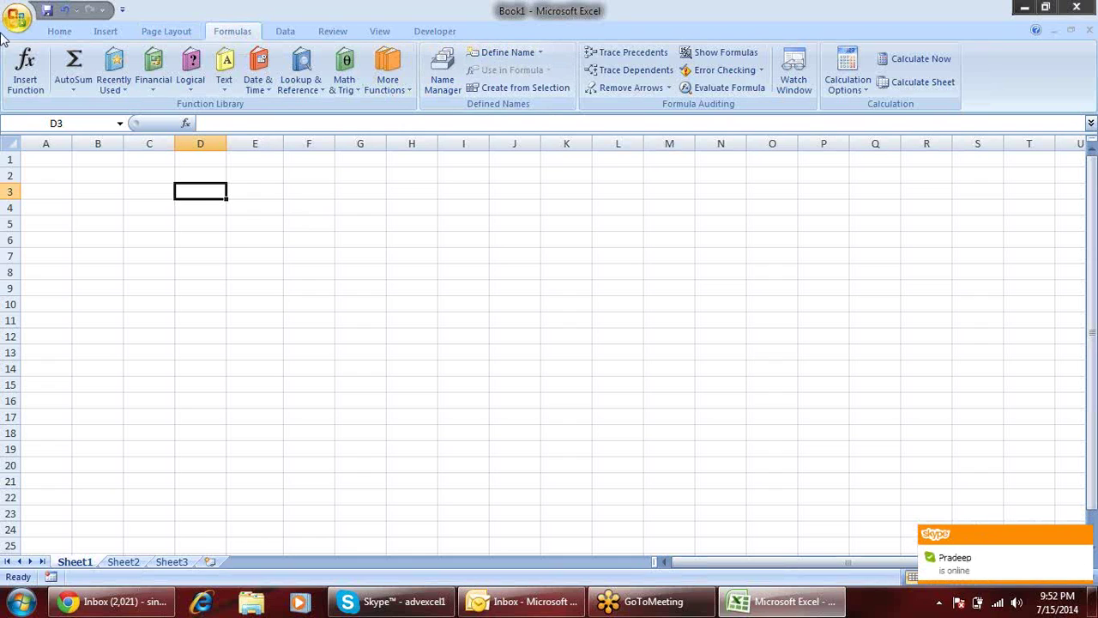
Enter =10+12+(12*12) in C2, declining Excel's correction, to get 166
click(157, 203)
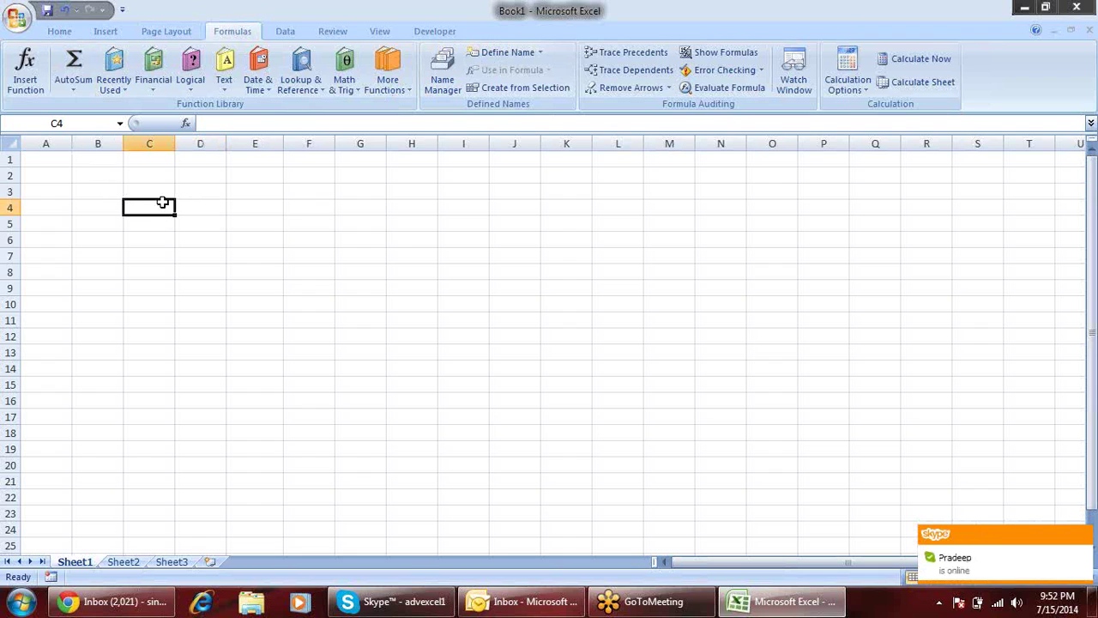
click(155, 178)
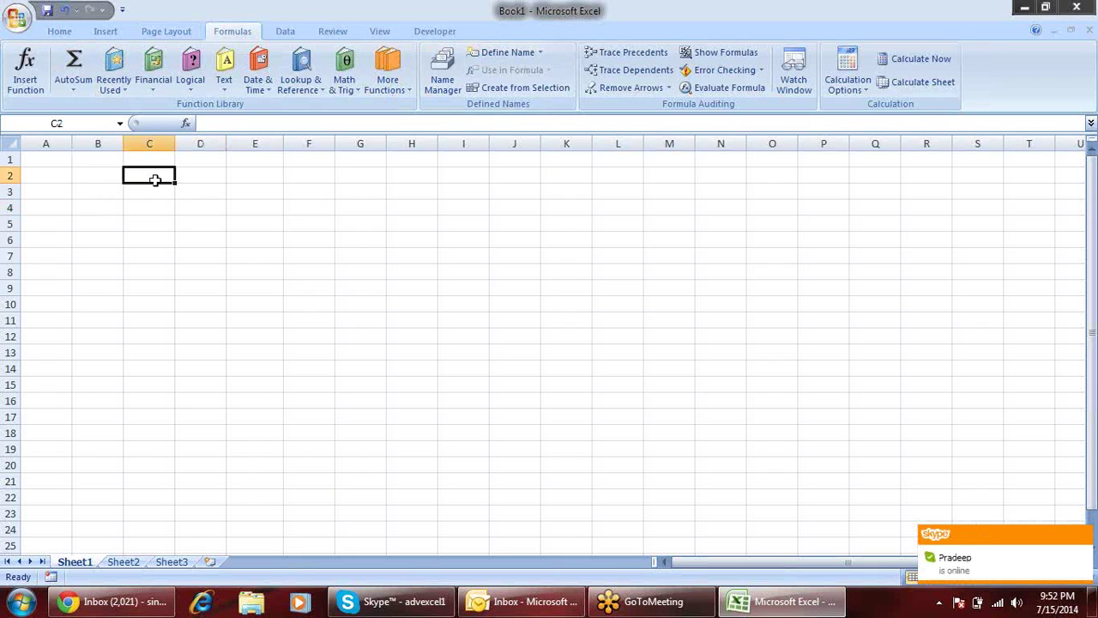
mouse_move(392, 601)
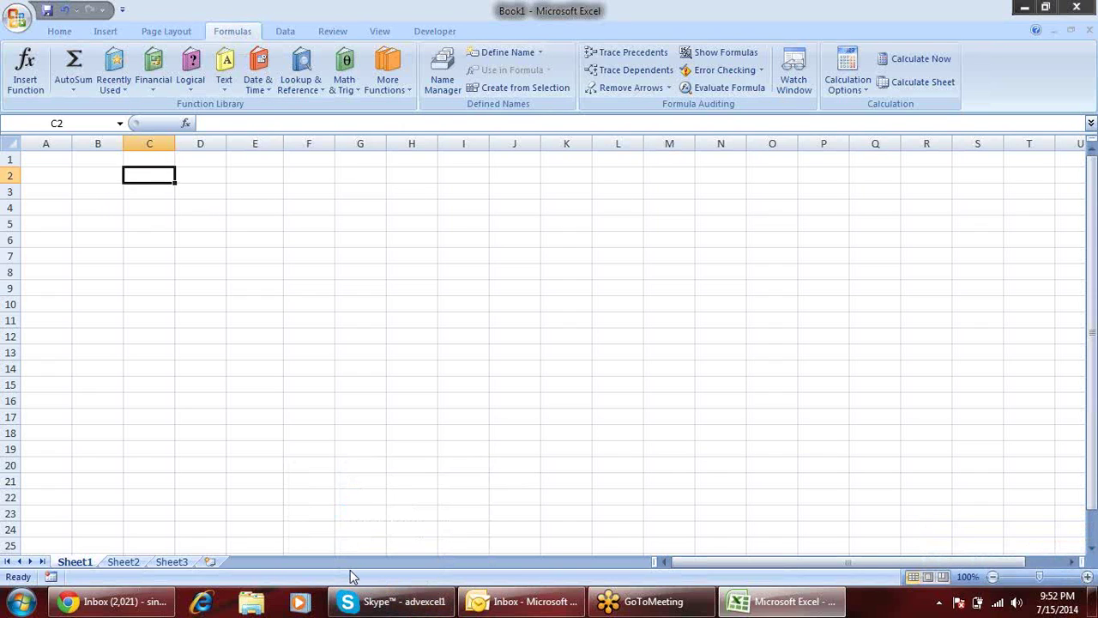
text(=10+12)
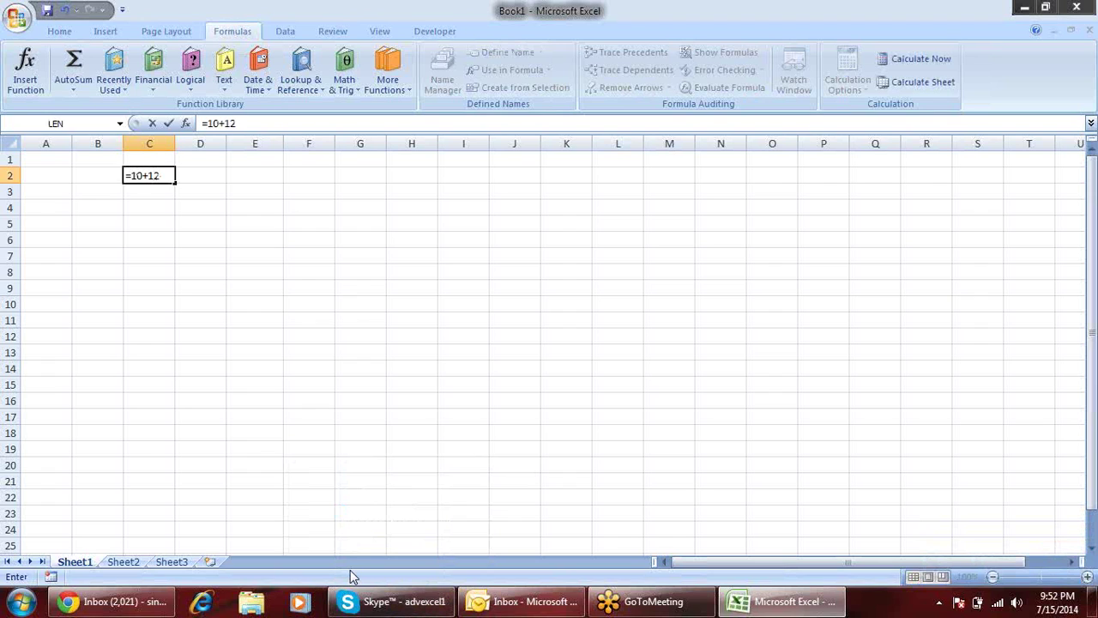
text((12*12))
key(Return)
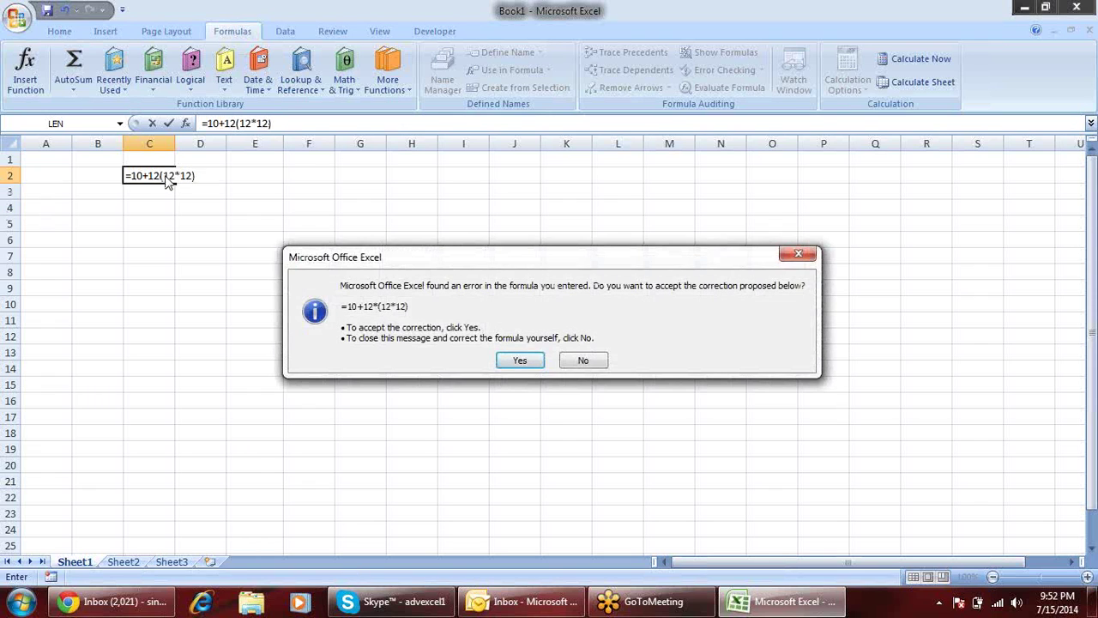
key(n)
key(Return)
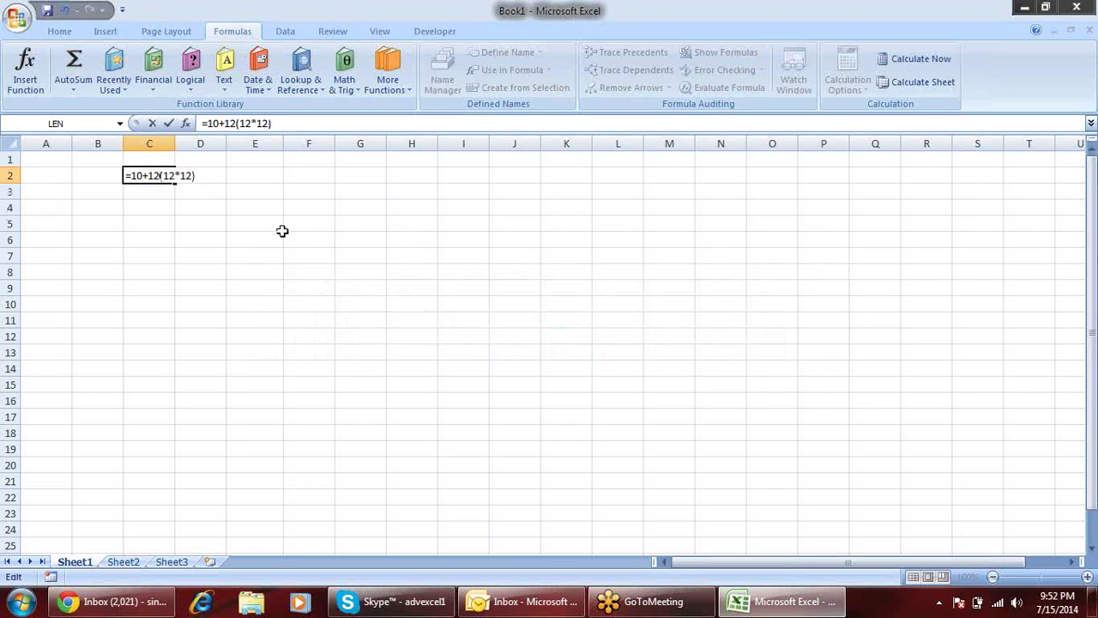
text(+)
key(Return)
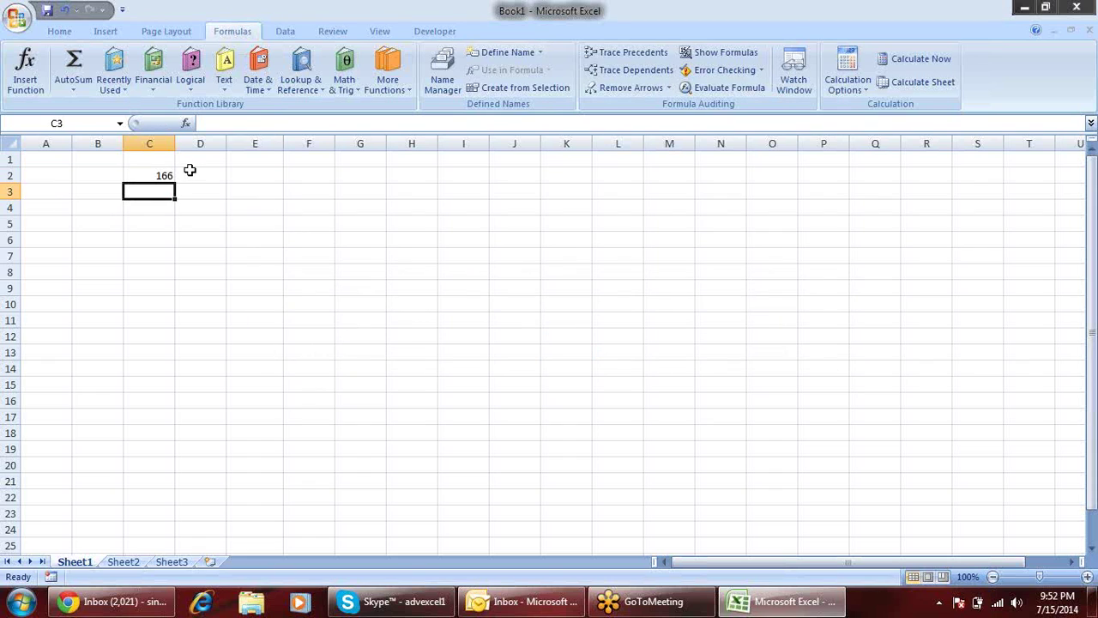
Clear C2 again and start typing the column heading in D1
click(169, 176)
double_click(169, 175)
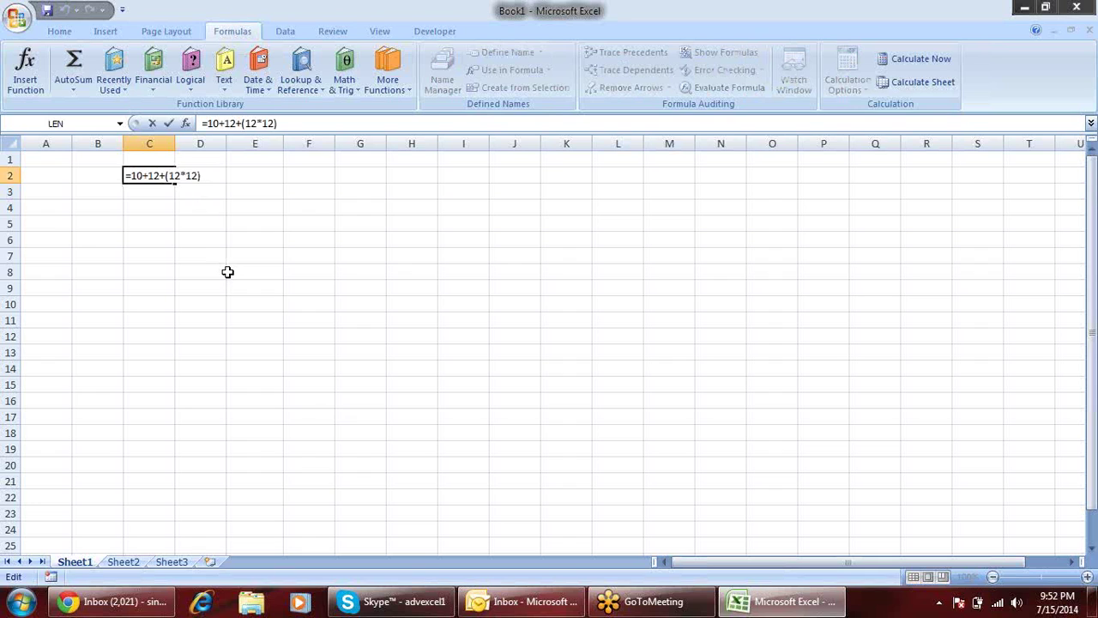
key(Escape)
key(Delete)
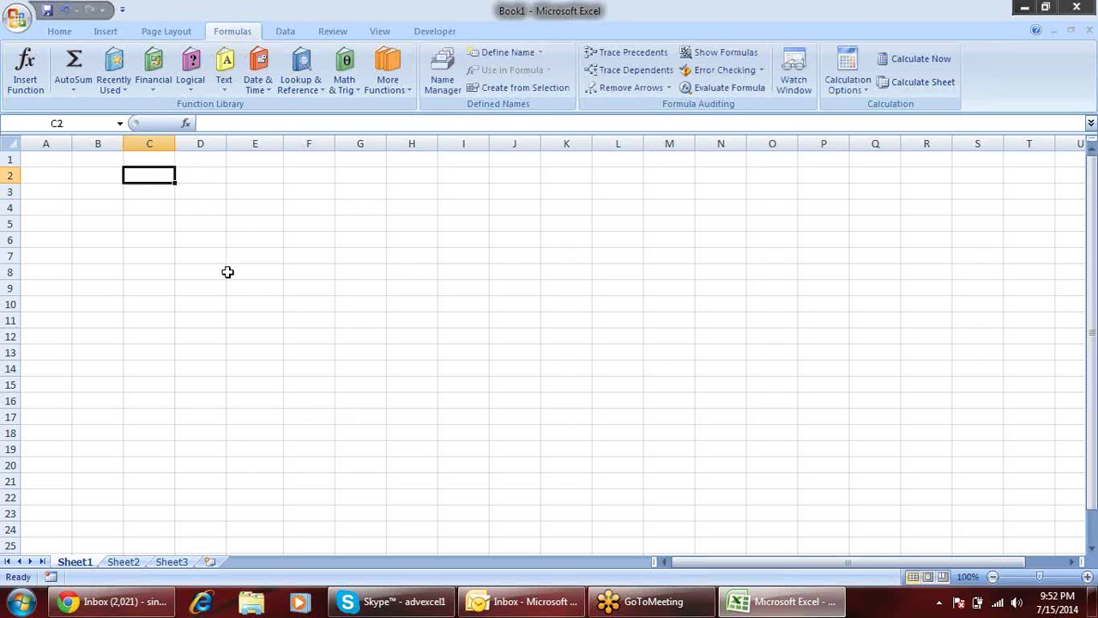
key(Right)
key(Right)
key(Left)
key(Left)
key(Up)
key(Right)
text(Math)
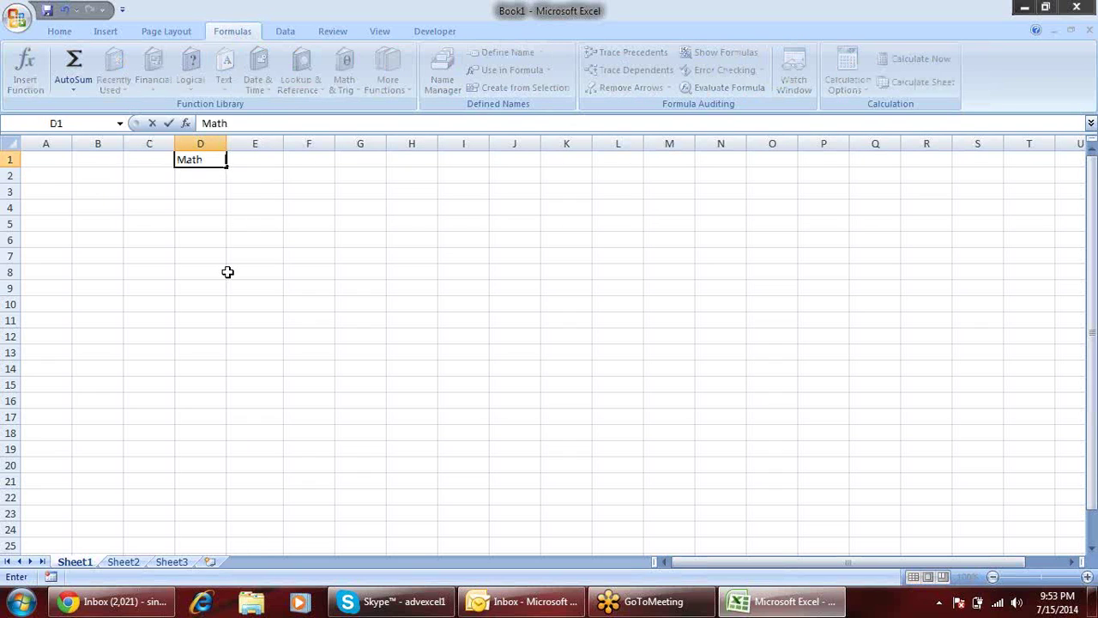
text(maticd)
Finish the D1 heading as 'Mathmatical Operator' and widen column D to fit it
key(BackSpace)
text(al Operator)
key(Return)
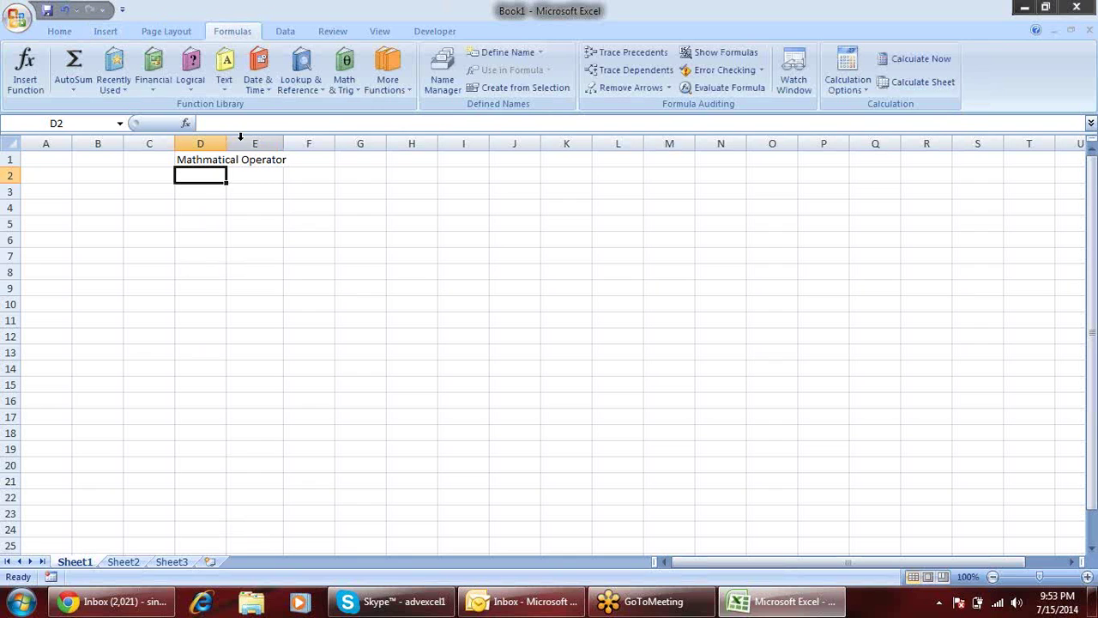
drag(228, 145, 309, 150)
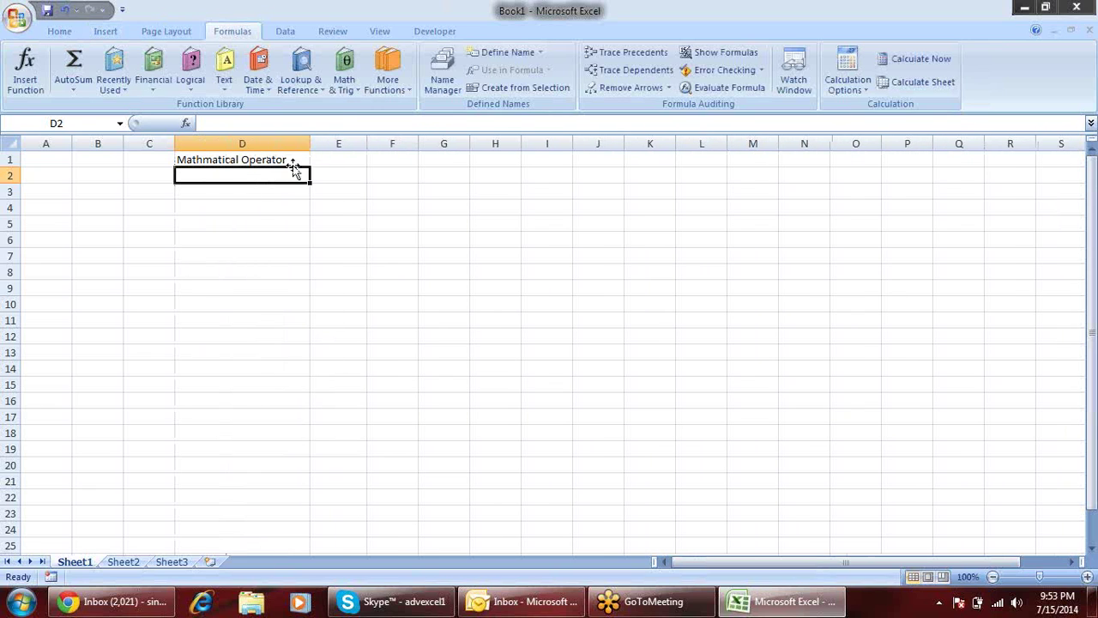
Put the label 'Start' in cell B1
click(91, 159)
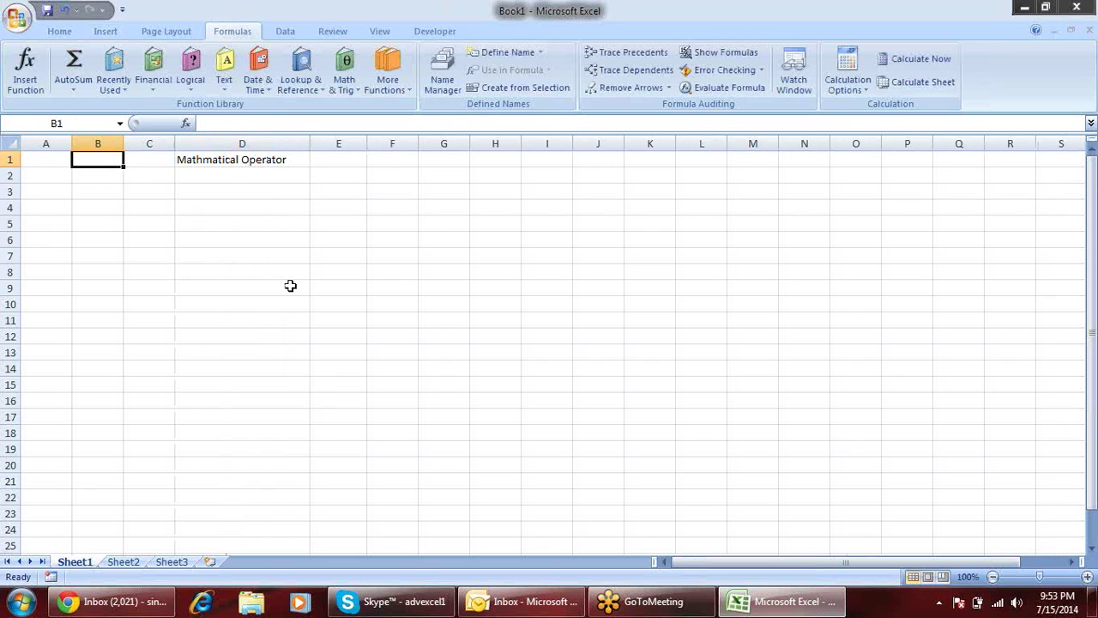
text(Start)
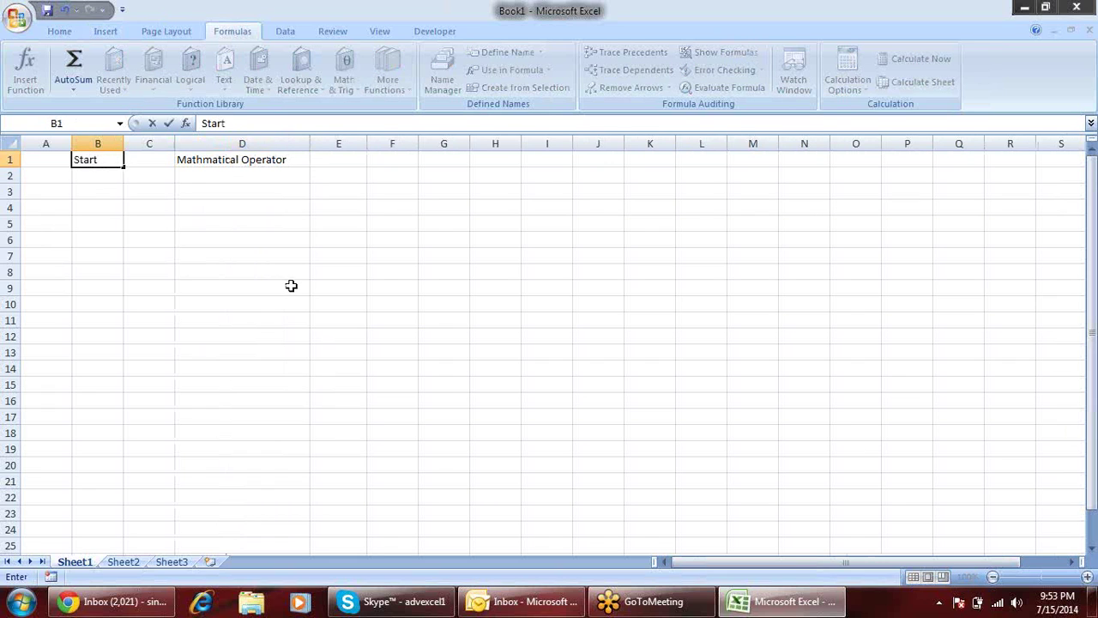
key(Return)
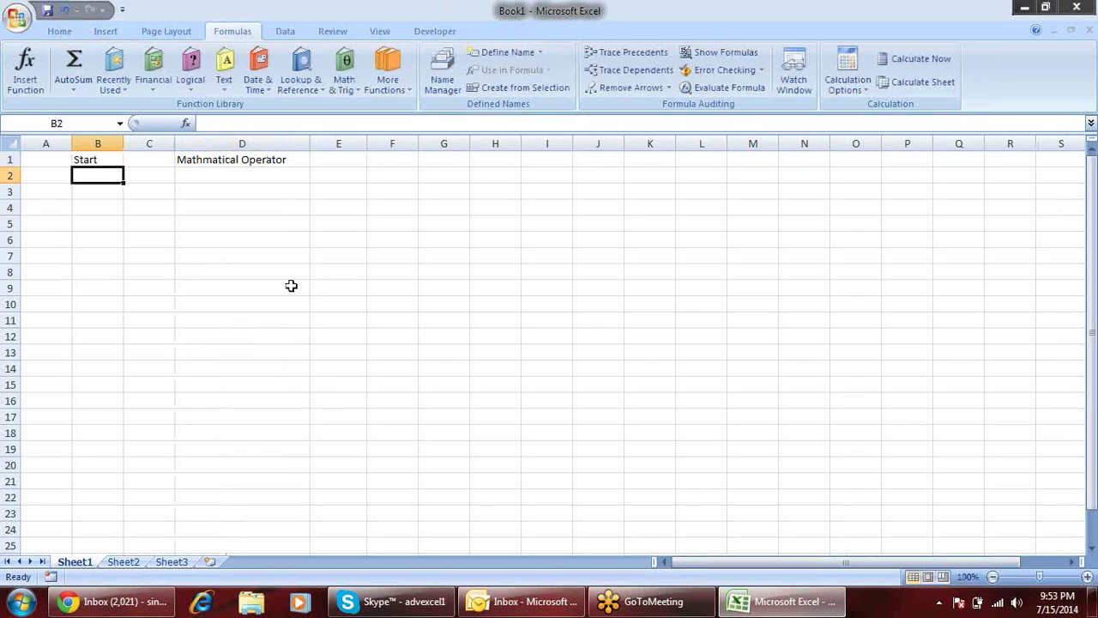
Enter the symbols =, + and - in B2:B4
text(=)
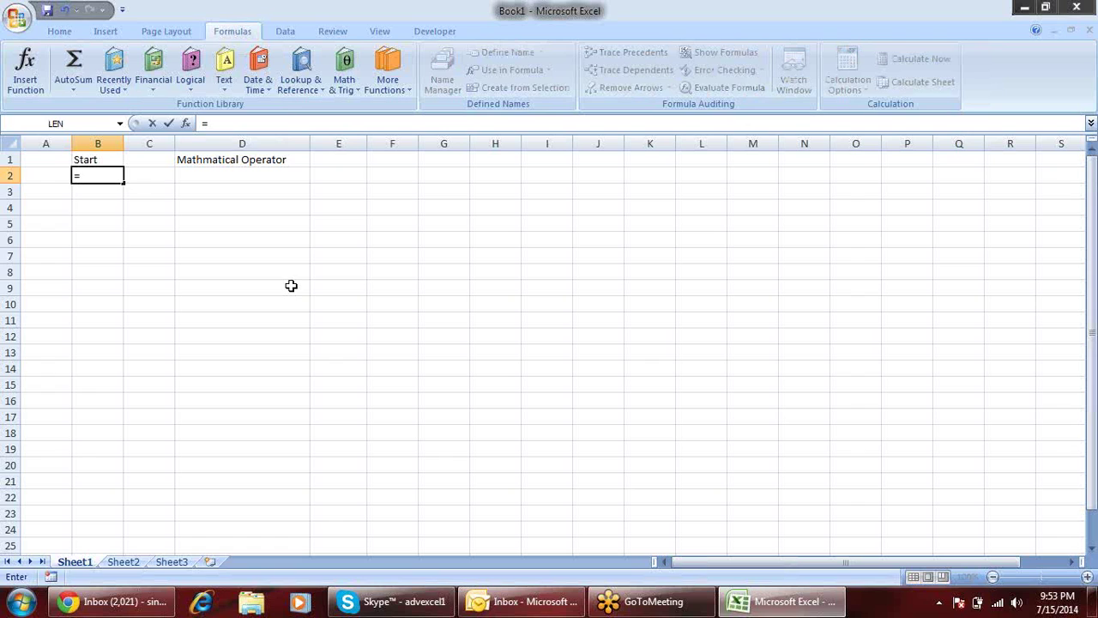
key(Return)
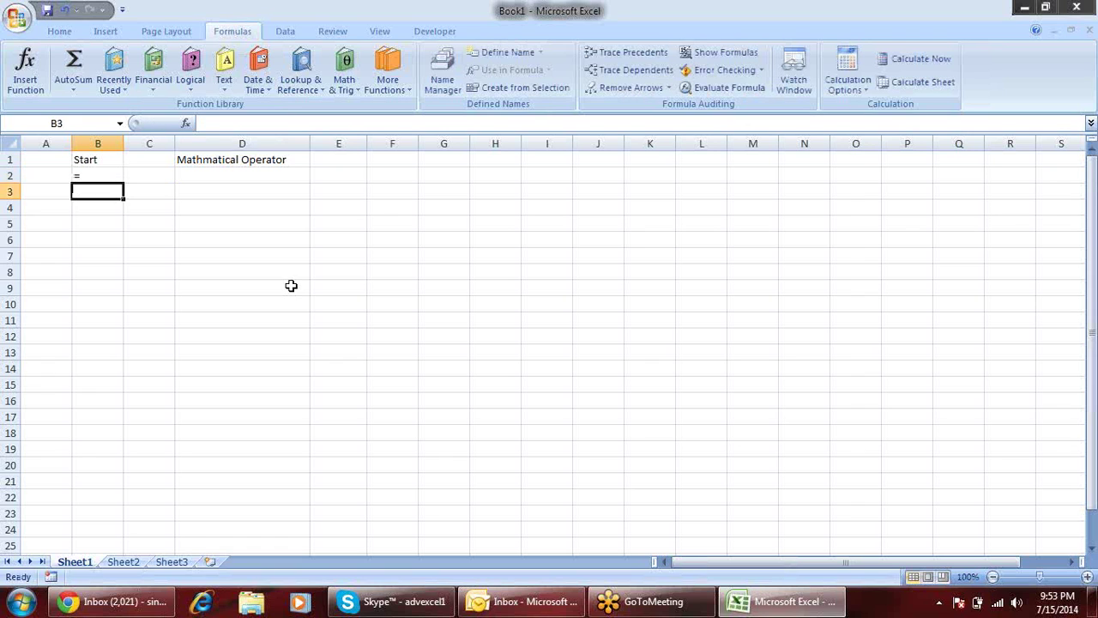
text(-)
key(BackSpace)
text(+)
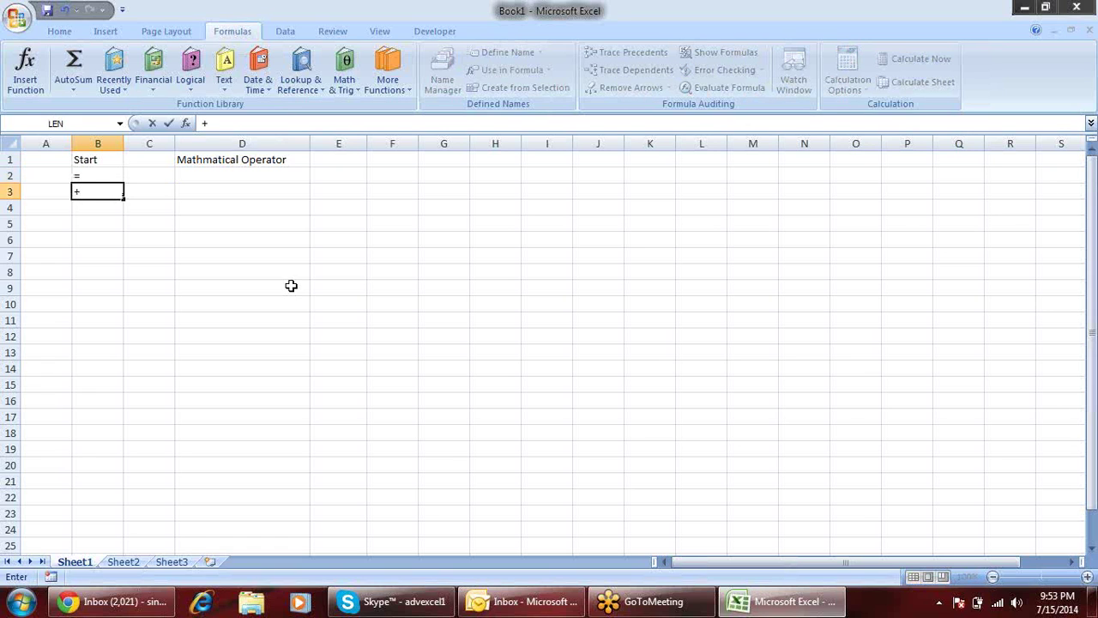
key(Return)
text(-)
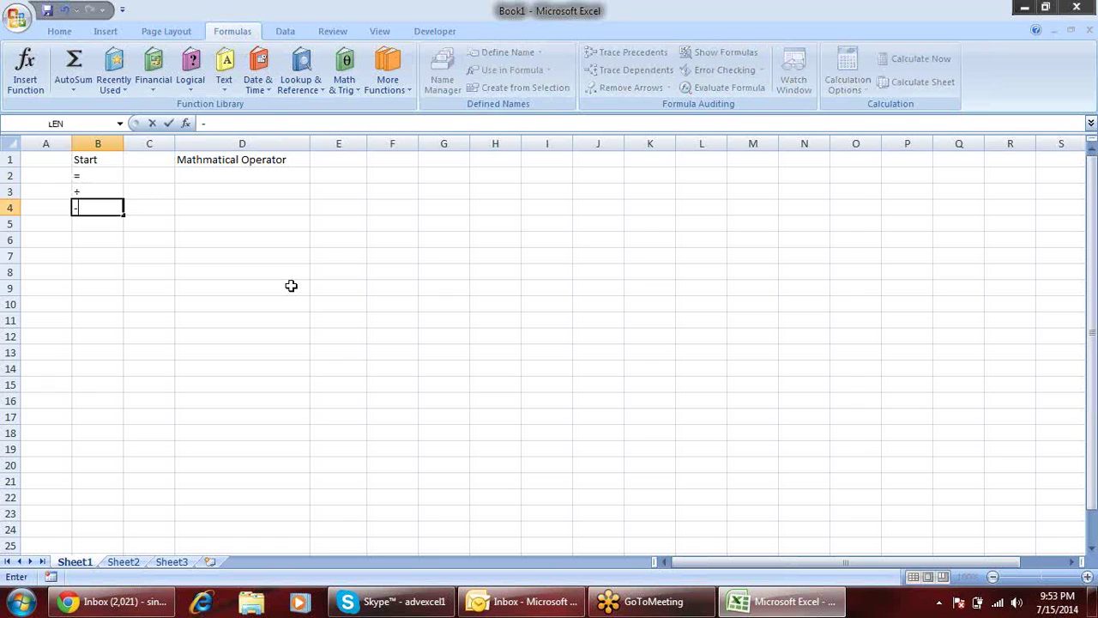
key(Return)
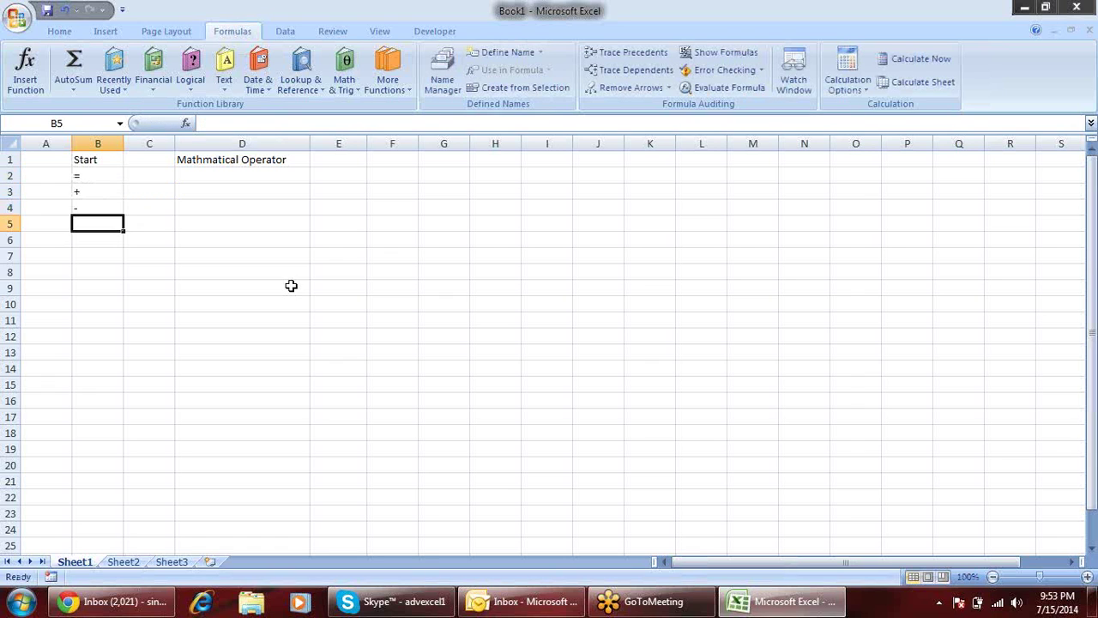
Enter =1+2, +10+2 and -12-52 in A7:A9, giving 3, 12 and -64, and select them
key(Left)
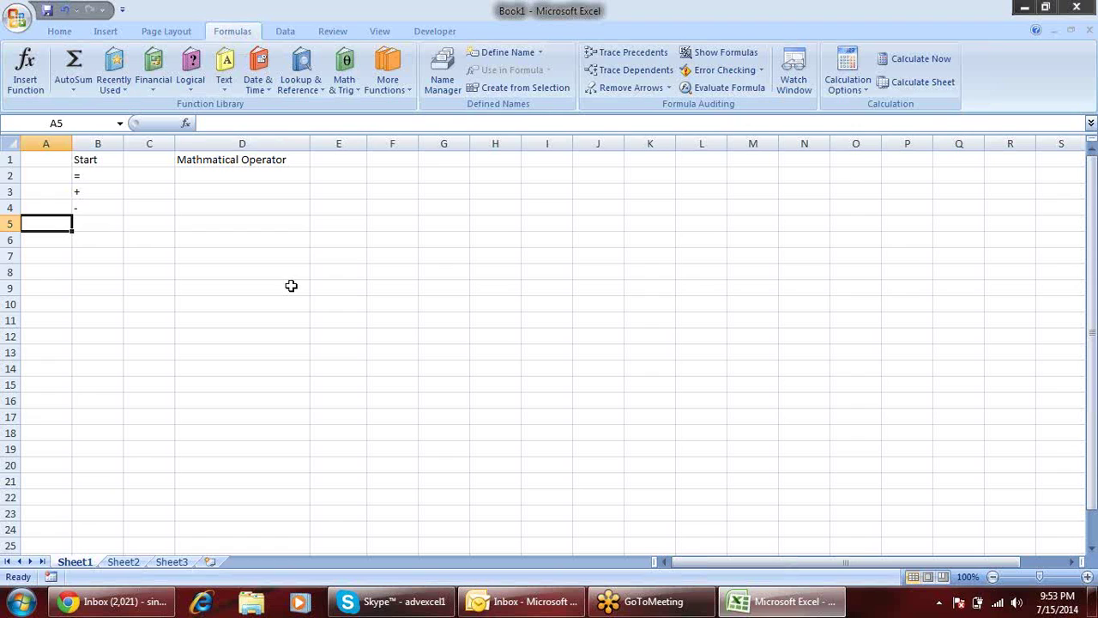
key(Down)
key(Down)
text(=1+2)
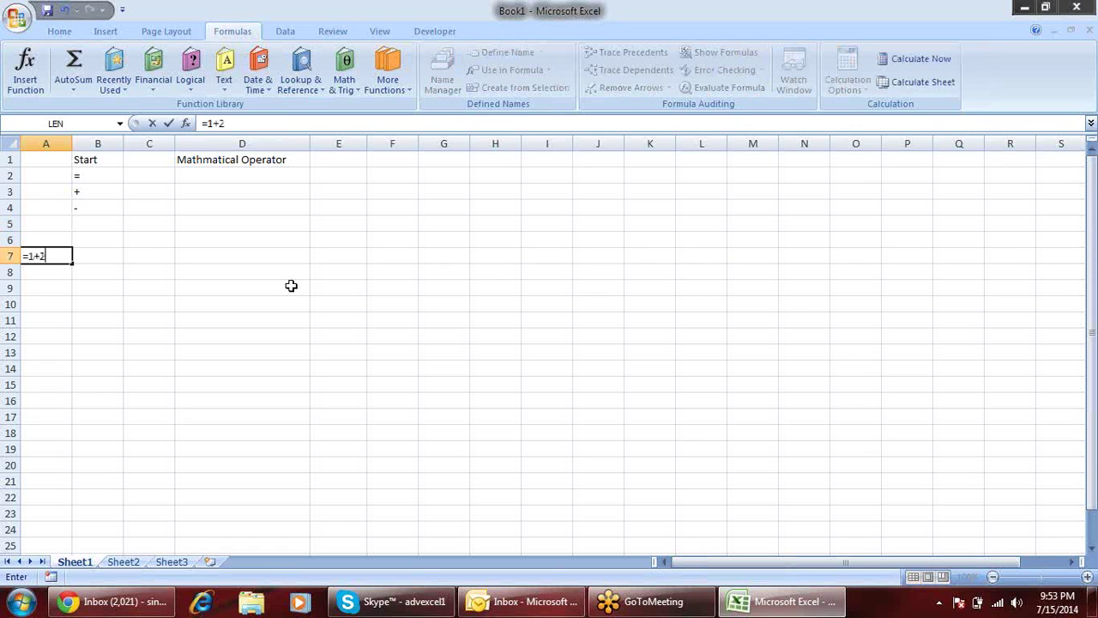
key(Return)
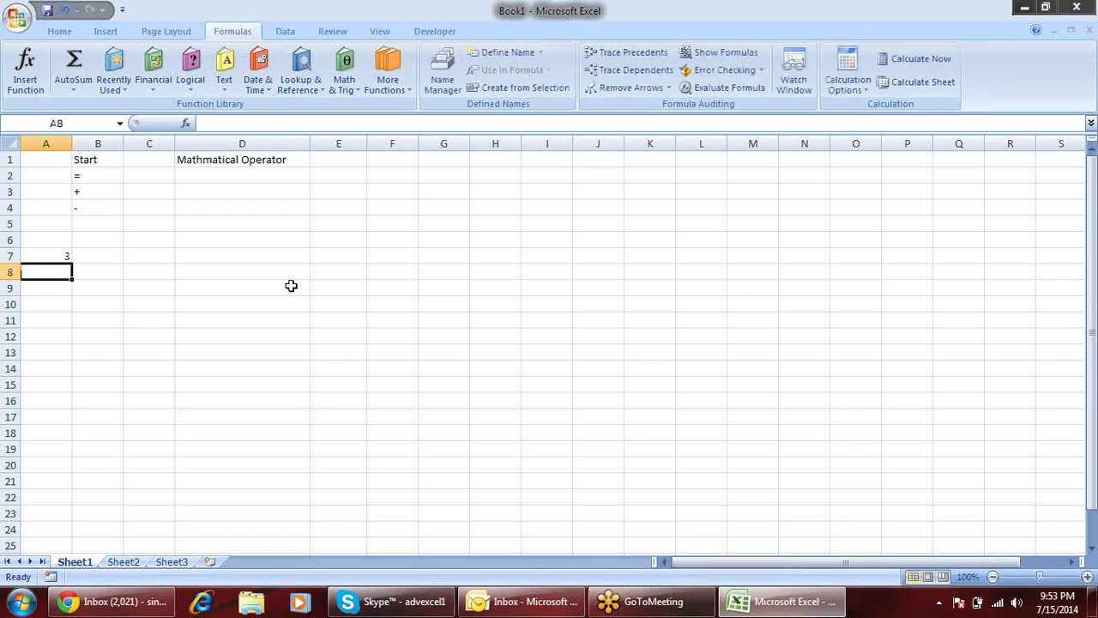
text(+10+2)
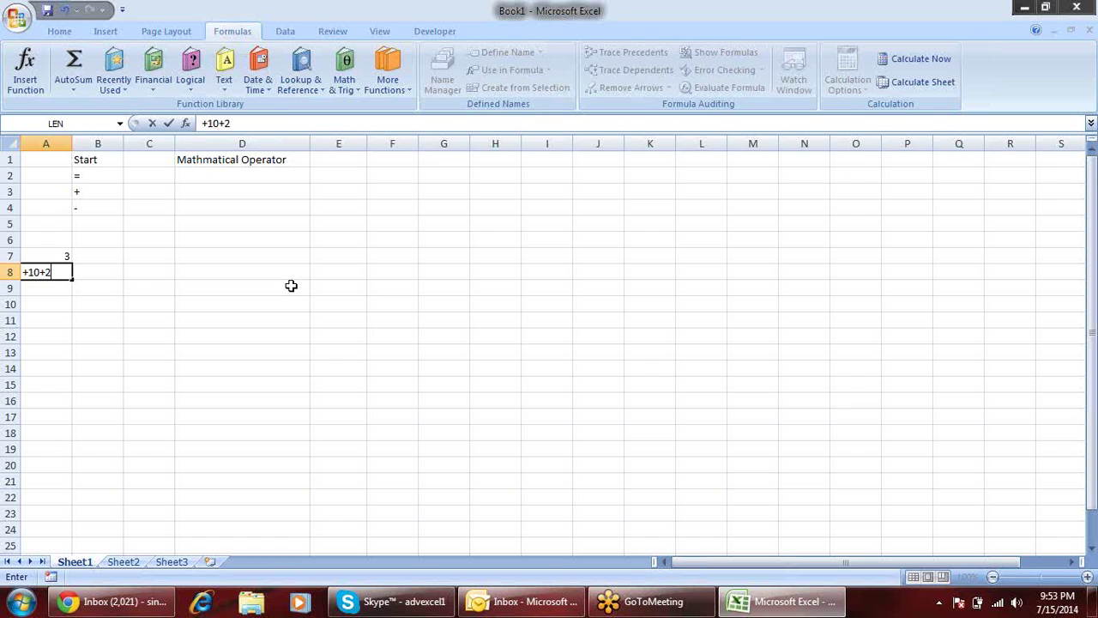
key(Return)
text(-)
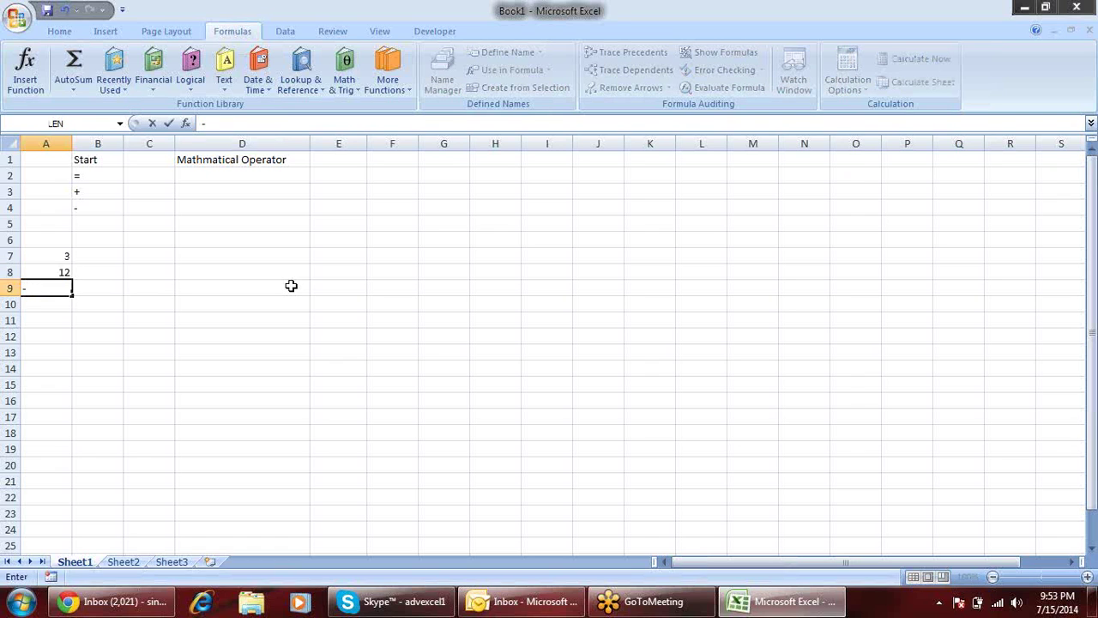
text(12-52)
key(Return)
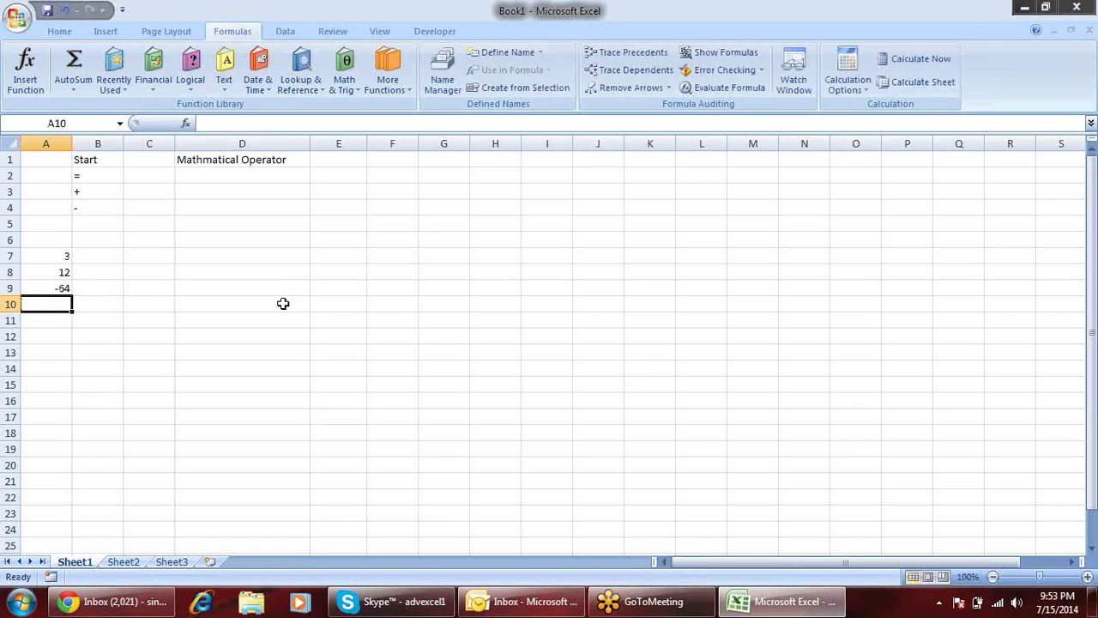
key(Up)
key(Up)
key(Up)
key(shift+Down)
key(shift+Down)
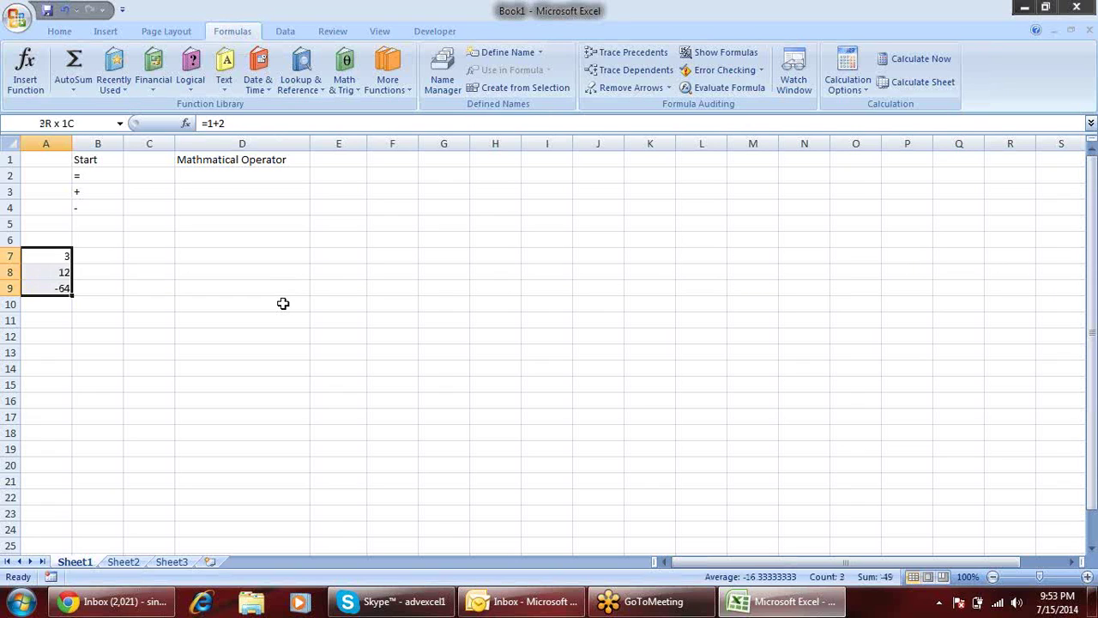
Delete the sample results in A7:A9 and reselect the symbols in B2:B4
key(Delete)
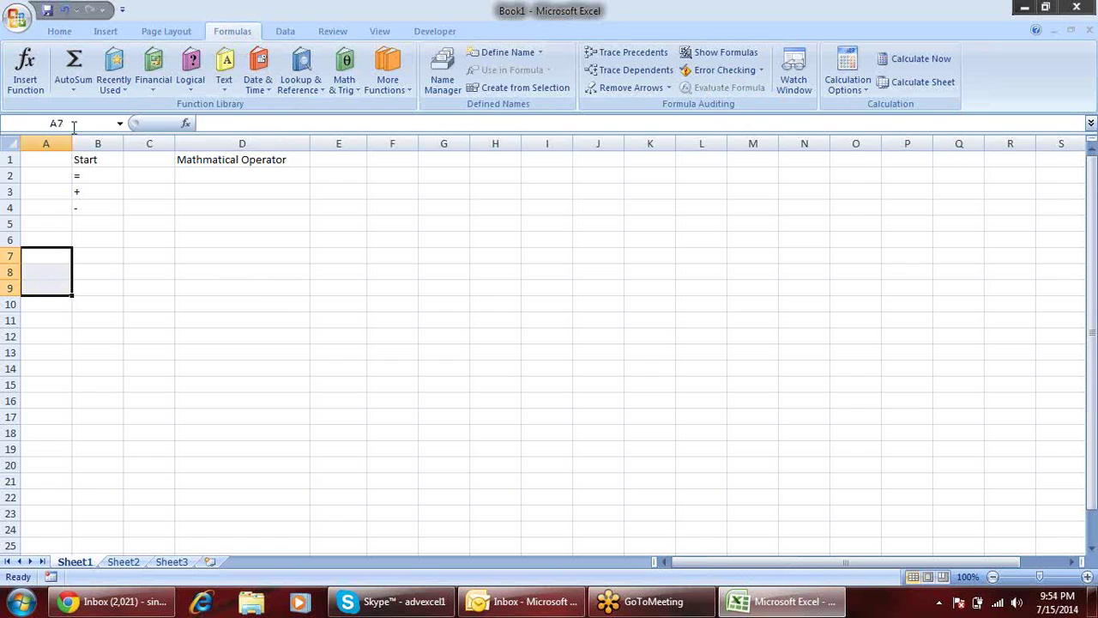
double_click(58, 285)
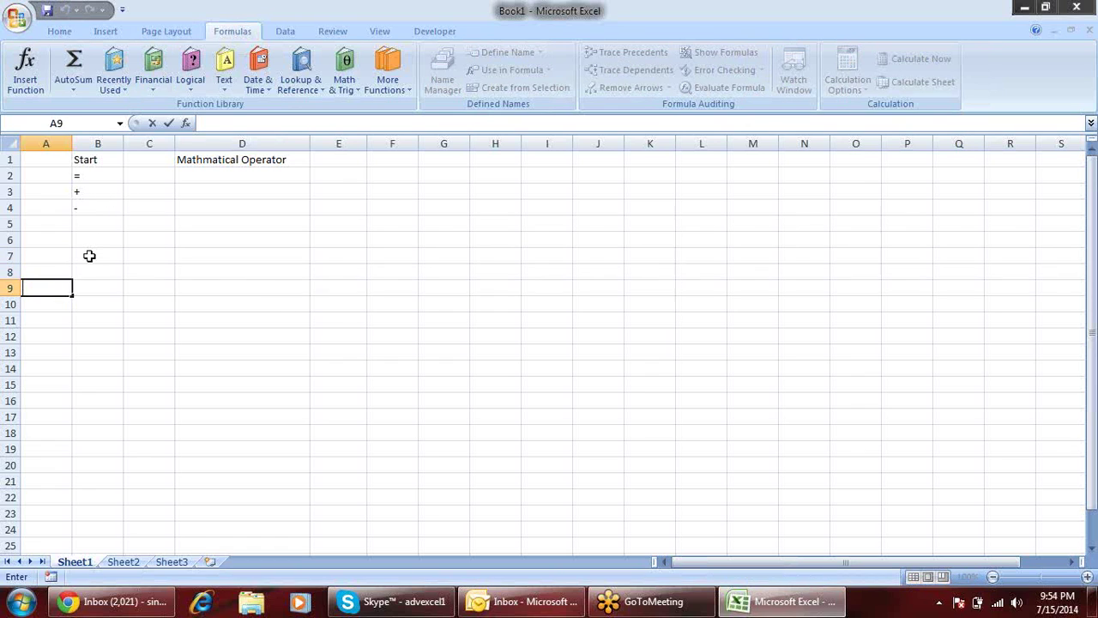
click(89, 255)
drag(93, 176, 112, 193)
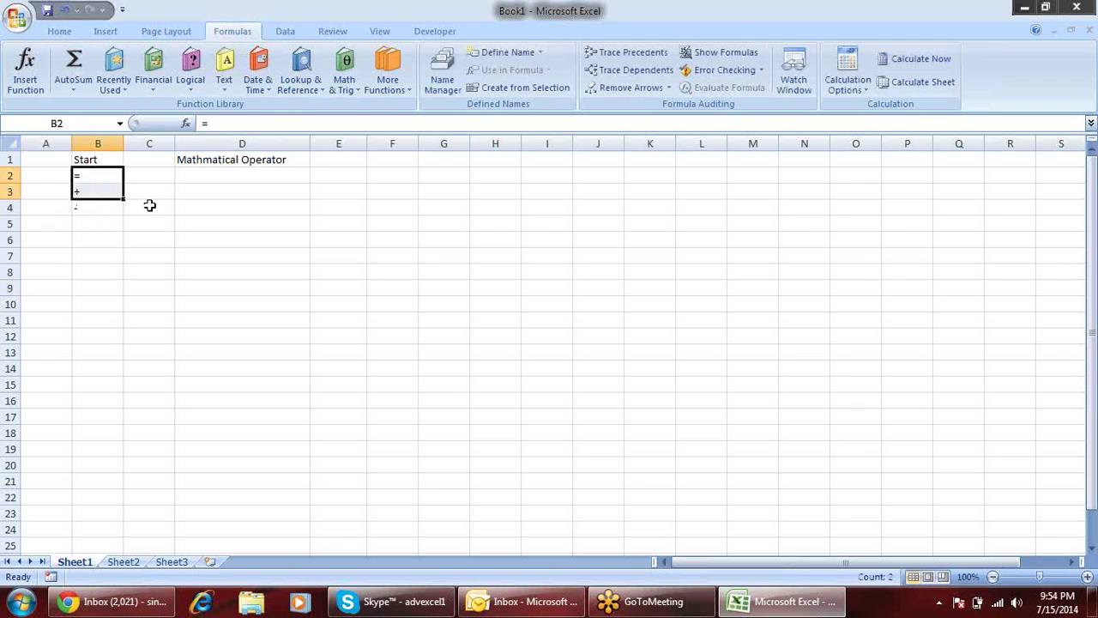
click(105, 206)
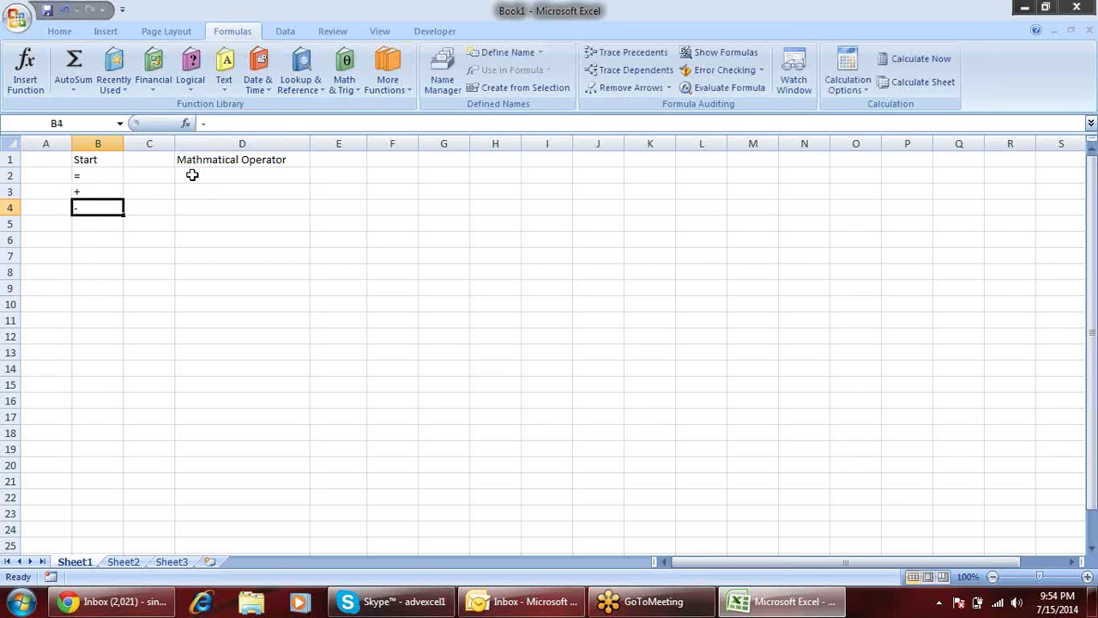
click(102, 178)
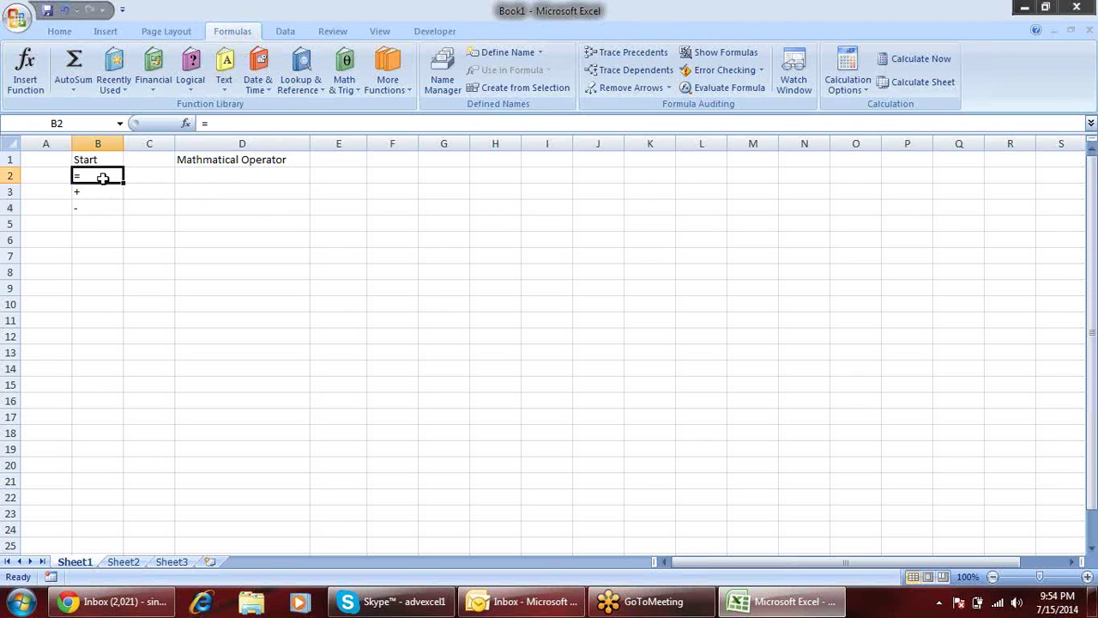
mouse_move(78, 175)
mouse_down()
mouse_move(88, 209)
mouse_move(103, 208)
mouse_up()
List the operators +, - and * in D2:D4
click(230, 178)
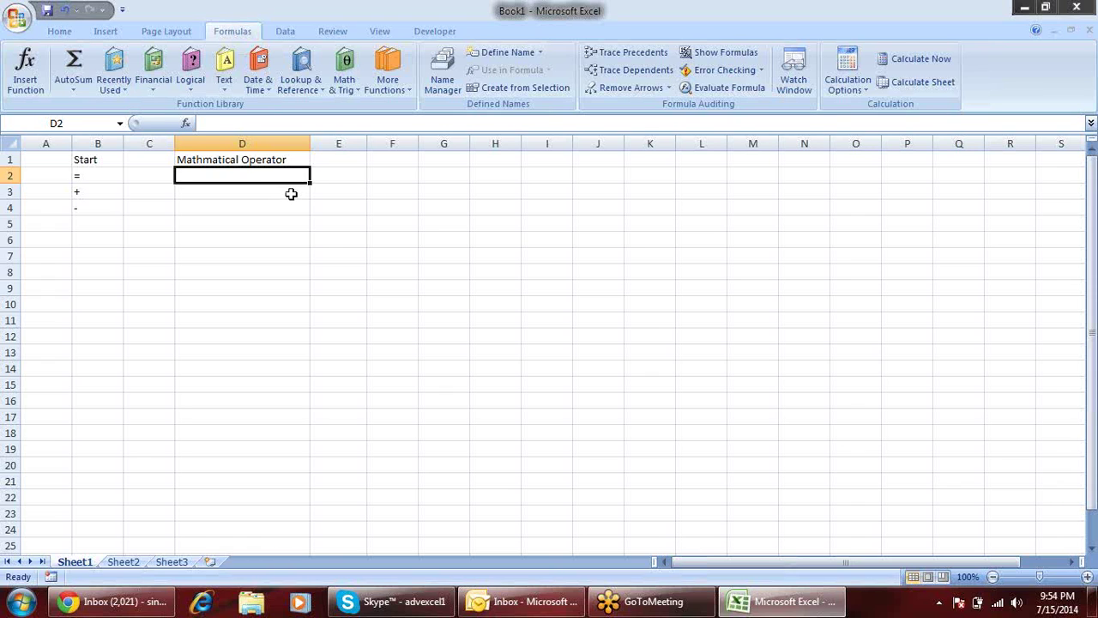
text(+)
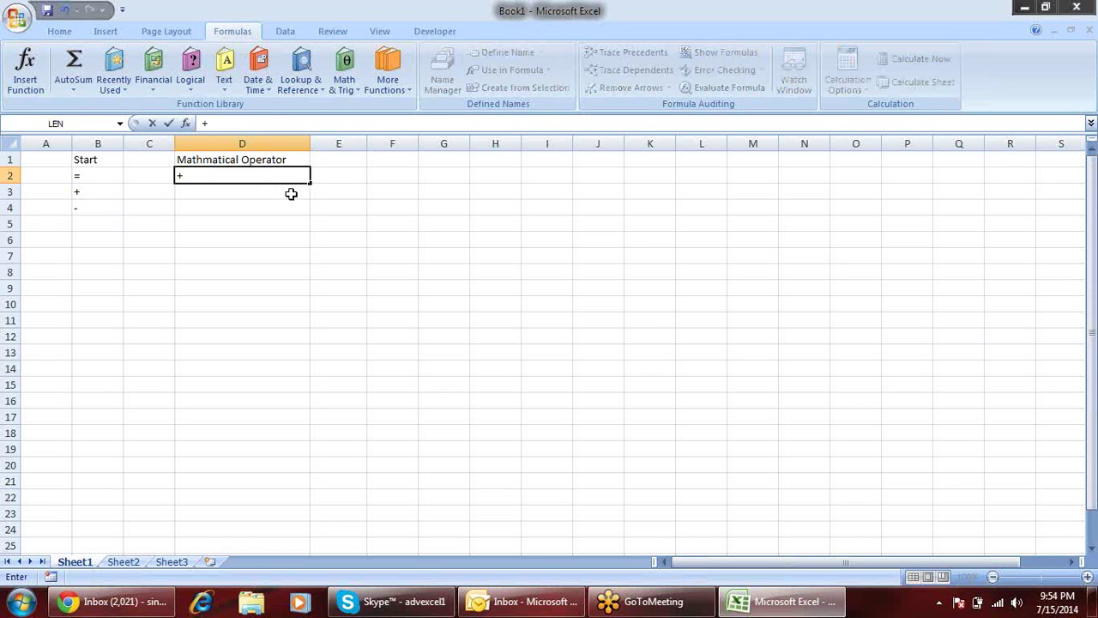
key(Return)
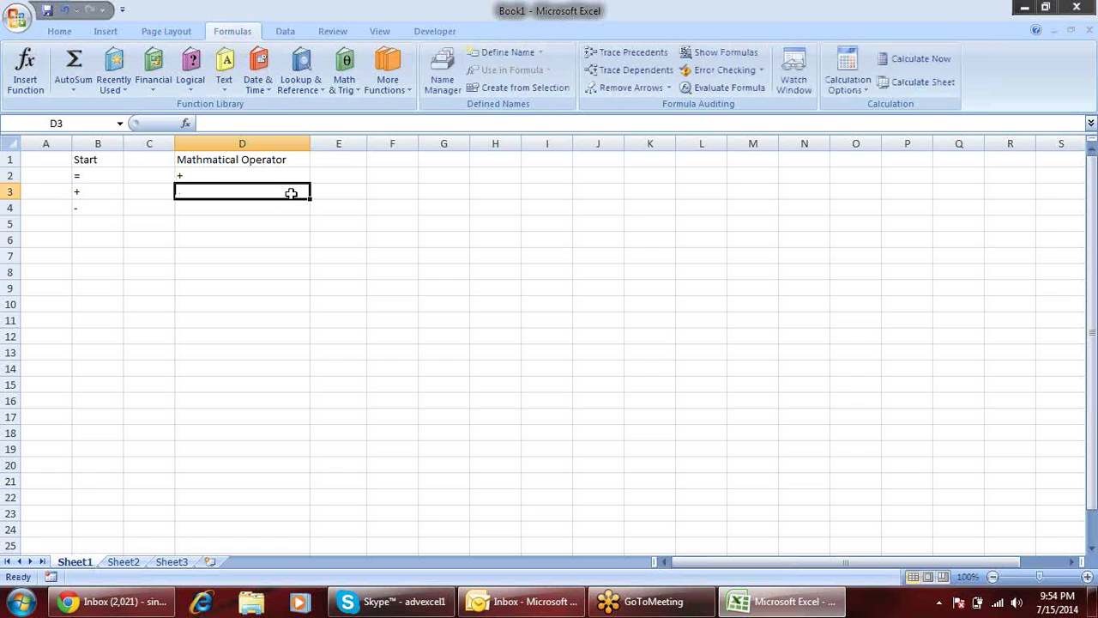
text(-)
key(Return)
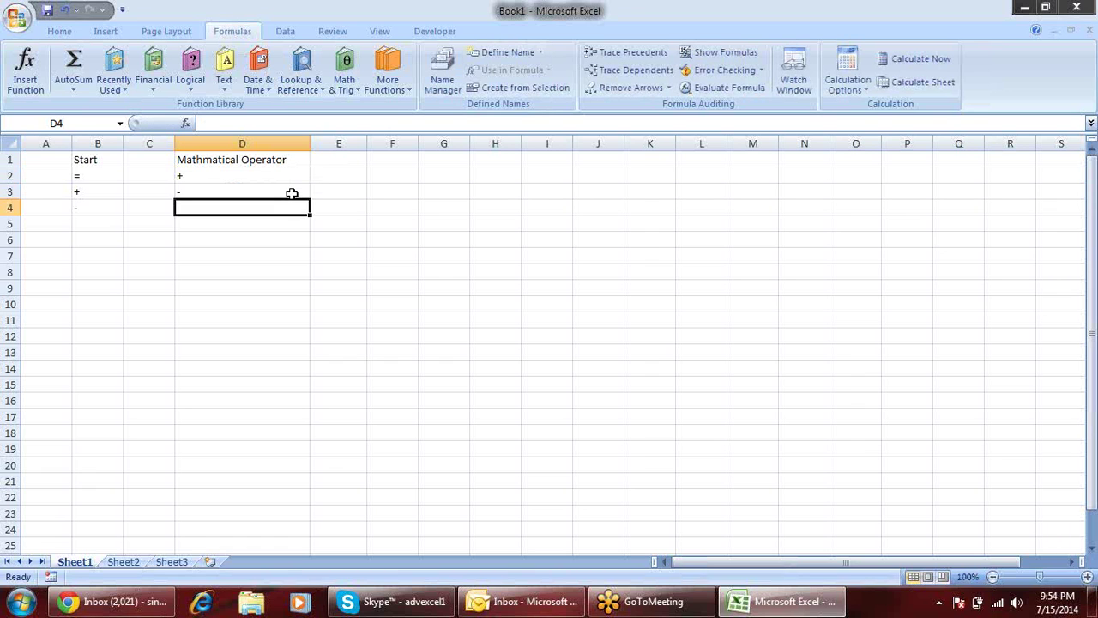
text(*)
key(Return)
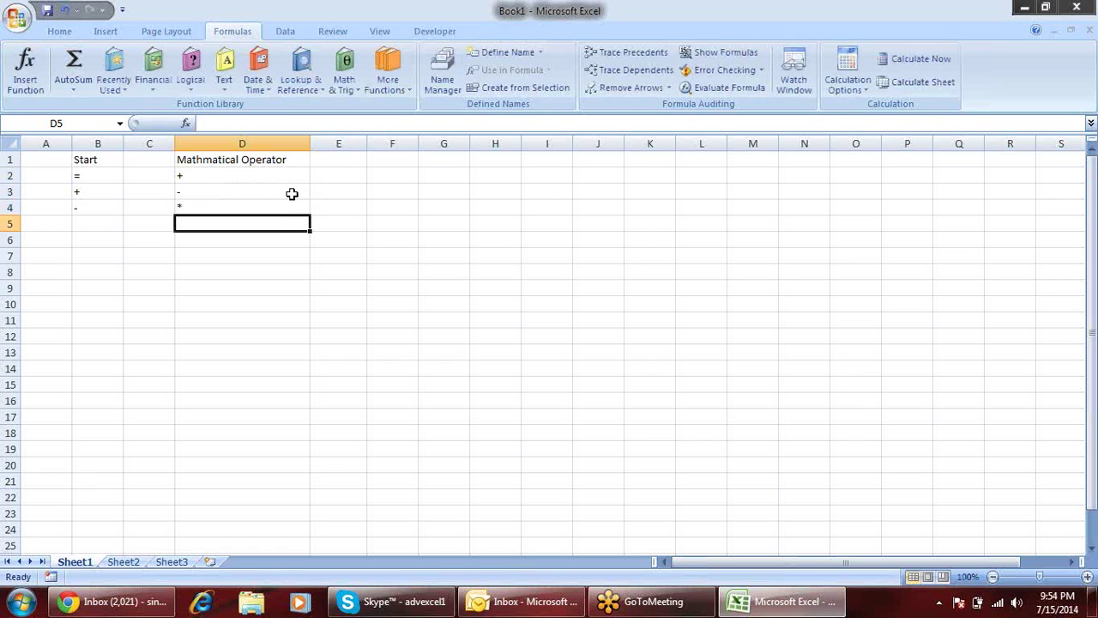
Add the operators / and ^ in D5:D6
key(alt)
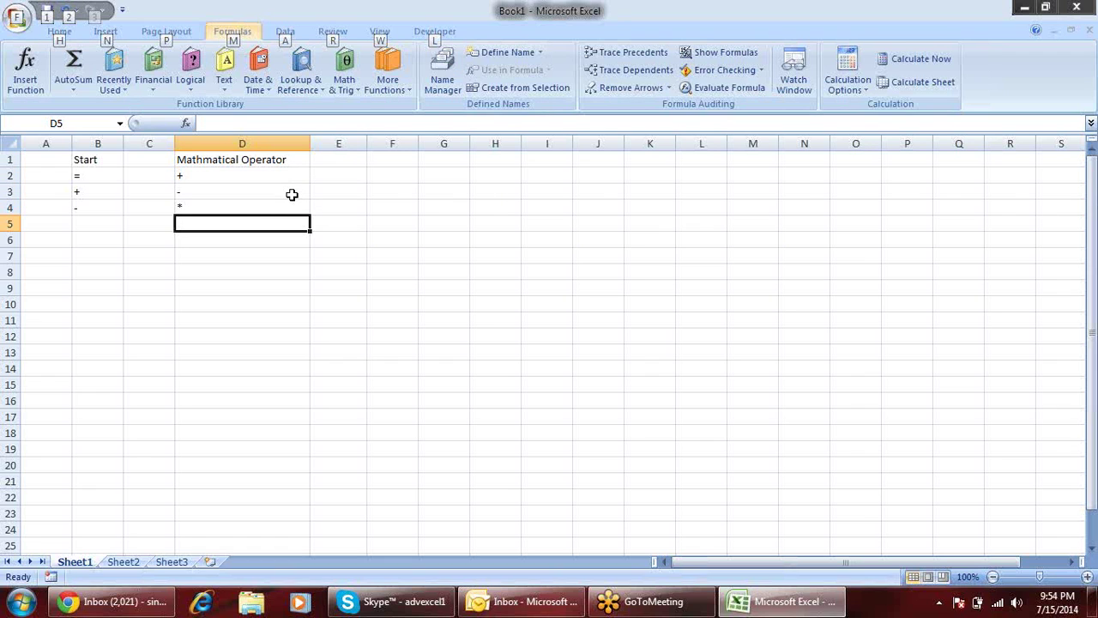
double_click(283, 222)
text(/)
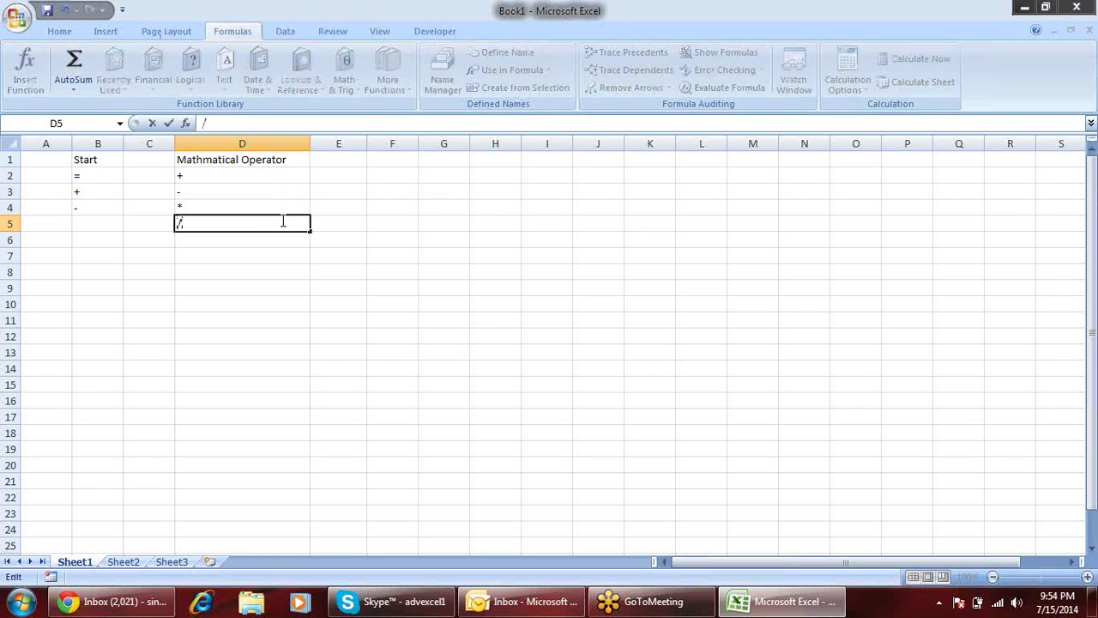
key(Return)
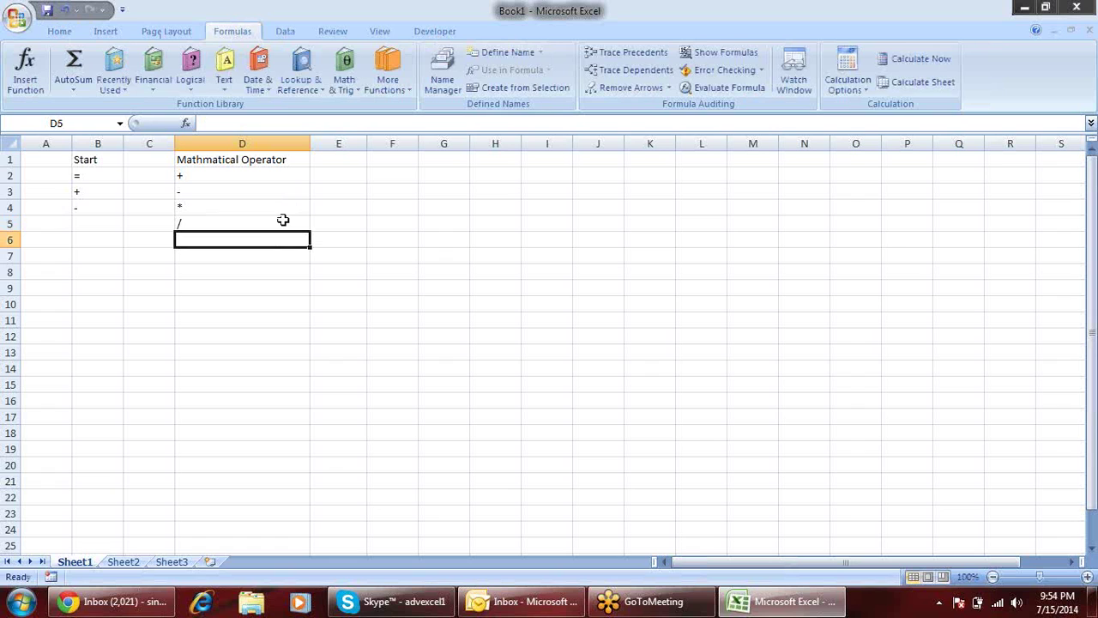
text(^)
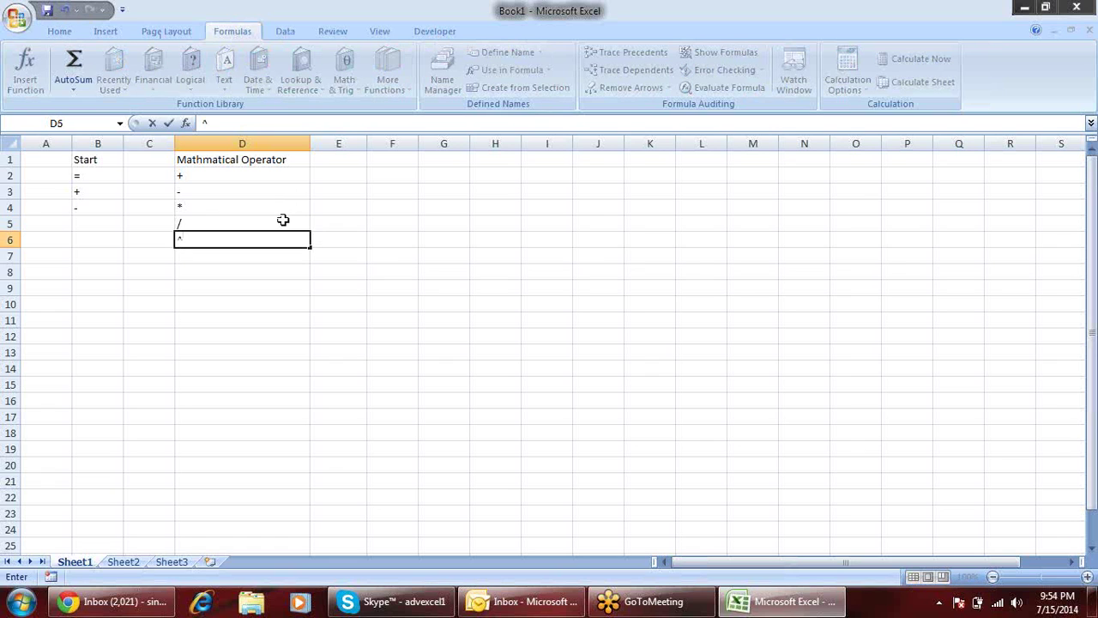
key(Return)
key(Up)
key(Up)
key(Up)
key(Up)
key(Up)
key(Right)
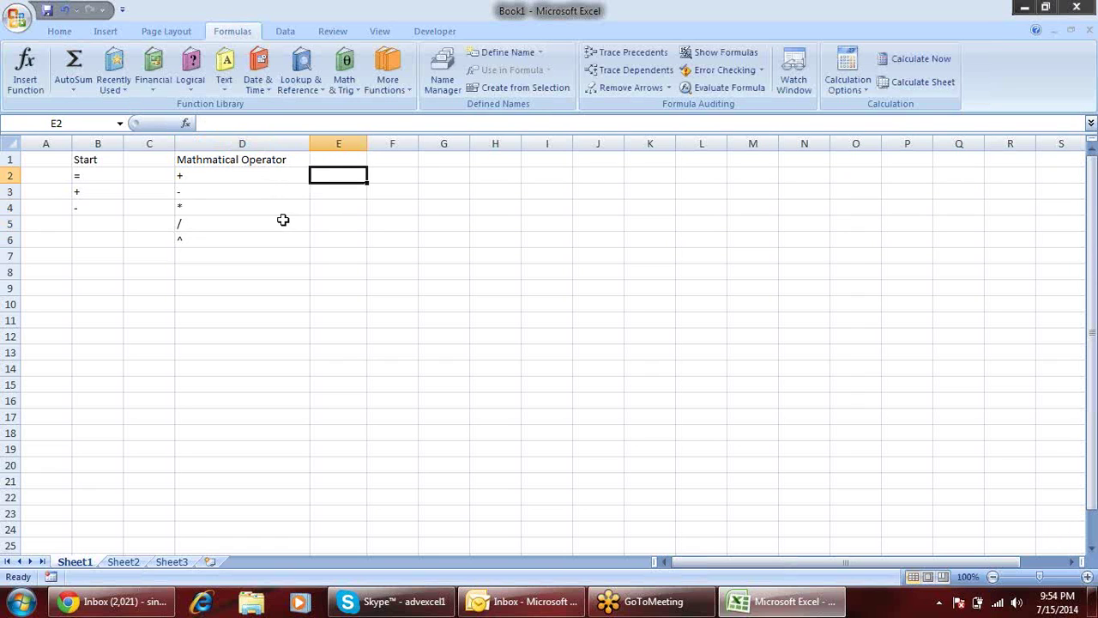
Label E6 as Power beside ^, clearing a misspelled label and a stray 1
text(Plus)
key(Return)
key(Up)
key(Delete)
key(Down)
key(Down)
key(Down)
key(Down)
text(Power)
key(Return)
text(1)
key(Up)
key(Down)
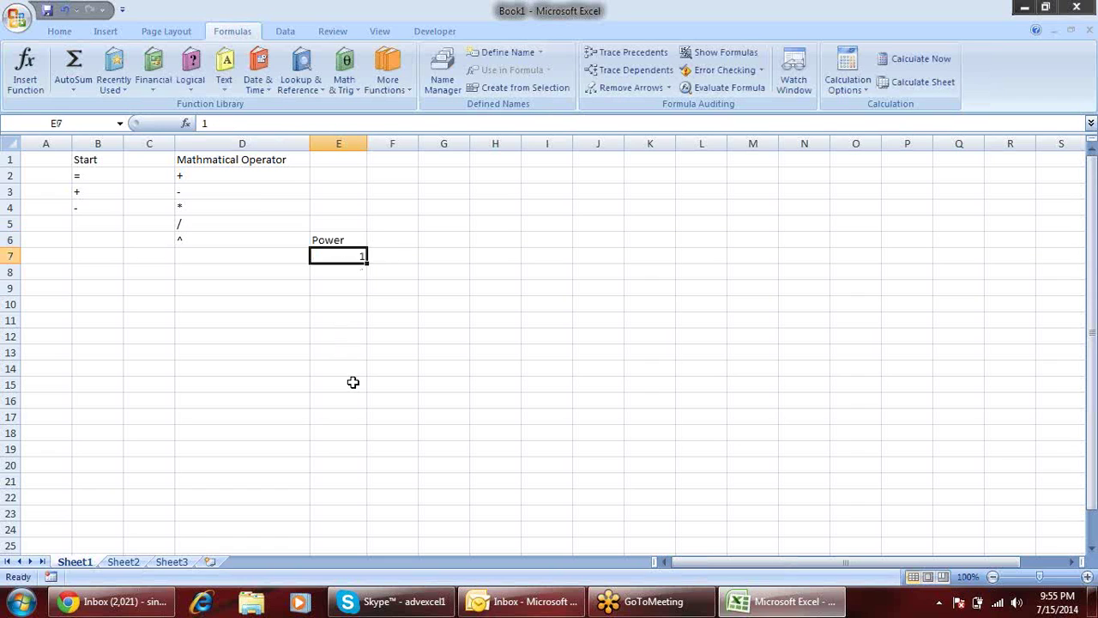
key(Delete)
Fill E5 up to E2 with Divide, Multiply, Minus and Plus
key(Up)
key(Up)
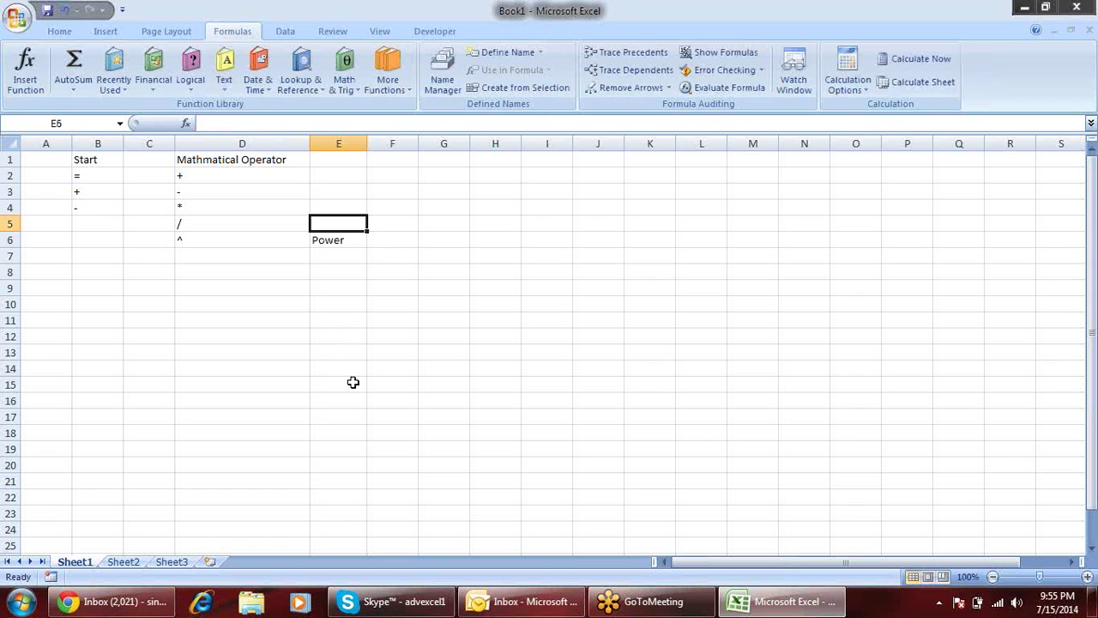
text(Divide)
key(Up)
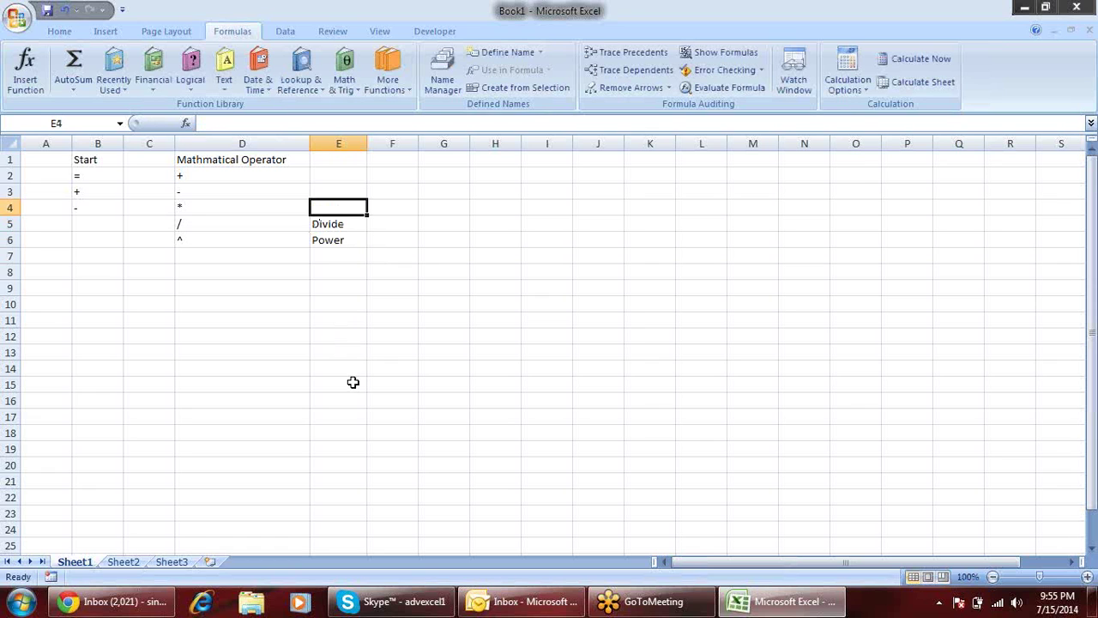
text(Multiply)
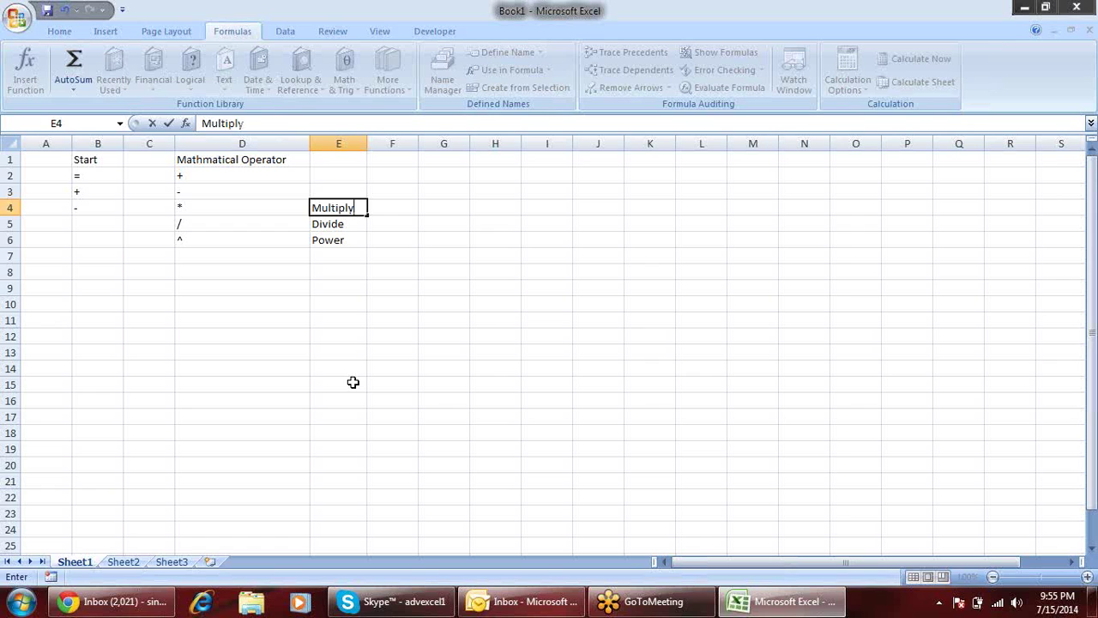
key(Up)
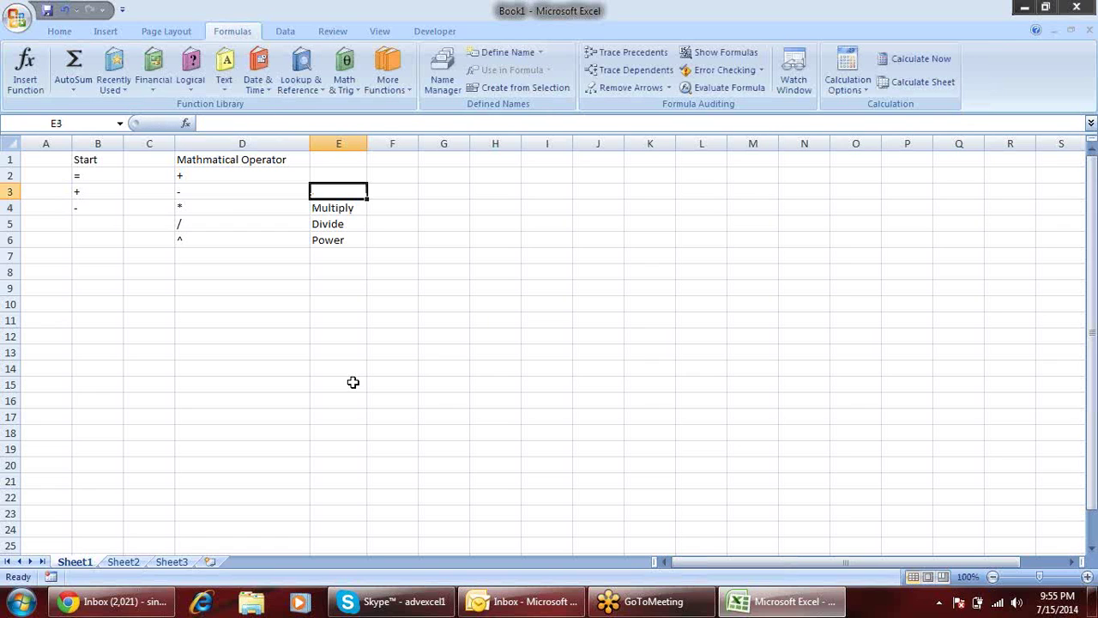
text(Minus)
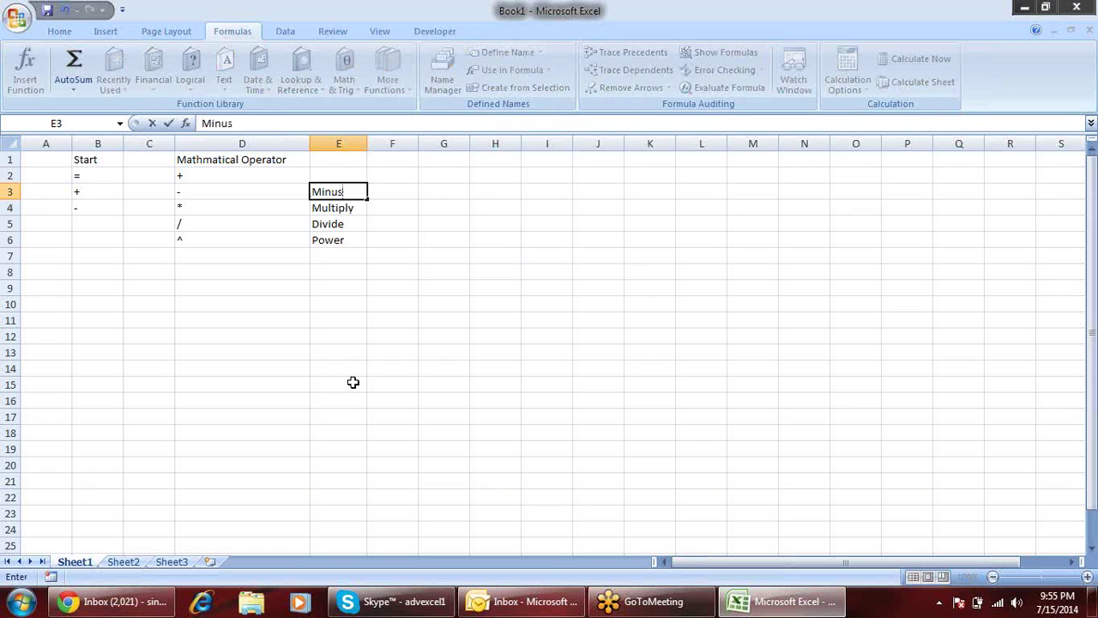
key(Up)
text(Plus)
key(Return)
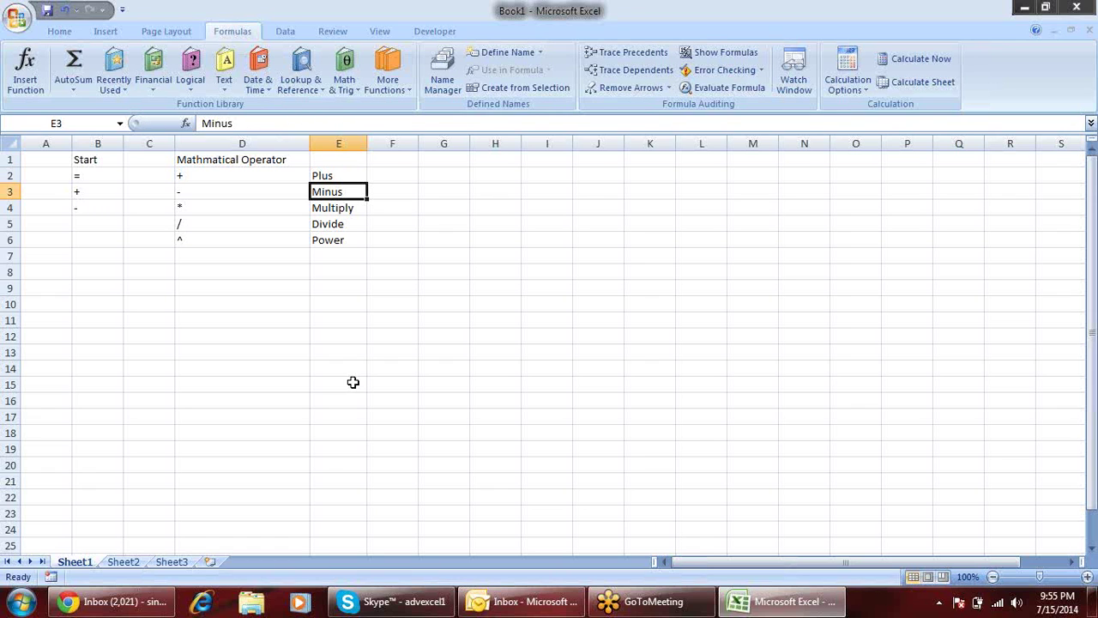
click(181, 305)
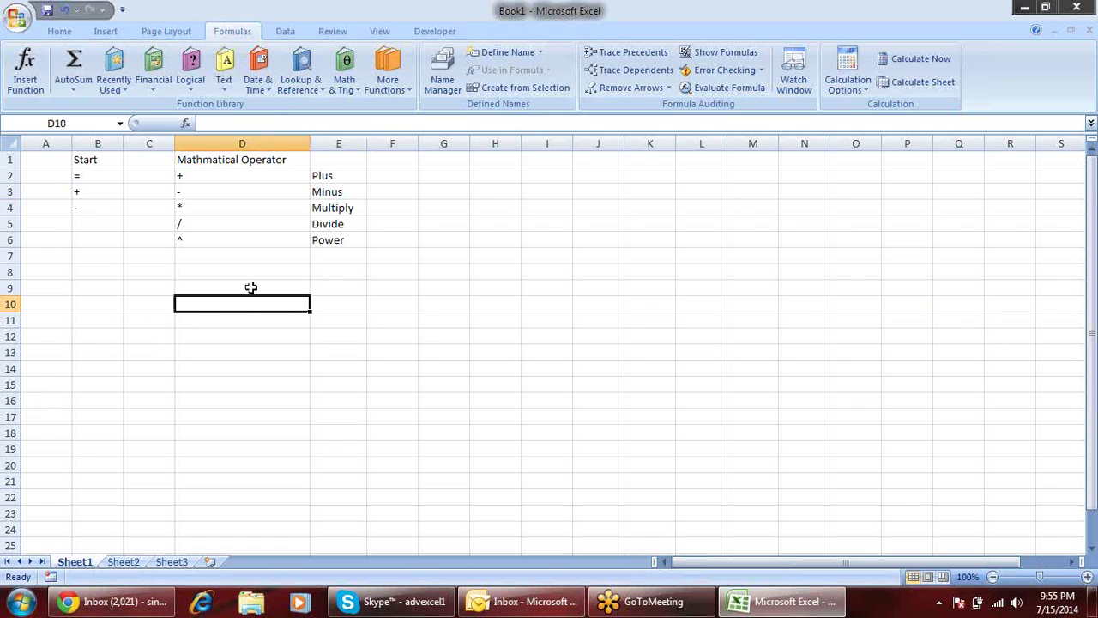
Enter the practice number pairs 2/3, 4/5, 4/5, 5/3 and 3/4 into B8:C12
click(103, 272)
text(2)
key(Tab)
text(3)
key(Down)
key(Left)
text(4)
key(Tab)
text(5)
key(Down)
key(Left)
key(Tab)
text(5)
key(Down)
key(Left)
text(5)
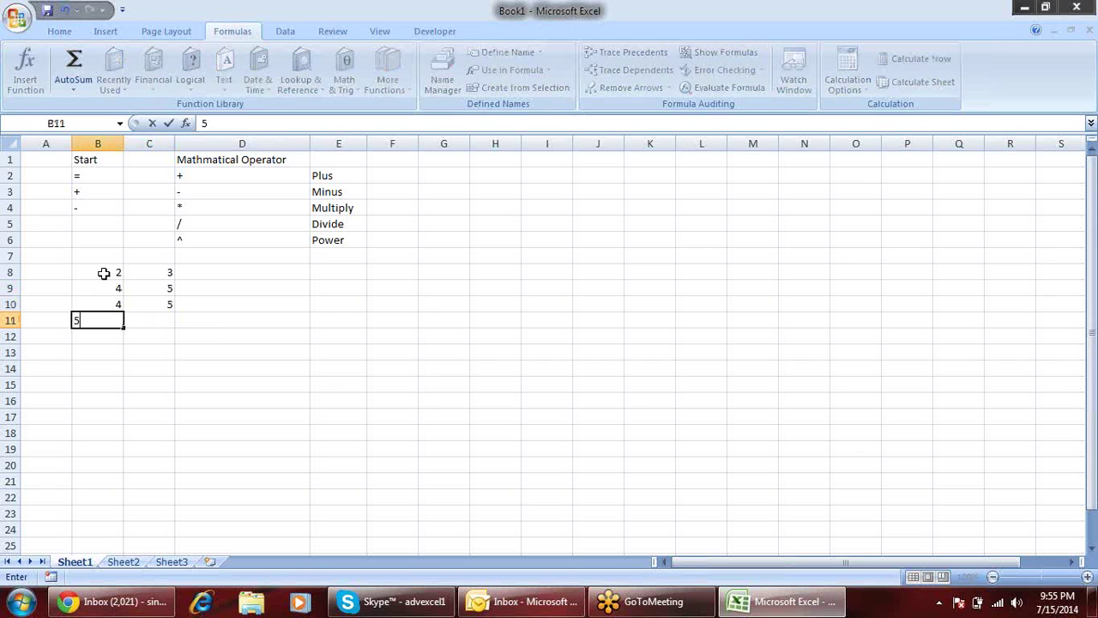
key(Tab)
text(3)
key(Down)
key(Left)
text(3)
key(Tab)
text(4)
key(Up)
key(Up)
key(Up)
key(Up)
Enter the sum formula =C8+C8 in D8, showing 6
key(Right)
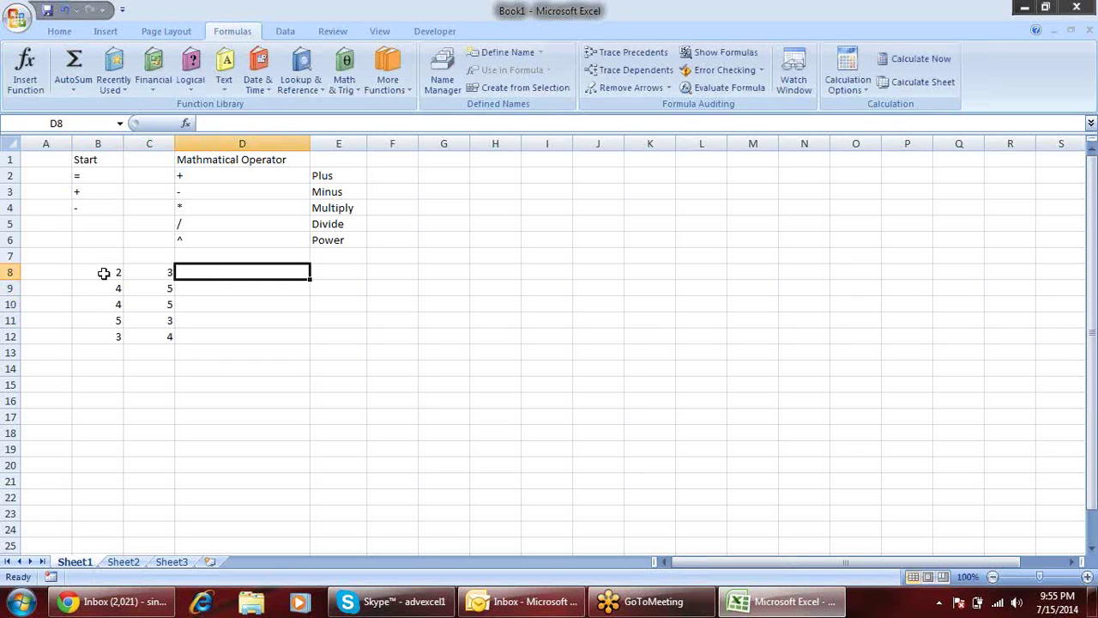
text(=)
key(Left)
text(+)
key(Left)
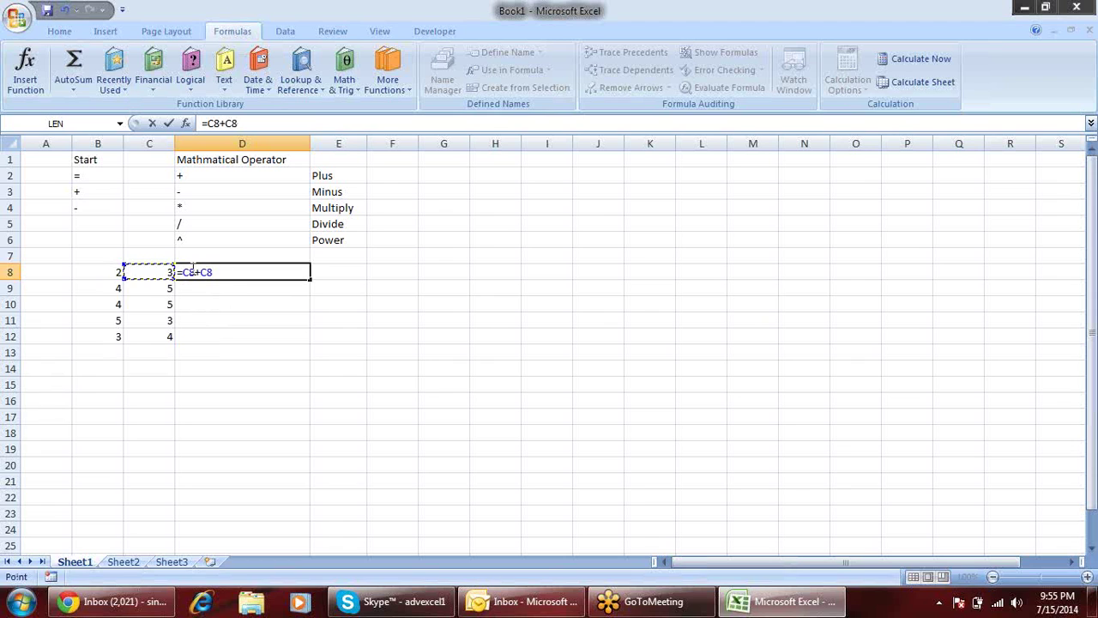
double_click(191, 272)
key(Right)
double_click(196, 272)
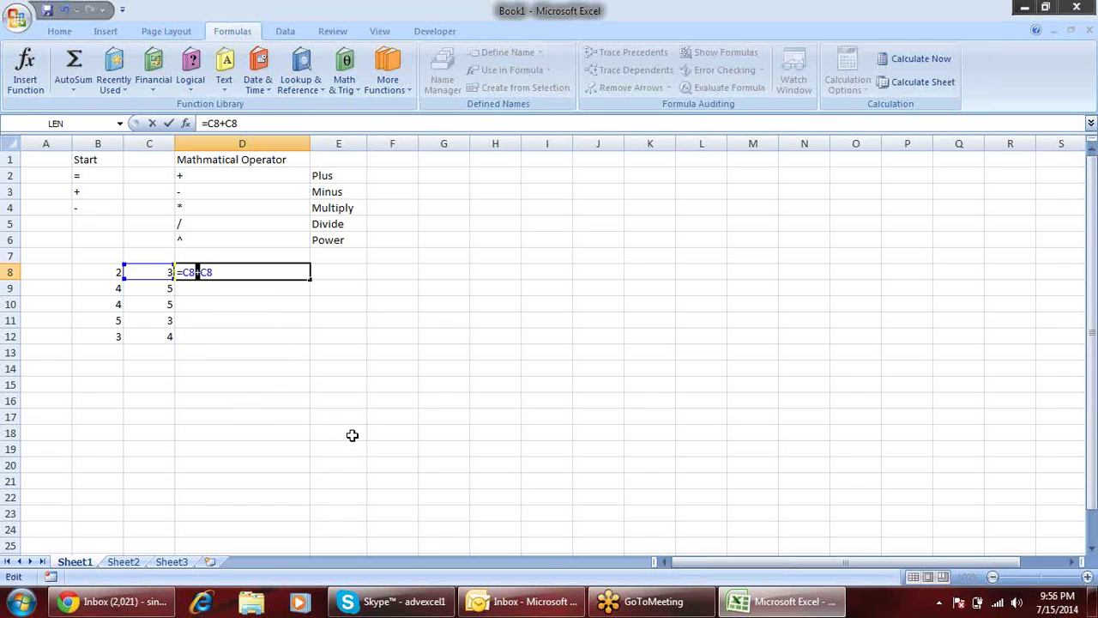
click(200, 272)
key(Return)
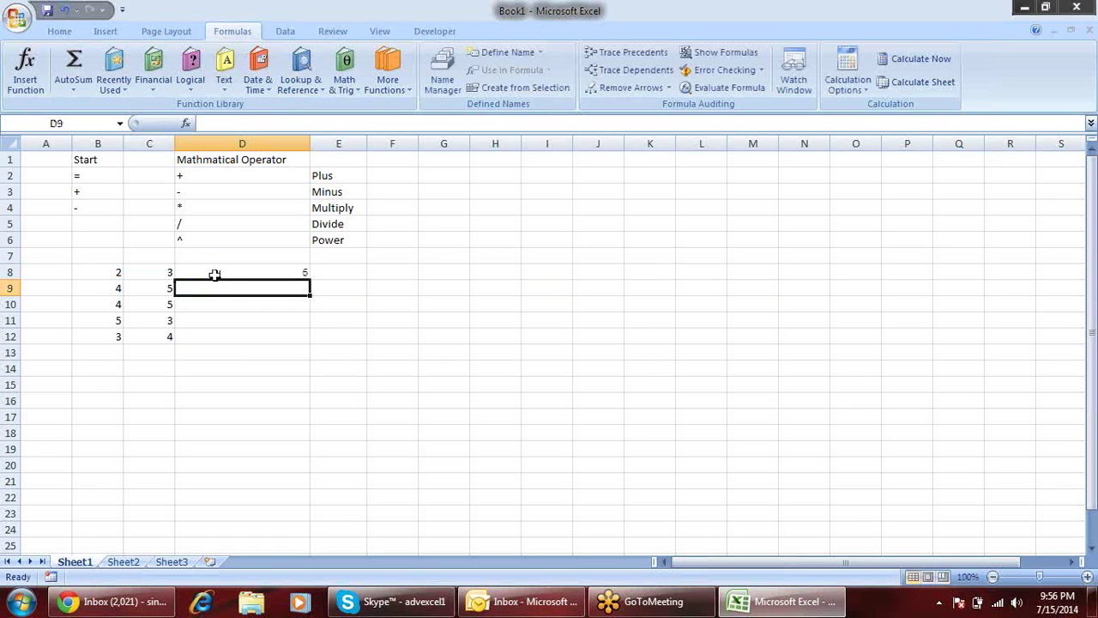
Enter the power =B9^C9 (1024) in D9 and the product =B10*C10 (20) in D10
text(=)
key(Left)
key(Left)
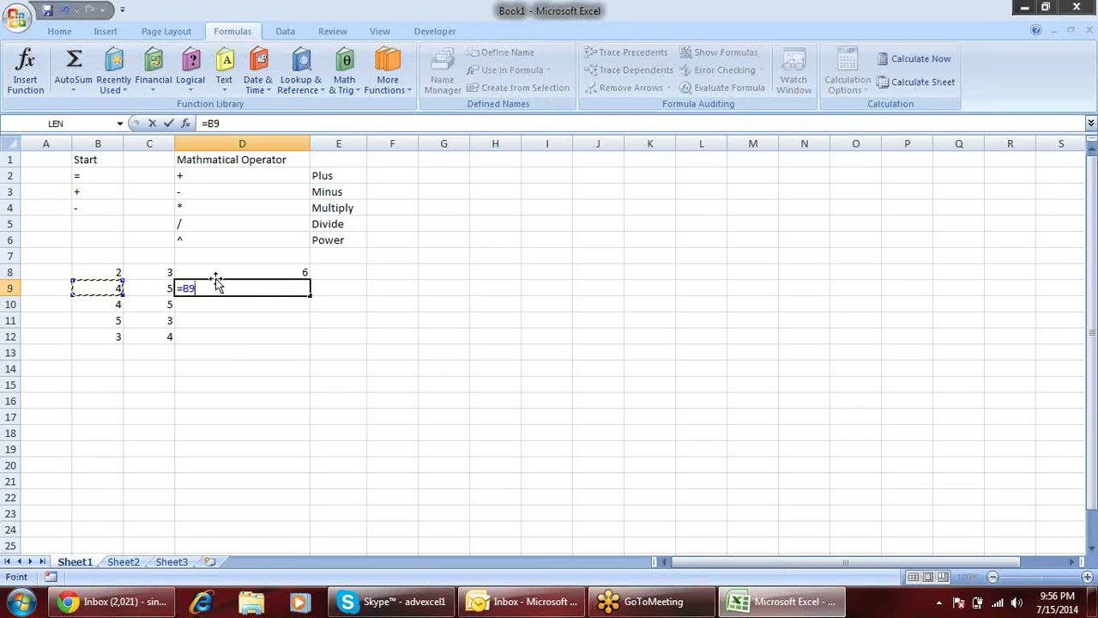
text(^)
key(Left)
key(Return)
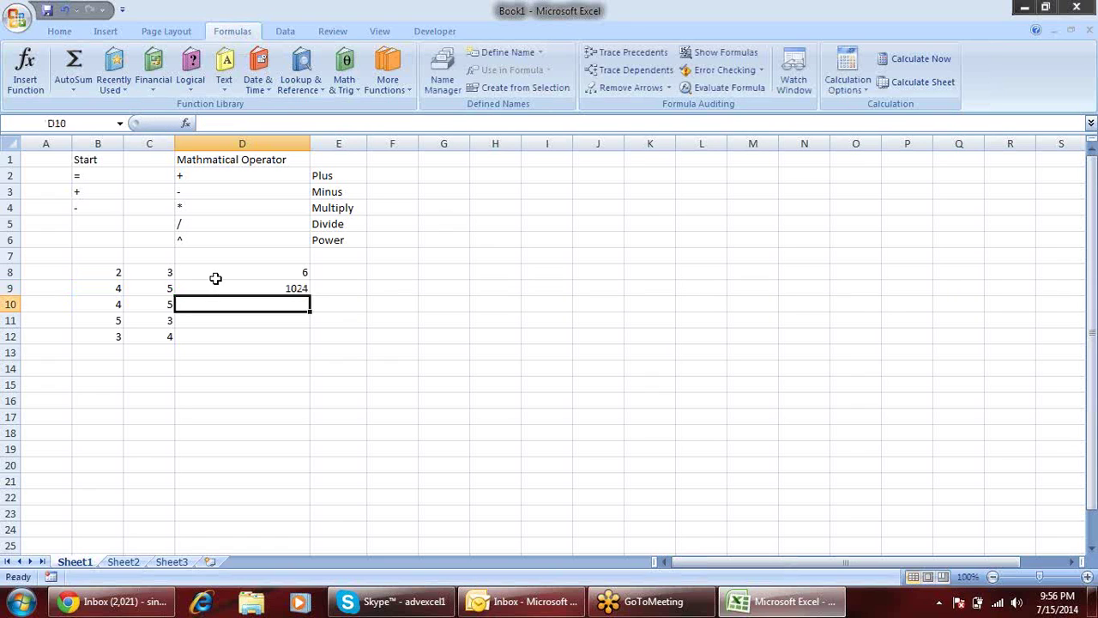
text(=)
key(Left)
key(Left)
text(*)
key(Up)
key(Down)
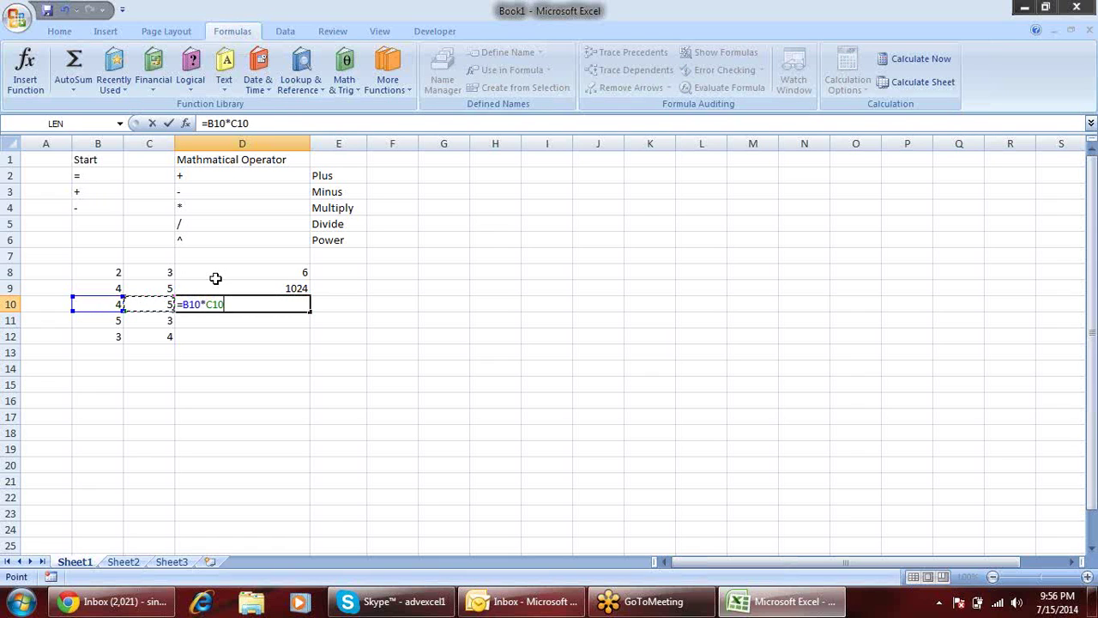
key(Return)
Enter a division formula in D11, correcting it to =B11/C11
text(=)
key(Left)
key(Left)
text(/3)
key(Left)
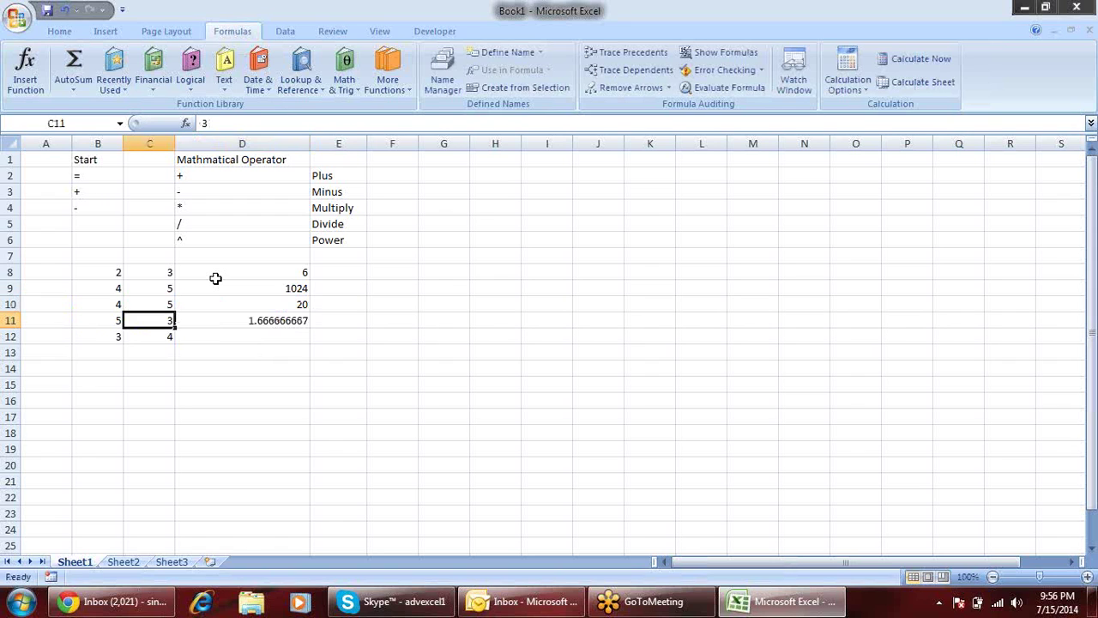
key(Right)
key(F2)
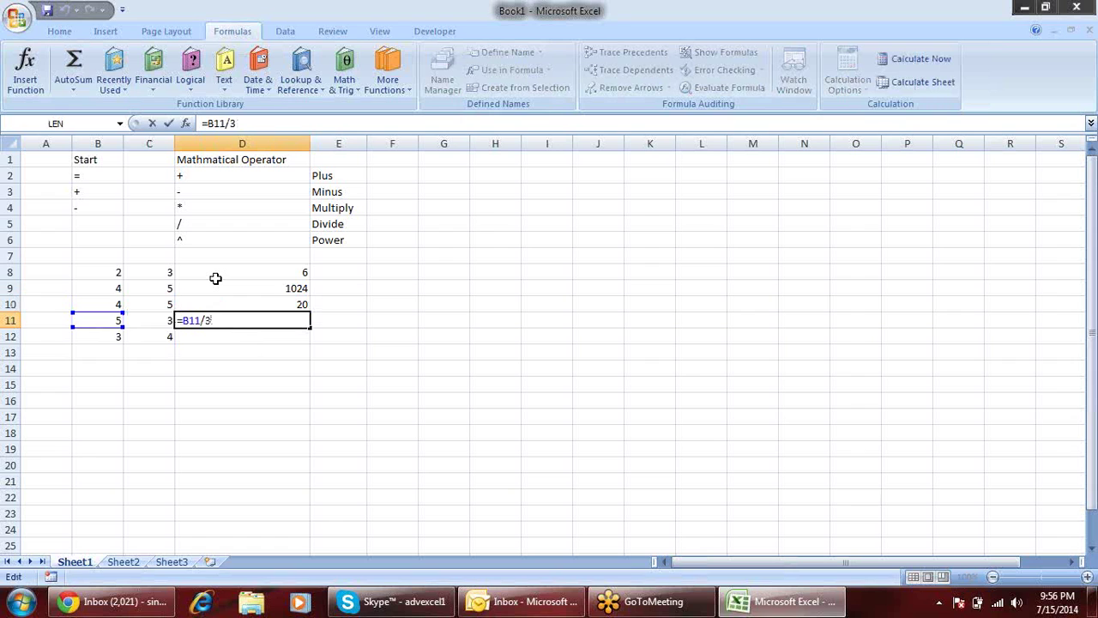
key(BackSpace)
click(157, 322)
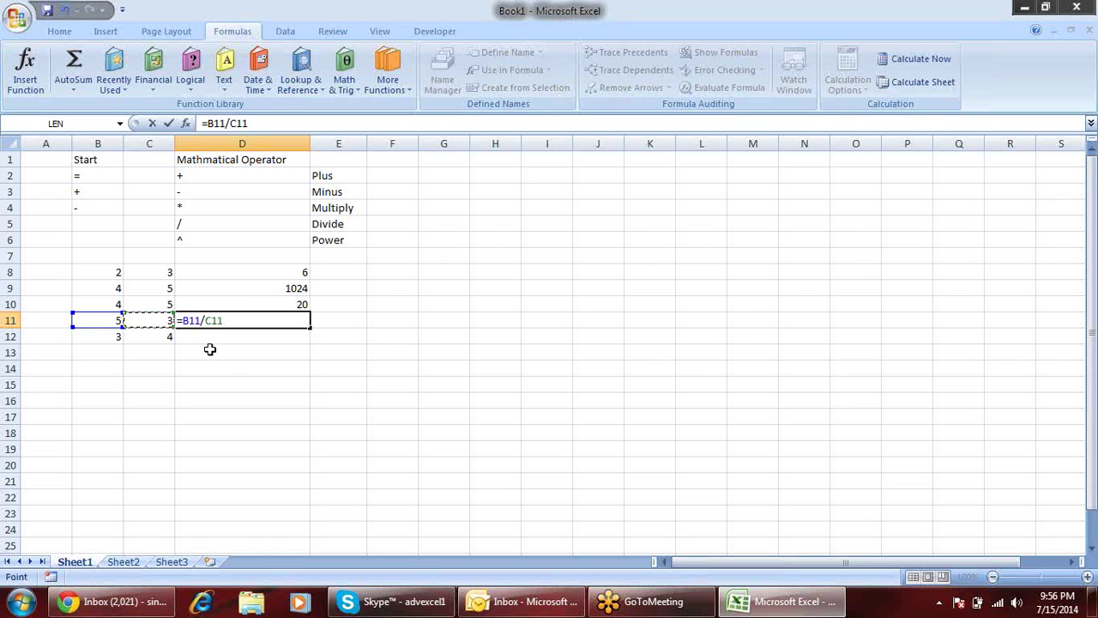
key(Return)
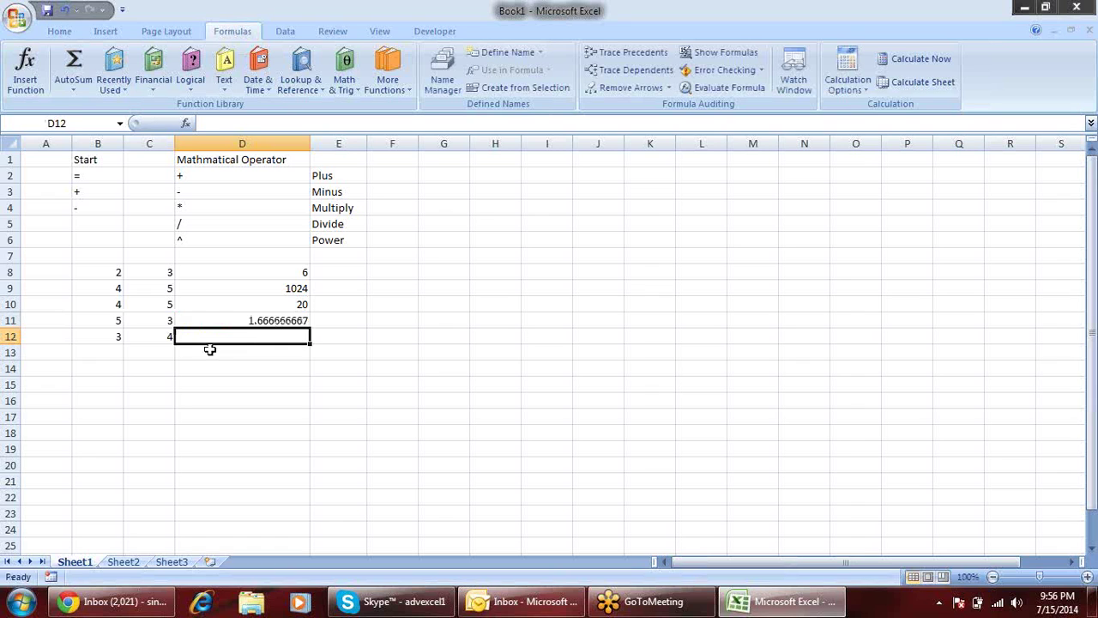
Clear the whole practice block B8:D12 and widen column G
text(=)
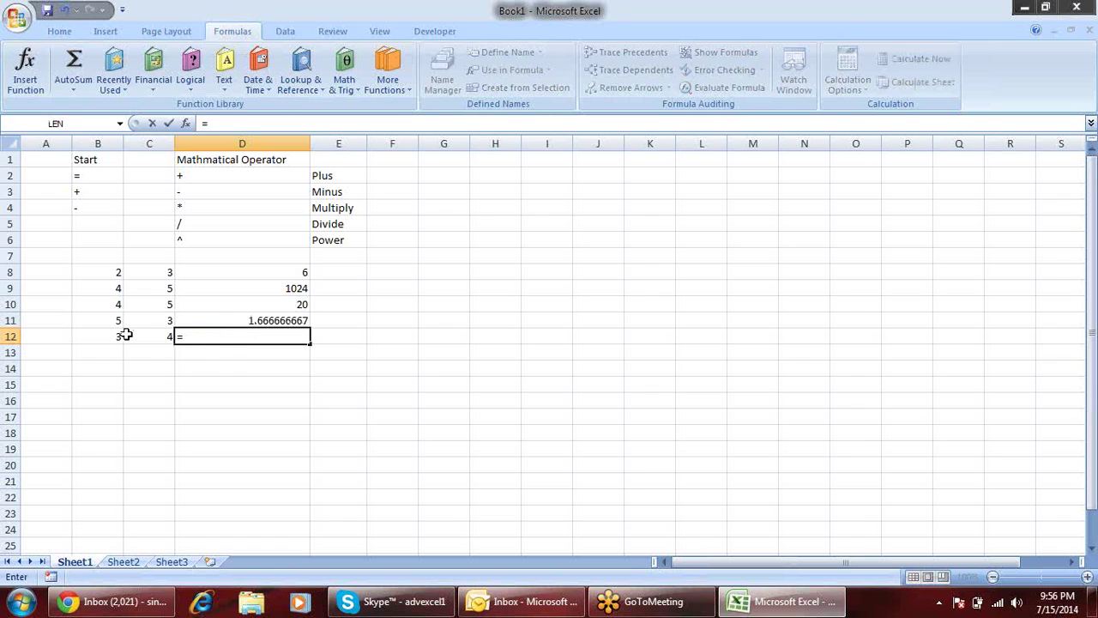
key(Escape)
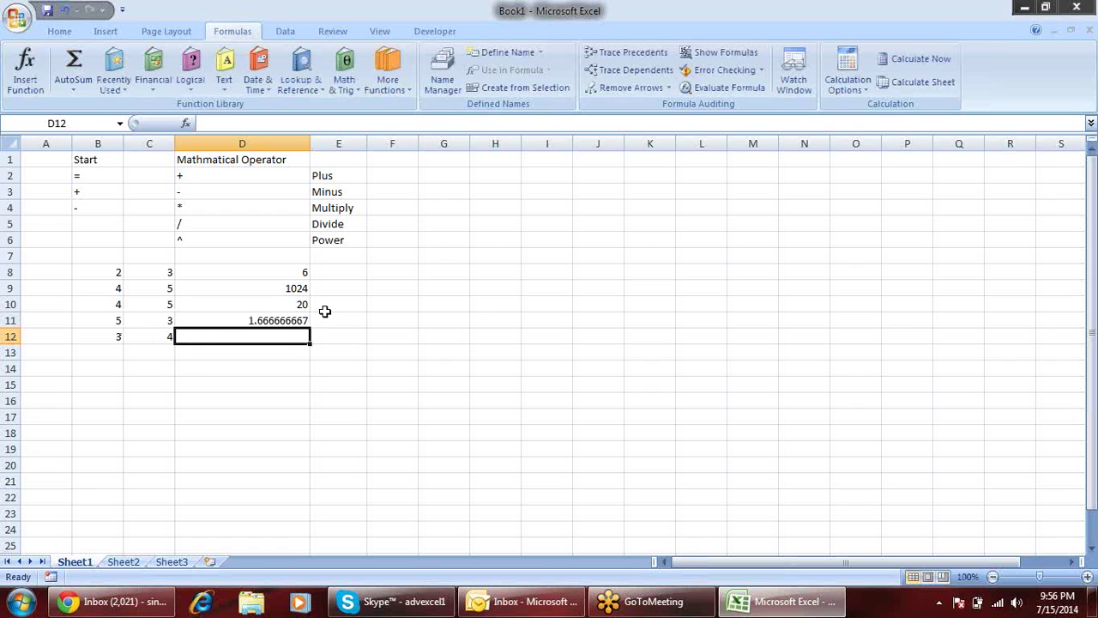
click(324, 305)
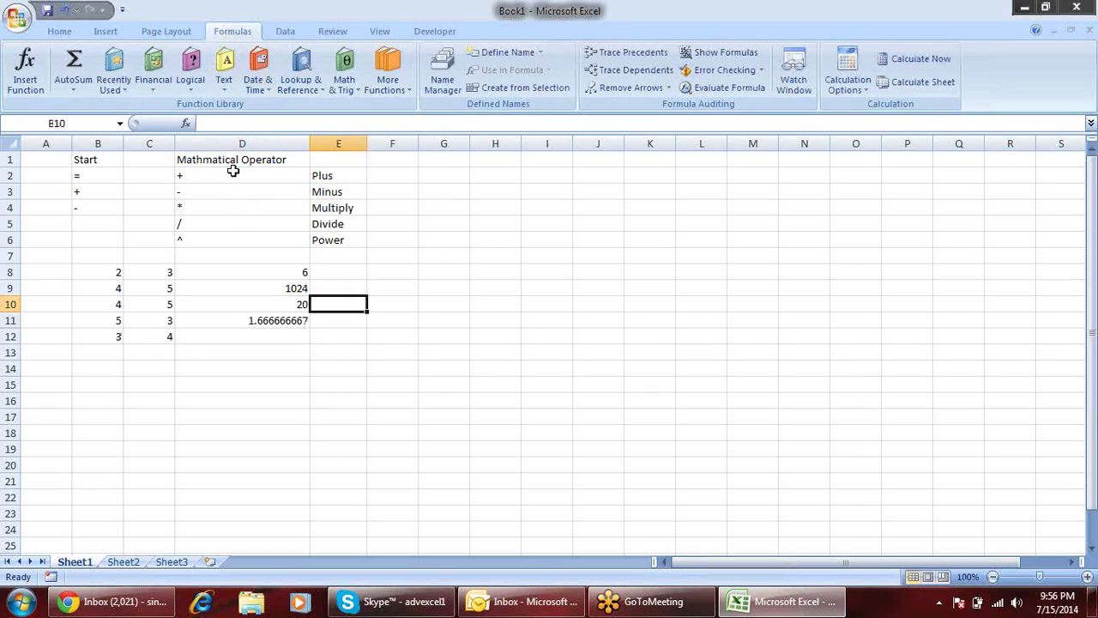
drag(233, 171, 250, 242)
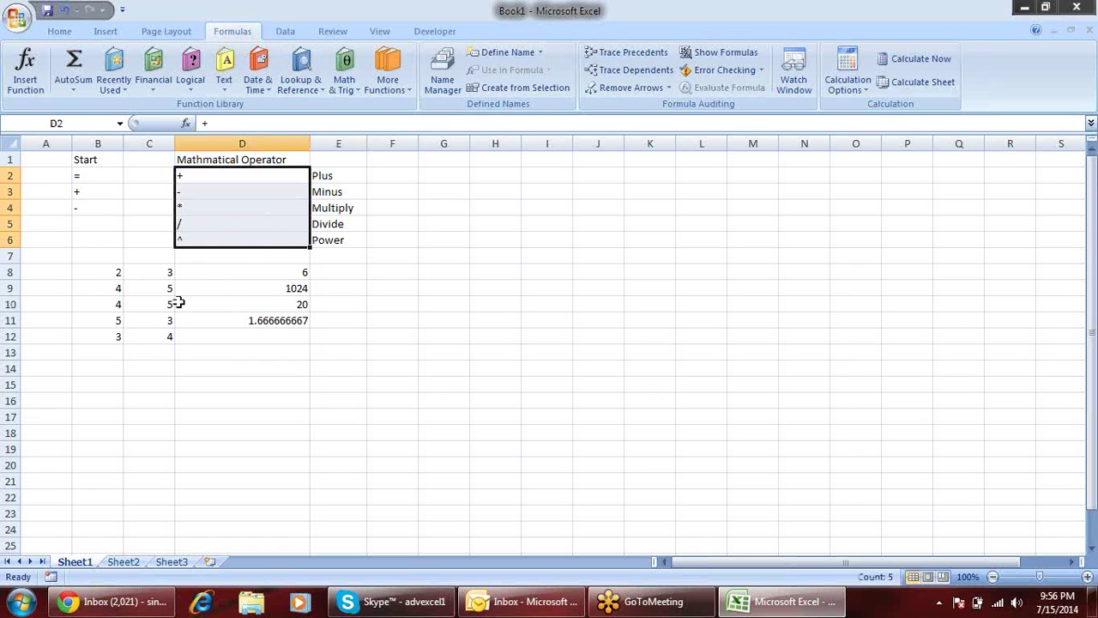
drag(112, 273, 296, 337)
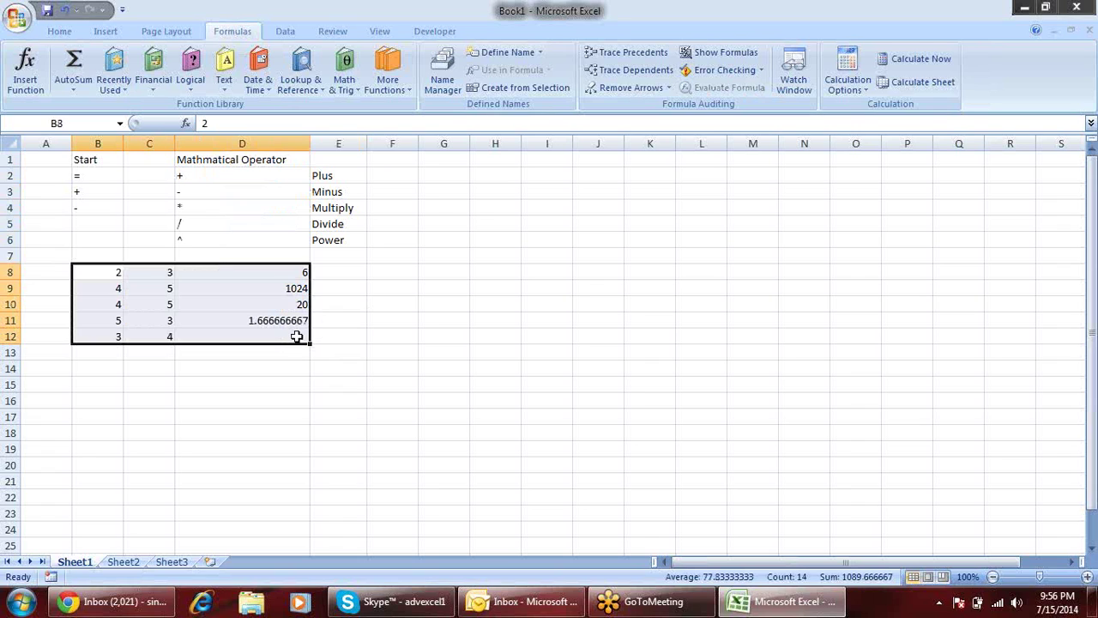
key(Delete)
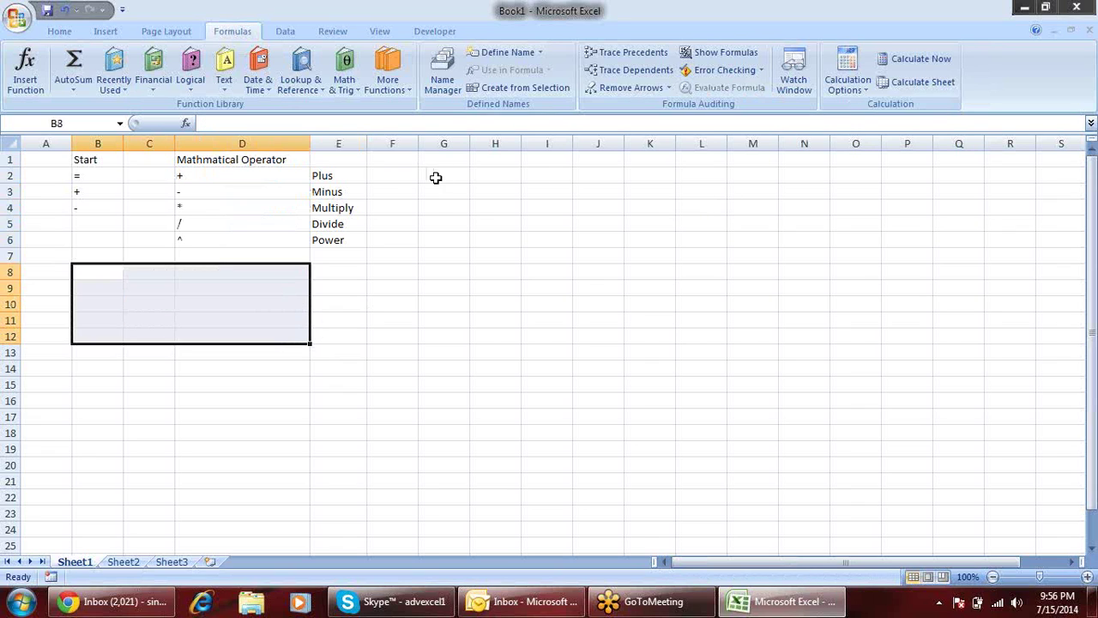
drag(470, 143, 515, 151)
Put the 'Logical Operator' heading in G1 and list =, >, >=, <, <=, <> in G2:G7
click(471, 157)
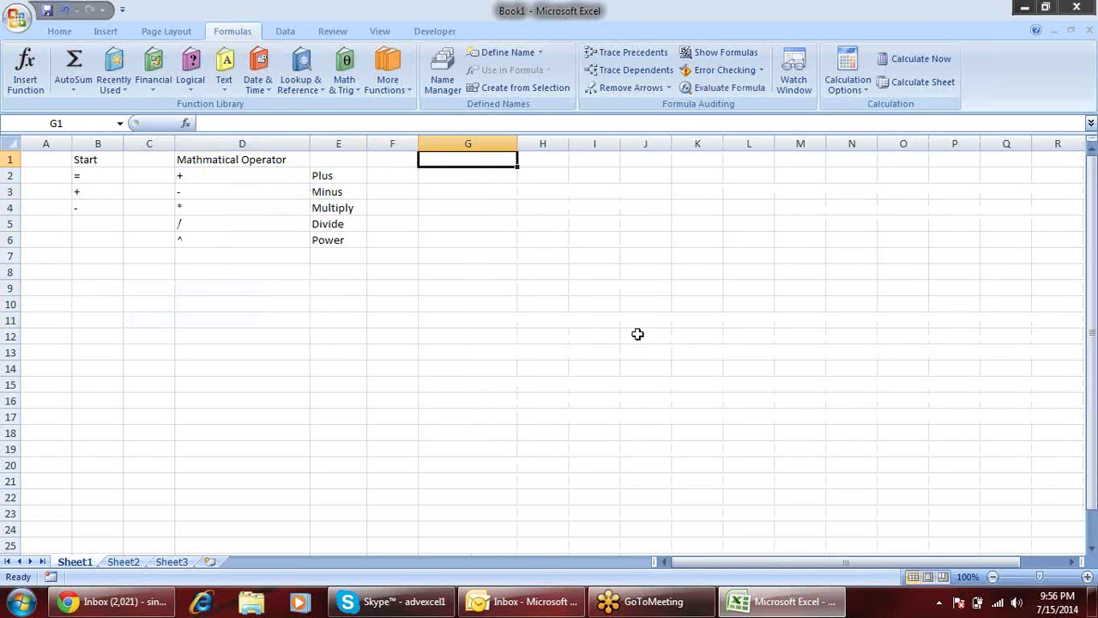
text(Logical Operat)
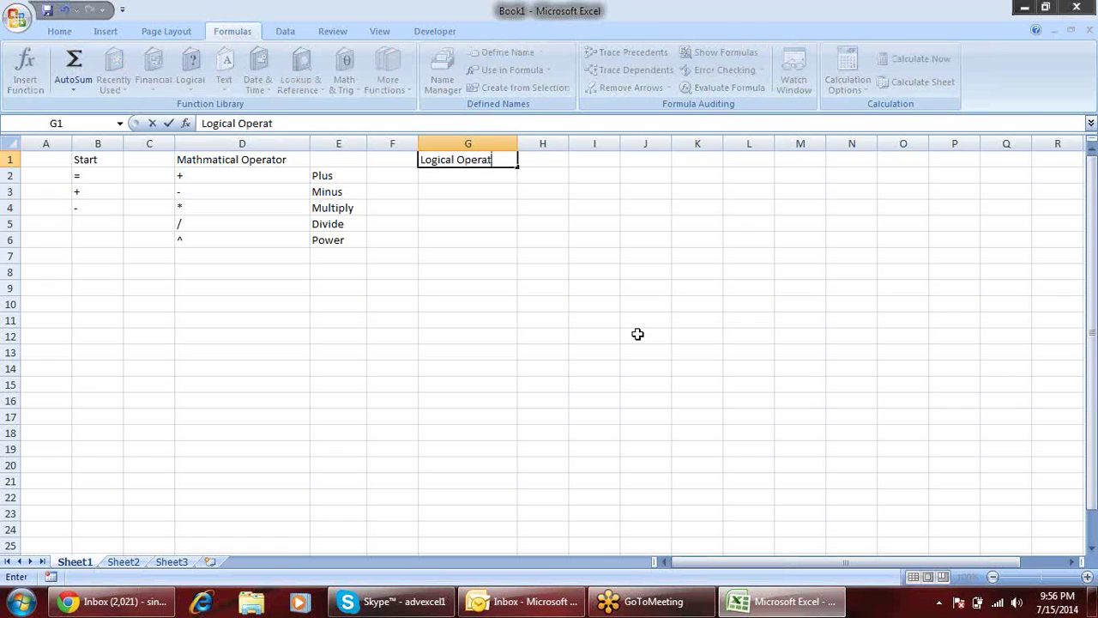
text(or)
key(Return)
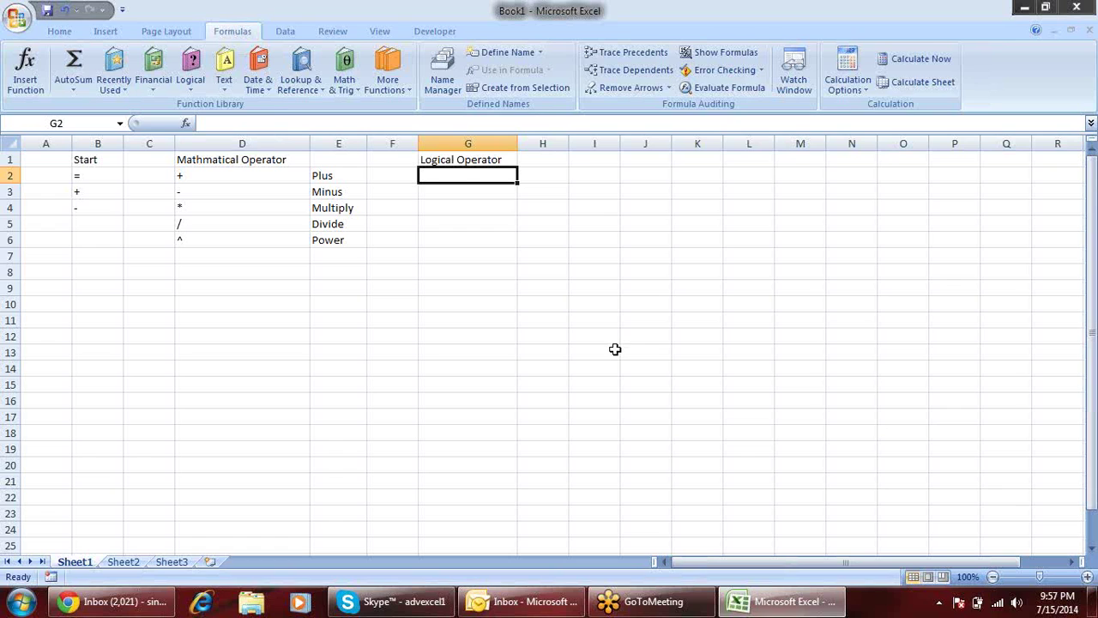
text(=)
key(Return)
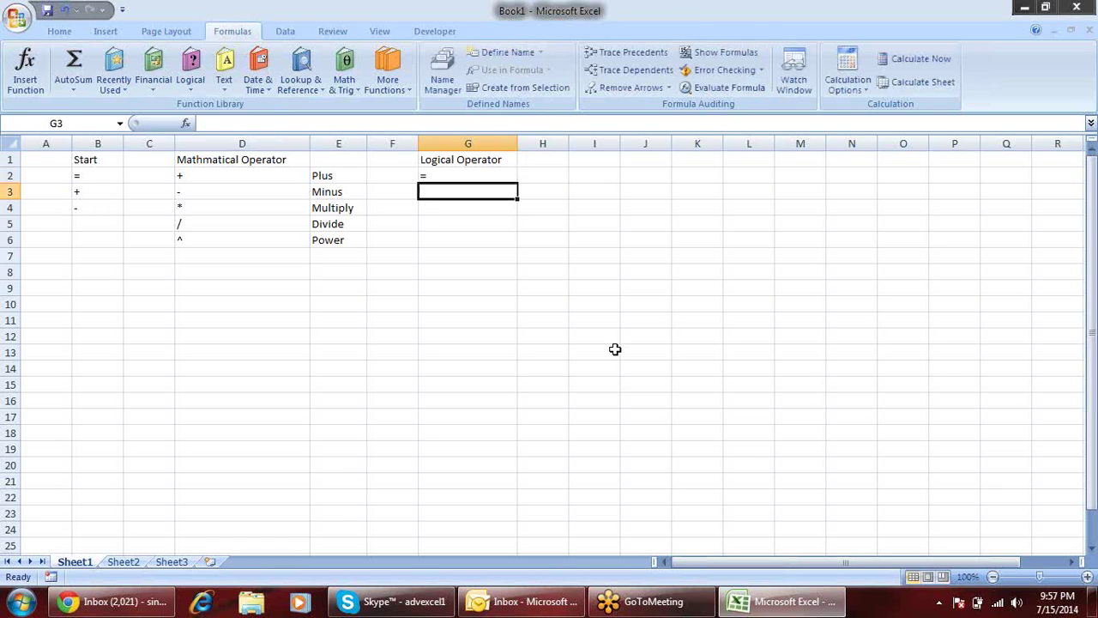
text(>)
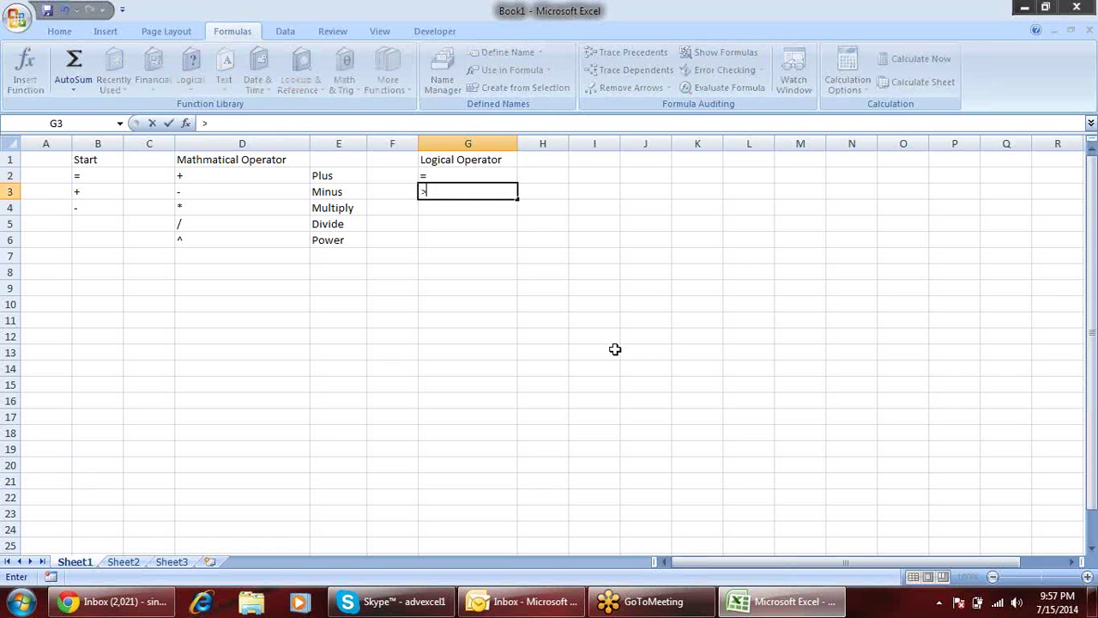
text(=)
key(Return)
text(>=)
key(Return)
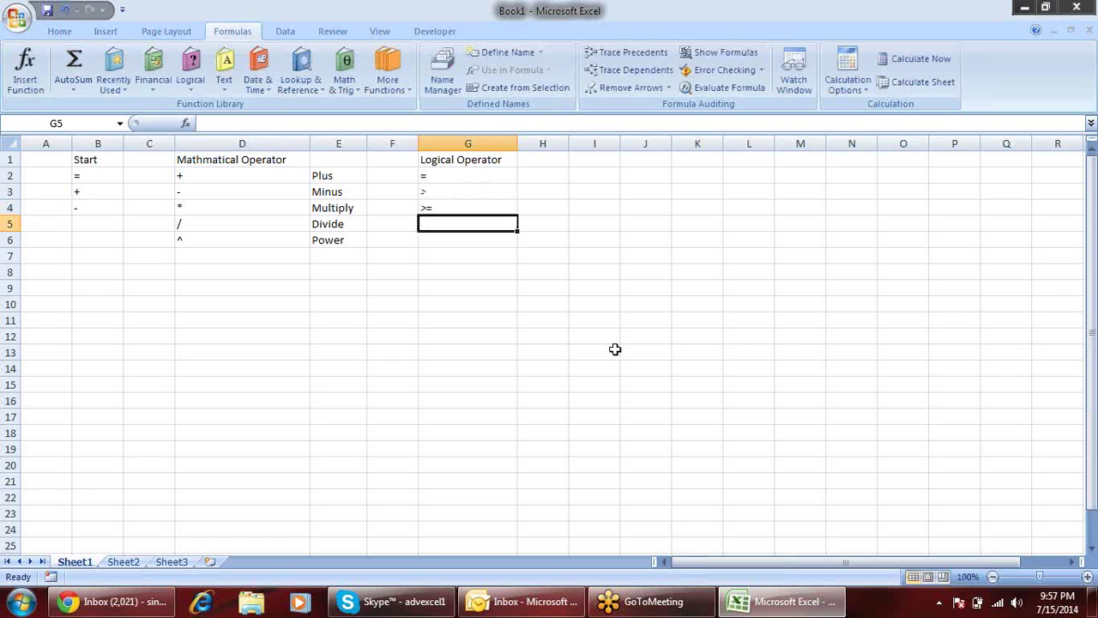
text(<)
key(Return)
text(<=)
key(Return)
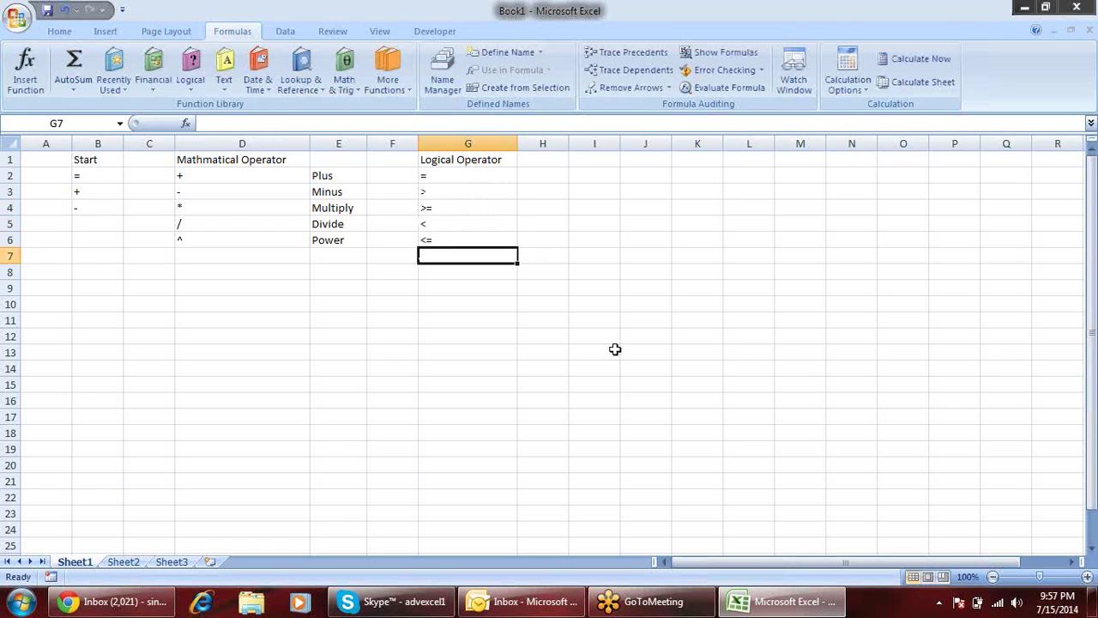
text(<>)
key(Return)
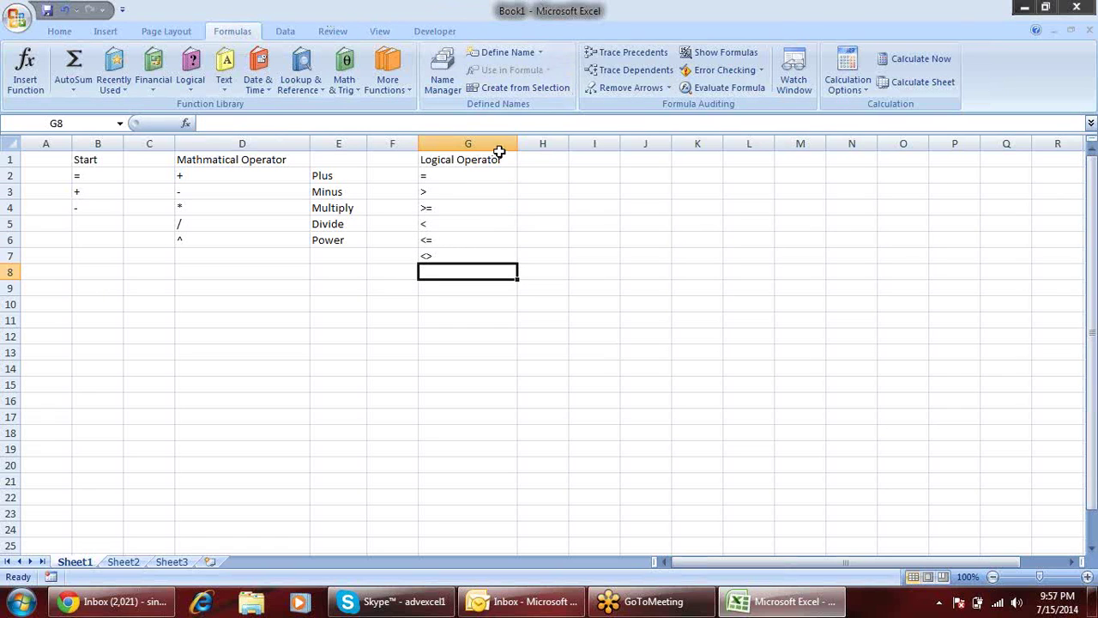
Enter 'Not Equal to' in H7 and 'Less than equal to' in H6
click(549, 256)
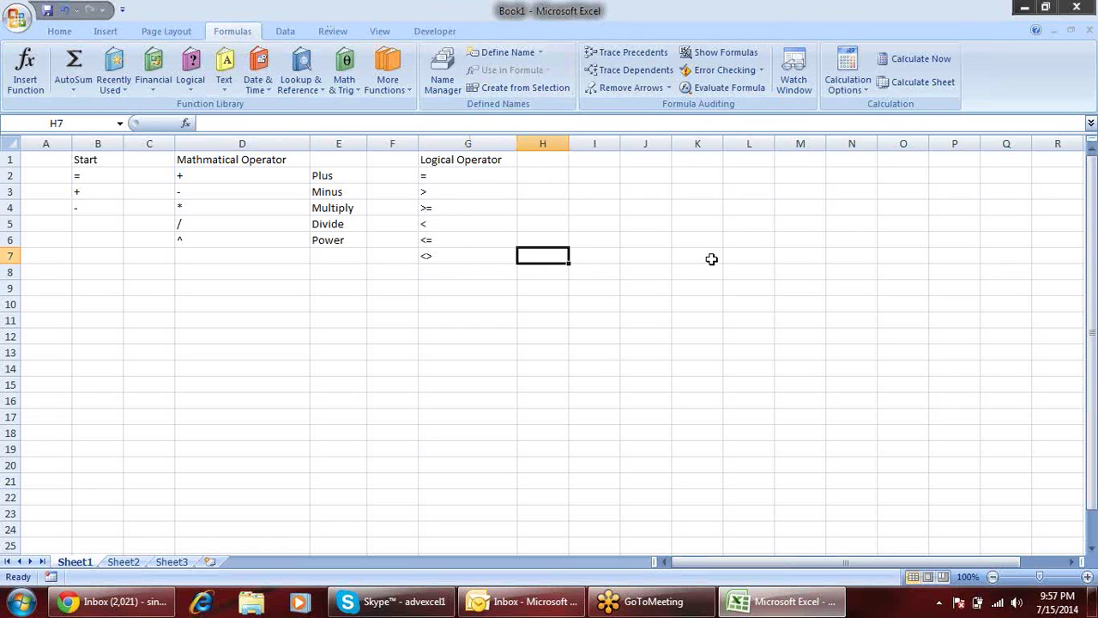
text(Not Equ)
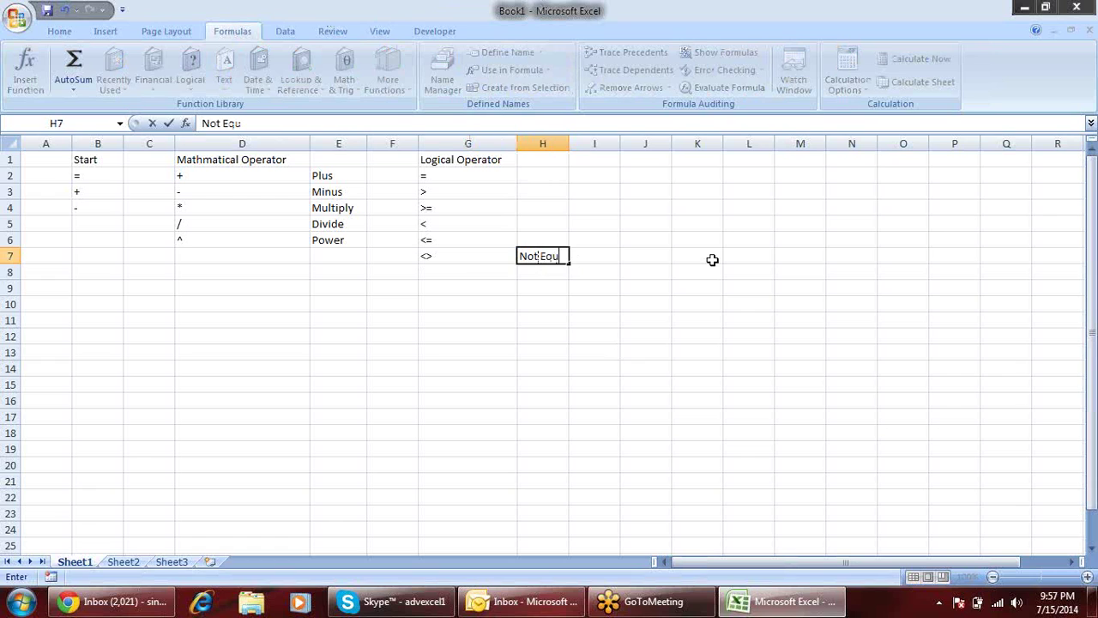
text(al to)
key(Return)
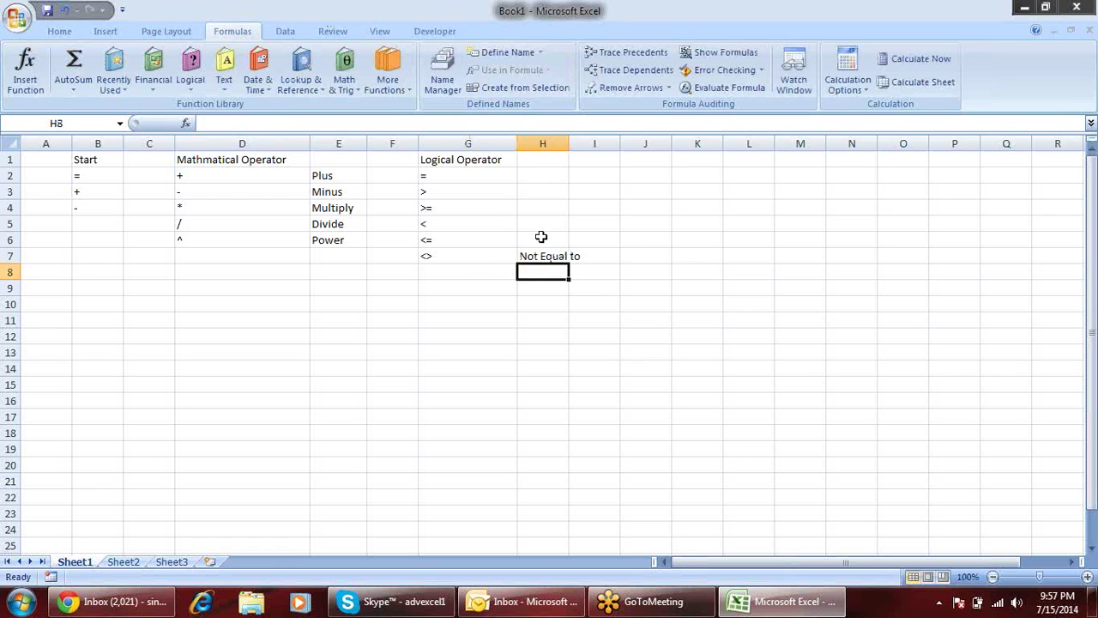
click(543, 238)
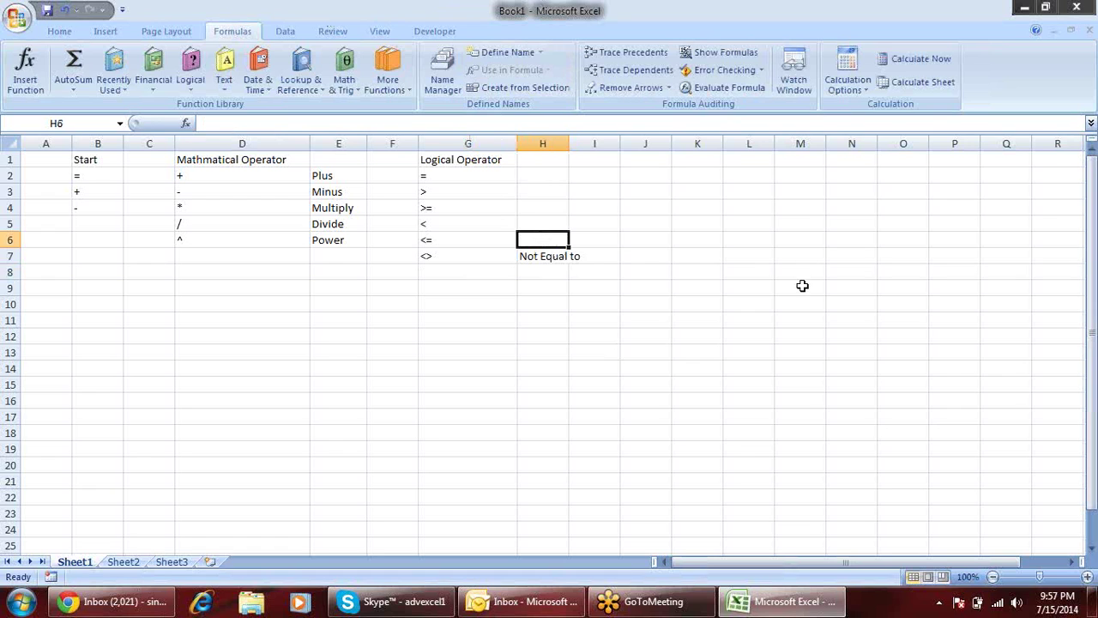
text(Less than equal to)
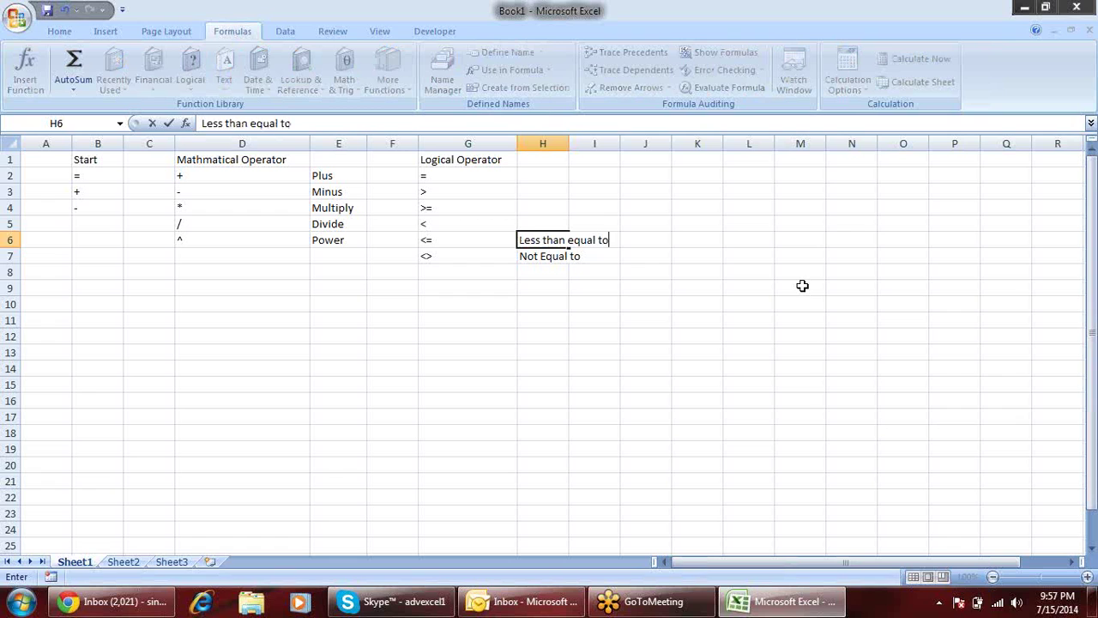
key(Up)
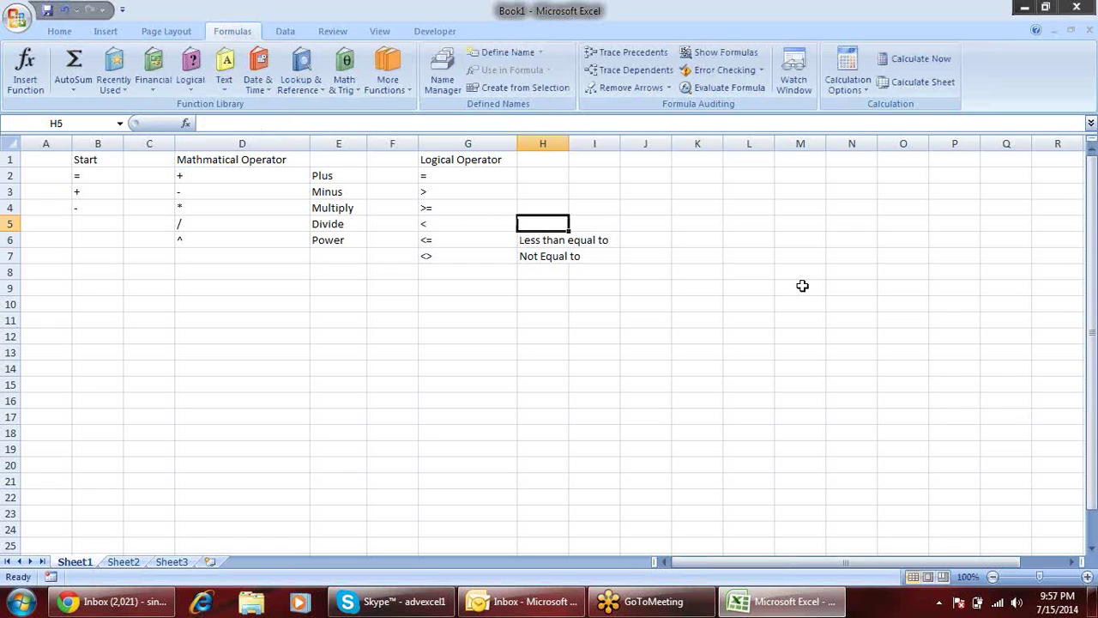
Enter 'Less than equal to' in H5 and 'greater than equal to' in H4
text(Less than equal to)
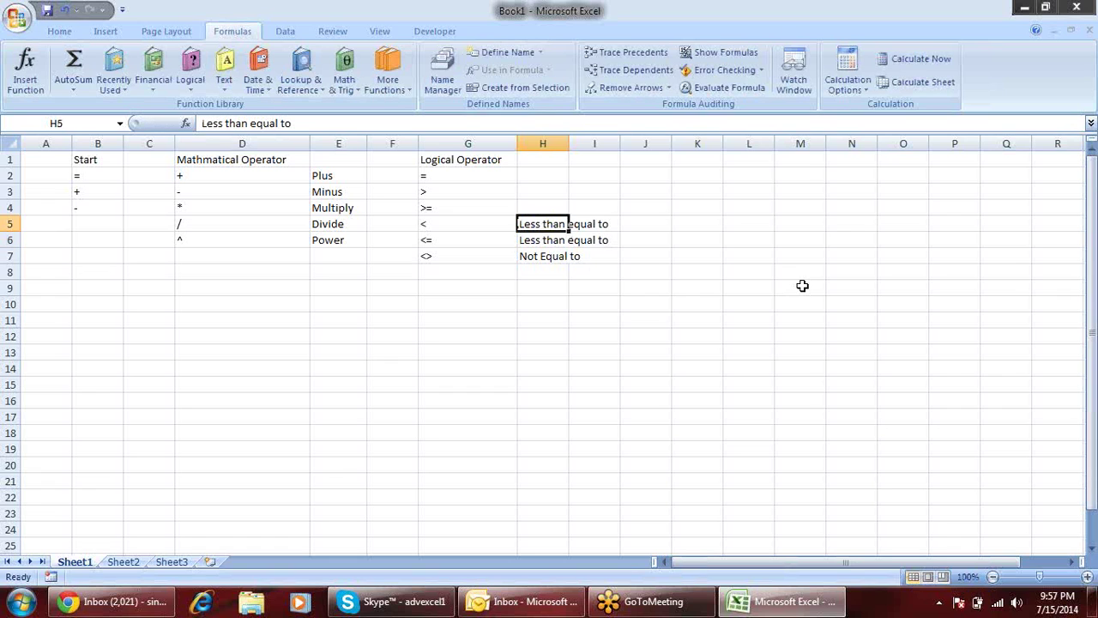
key(F2)
key(BackSpace)
key(BackSpace)
key(BackSpace)
key(BackSpace)
key(BackSpace)
key(BackSpace)
key(BackSpace)
key(BackSpace)
key(BackSpace)
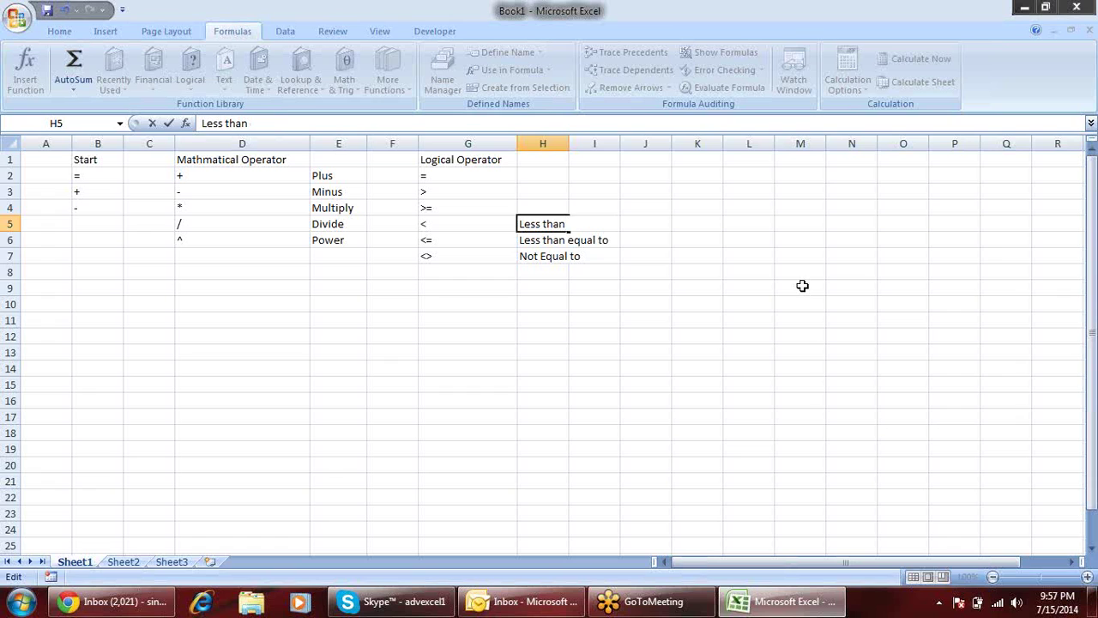
key(Return)
key(Up)
key(Up)
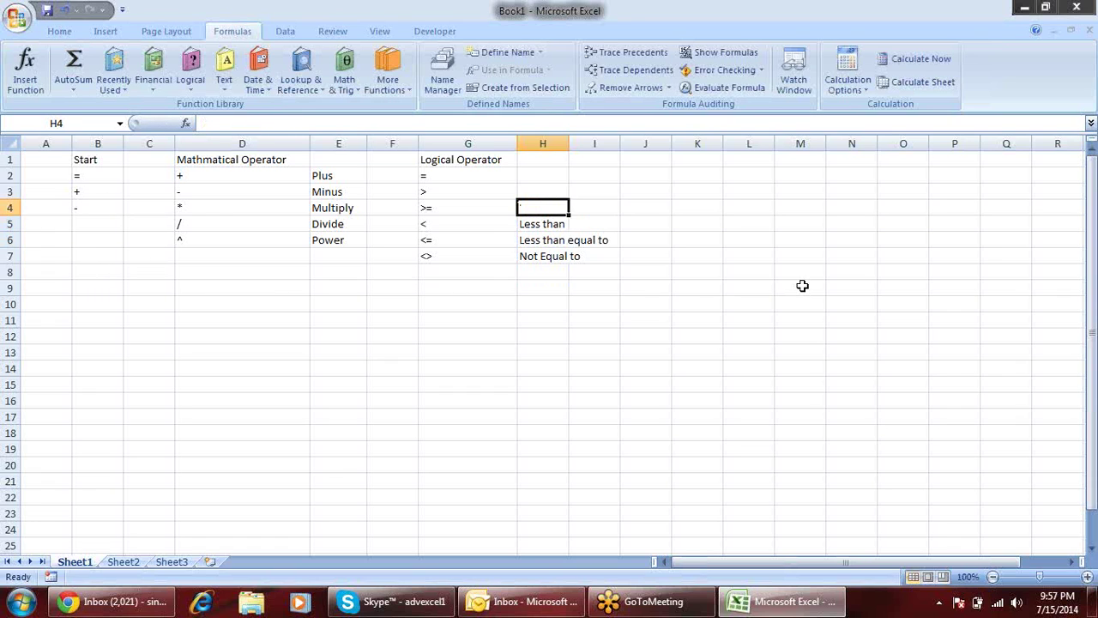
text(=)
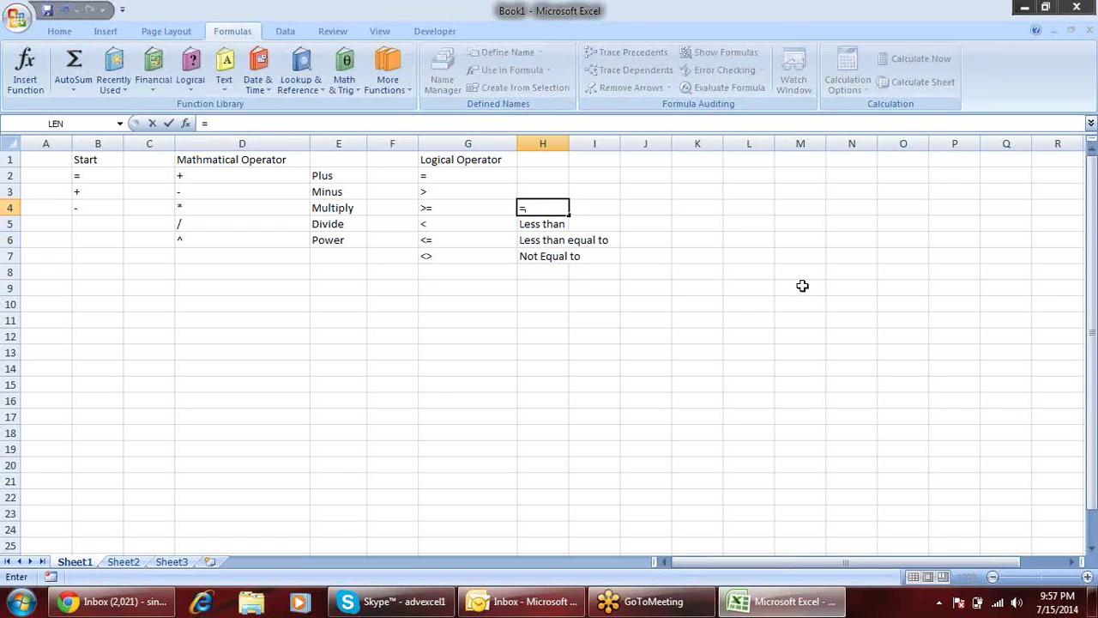
text(gre)
key(Escape)
text(greater than equal to)
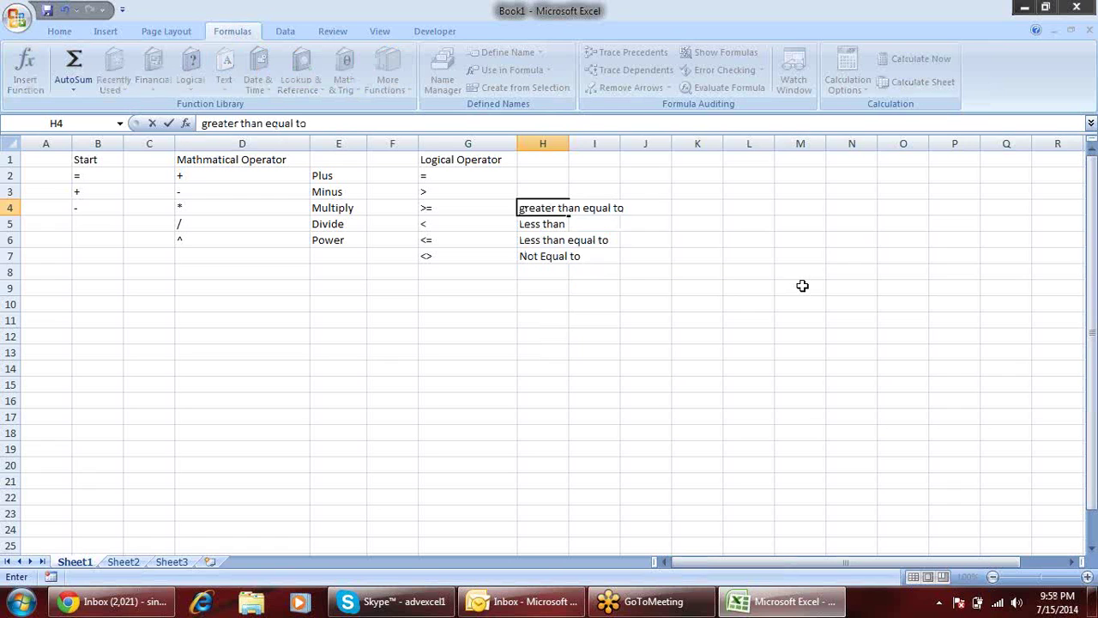
key(Return)
key(Return)
Enter 'equal to' in H2 and 'Greater than' in H3
key(Up)
key(Up)
key(Up)
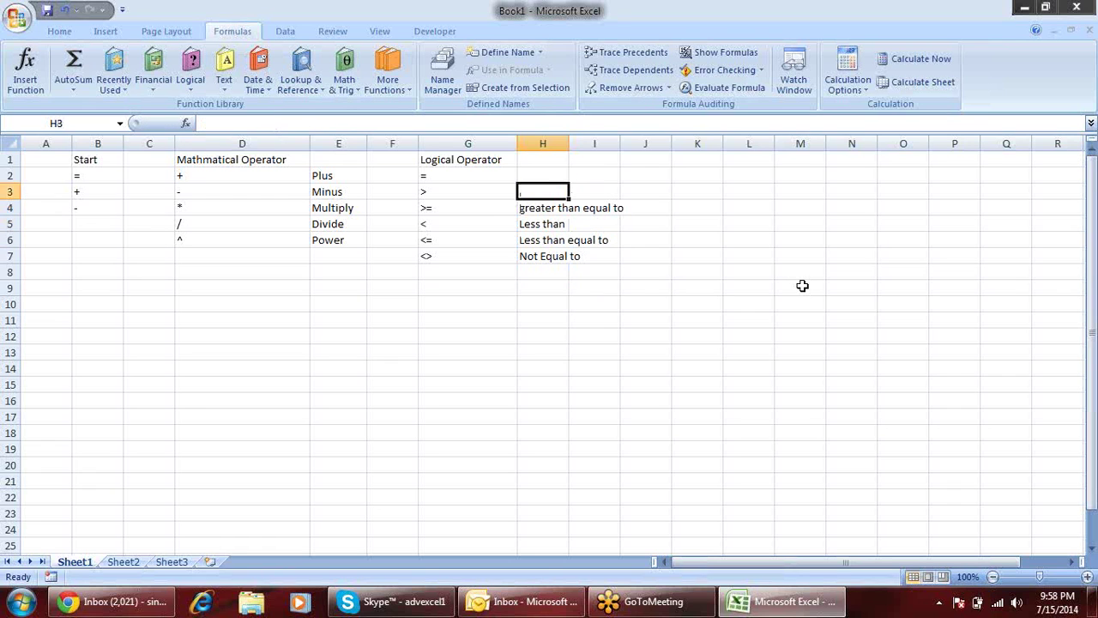
key(Up)
text(eqaul to')
key(BackSpace)
key(Return)
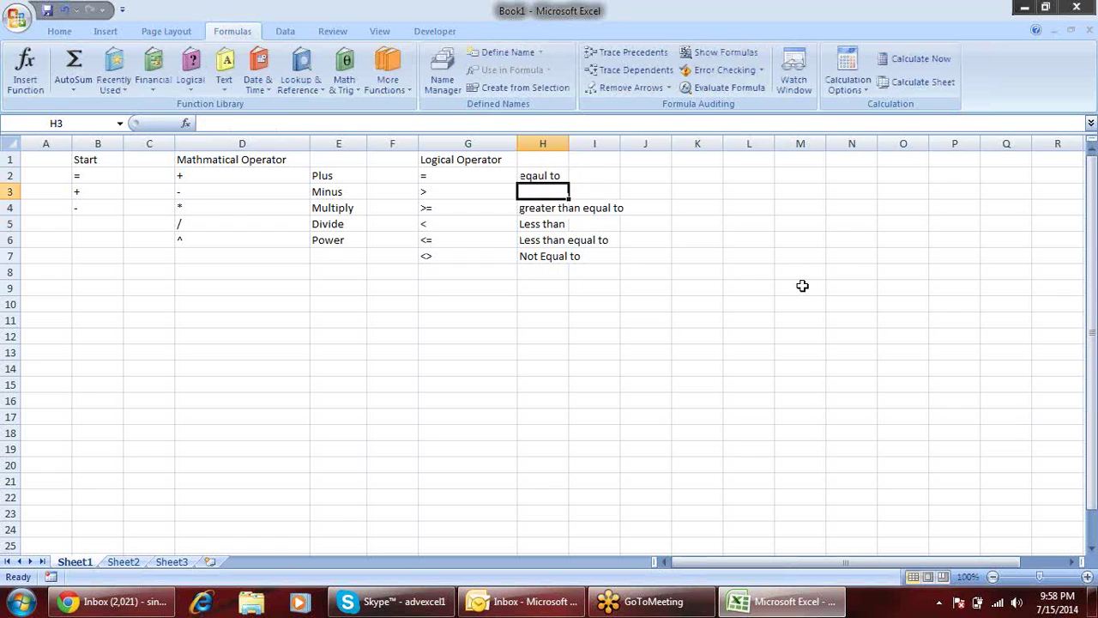
text(Greater than)
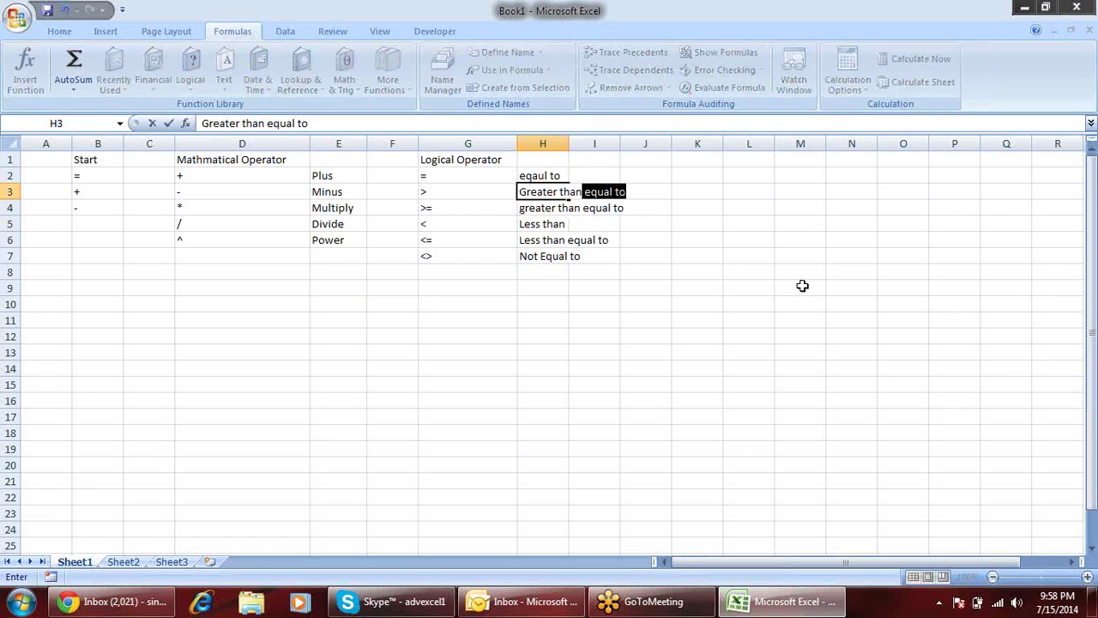
key(Delete)
key(Return)
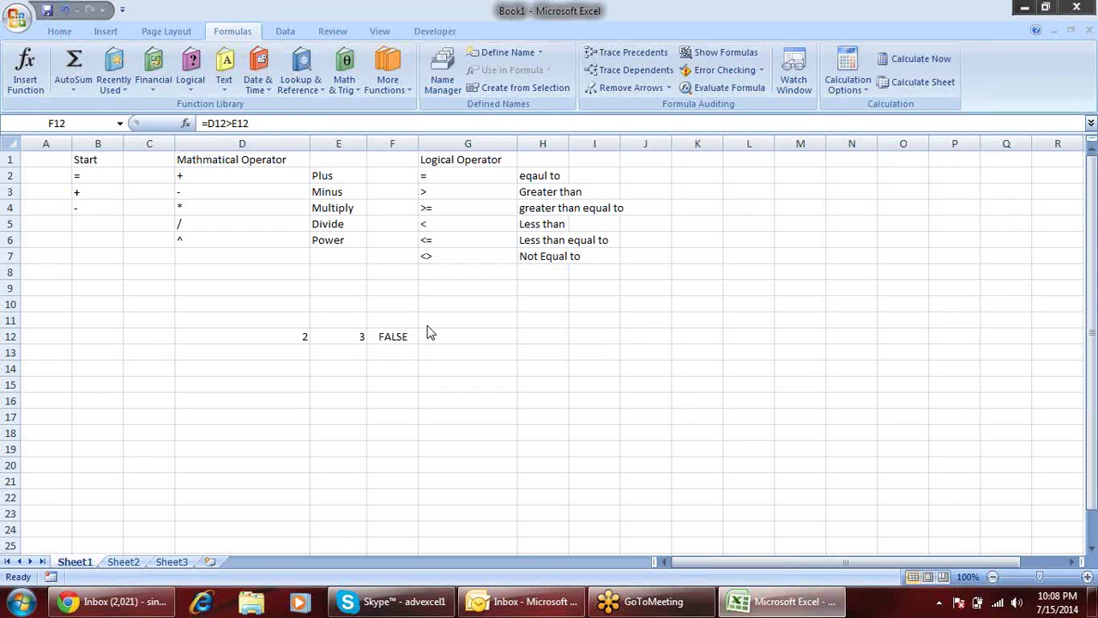
Select the test cells D12:F12 and delete their 2, 3 and FALSE values
click(416, 327)
click(299, 333)
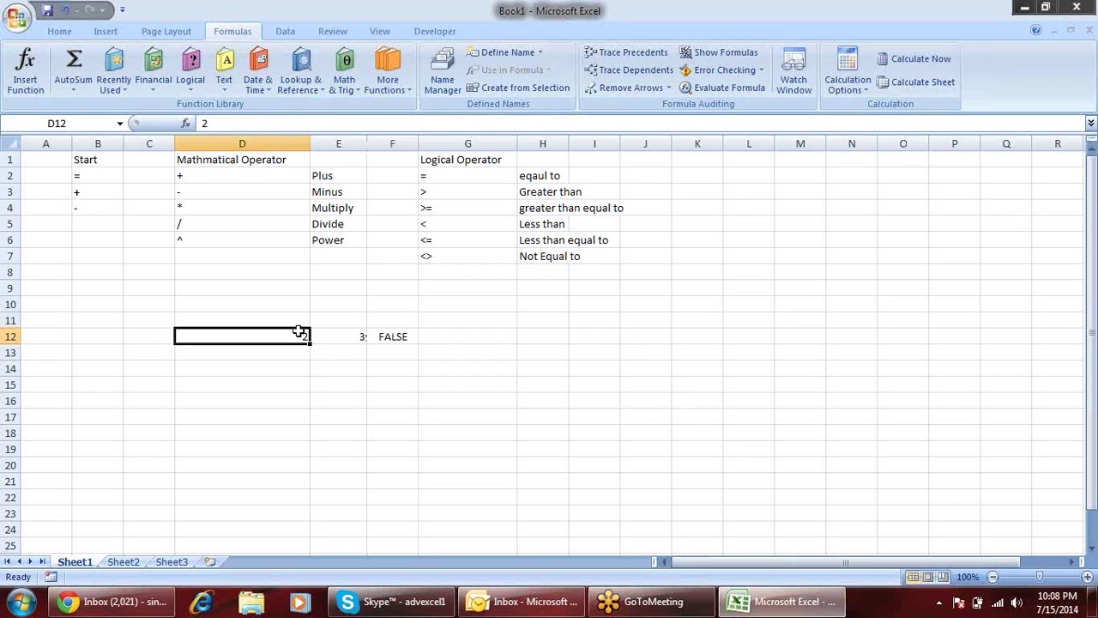
click(352, 325)
click(354, 341)
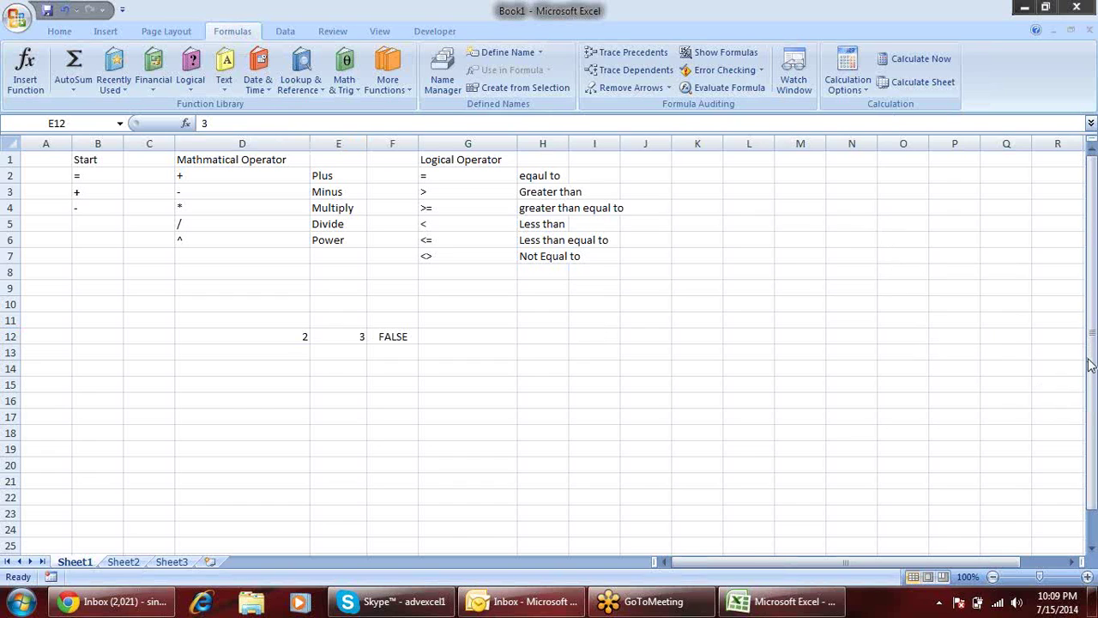
click(487, 336)
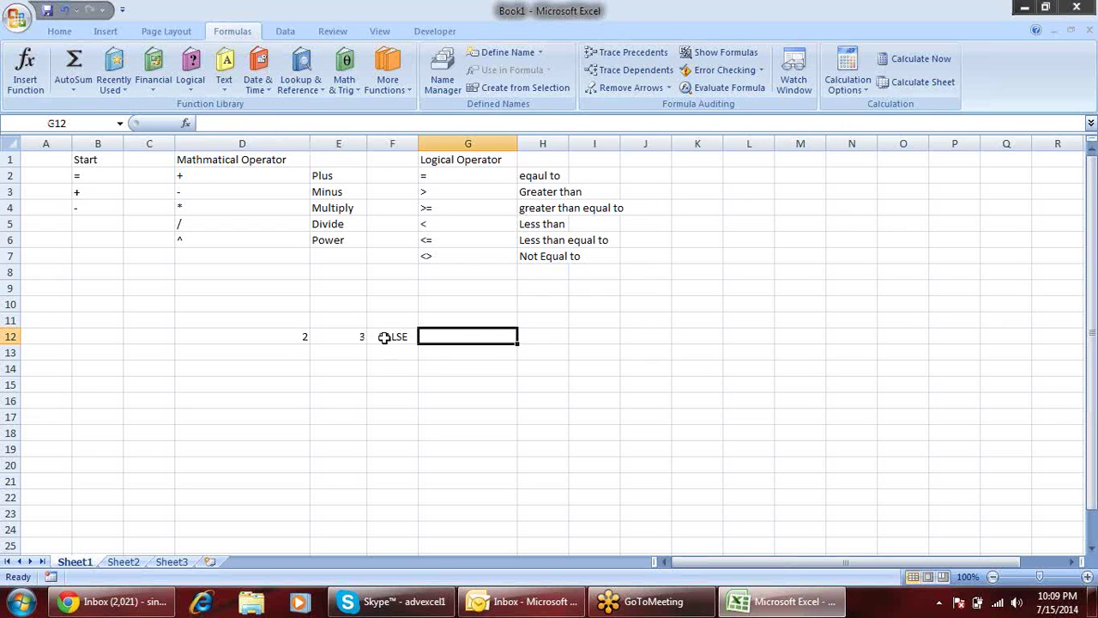
drag(304, 335, 393, 335)
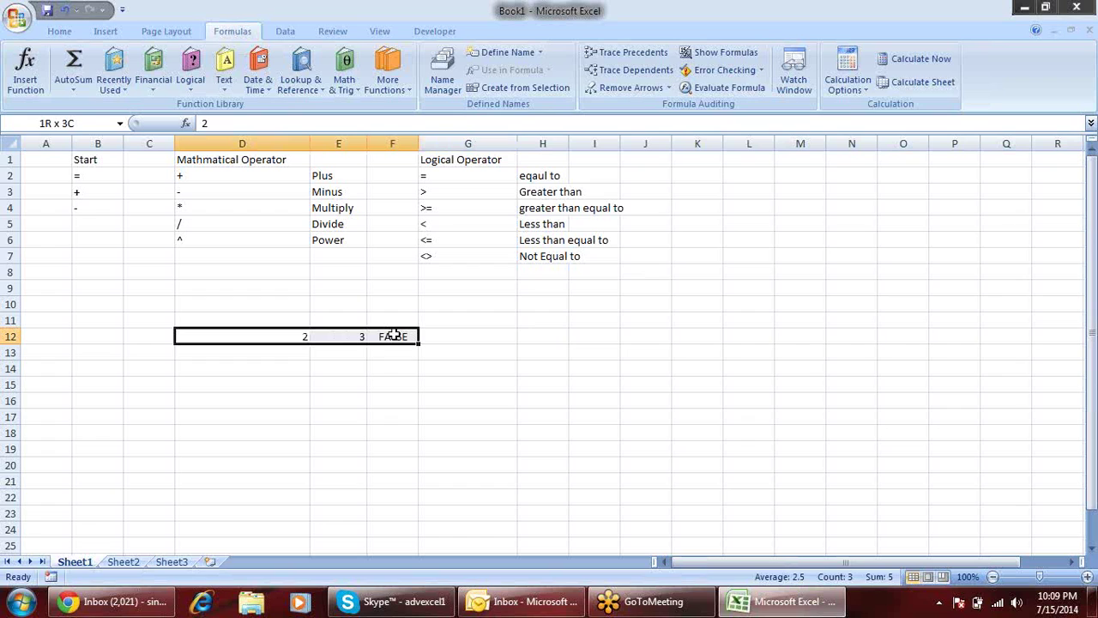
key(Delete)
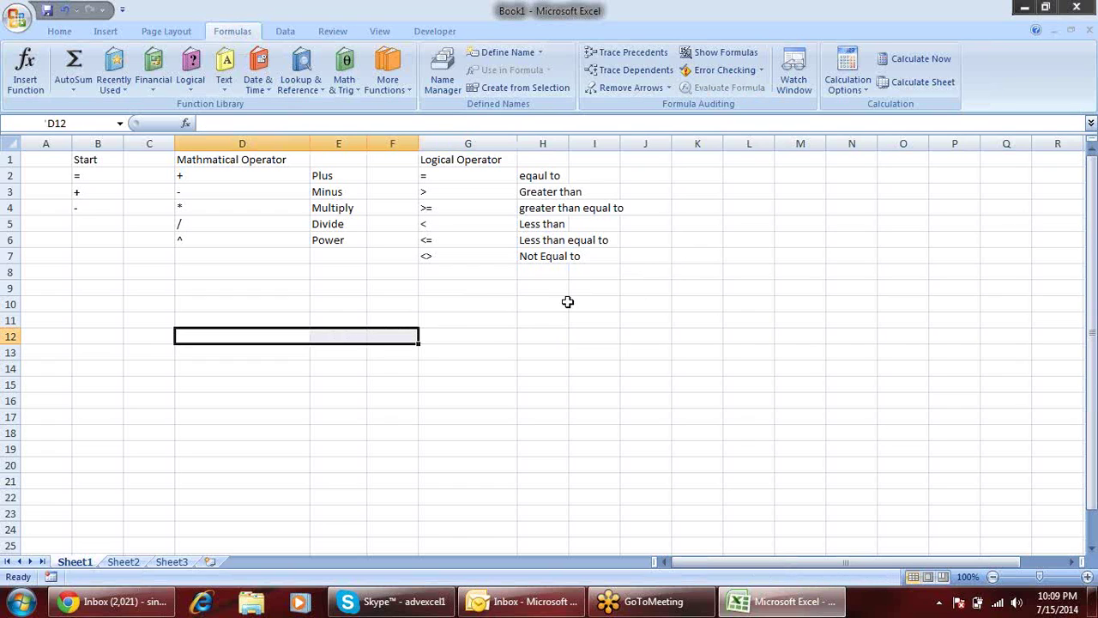
Enter the test values 2 in E10 and 3 in F10
click(483, 340)
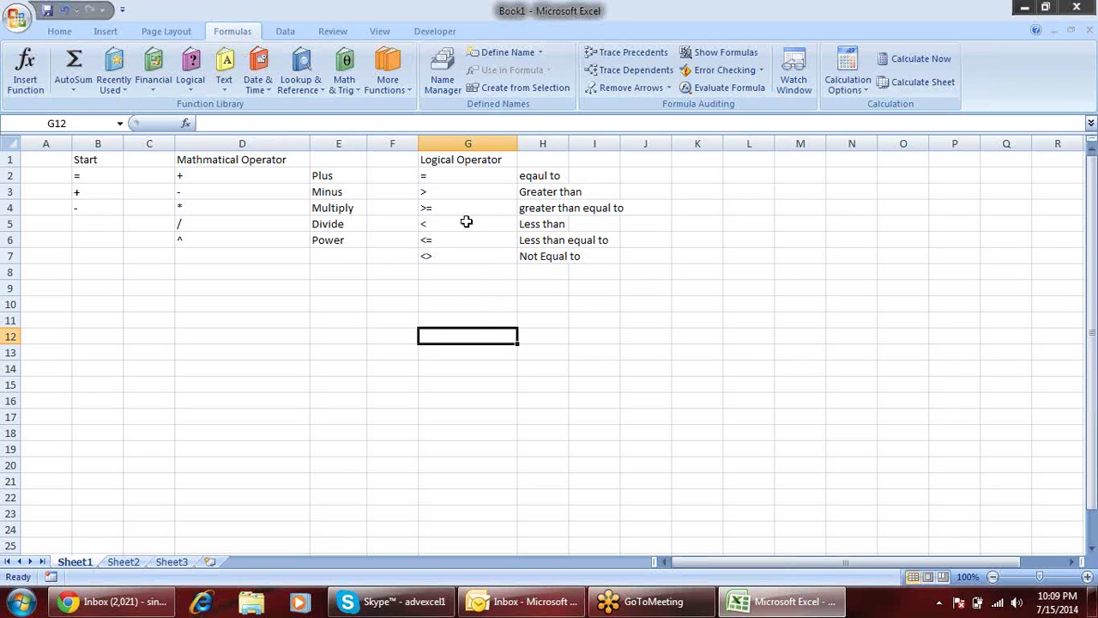
drag(465, 181, 465, 244)
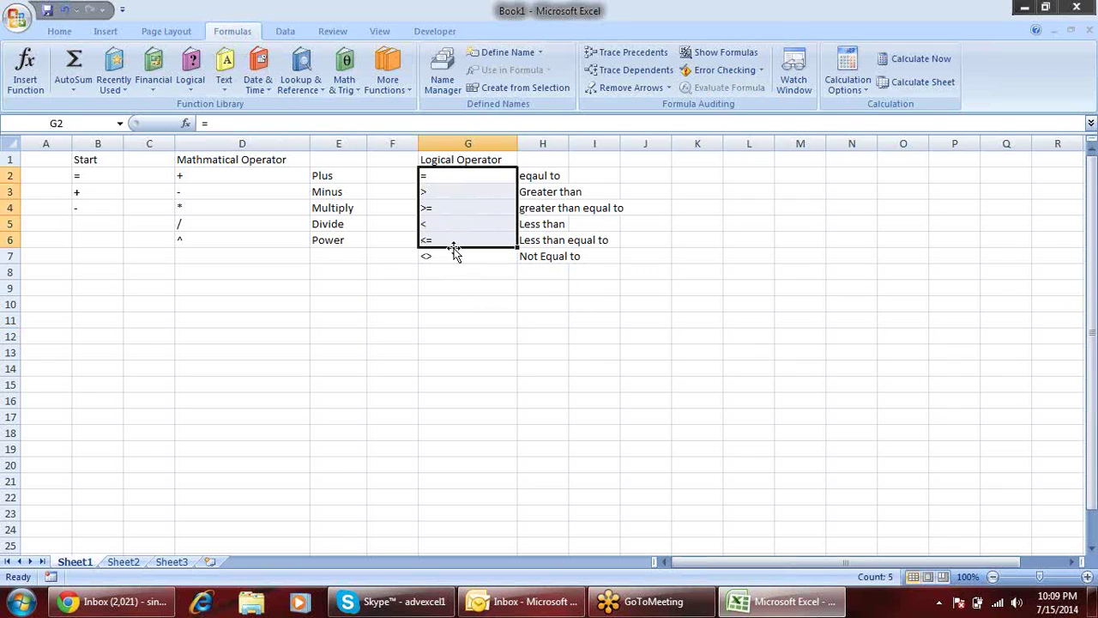
click(470, 174)
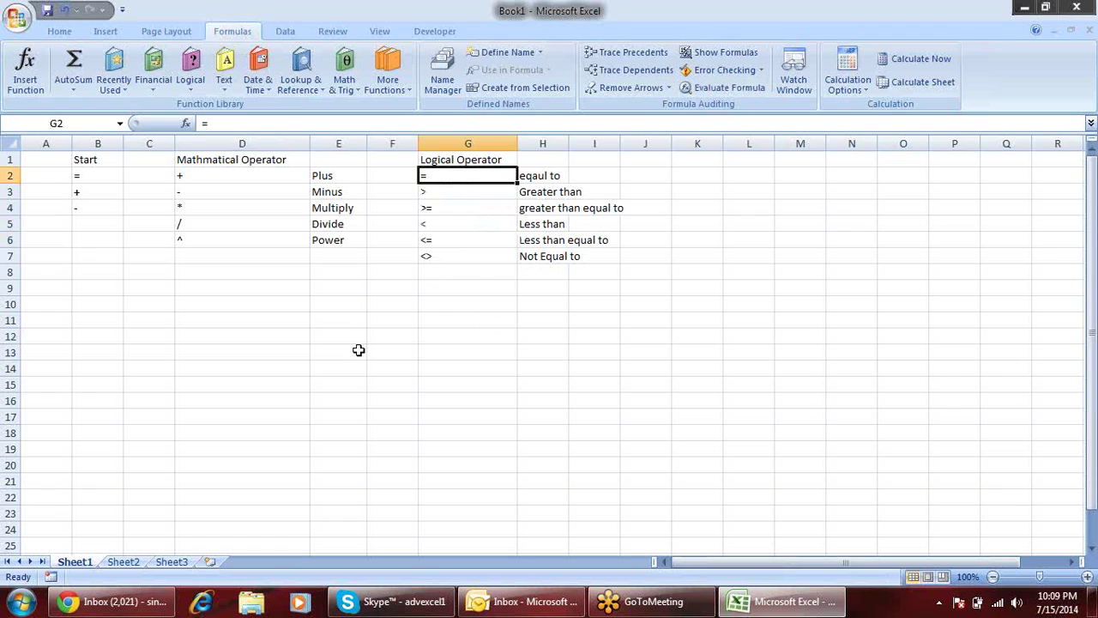
click(339, 298)
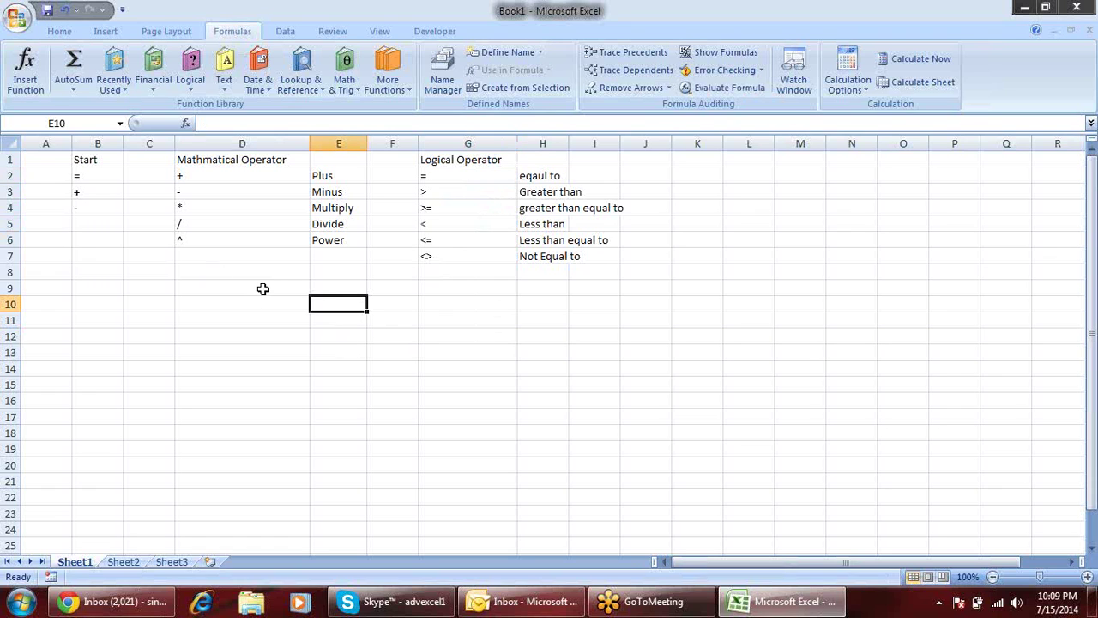
text(2)
key(Return)
key(Up)
key(Right)
text(3)
key(Return)
key(Up)
Enter the comparison =E10>F10 in G10
key(Right)
text(=)
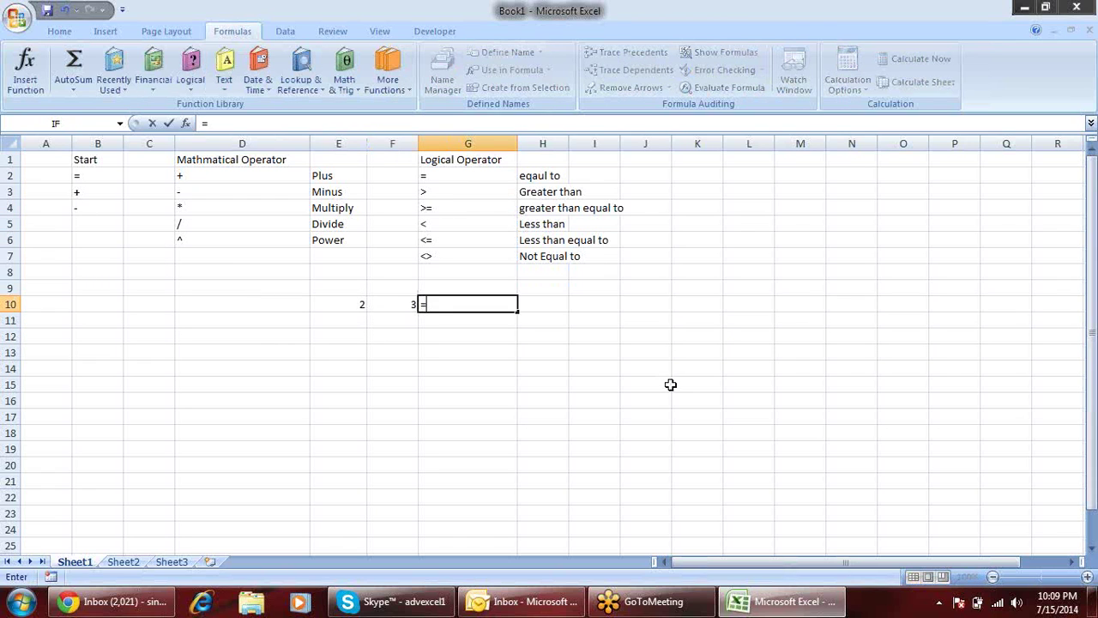
key(Left)
text(>)
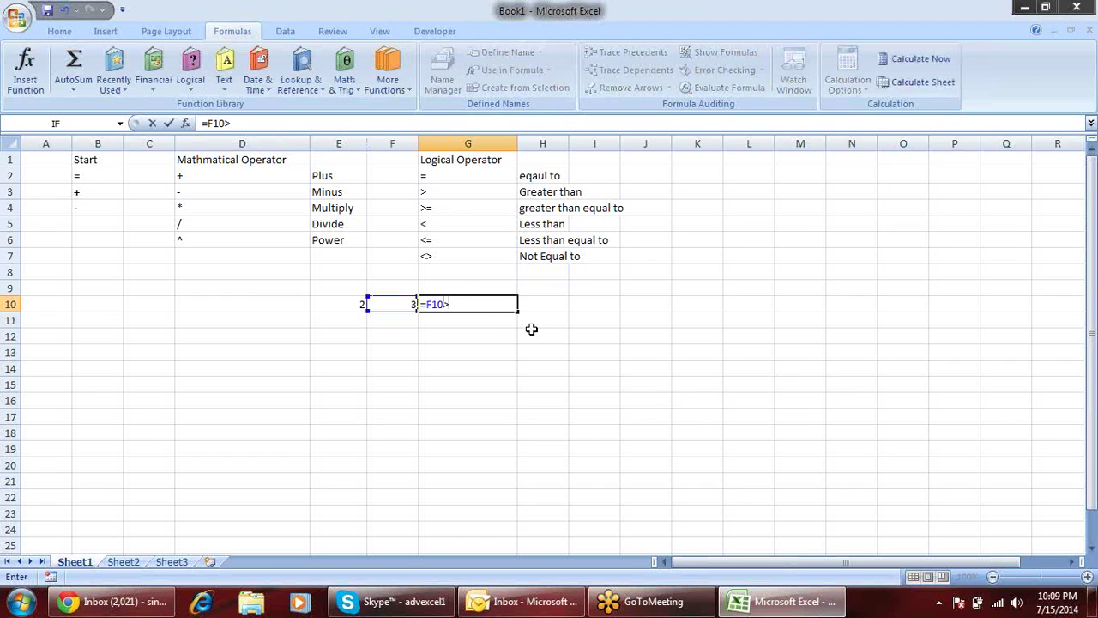
drag(393, 297, 342, 296)
click(407, 304)
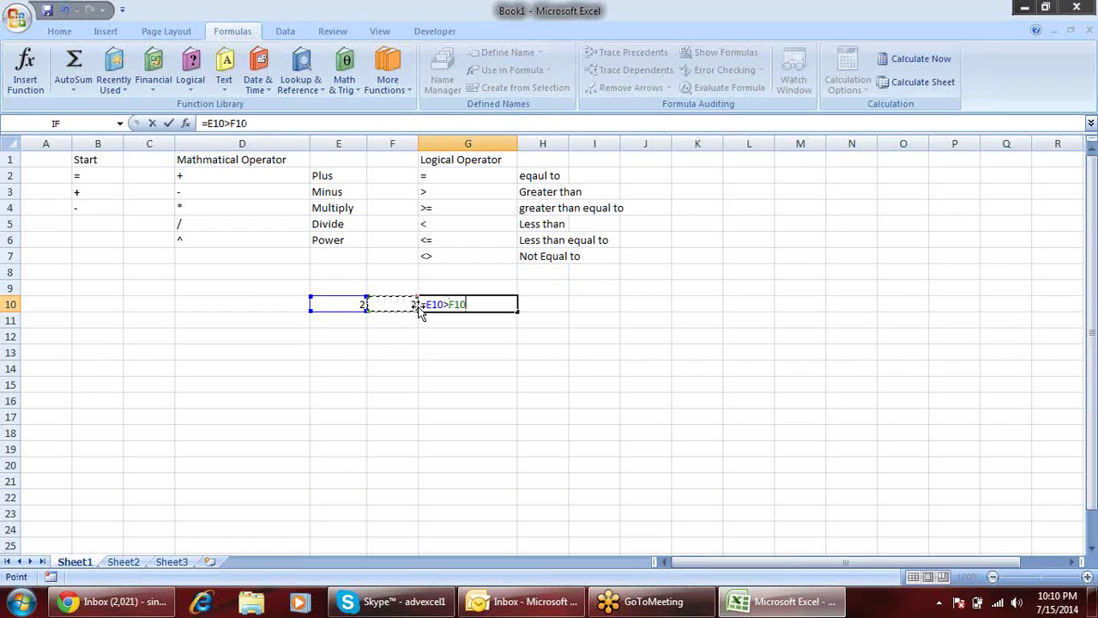
key(Return)
Change G10's formula to =E10<F10 so it returns TRUE
double_click(446, 304)
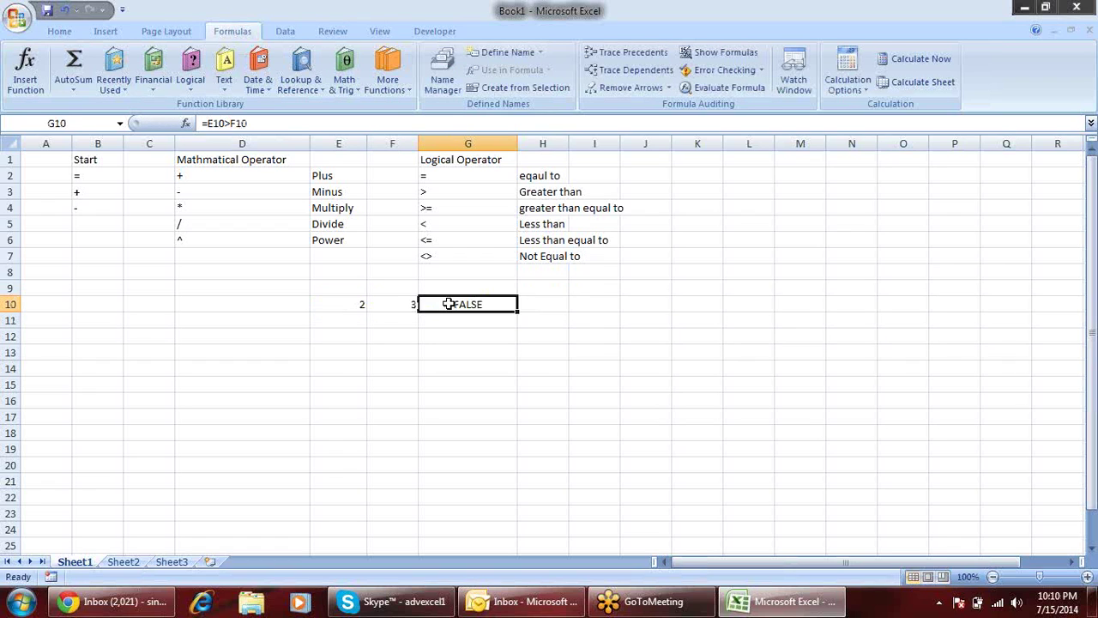
key(BackSpace)
text(<)
key(Return)
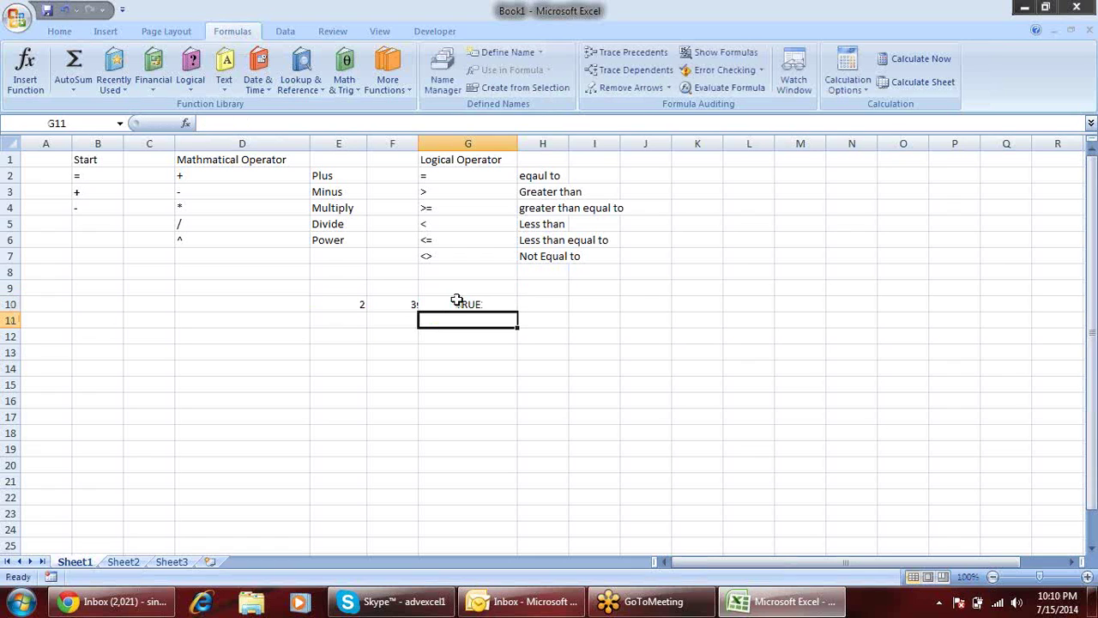
click(507, 302)
double_click(506, 302)
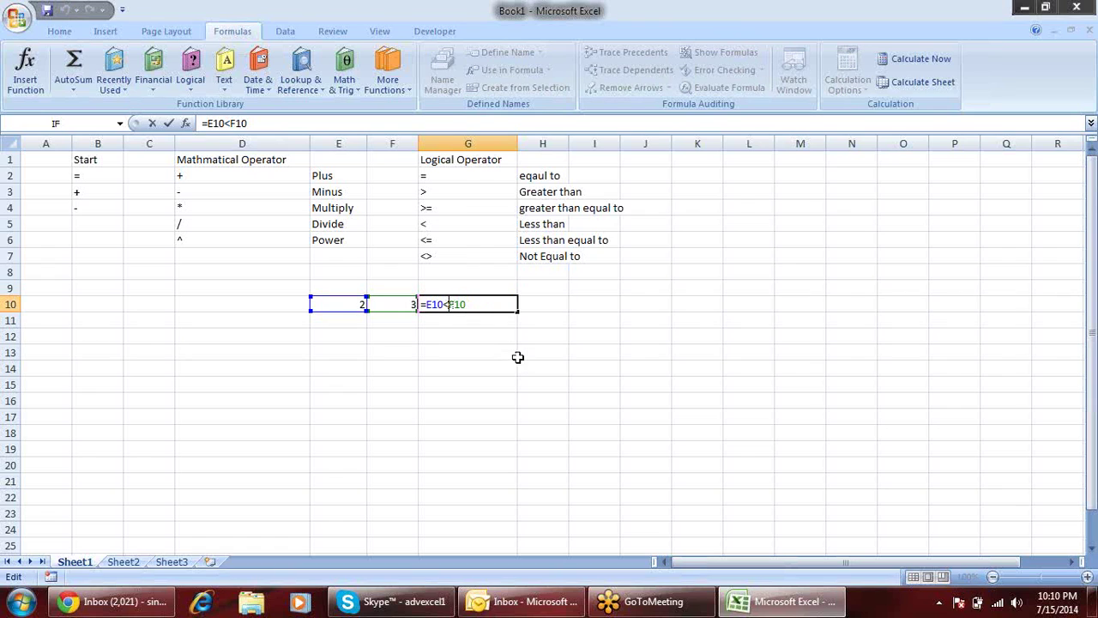
text(=)
key(BackSpace)
key(Return)
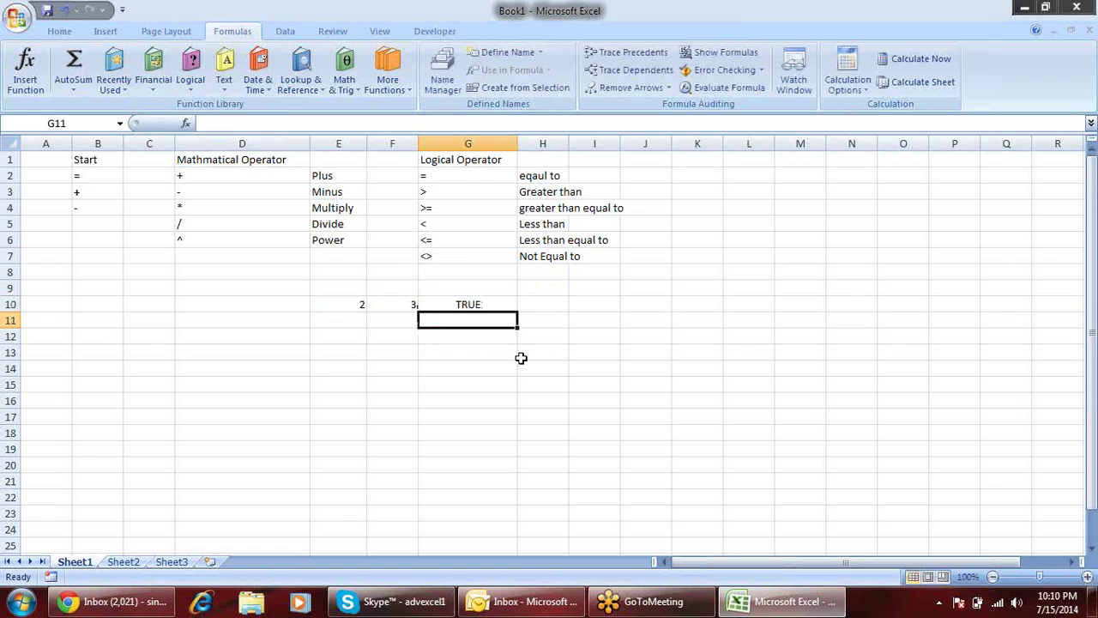
key(Up)
key(Left)
key(Left)
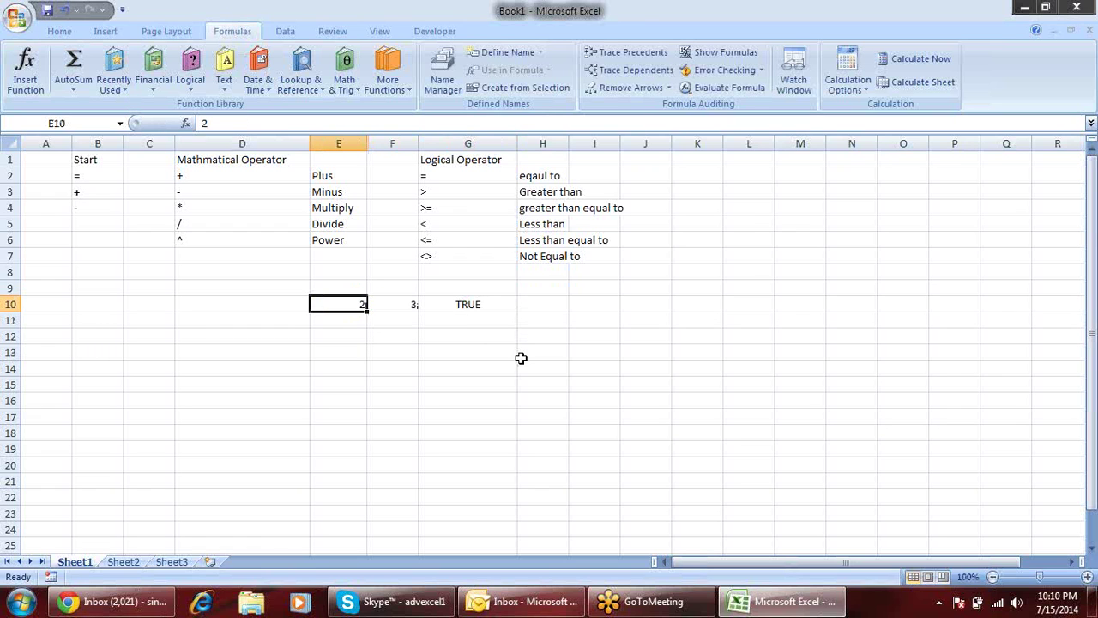
Enter 3 in E10 and commit G10's E10<=F10 comparison
text(3)
key(Return)
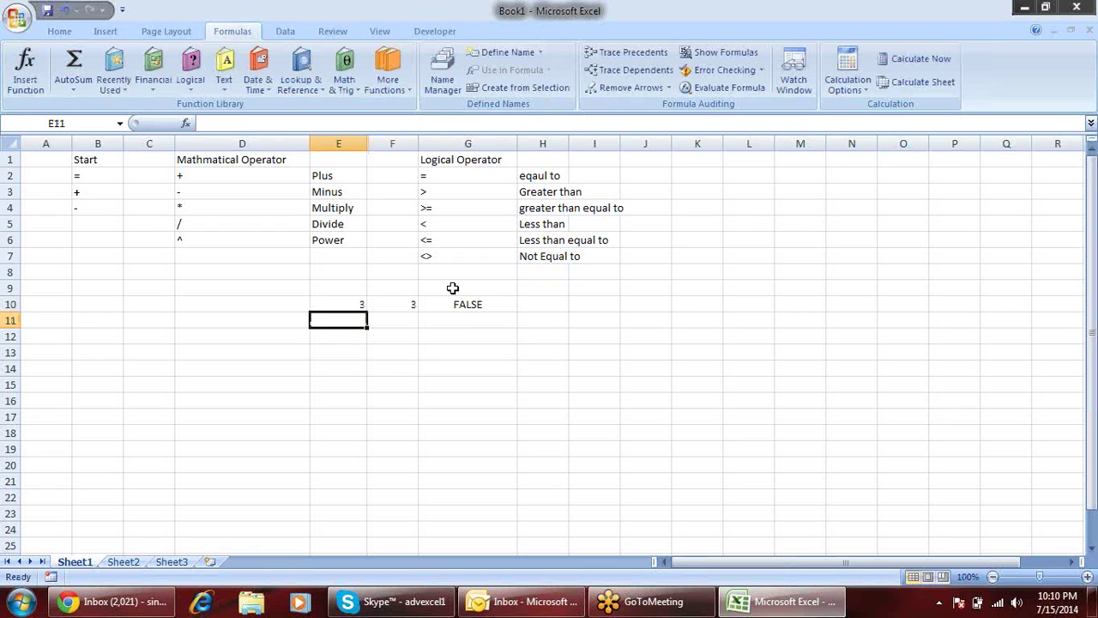
click(478, 304)
double_click(478, 304)
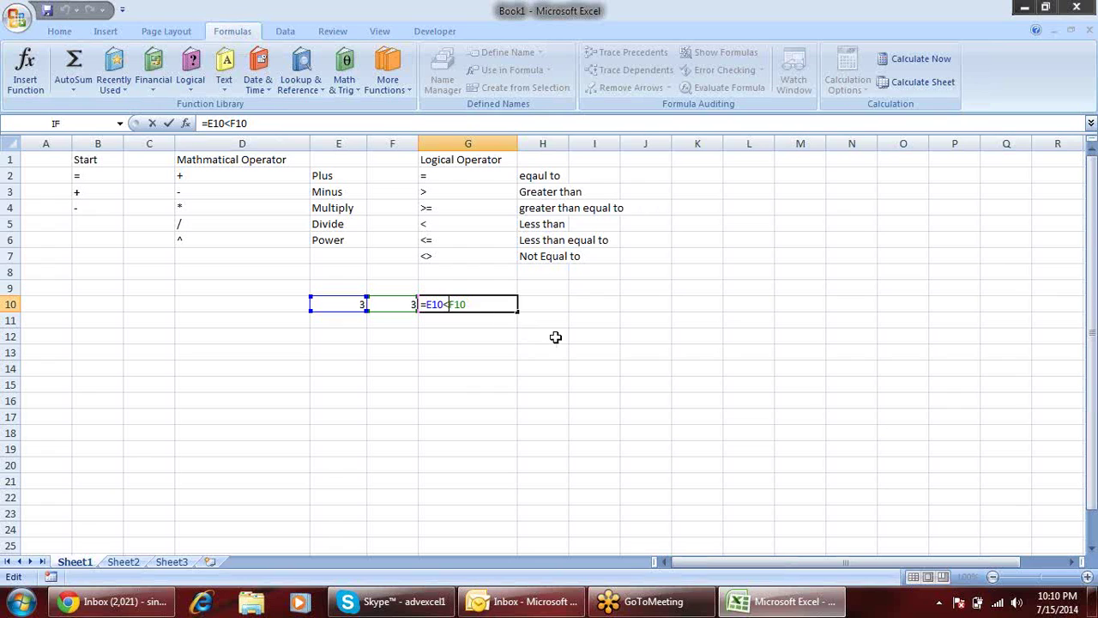
text(=)
key(Return)
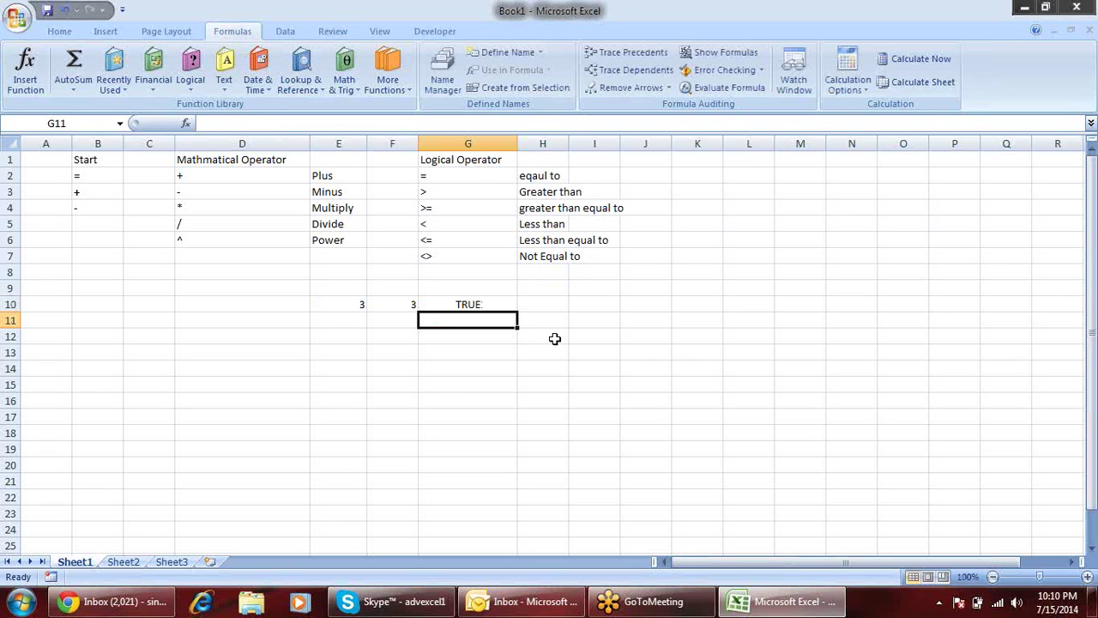
Replace <= with <> so G10 reads =E10<>F10 and shows FALSE
double_click(491, 300)
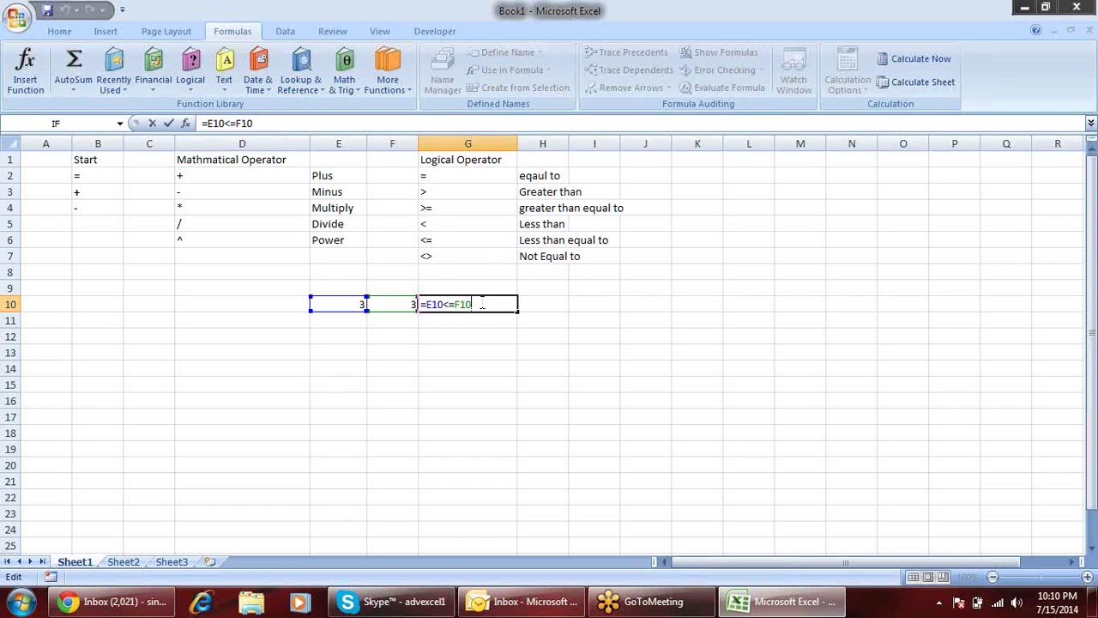
drag(455, 302, 442, 302)
text(<>)
key(Return)
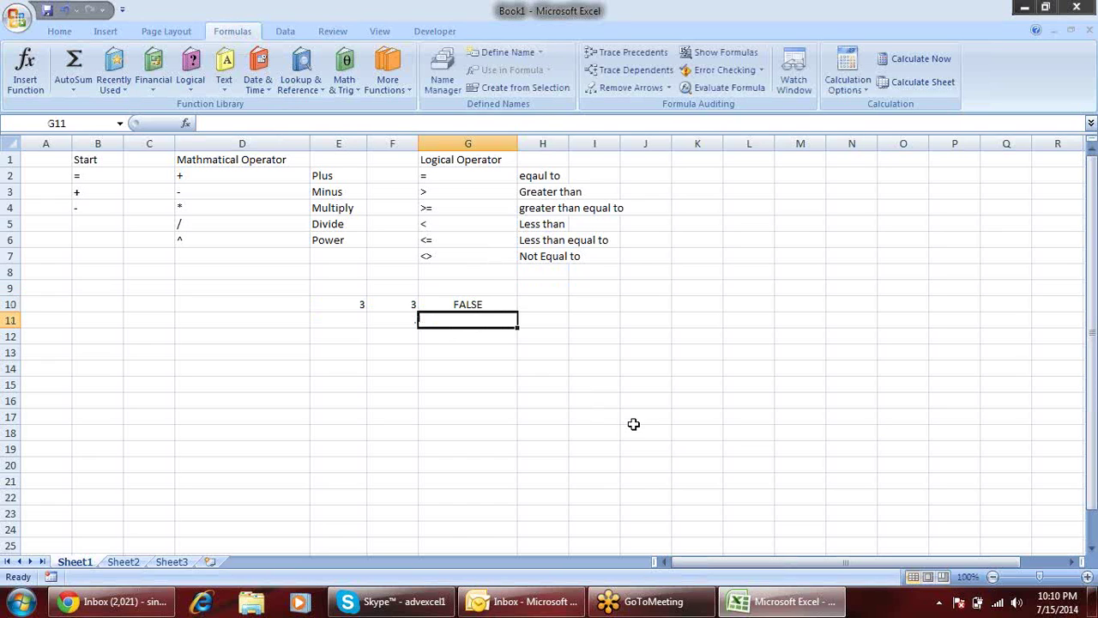
double_click(501, 304)
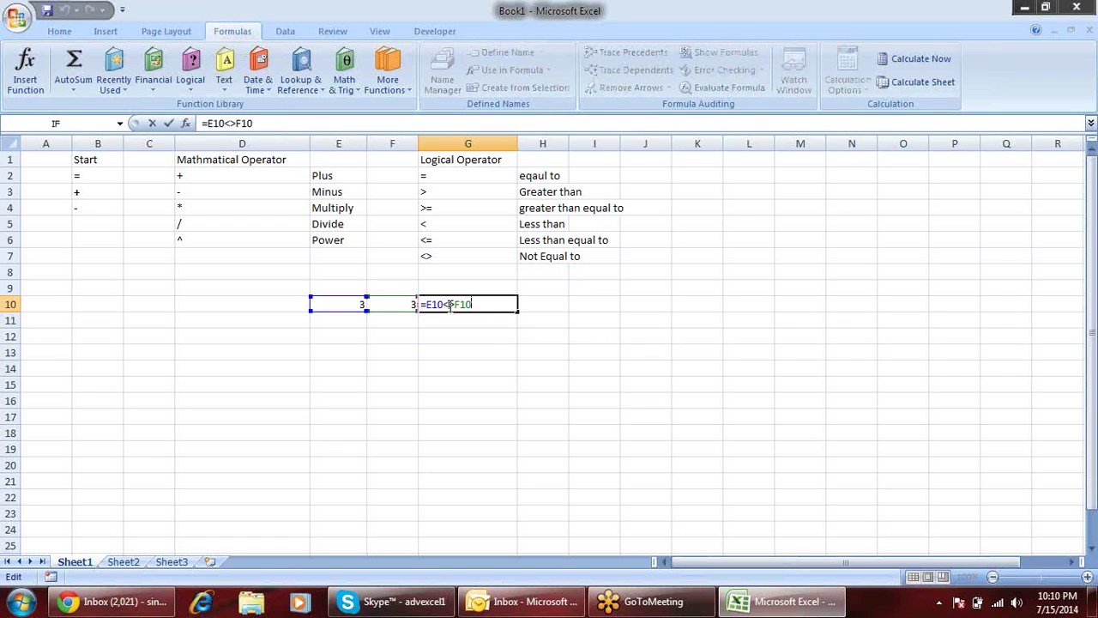
drag(485, 304, 432, 304)
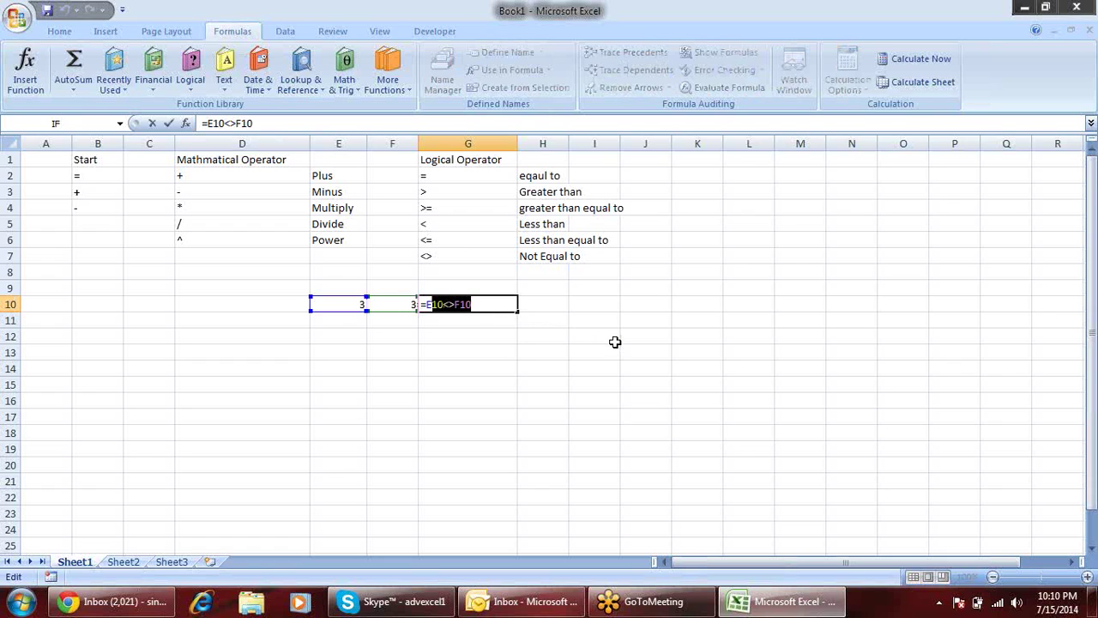
key(Return)
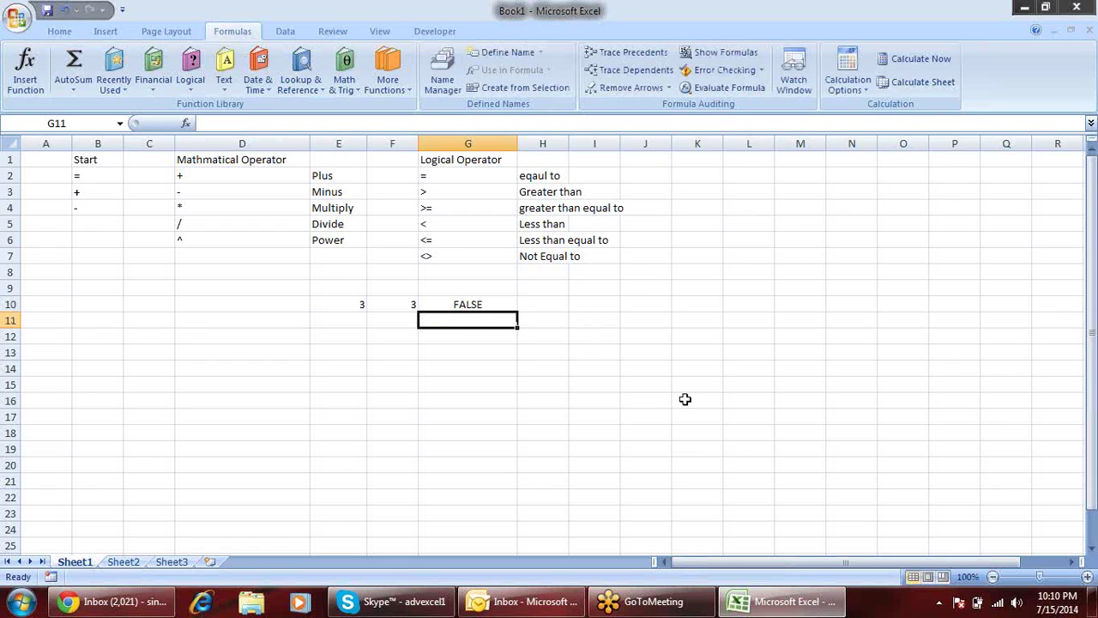
drag(703, 562, 723, 562)
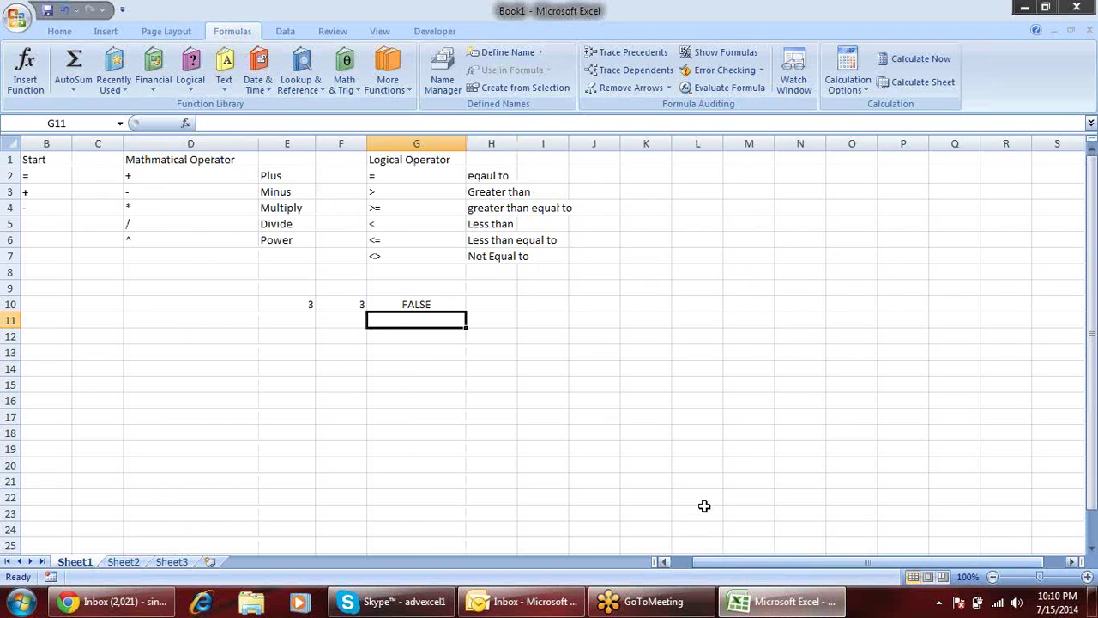
Type the heading Concatenate in K1 and & in K2
click(636, 163)
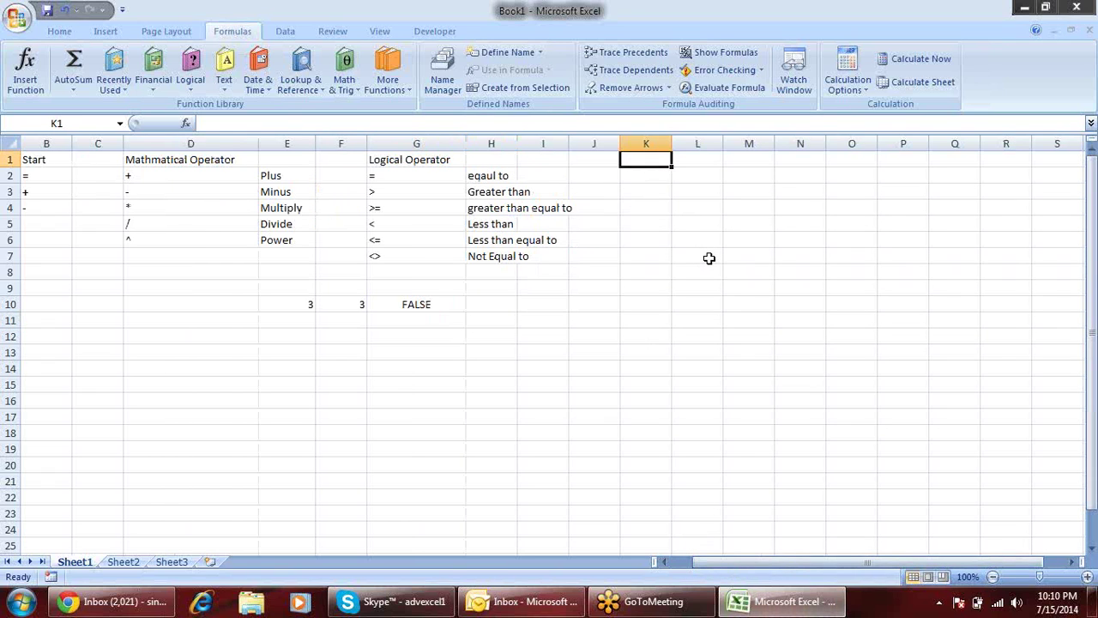
text(=)
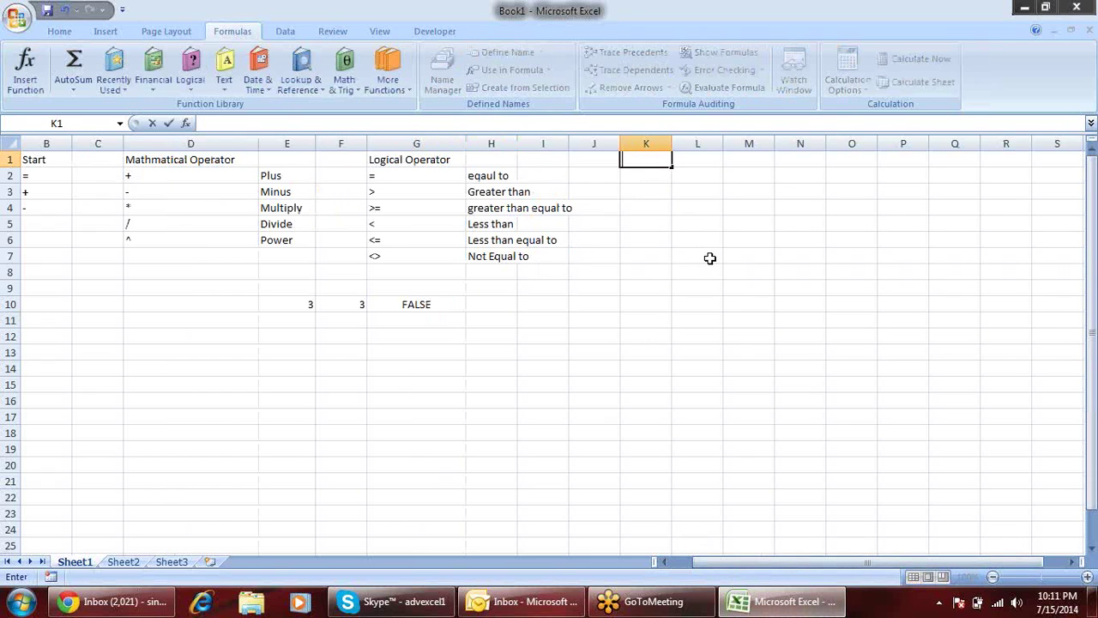
text(Conta)
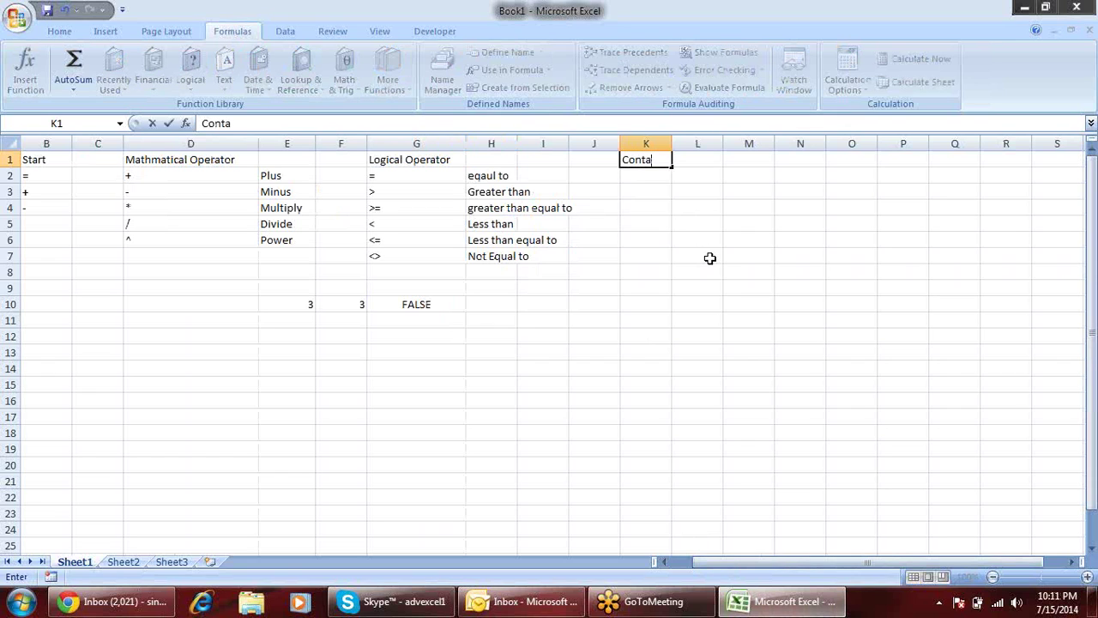
key(BackSpace)
key(BackSpace)
text(catenate)
key(Return)
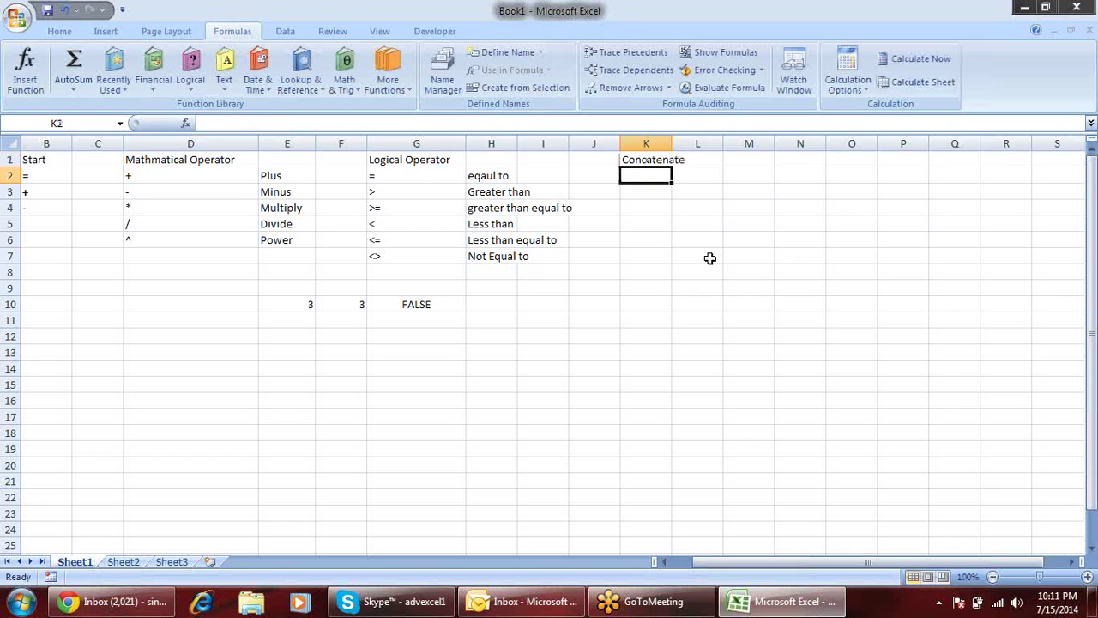
text(&)
key(Return)
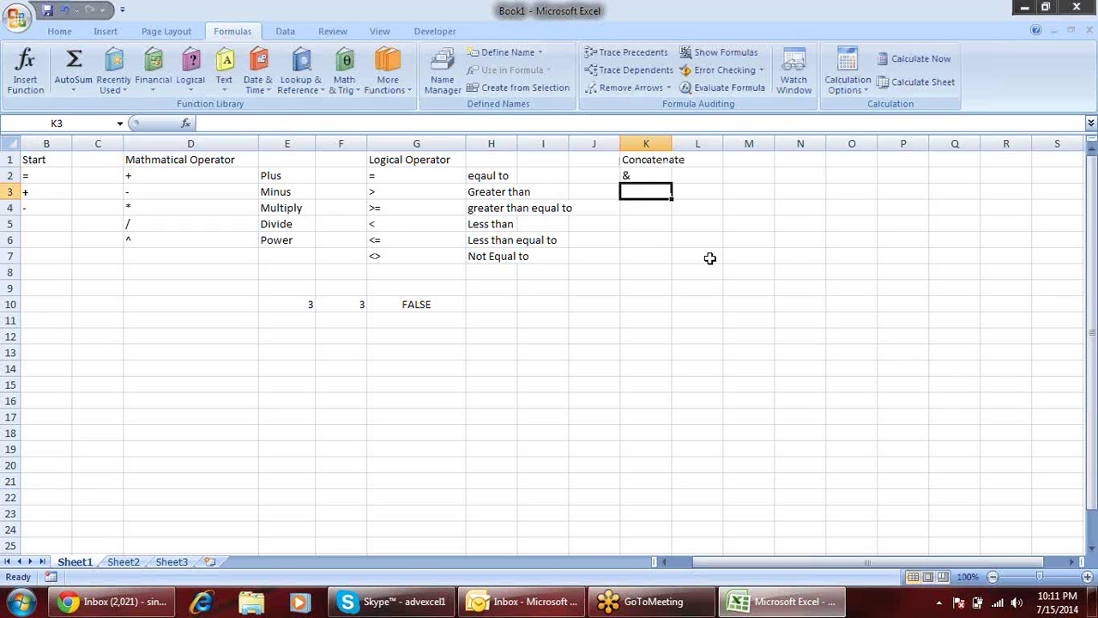
Enter a first name in I10 and a surname in J10, and join them in K10 with =I10&J10
click(571, 319)
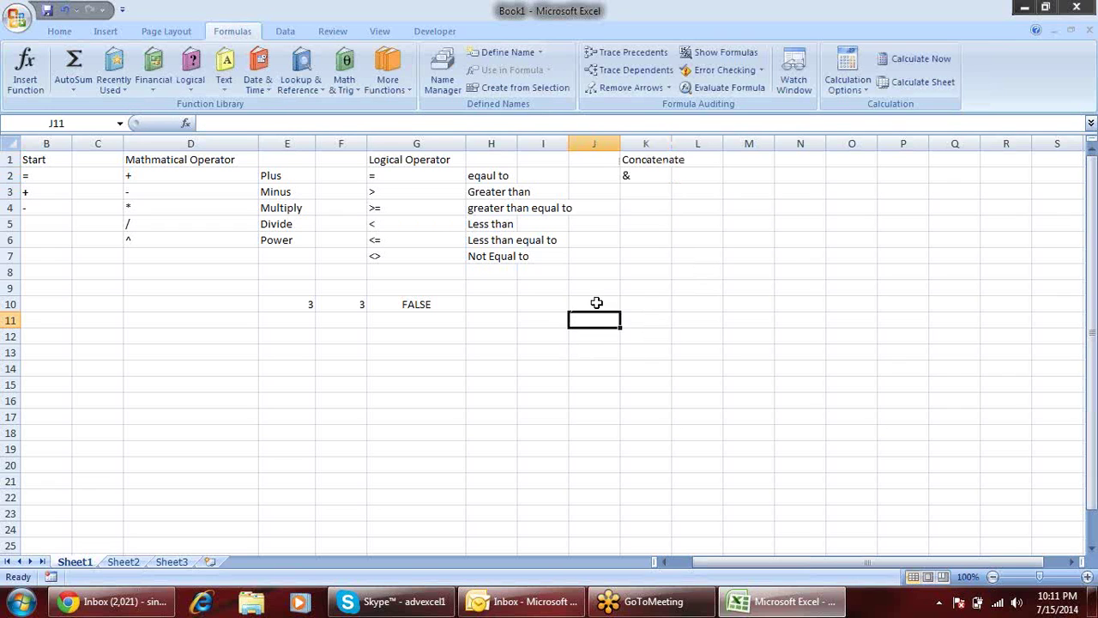
click(542, 304)
text(sandeep)
key(Tab)
text(singh)
key(Tab)
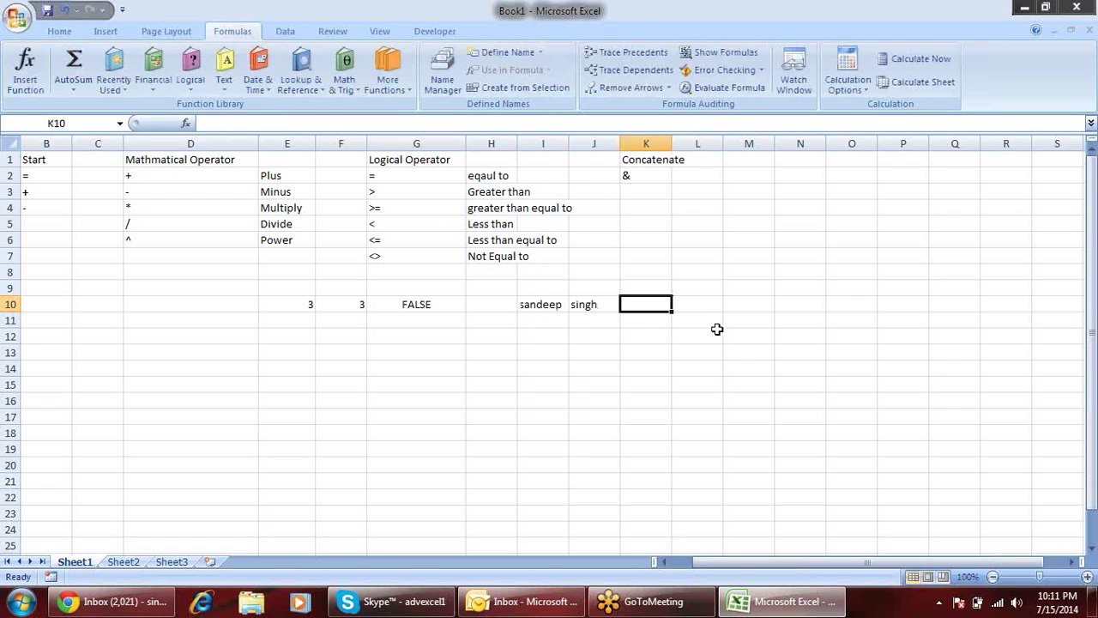
text(=)
key(Left)
key(Left)
text(&)
key(Left)
key(Return)
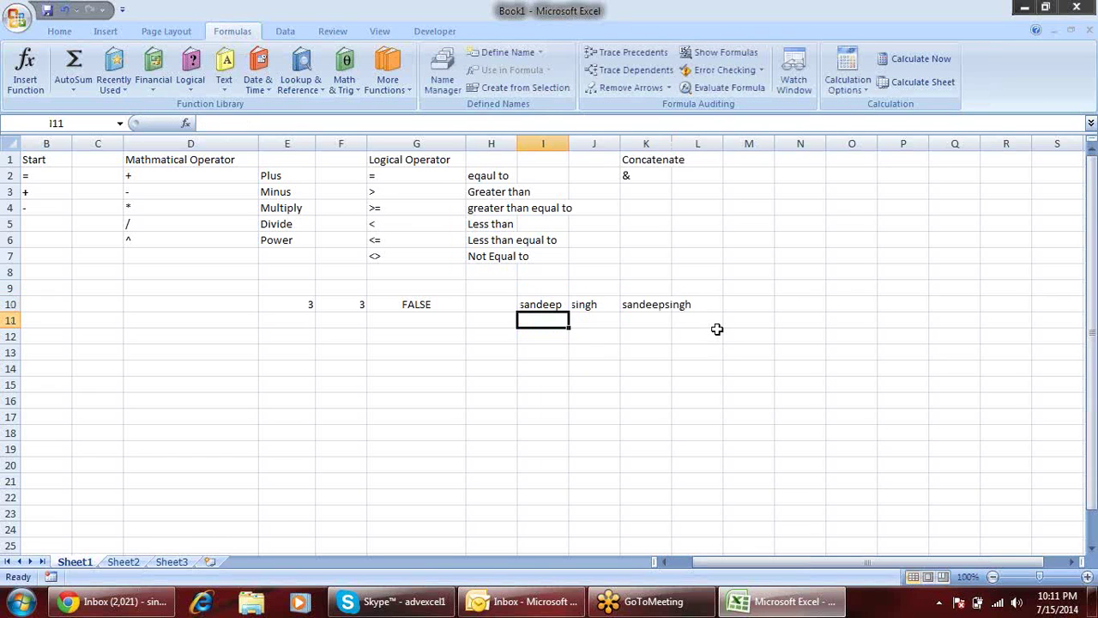
Widen column K and add a space so K10 reads =I10&" "&J10
drag(672, 144, 714, 143)
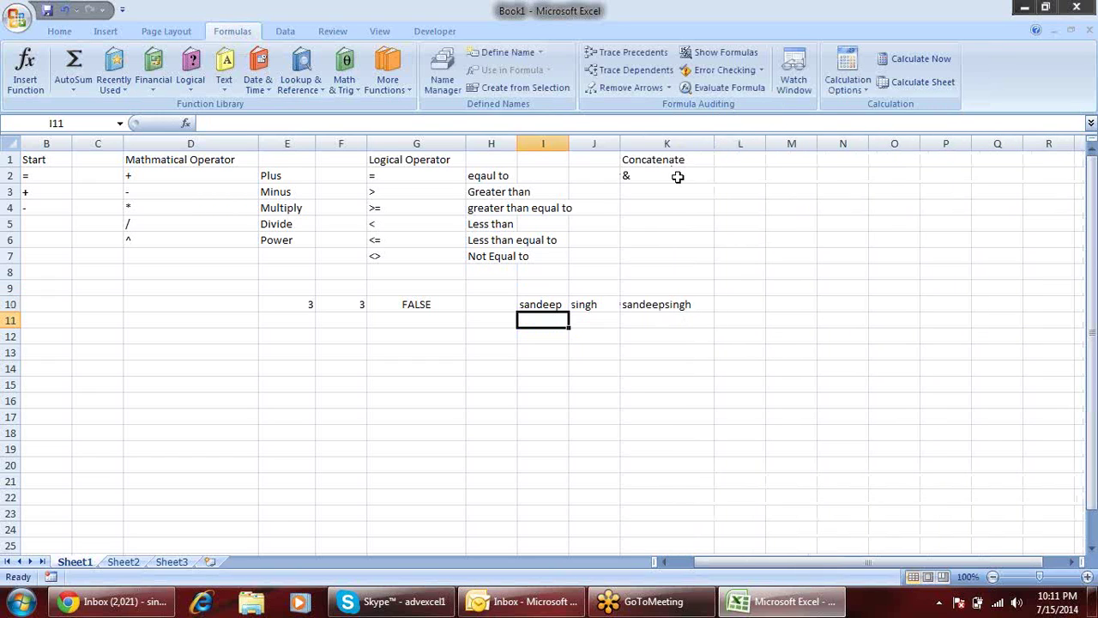
click(677, 177)
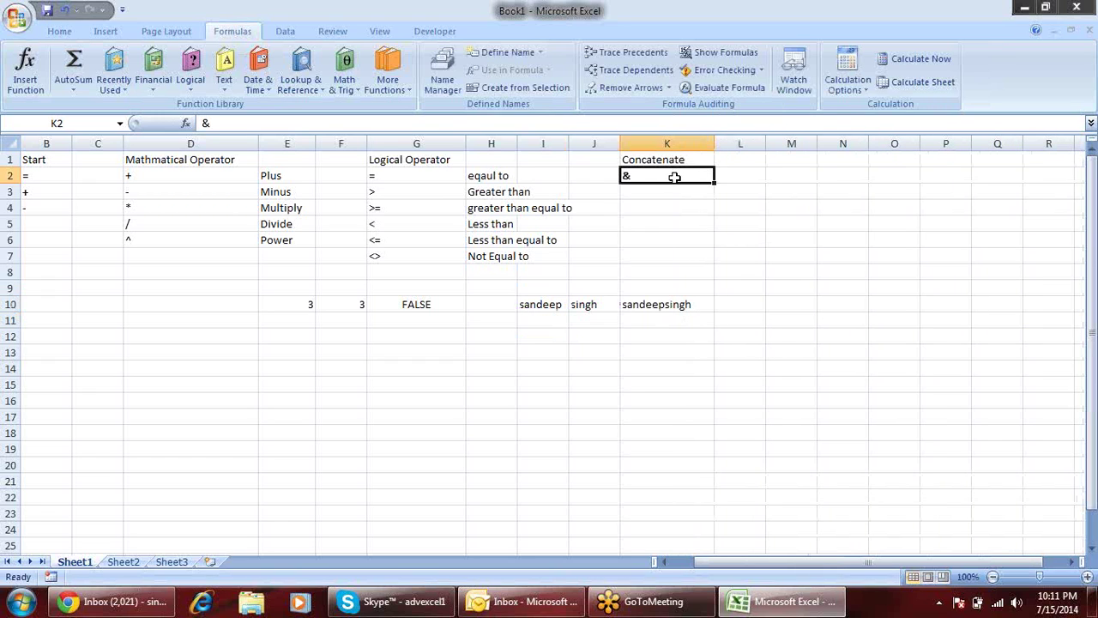
double_click(681, 303)
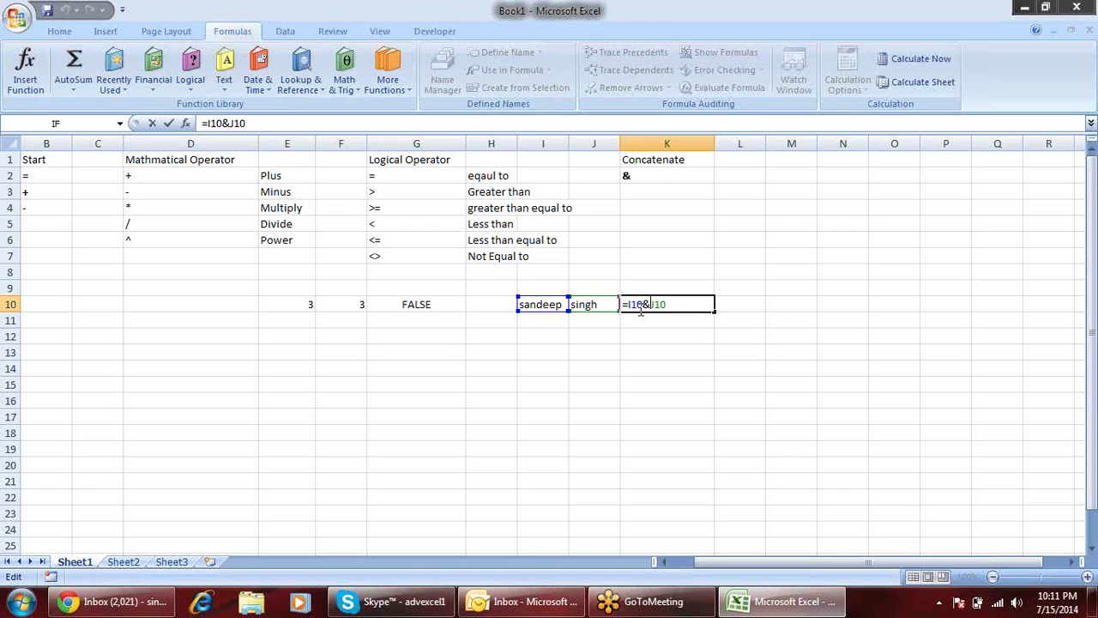
click(682, 323)
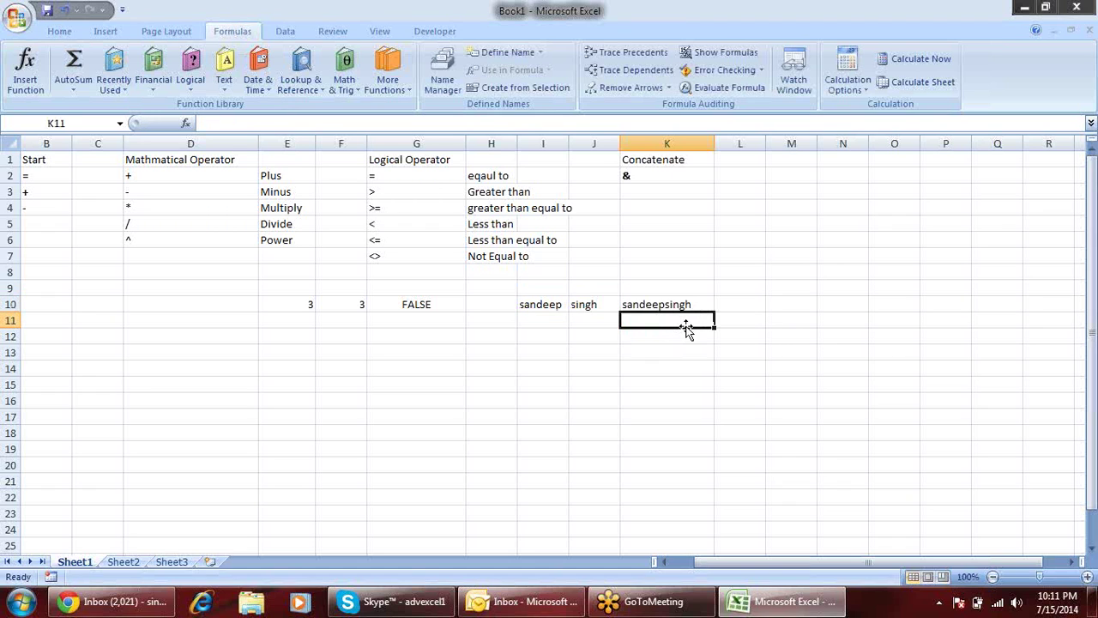
double_click(695, 305)
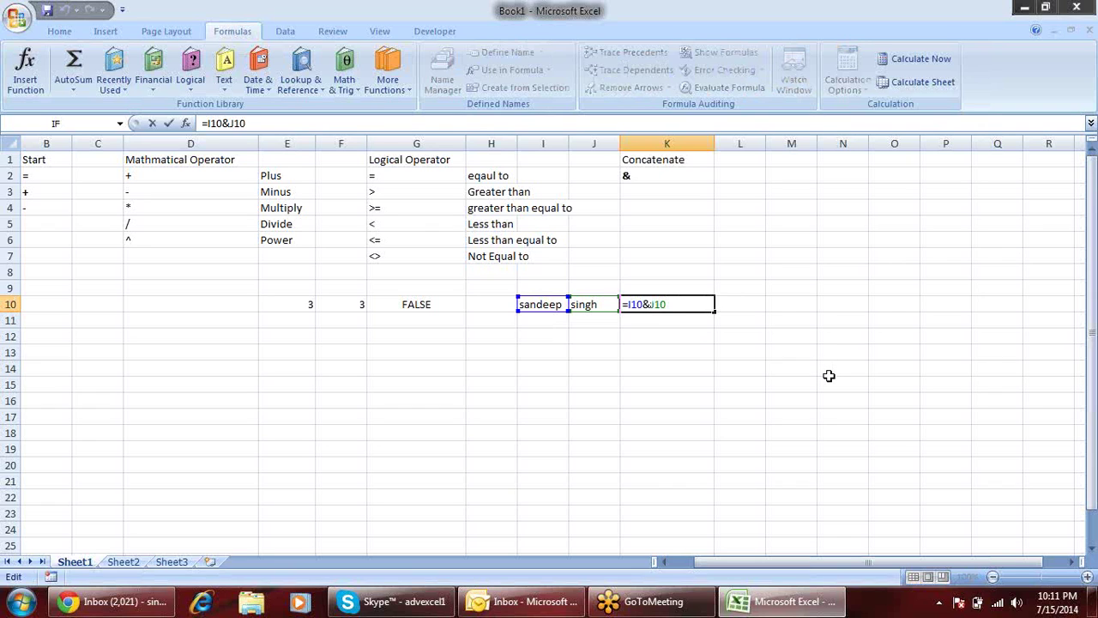
text(" ")
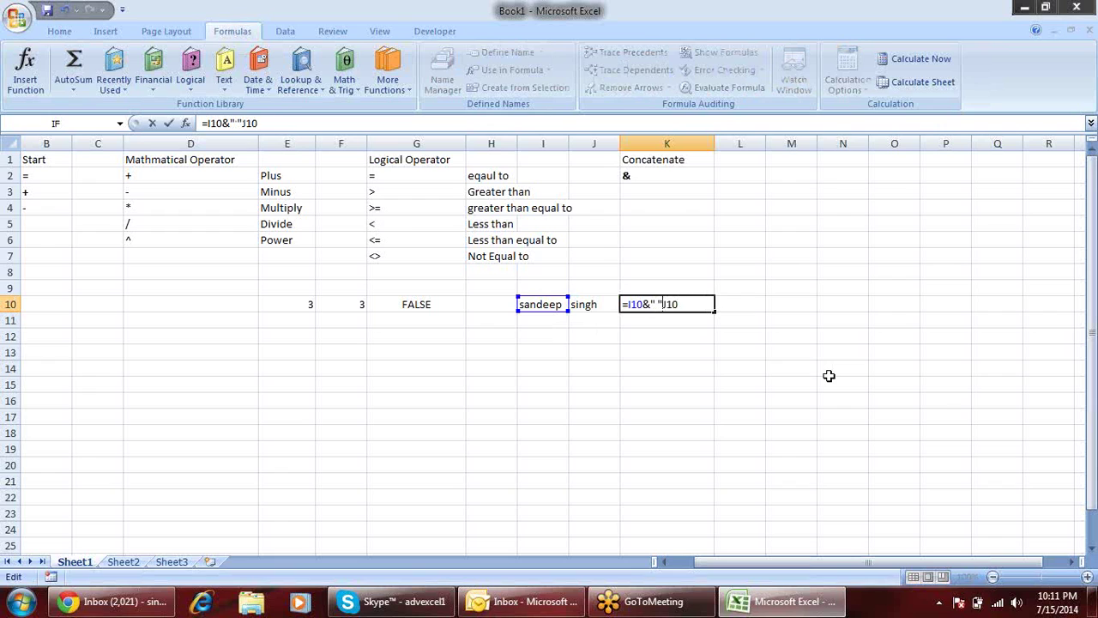
text(&)
click(652, 309)
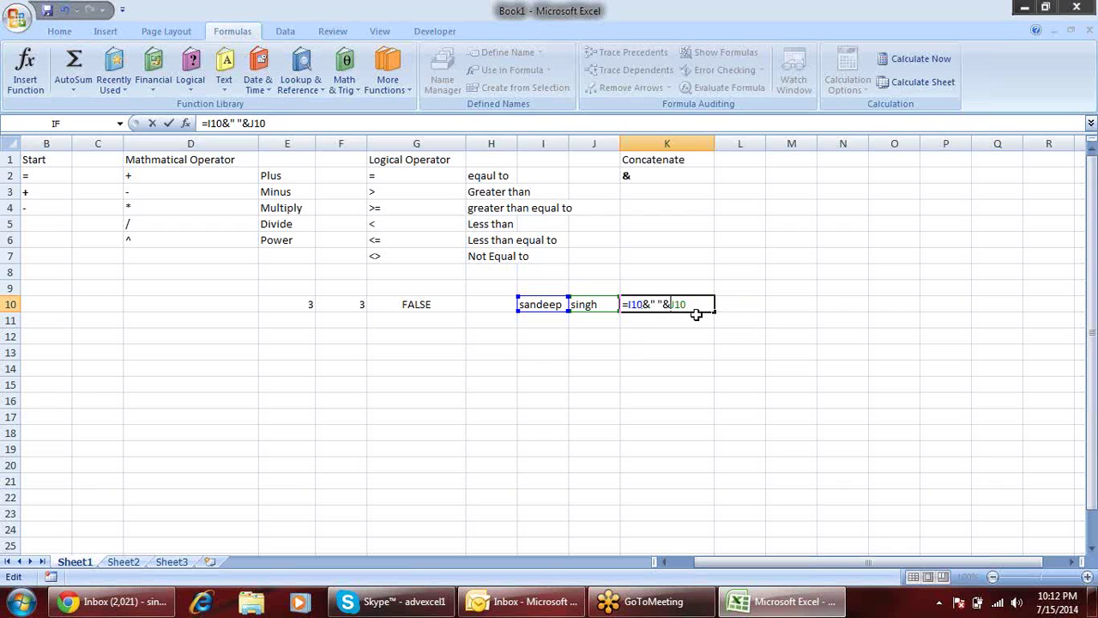
key(Return)
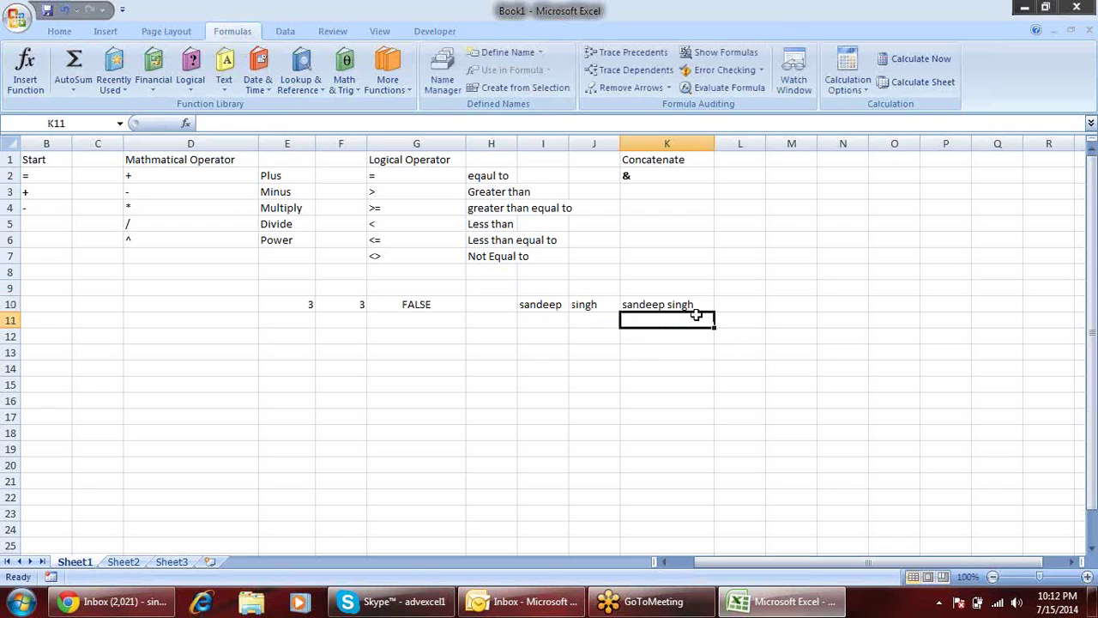
Build =CONCATENATE(I10,J10) in K11 from cells I10 and J10
text(=con)
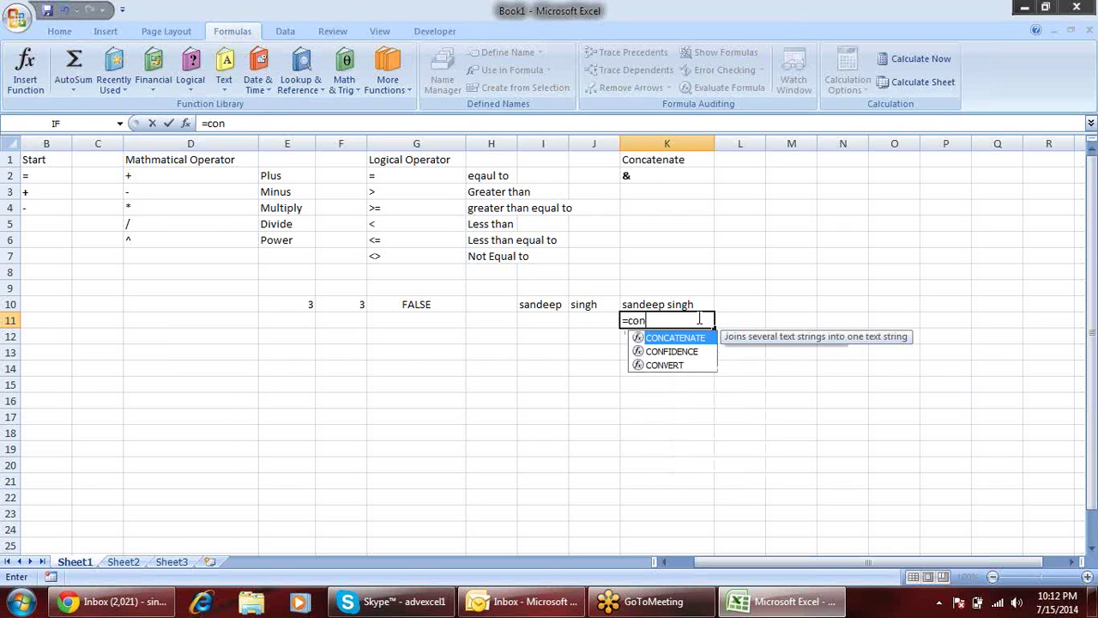
key(Tab)
click(538, 300)
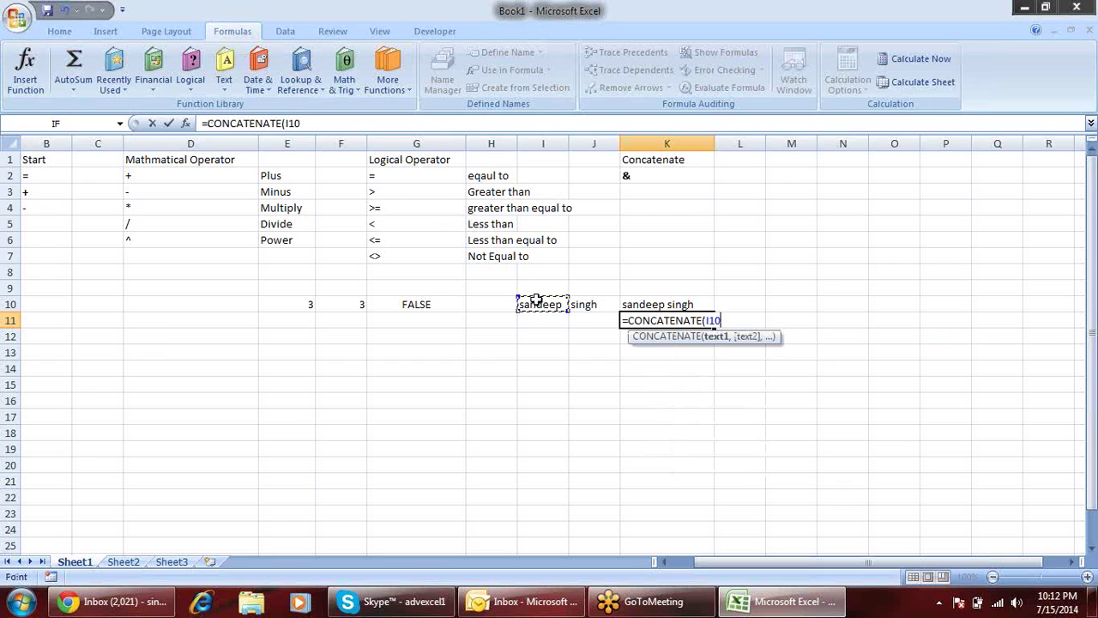
text(,)
click(593, 304)
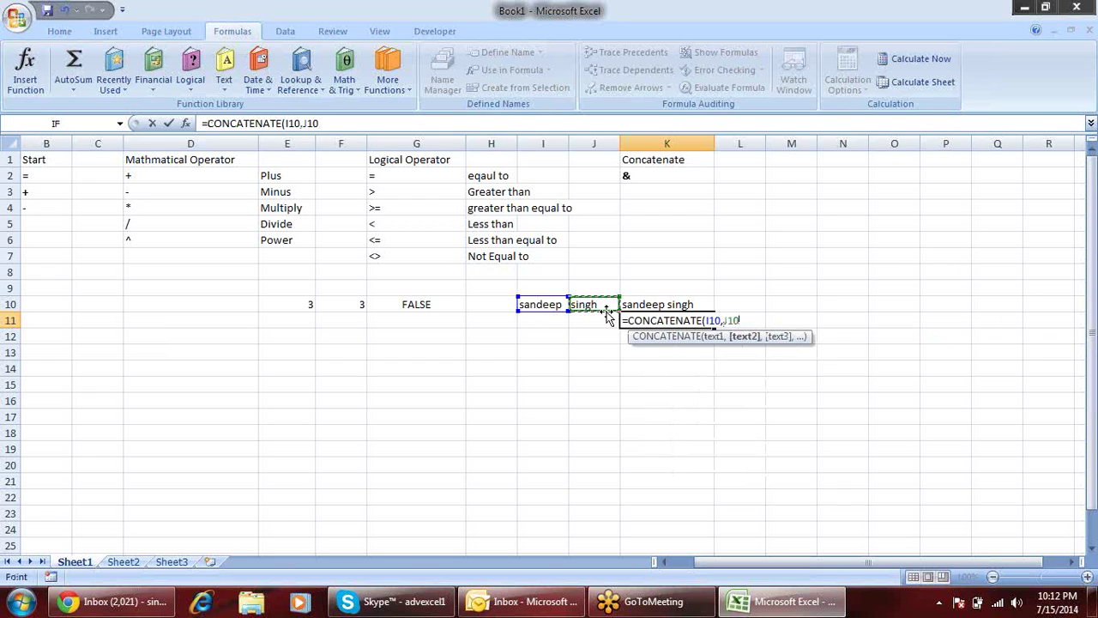
key(Return)
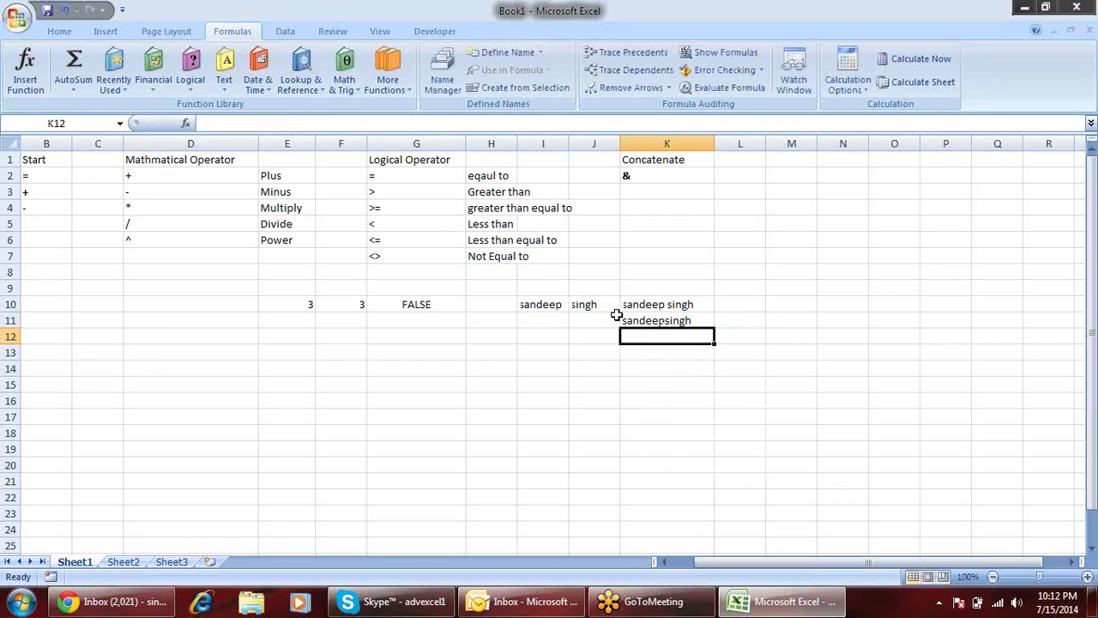
Insert a " " argument so K11 reads =CONCATENATE(I10," ",J10)
click(662, 320)
double_click(665, 320)
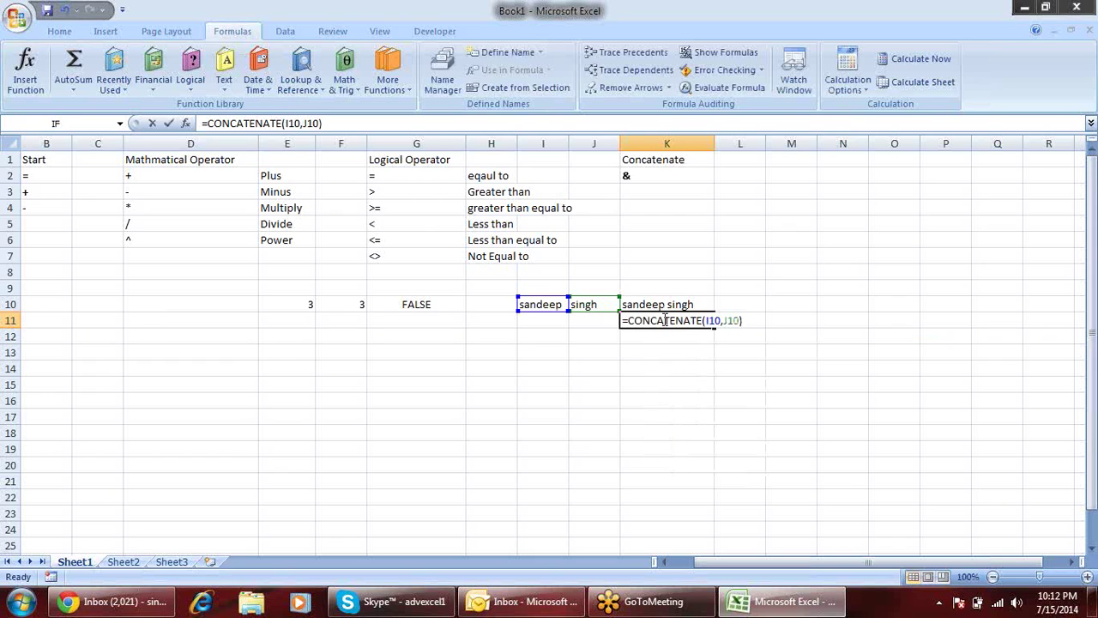
click(730, 321)
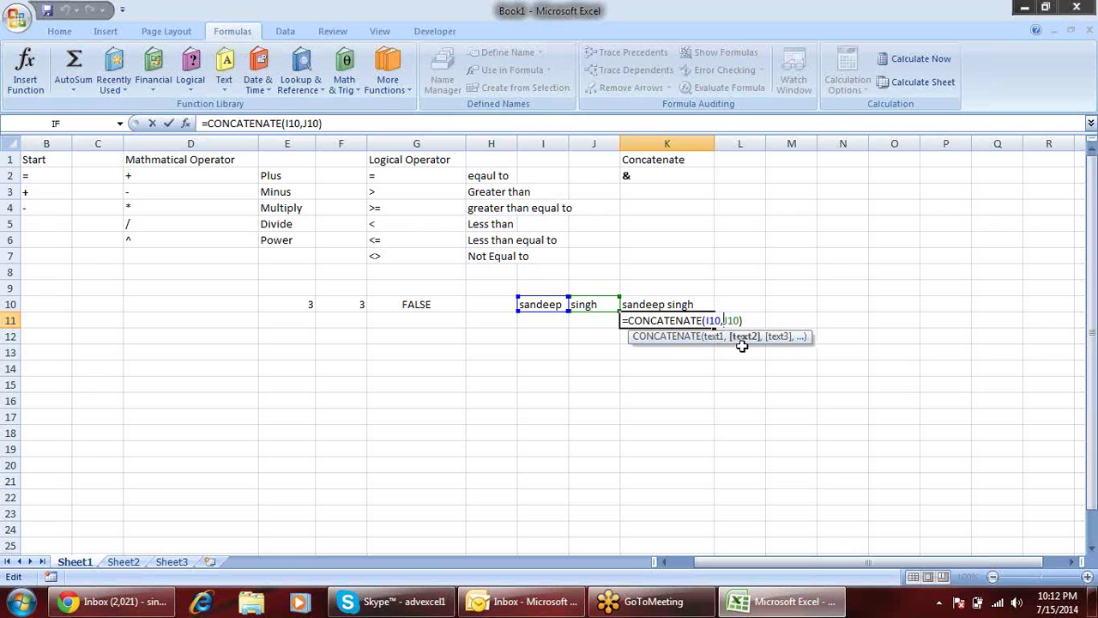
text(" ",)
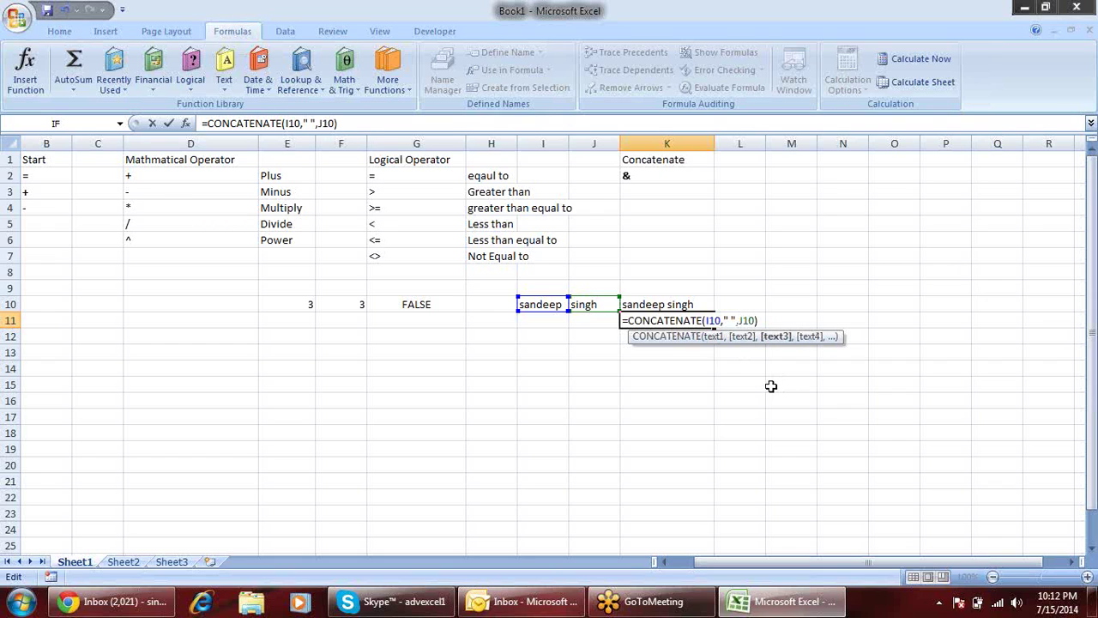
key(Return)
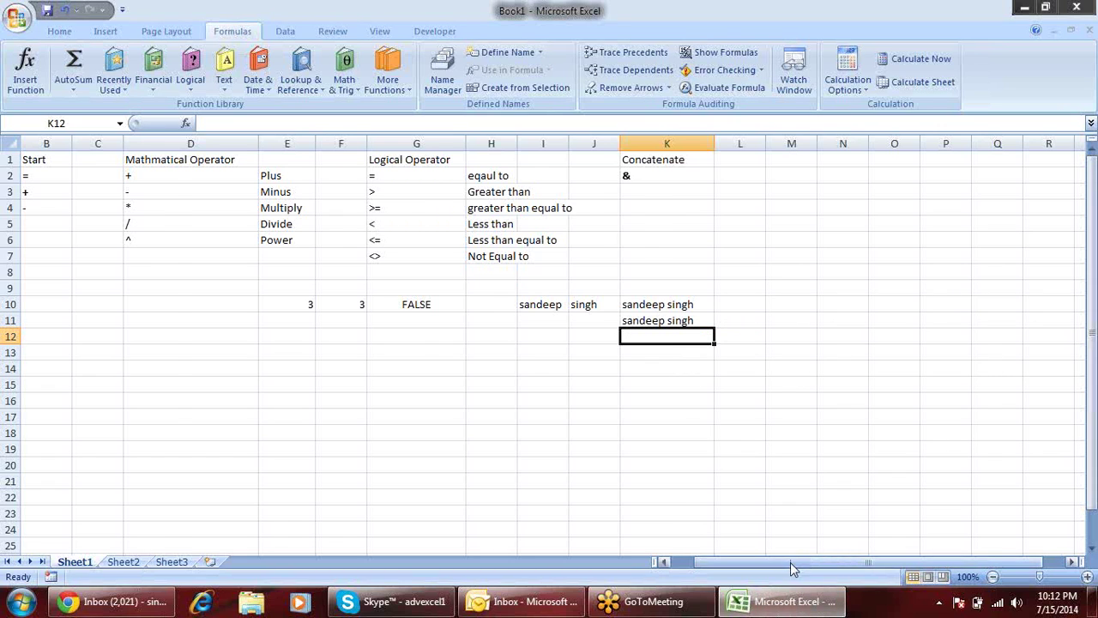
Clear the leftover test values in E10:K13
drag(790, 562, 763, 563)
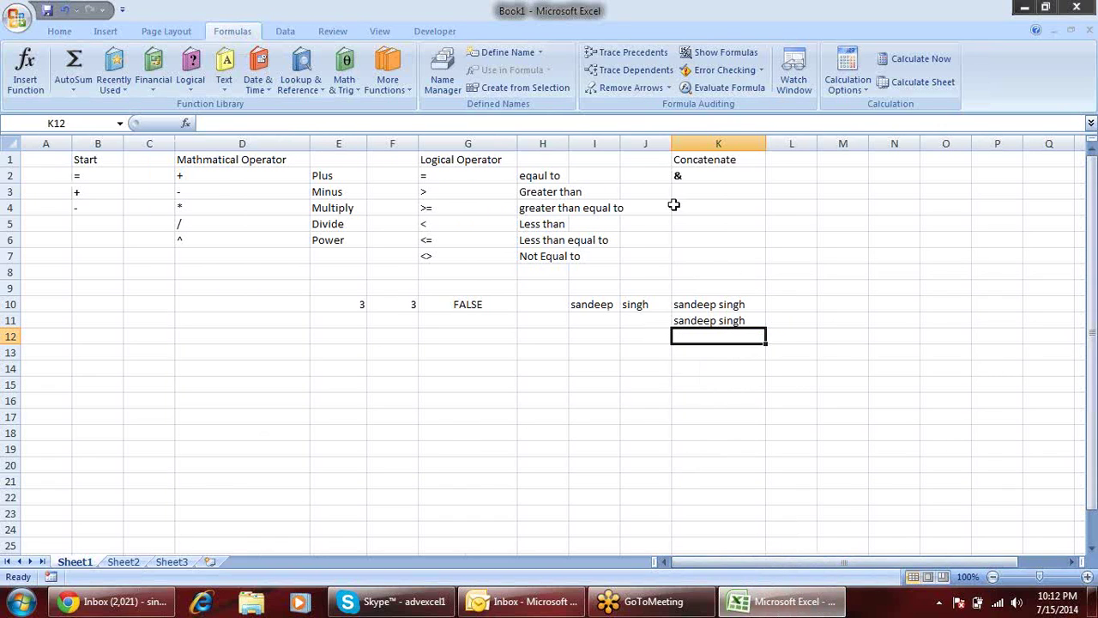
drag(343, 300, 719, 360)
key(Delete)
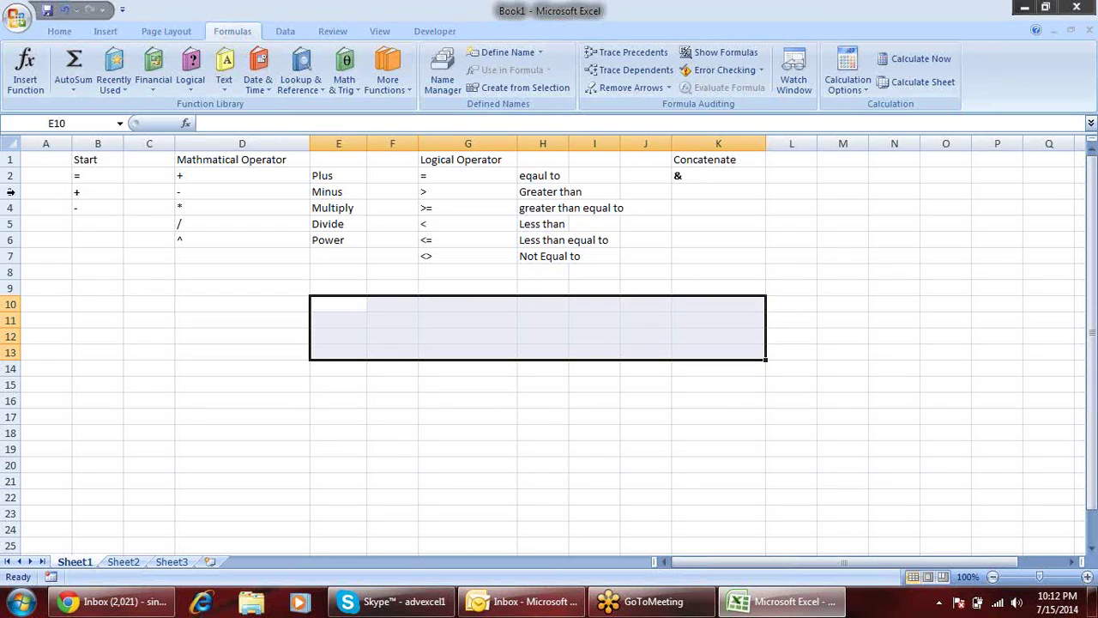
Delete the empty column A so the tables shift left
right_click(50, 144)
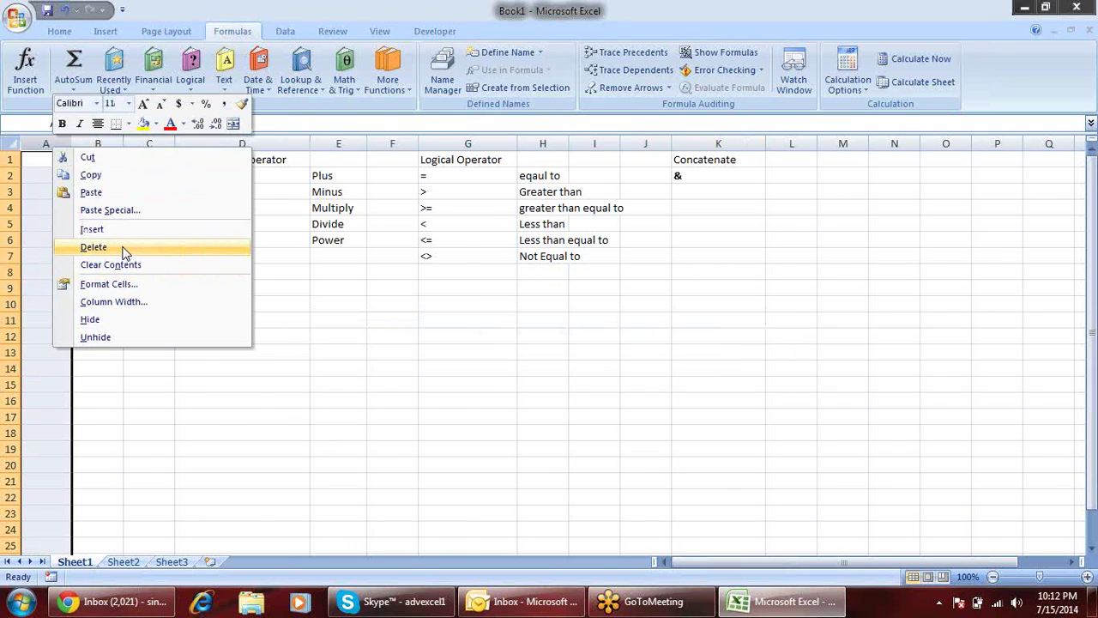
click(124, 250)
click(247, 323)
click(86, 333)
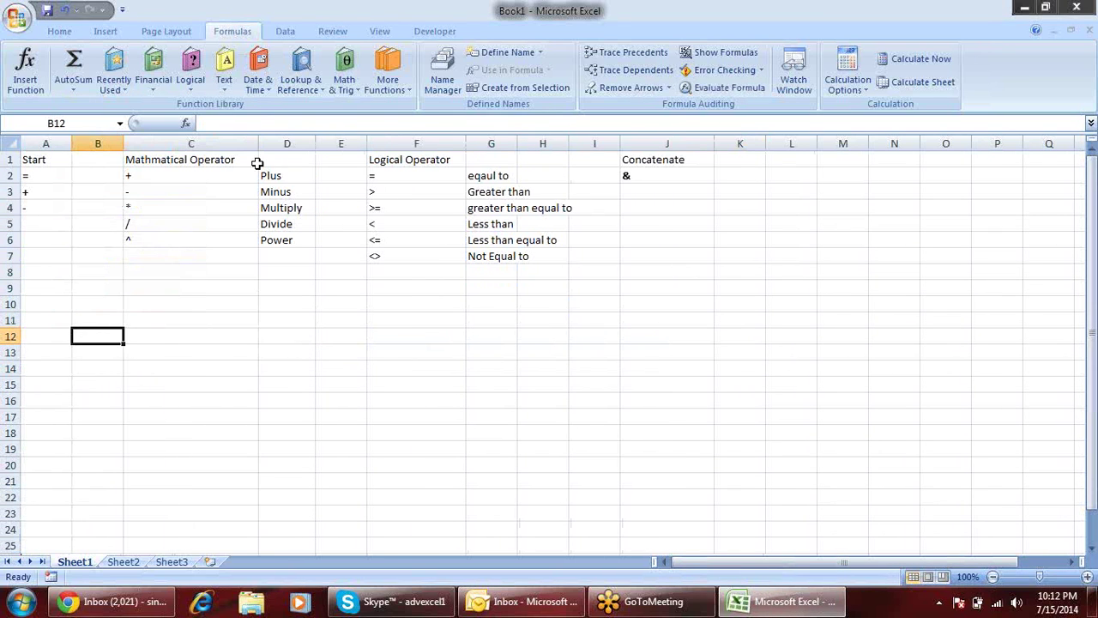
click(190, 75)
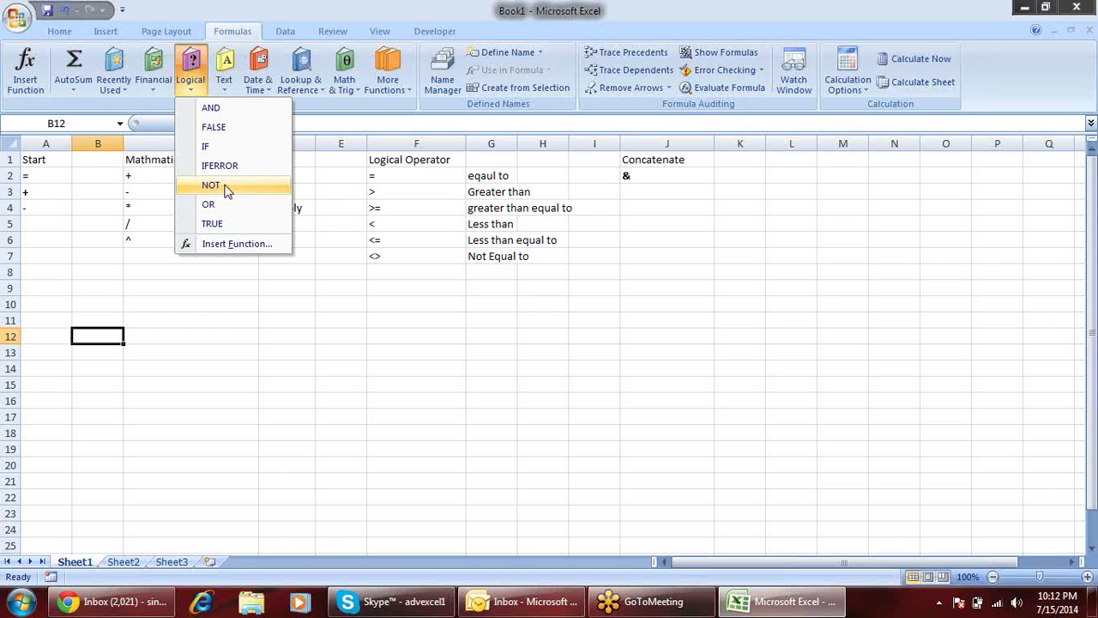
Enter 2 in B12 and 3 in C12, and start an =IF( formula in D12
click(309, 346)
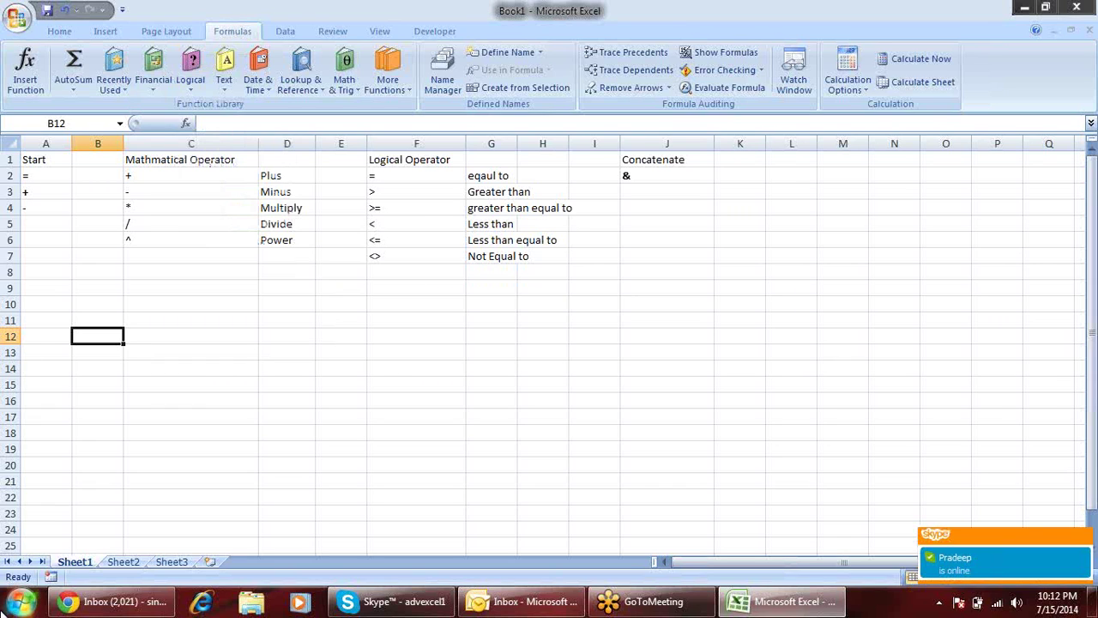
text(2)
key(Tab)
text(3)
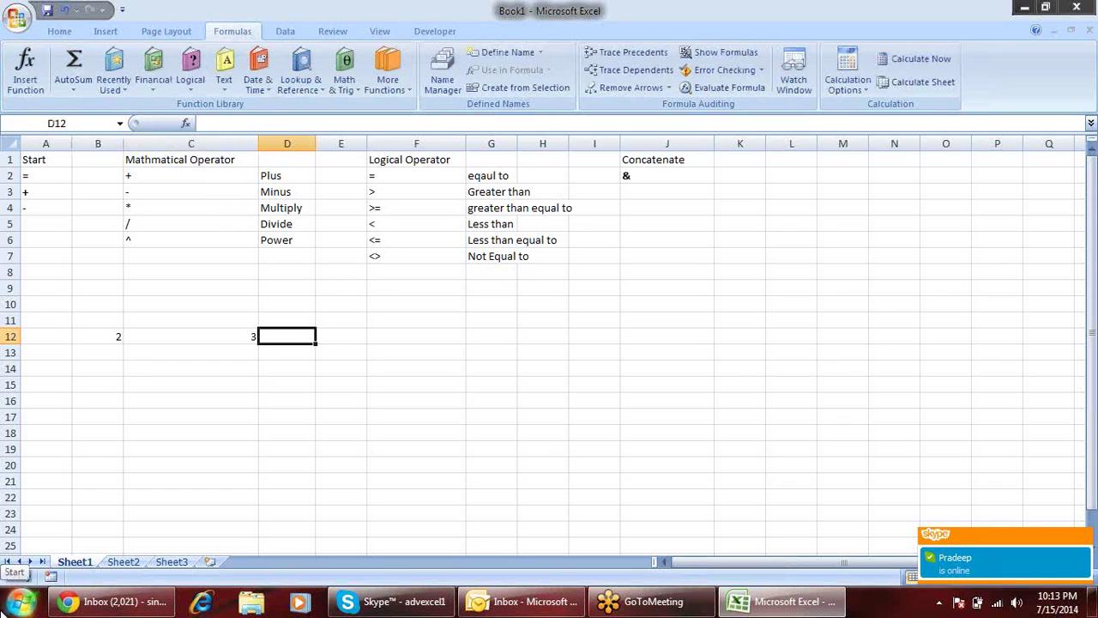
text(=if)
key(Tab)
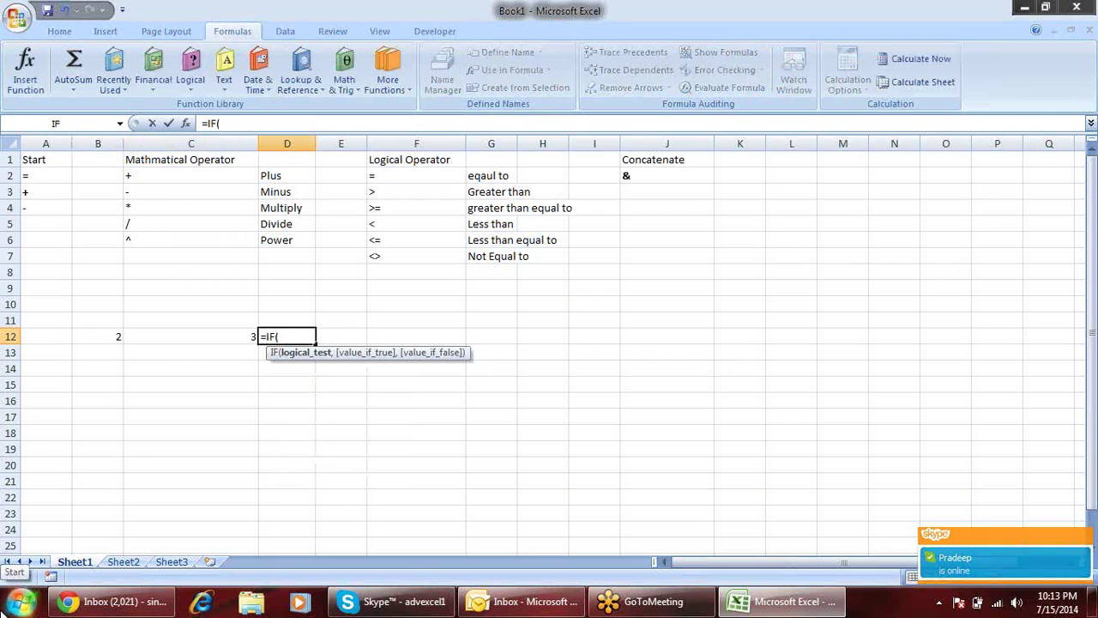
Complete D12 as =IF(B12>C12,"Greater","Smaller"), which displays Smaller
key(Left)
key(Left)
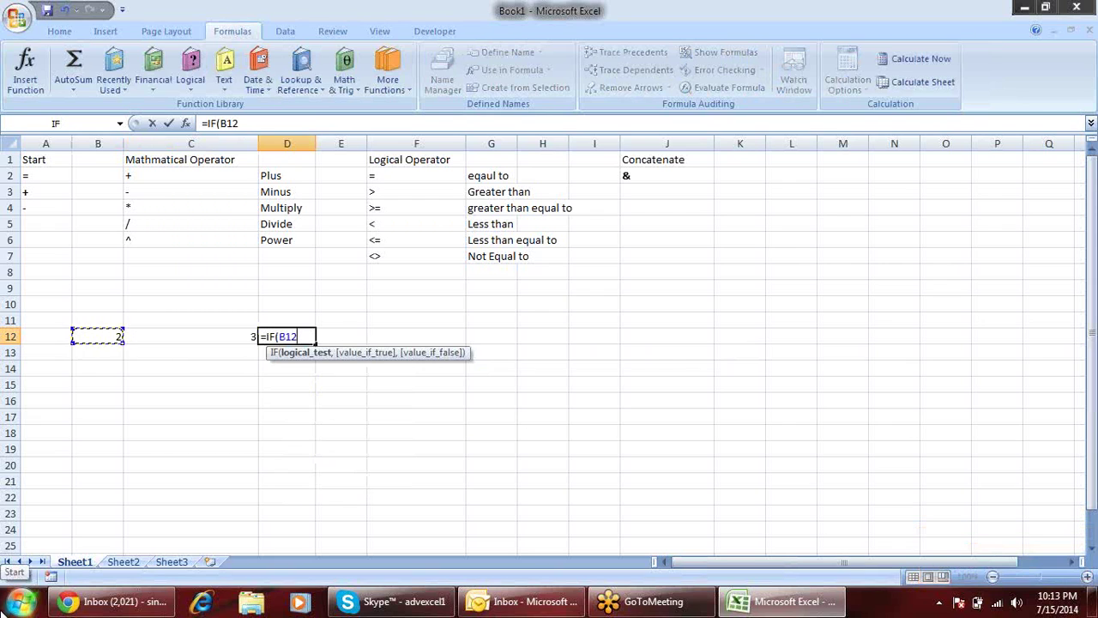
text(>)
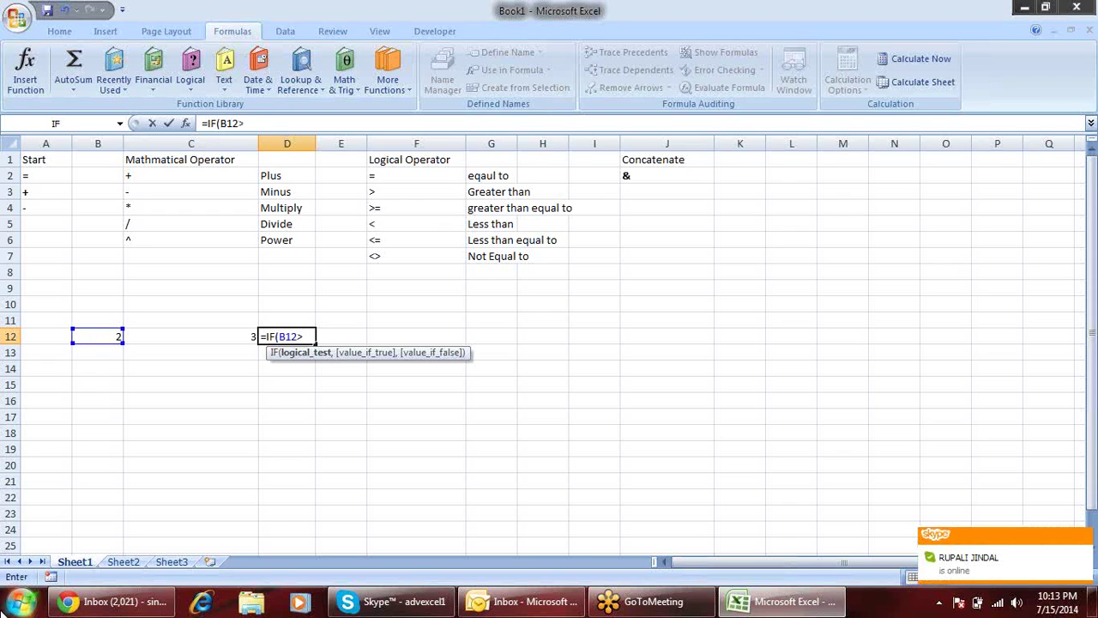
key(Up)
key(Left)
key(Down)
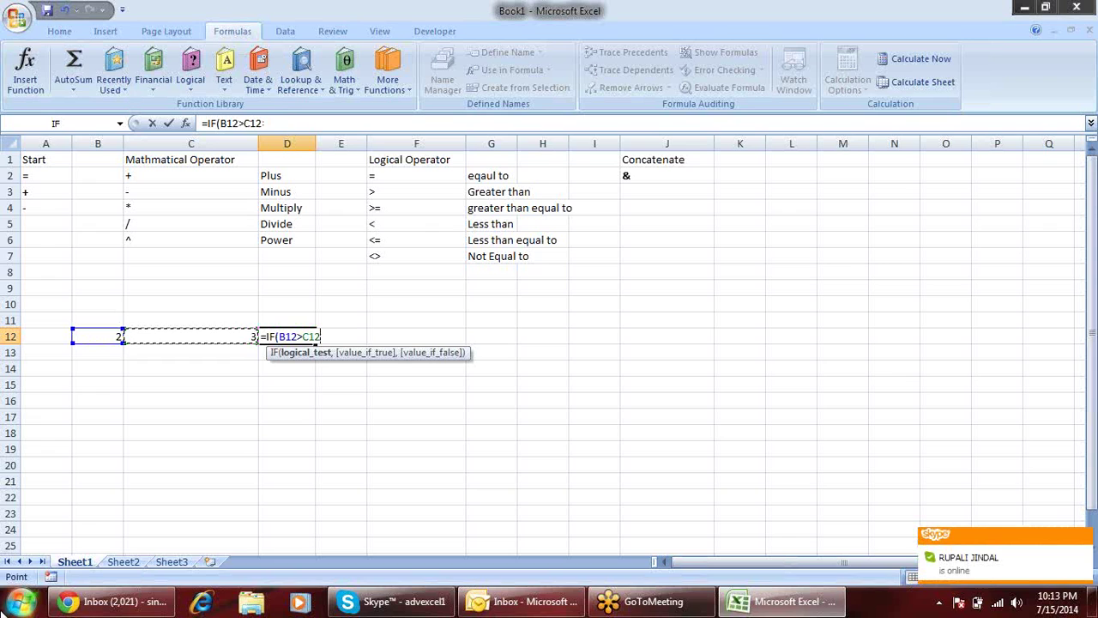
text(,)
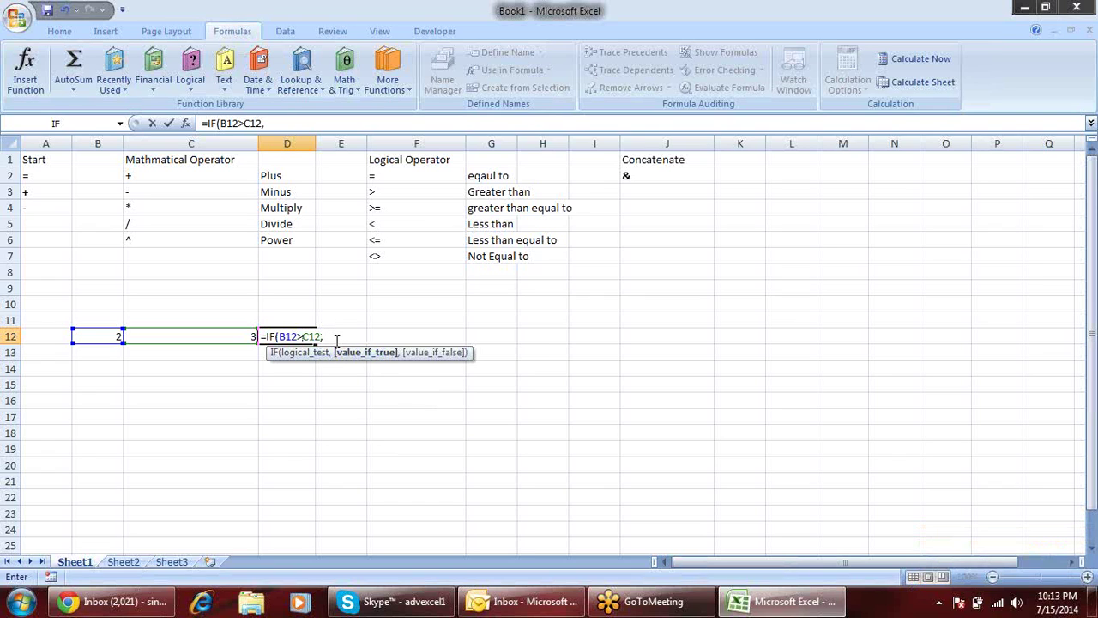
text("Greater")
text(,)
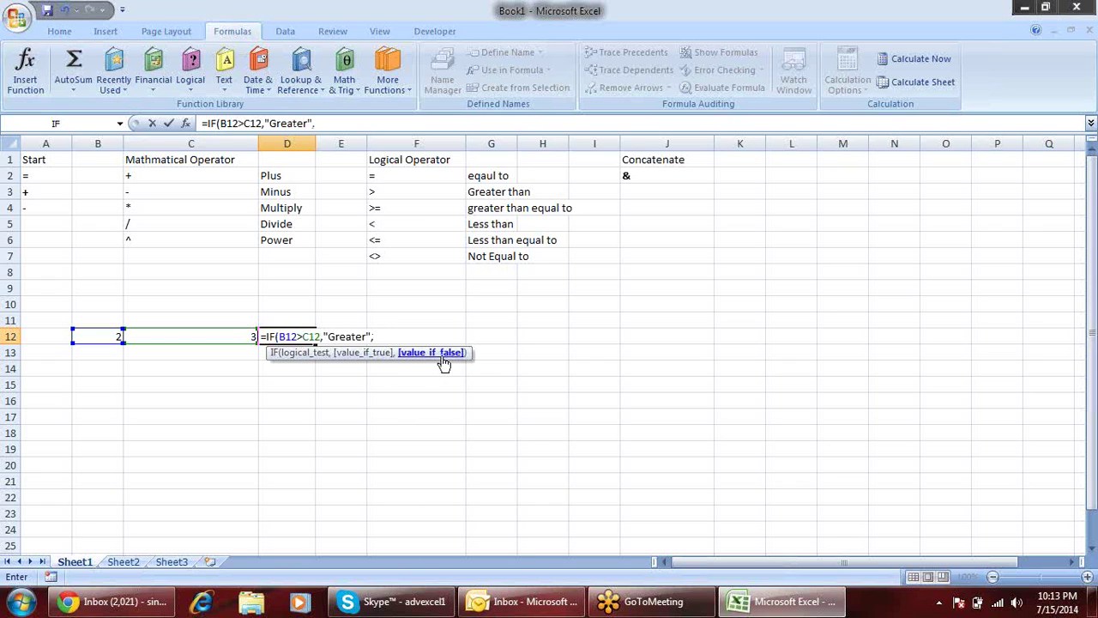
text("S)
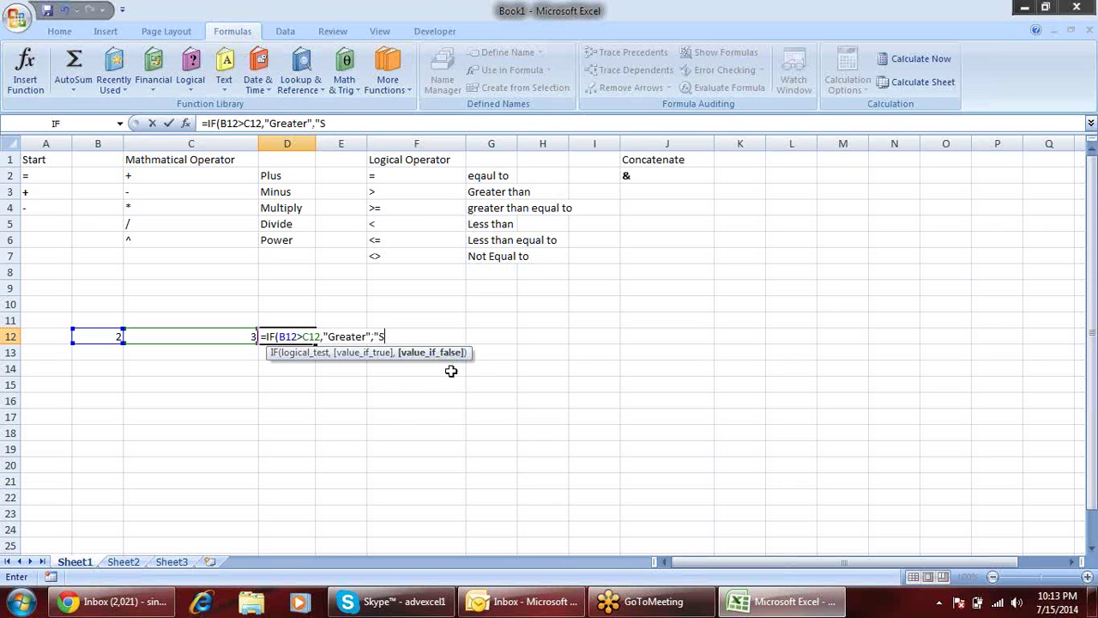
text(maller)
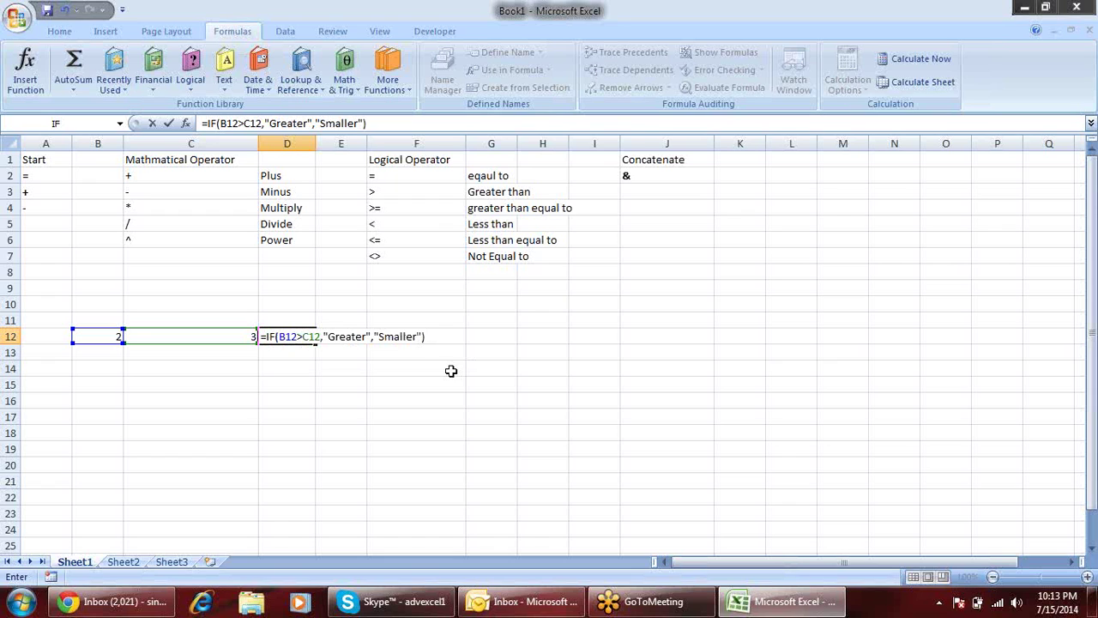
key(Return)
Change B12 to 5 so D12 flips to Greater
click(107, 336)
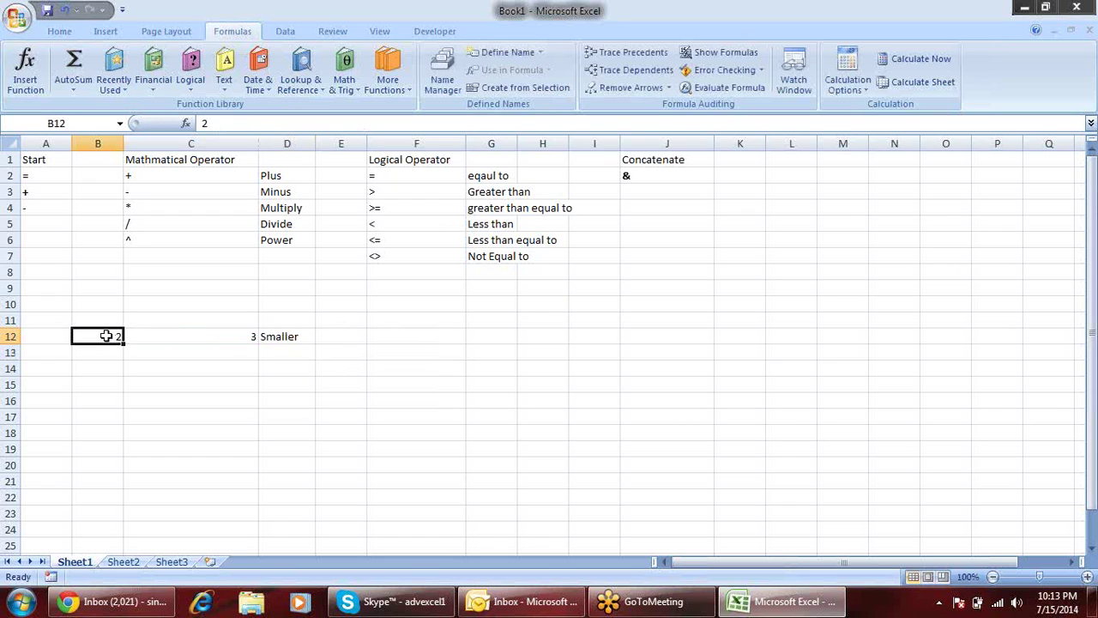
text(5)
key(Return)
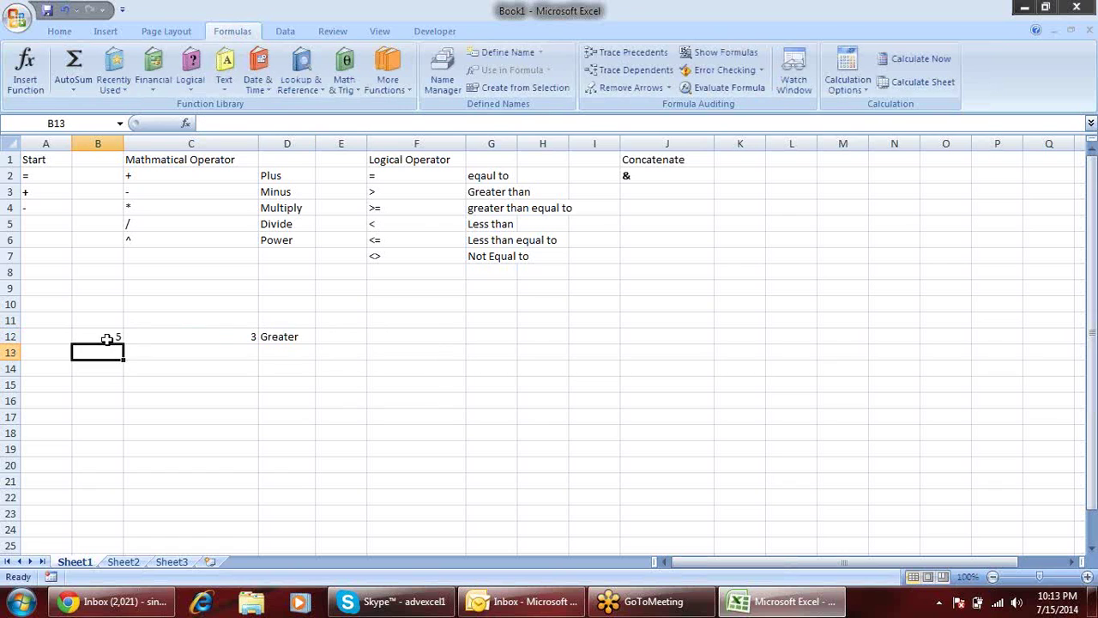
Review D12's logical_test, value_if_true and value_if_false arguments without changing the formula
click(299, 334)
double_click(300, 335)
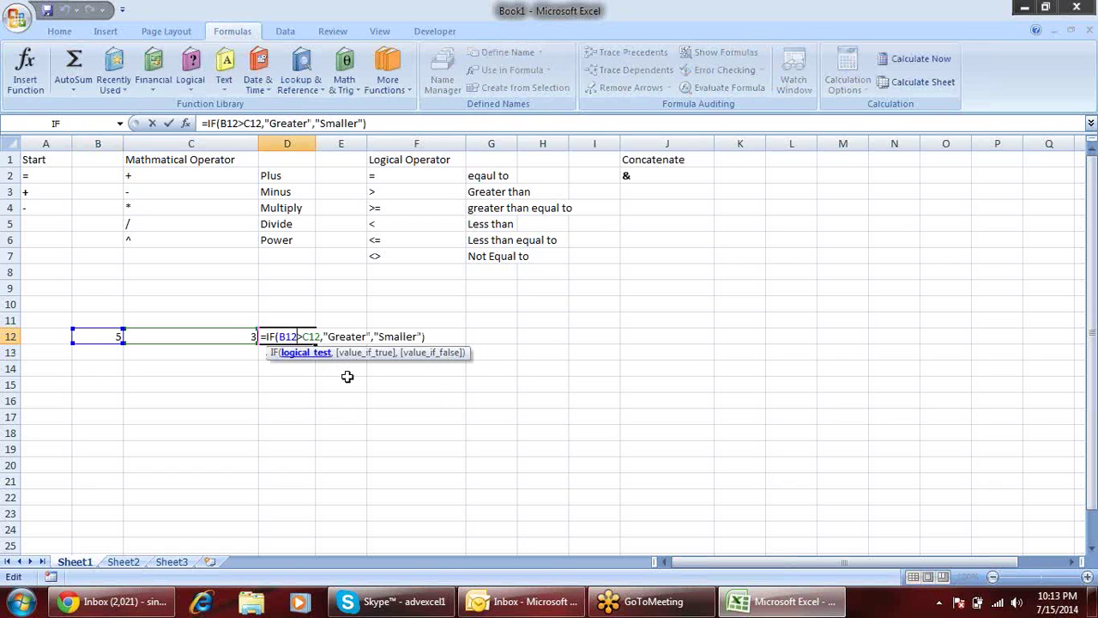
click(318, 353)
click(355, 353)
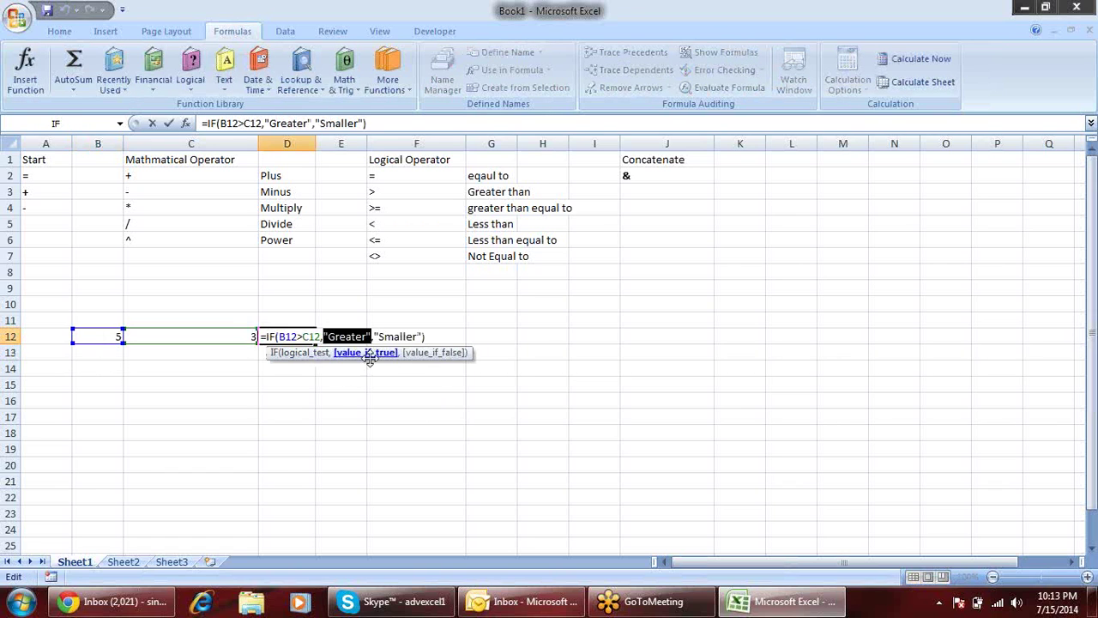
click(431, 353)
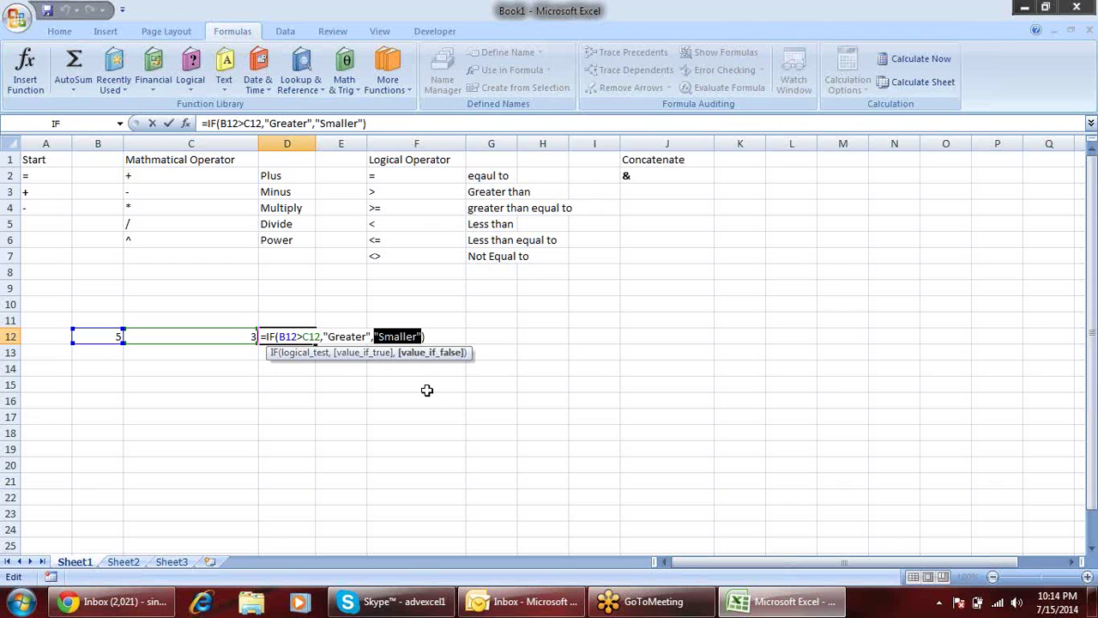
key(Return)
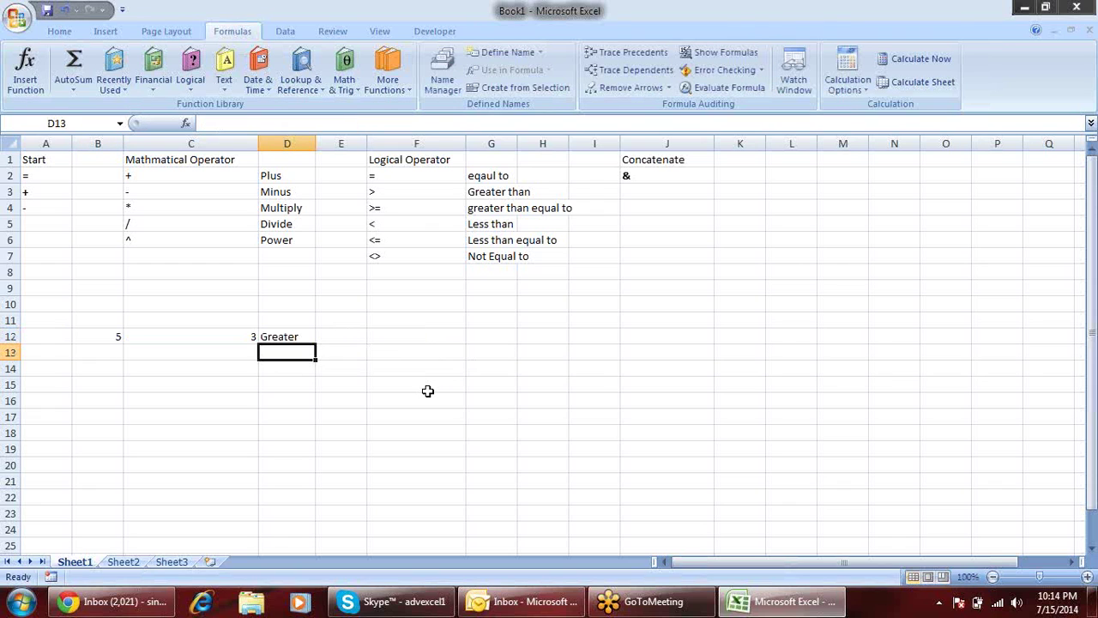
Adjust the widths of columns A, B and C
click(189, 86)
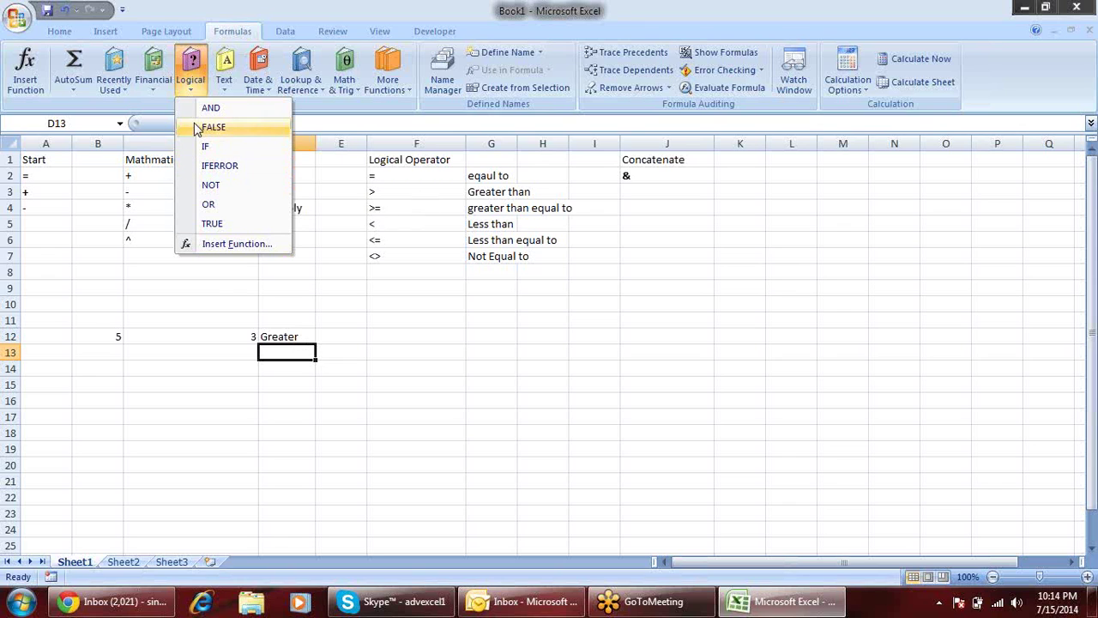
click(228, 373)
click(229, 372)
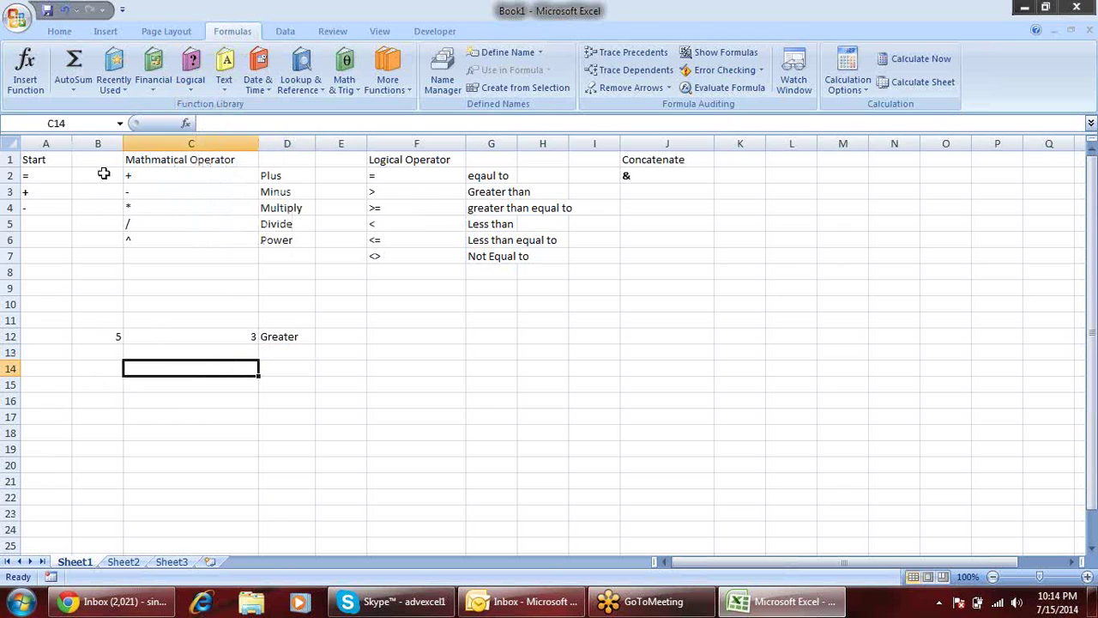
drag(124, 144, 175, 144)
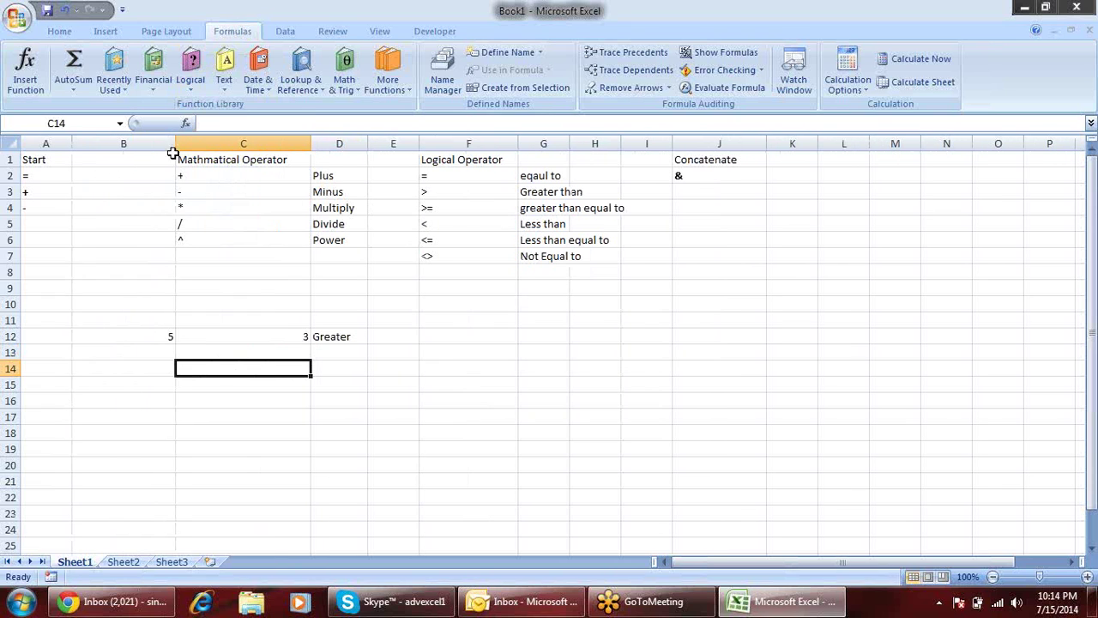
click(455, 173)
click(451, 257)
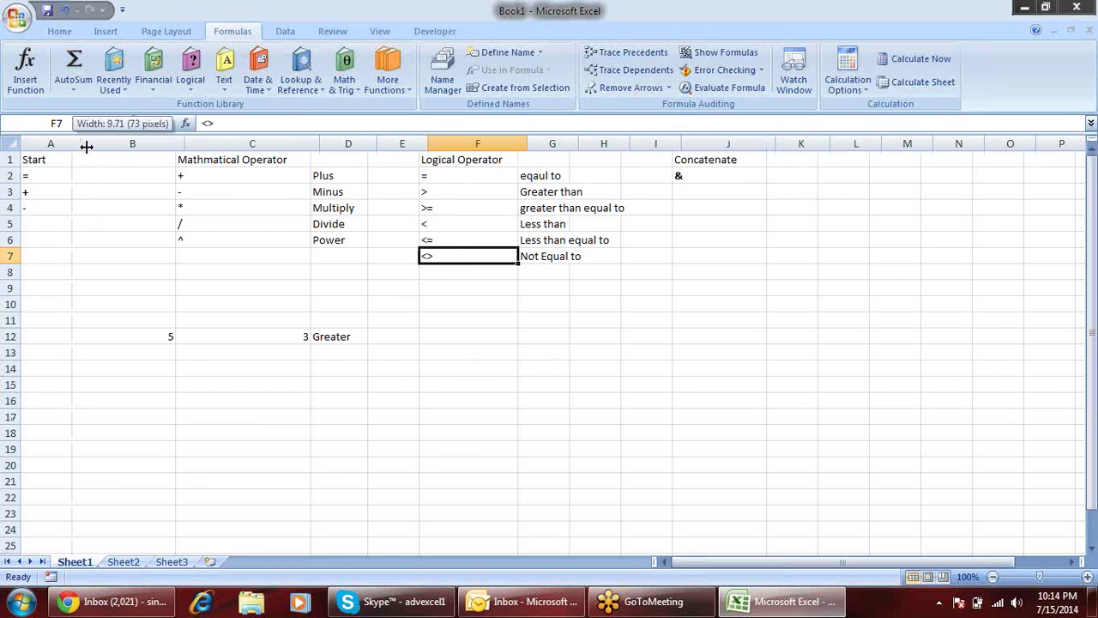
drag(72, 144, 88, 144)
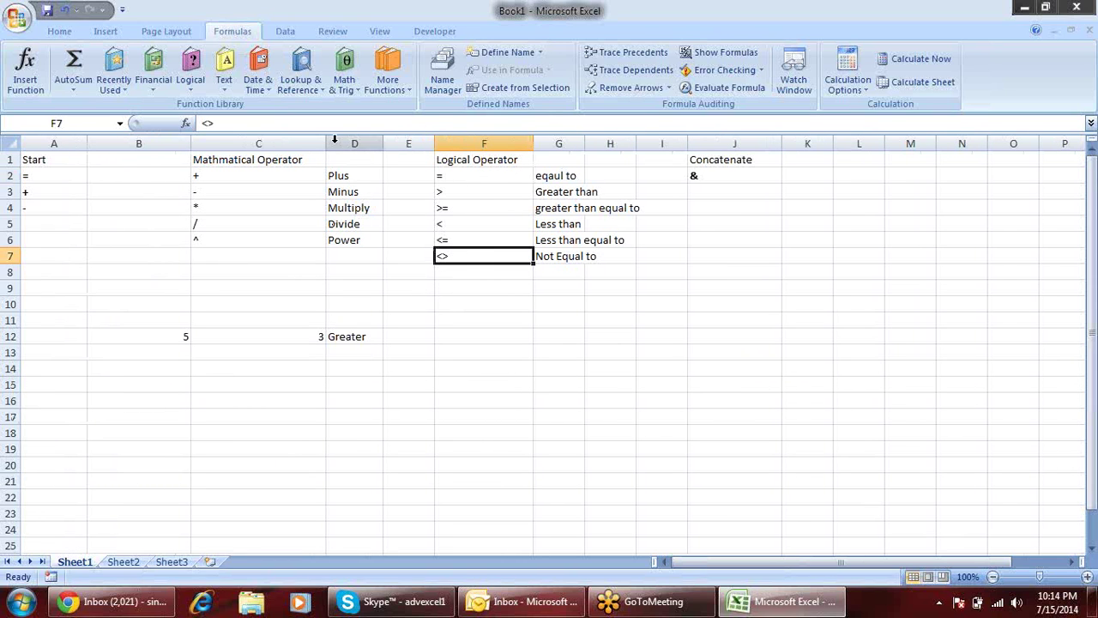
mouse_move(326, 142)
mouse_down()
mouse_move(274, 142)
mouse_move(461, 142)
mouse_up()
Enter the heading Result in E14
click(404, 366)
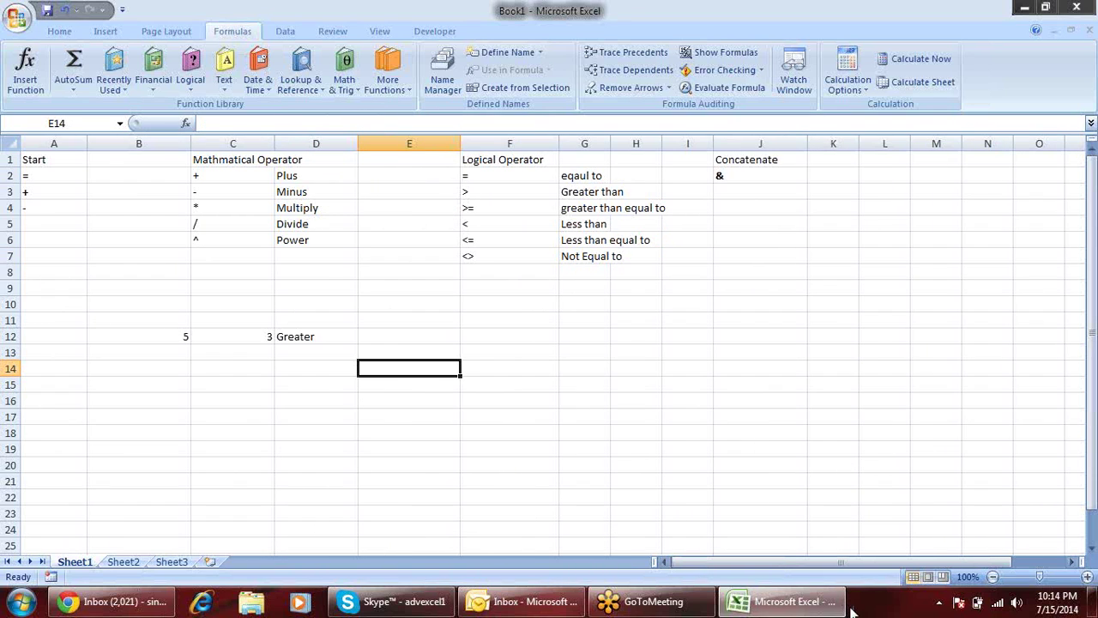
text(Res)
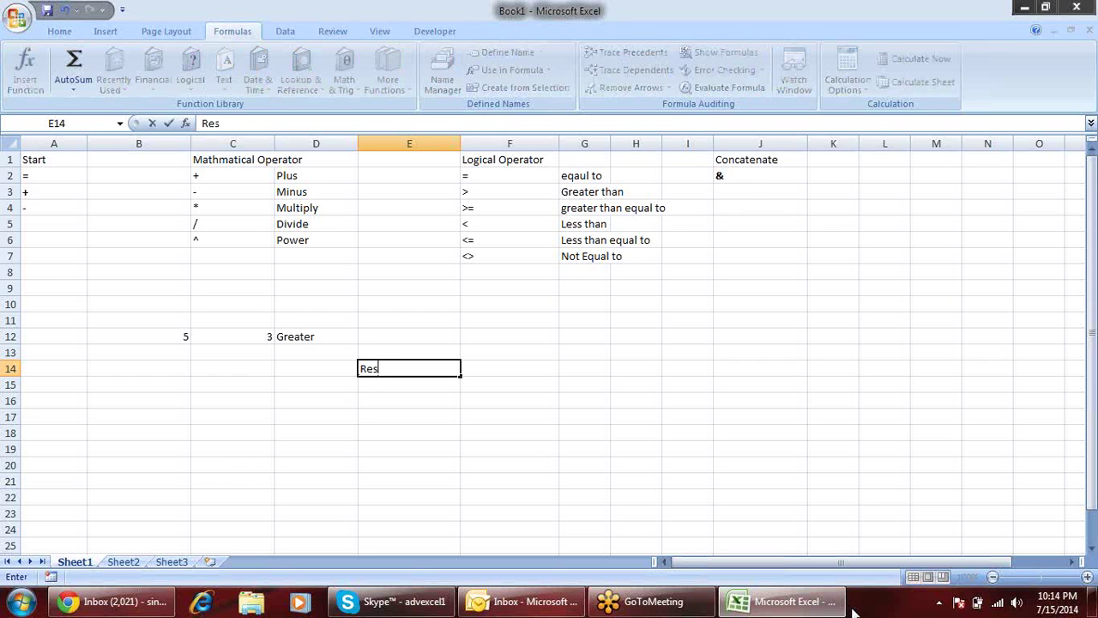
key(Return)
Enter R1 in B14 and fill across to create R2 and R3 in C14:D14
key(Up)
key(Left)
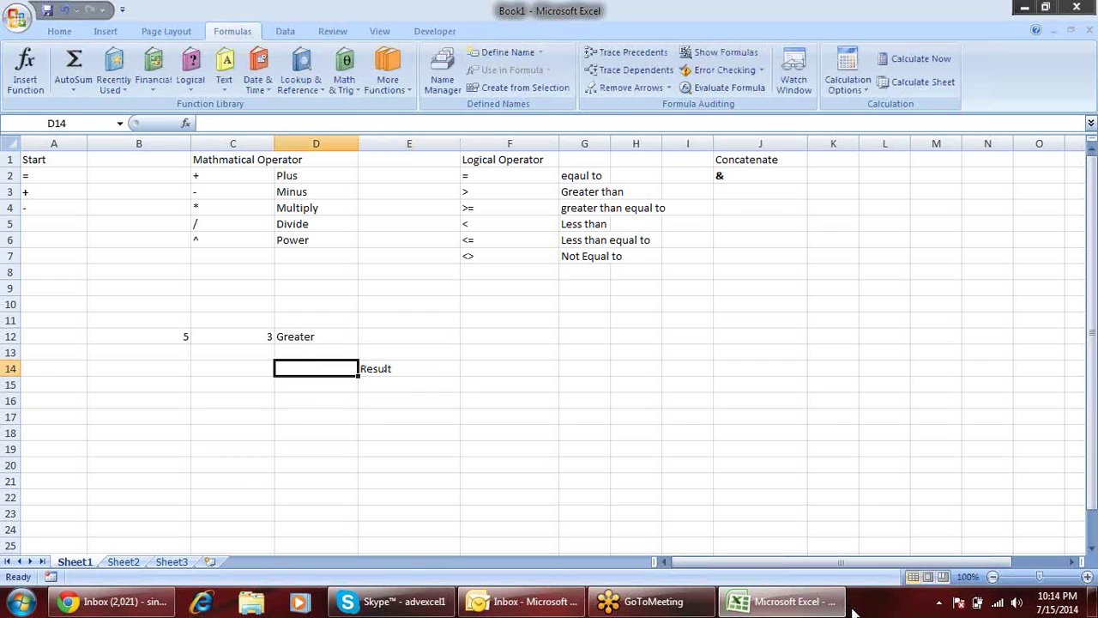
key(Left)
key(Left)
text(R)
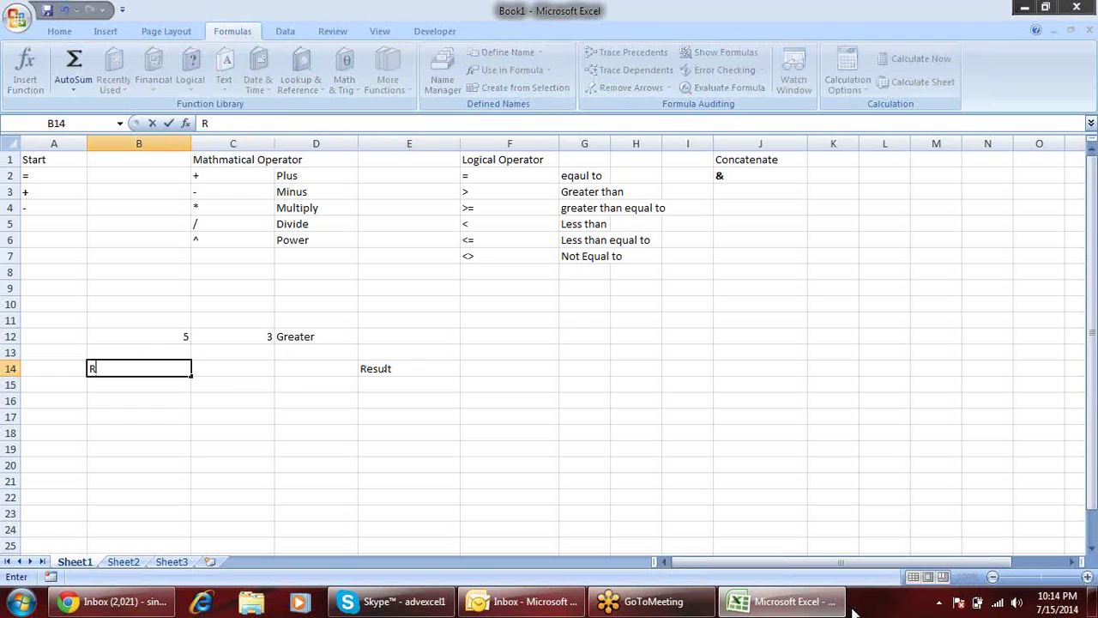
key(Tab)
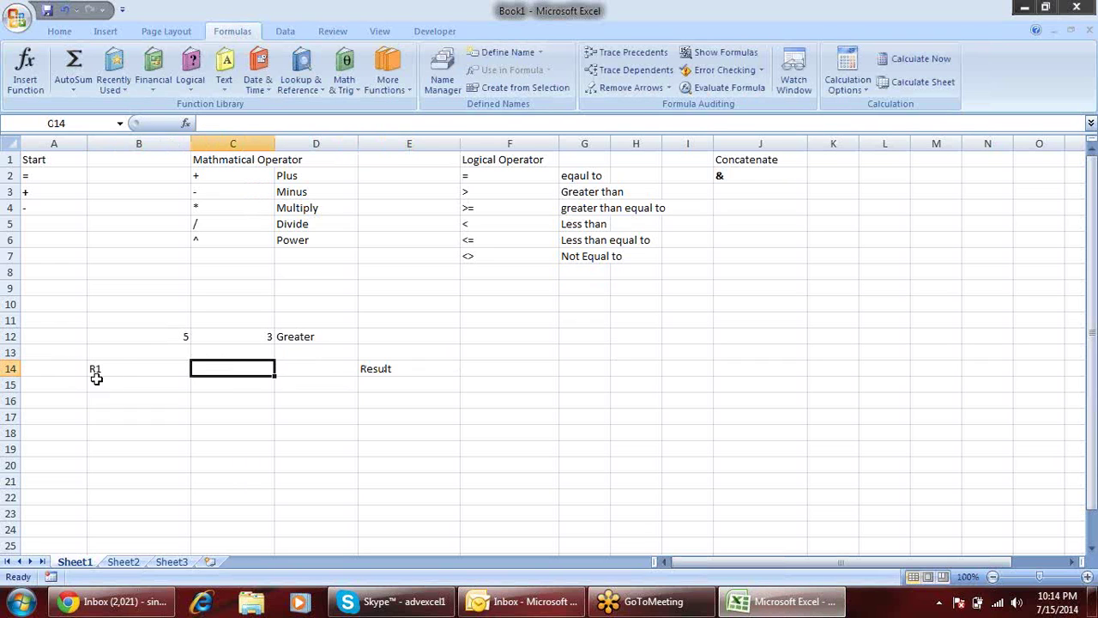
key(Return)
click(183, 371)
drag(190, 376, 329, 387)
Enter five names down cells A15 to A19
click(59, 387)
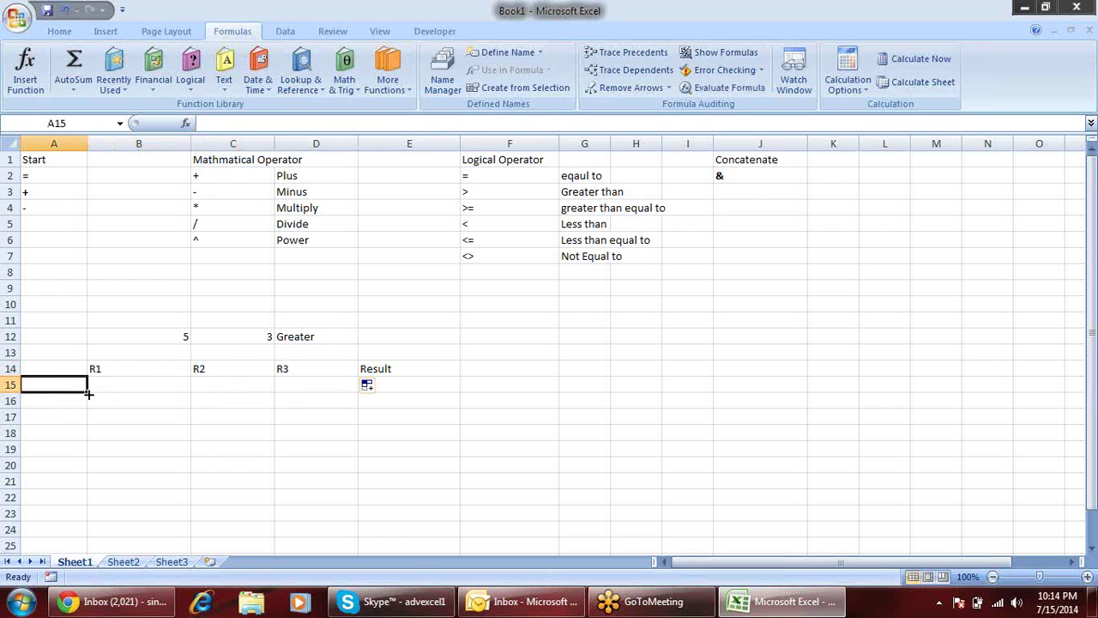
text(Sandeep)
key(Return)
text(Prade)
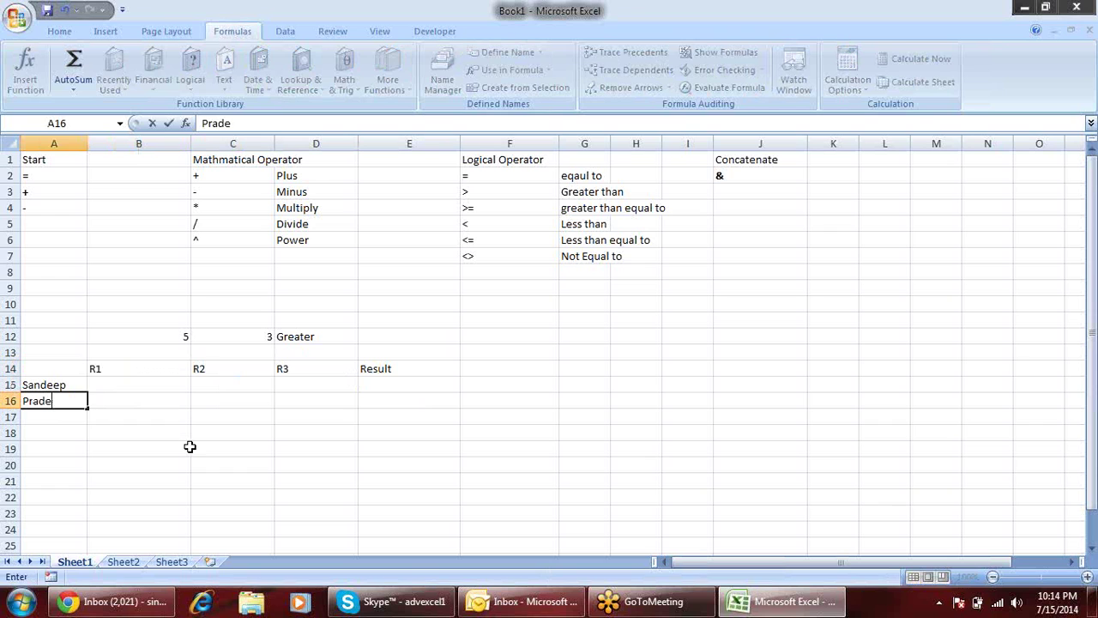
text(ep)
key(Return)
text(RAv)
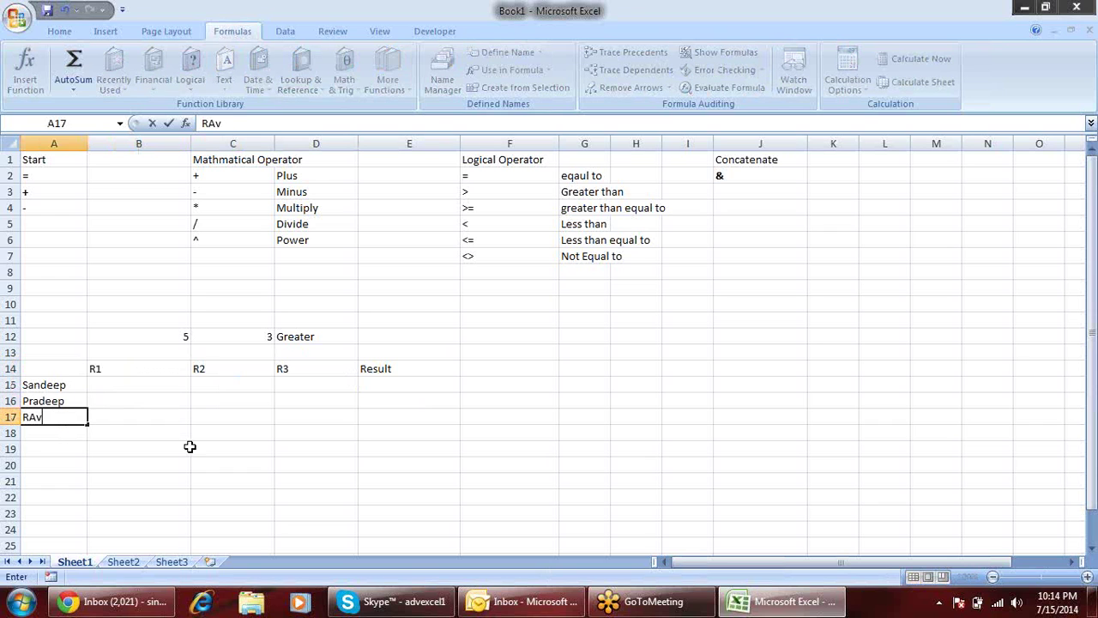
key(Return)
text(Harish)
key(Return)
text(Payal)
key(Return)
Fill the row 15 marks with y, n, y and the row 16 marks with n, y, y
key(Up)
key(Up)
key(Up)
key(Up)
key(Up)
key(Right)
text(y)
key(Tab)
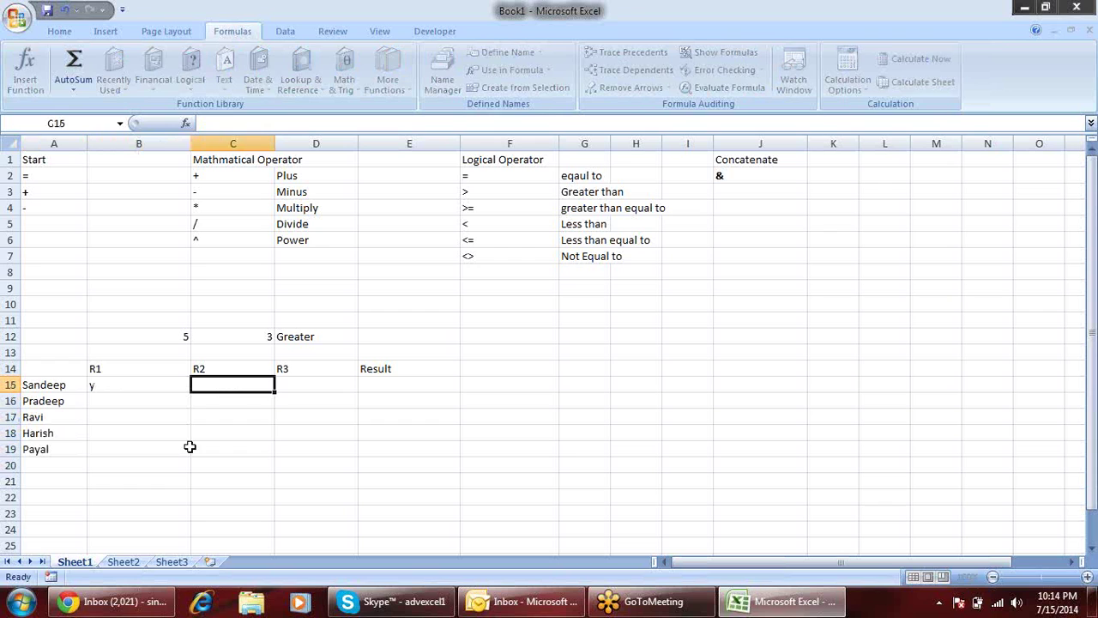
text(n)
key(Tab)
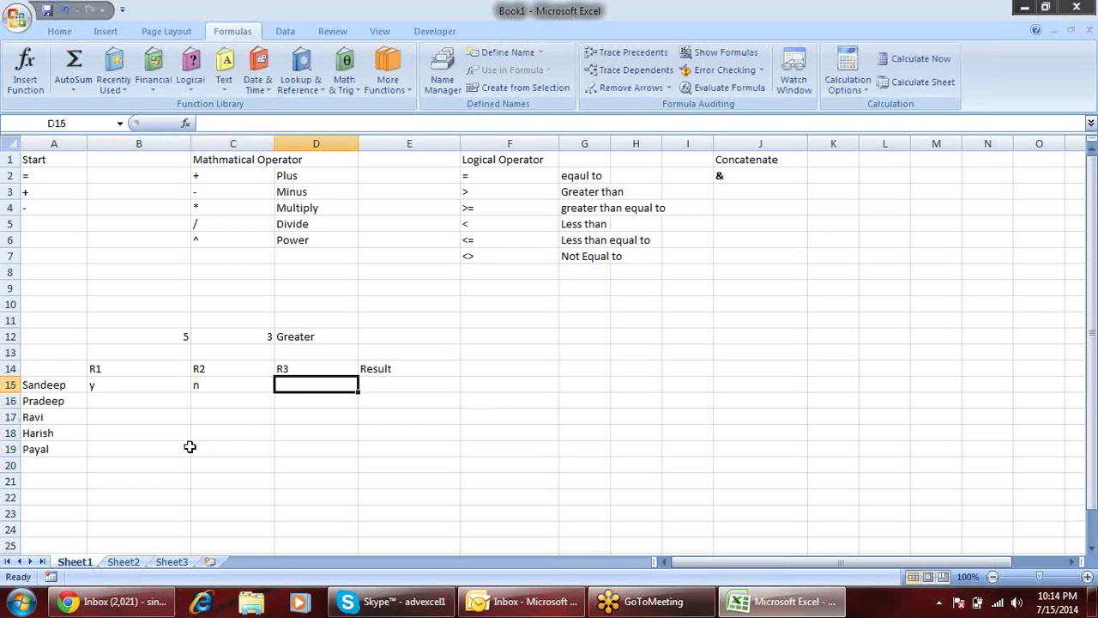
text(y)
key(Return)
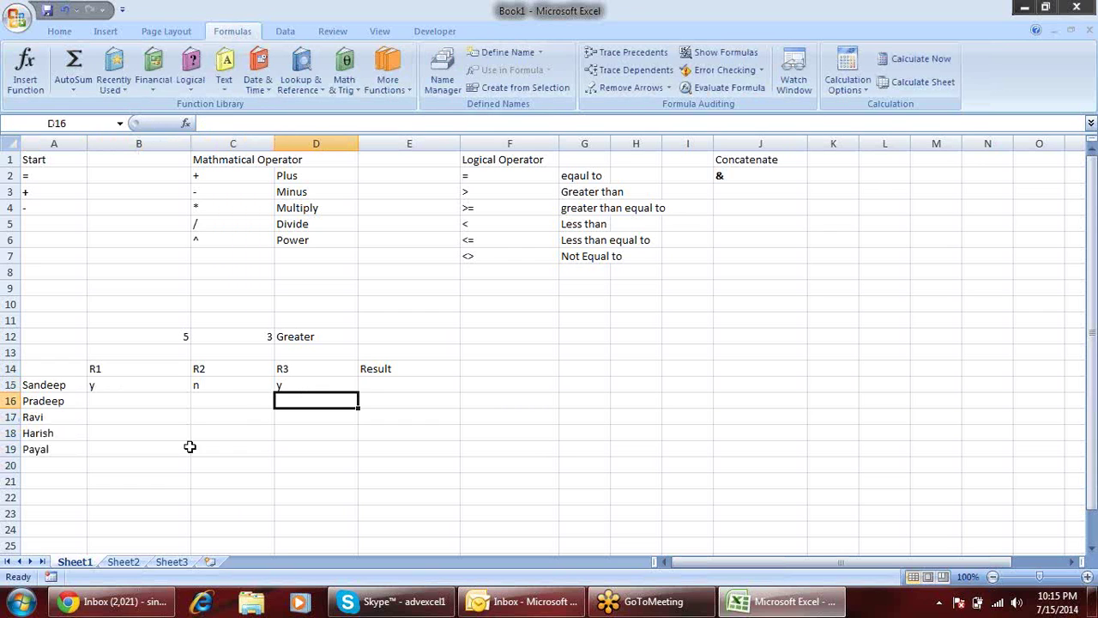
text(y)
key(Left)
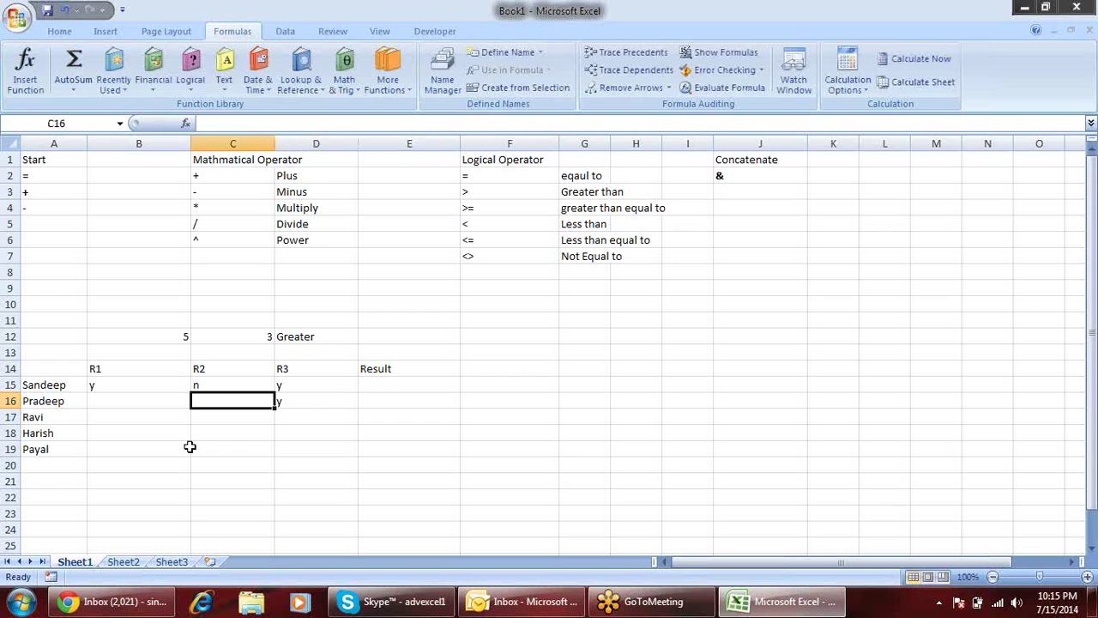
text(y)
key(Left)
text(n)
key(Return)
Fill rows 17–19 marks: y, n, n; y, y, y; and n, n, y
text(y)
key(Right)
text(nn)
key(Right)
key(Left)
key(Down)
text(y)
key(Left)
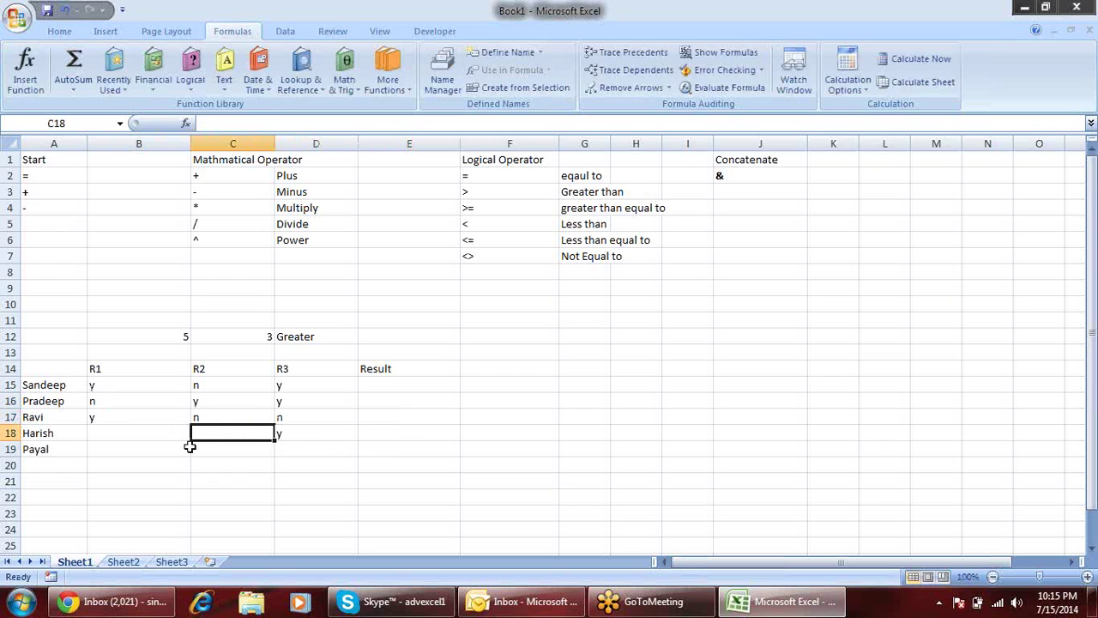
text(y)
key(Left)
text(y)
key(Return)
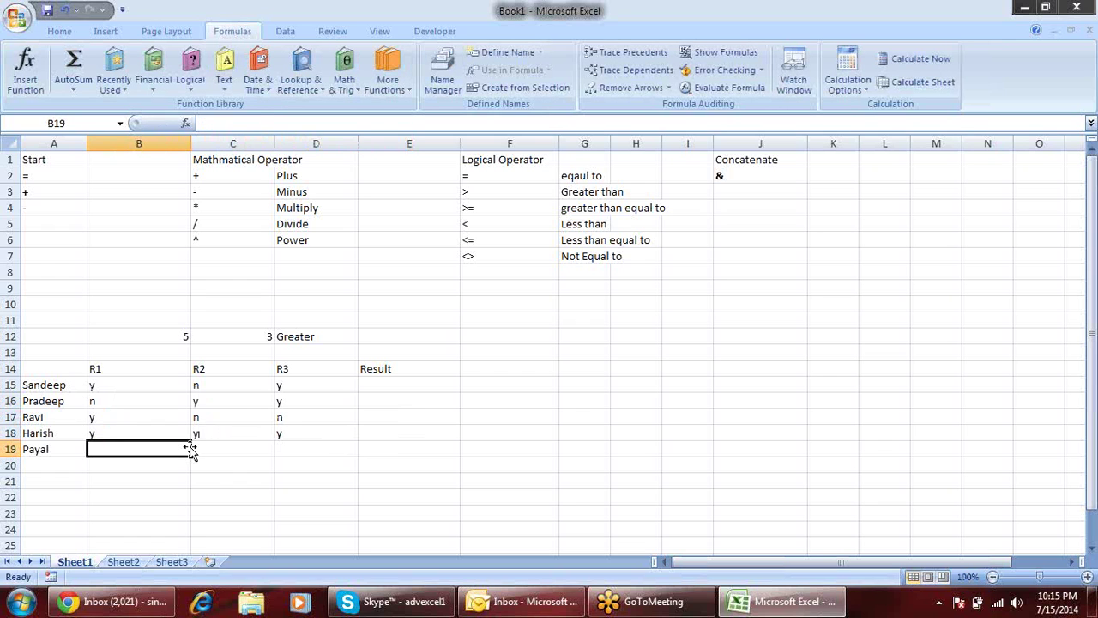
text(n)
key(Right)
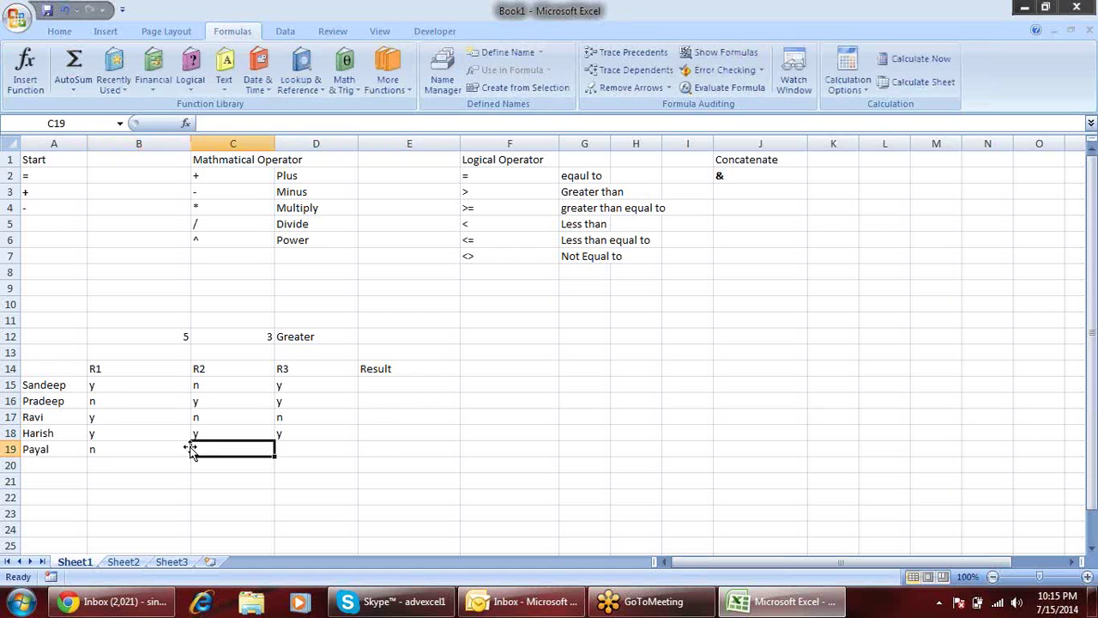
text(n)
key(Right)
text(y)
key(Right)
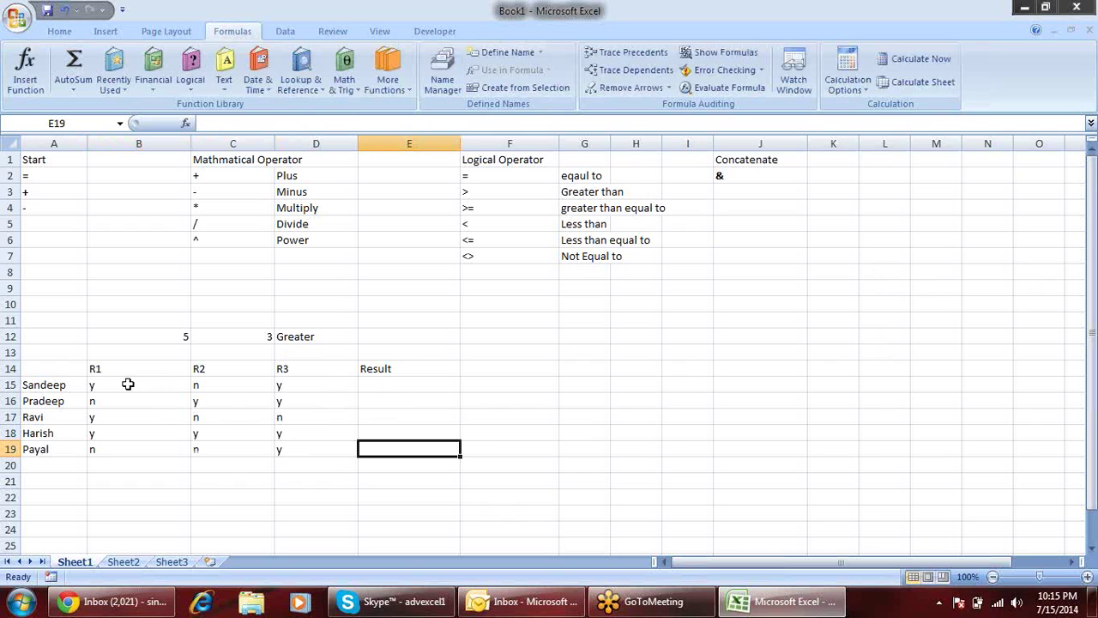
Select the B15:D15 marks and E15, then drag the column B border left to narrow it
drag(125, 384, 311, 385)
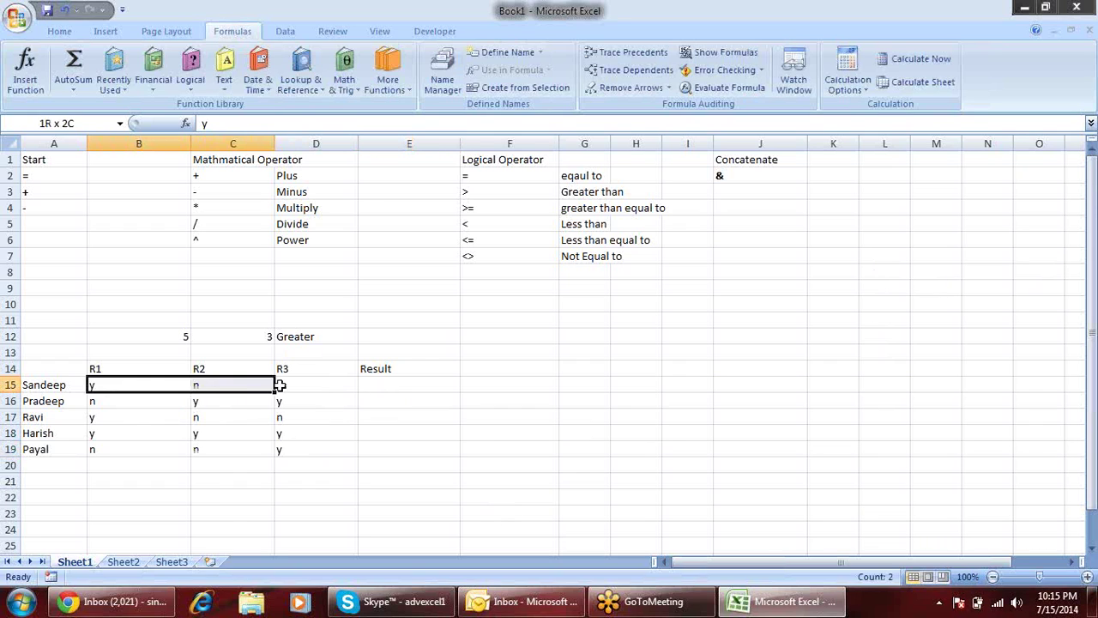
click(405, 386)
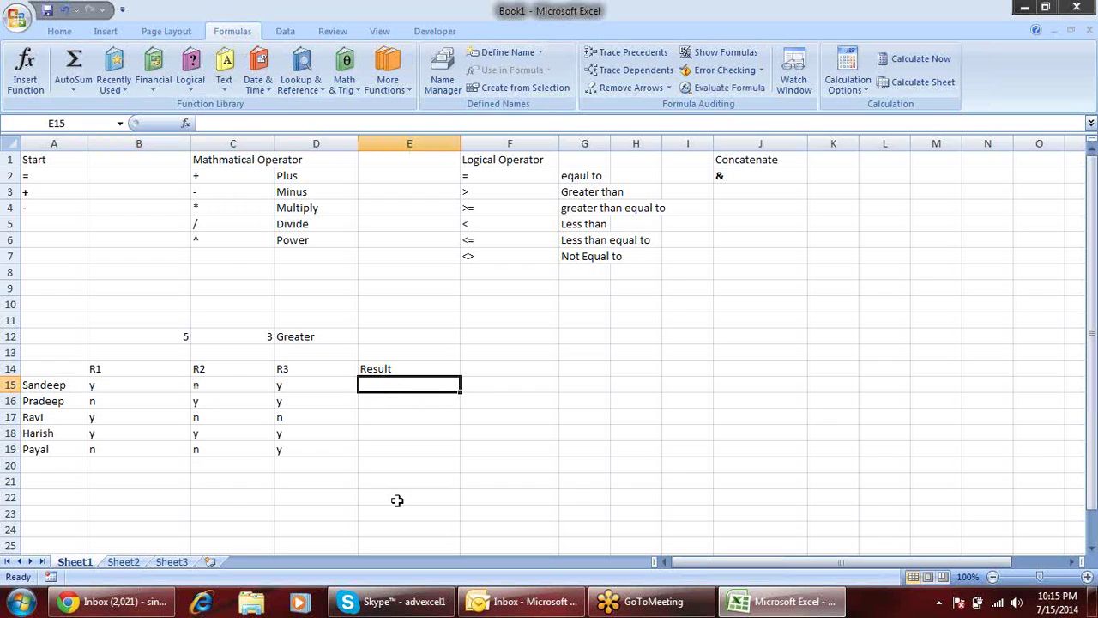
drag(191, 144, 154, 143)
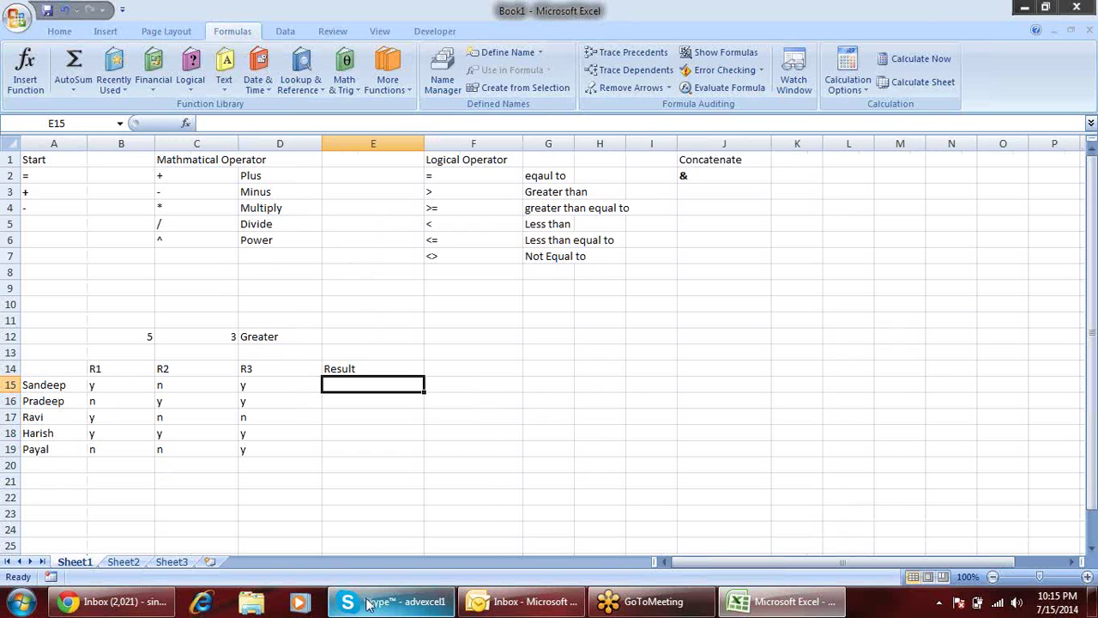
Type the label And into cell A13
key(Up)
key(Up)
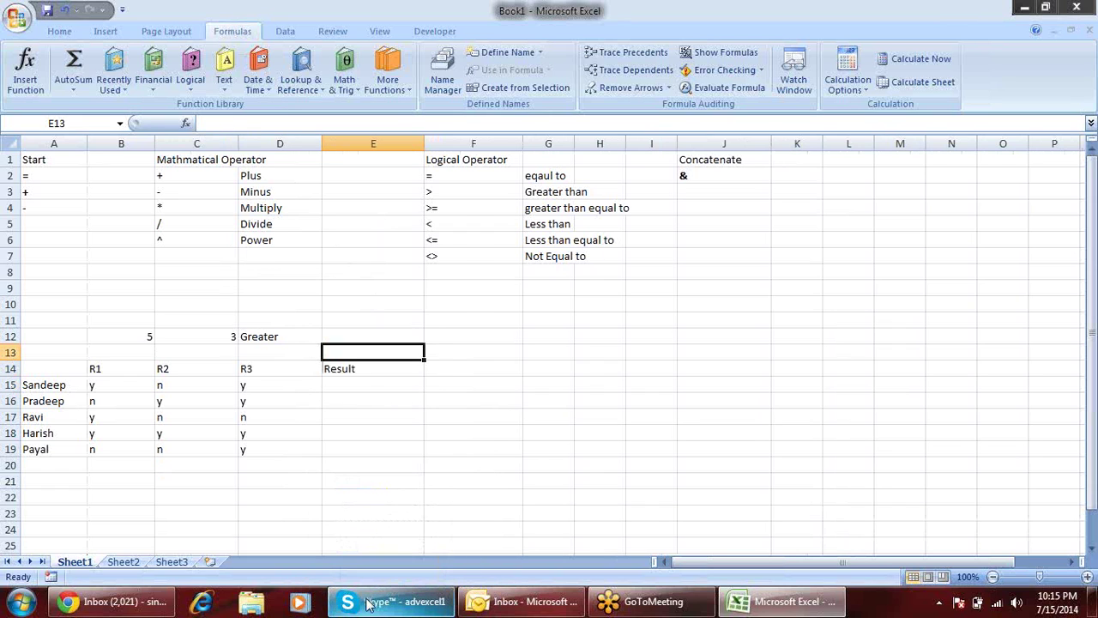
key(Left)
key(Left)
key(Left)
key(Left)
text(A)
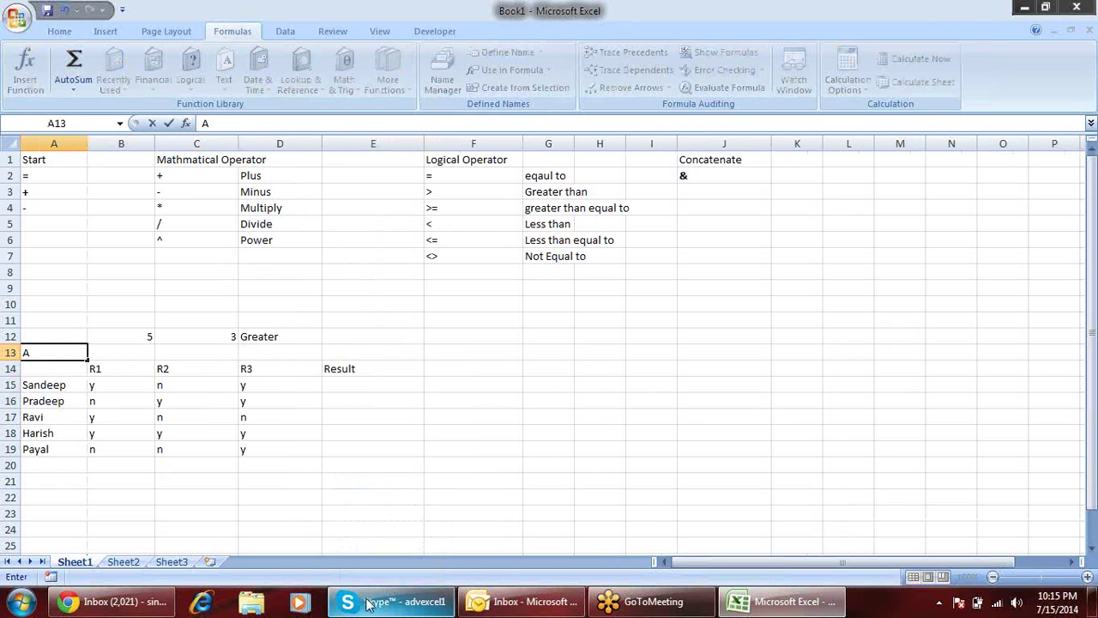
key(Right)
key(Right)
key(Right)
key(Right)
key(Down)
key(Down)
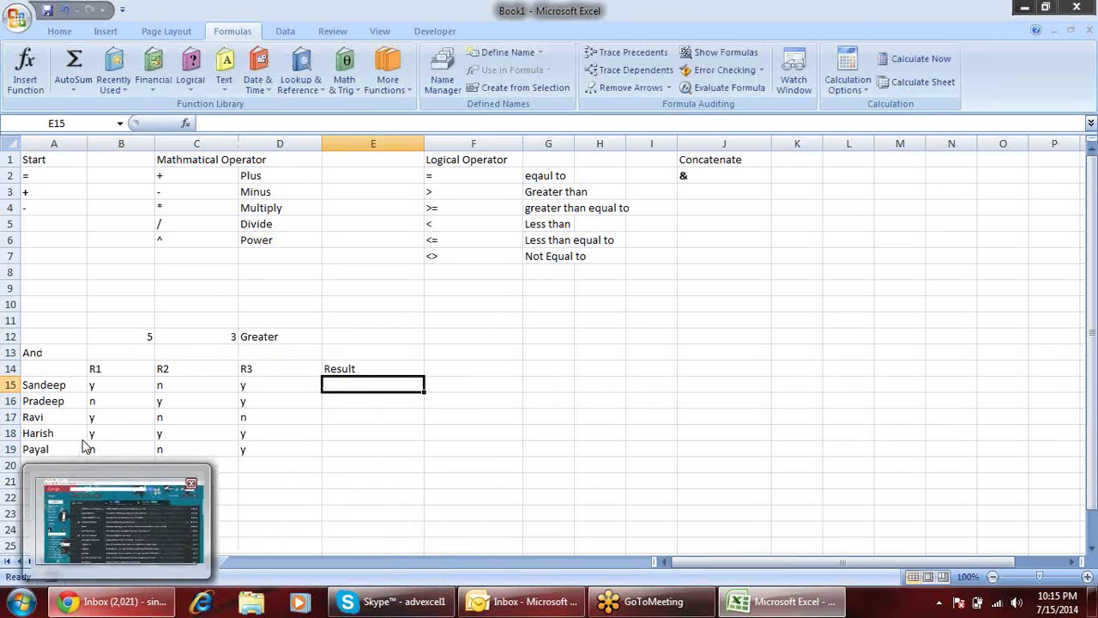
Go over the first row's R1, R2, R3 marks in B15:D15, then select E15
click(125, 383)
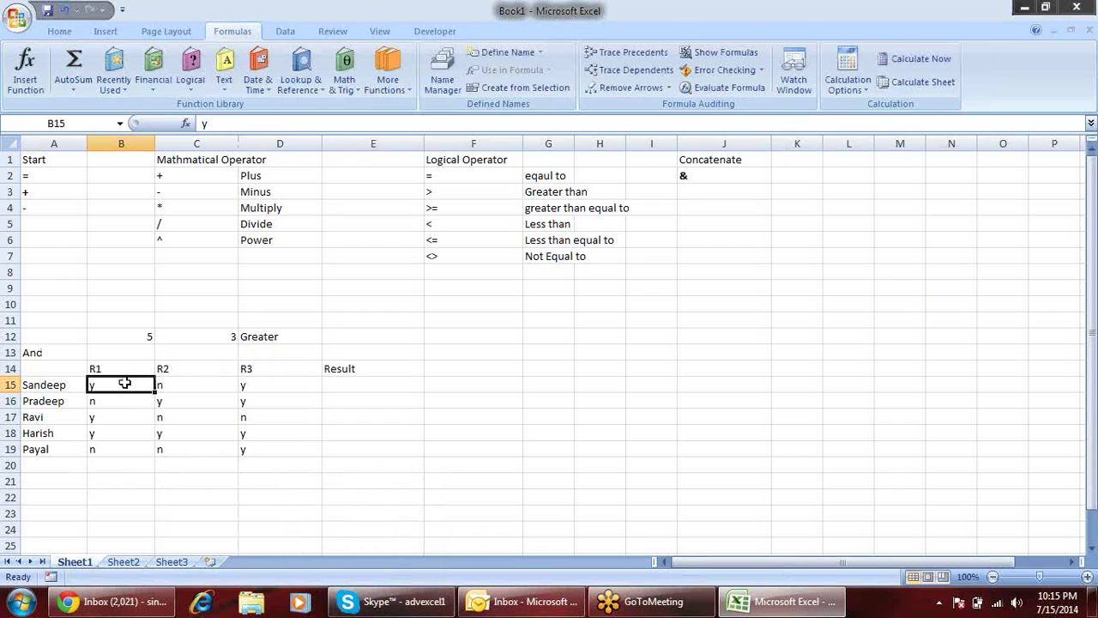
click(210, 385)
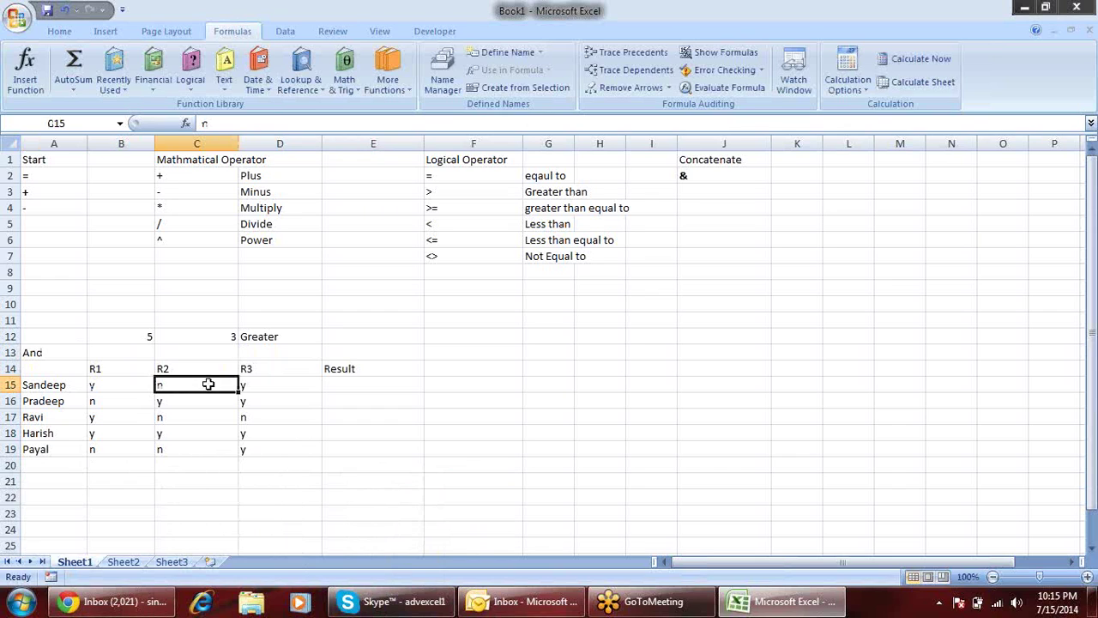
click(277, 387)
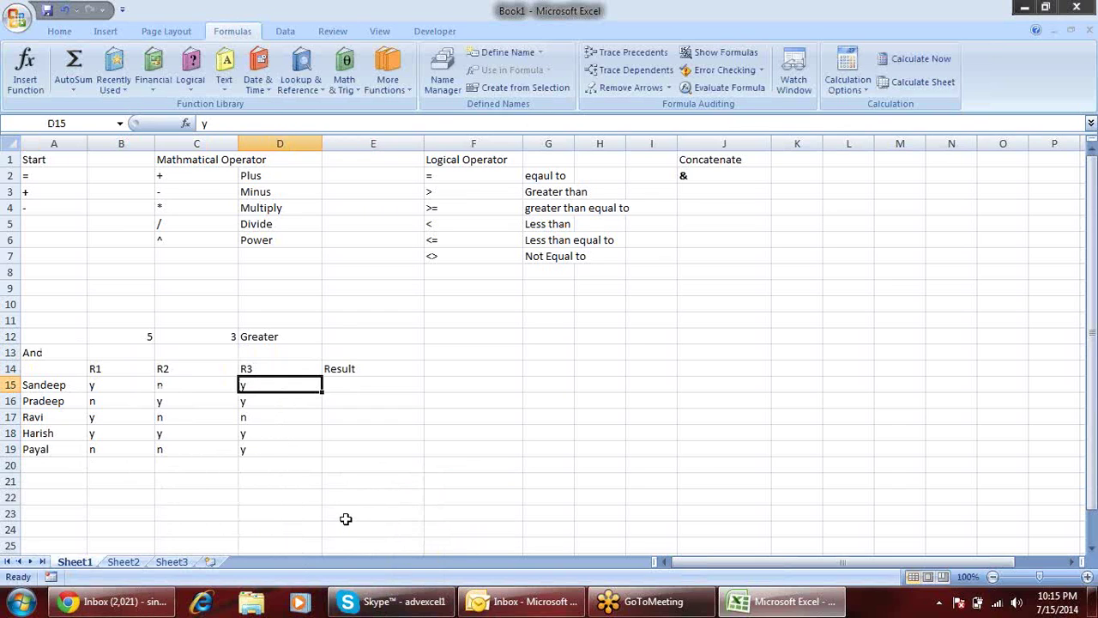
click(125, 382)
click(164, 387)
double_click(260, 383)
click(334, 402)
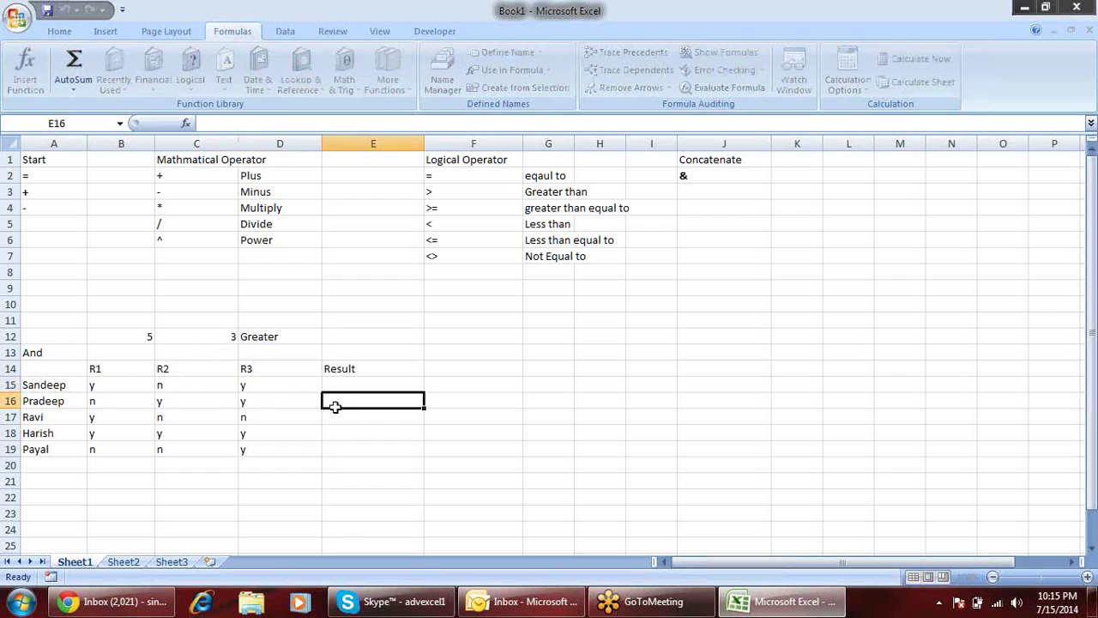
drag(265, 386, 119, 388)
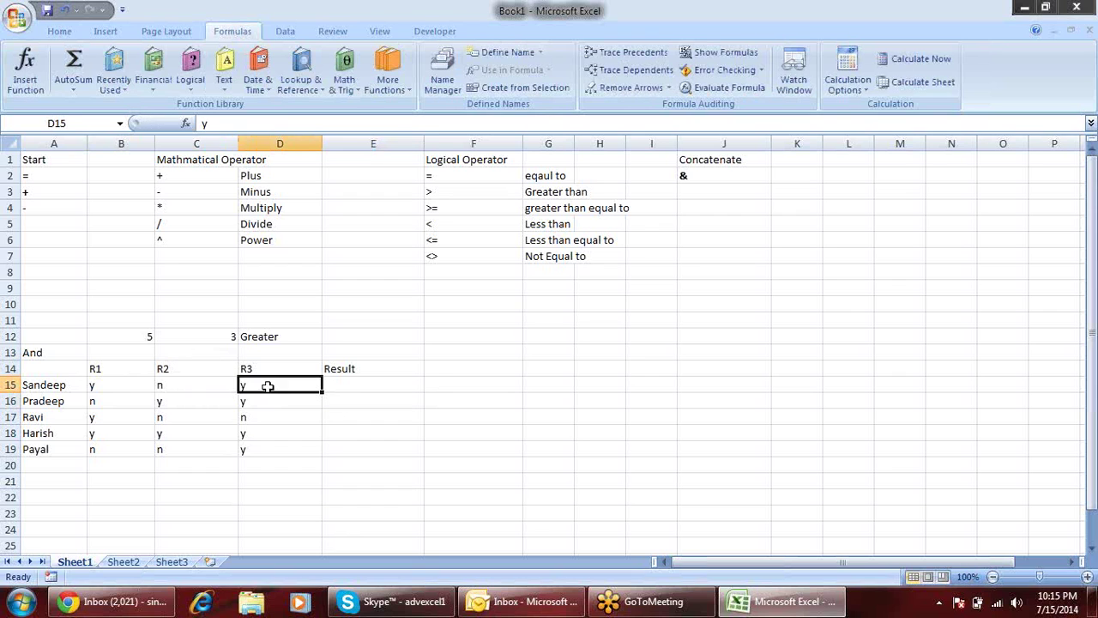
click(360, 385)
mouse_move(644, 601)
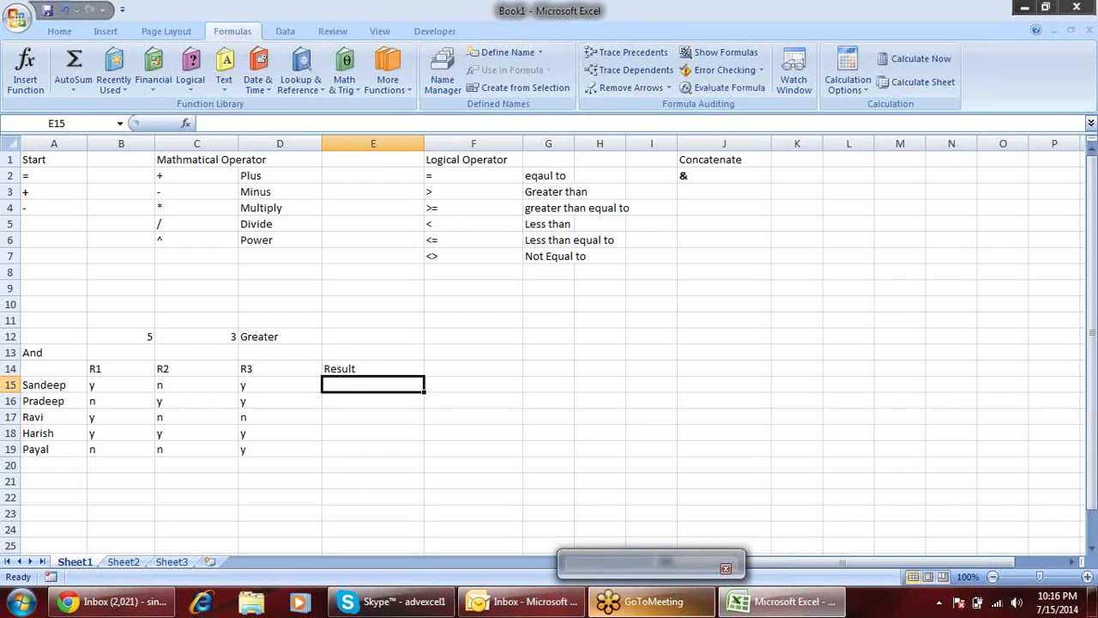
Enter =AND(B15="y",C15="y",D15="Y") in cell E15
text(and)
key(BackSpace)
key(BackSpace)
key(BackSpace)
text(=and)
key(Tab)
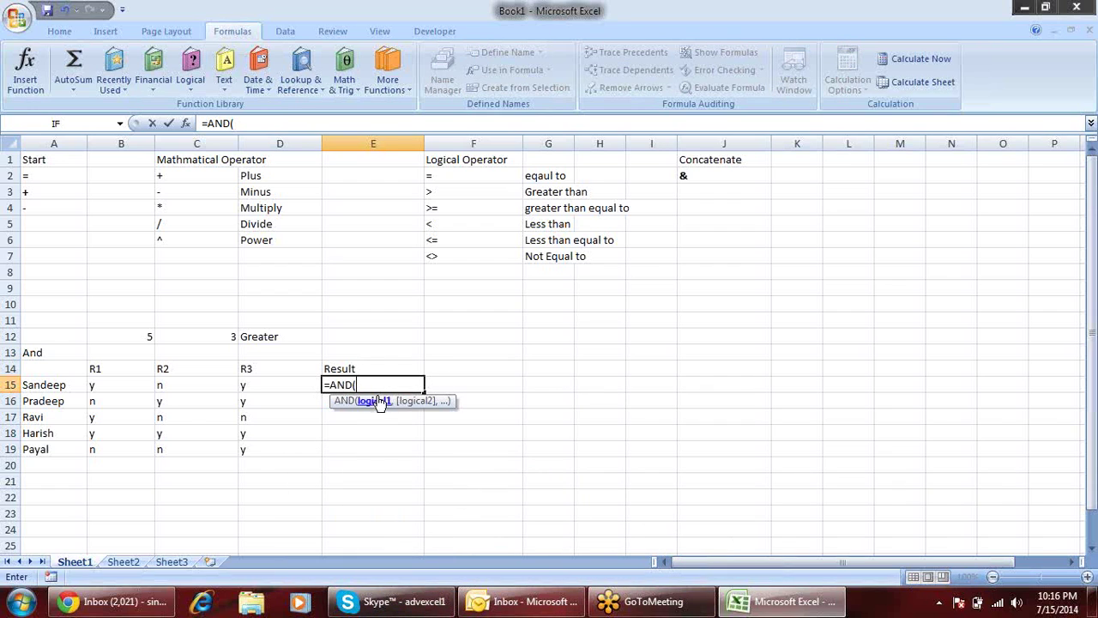
click(98, 388)
text(="y",)
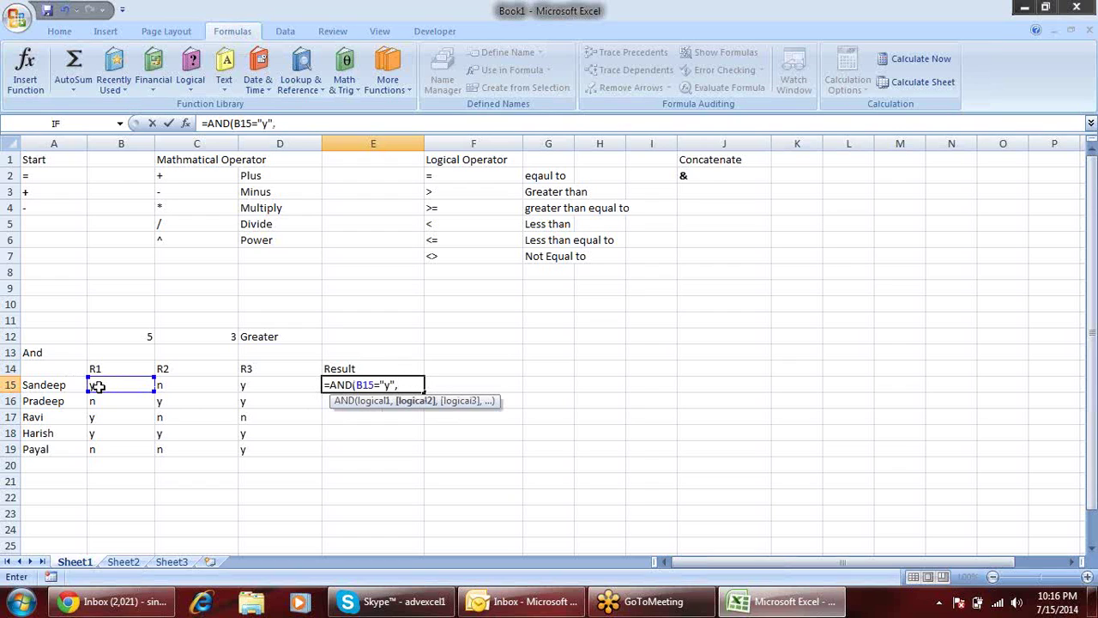
click(172, 387)
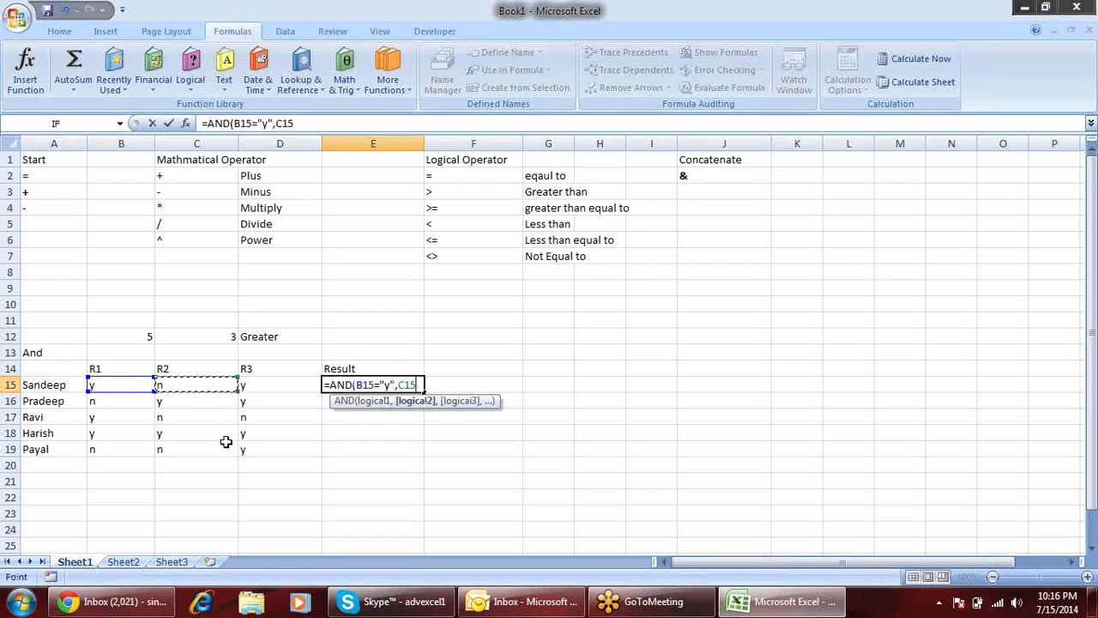
text(="y")
text(,)
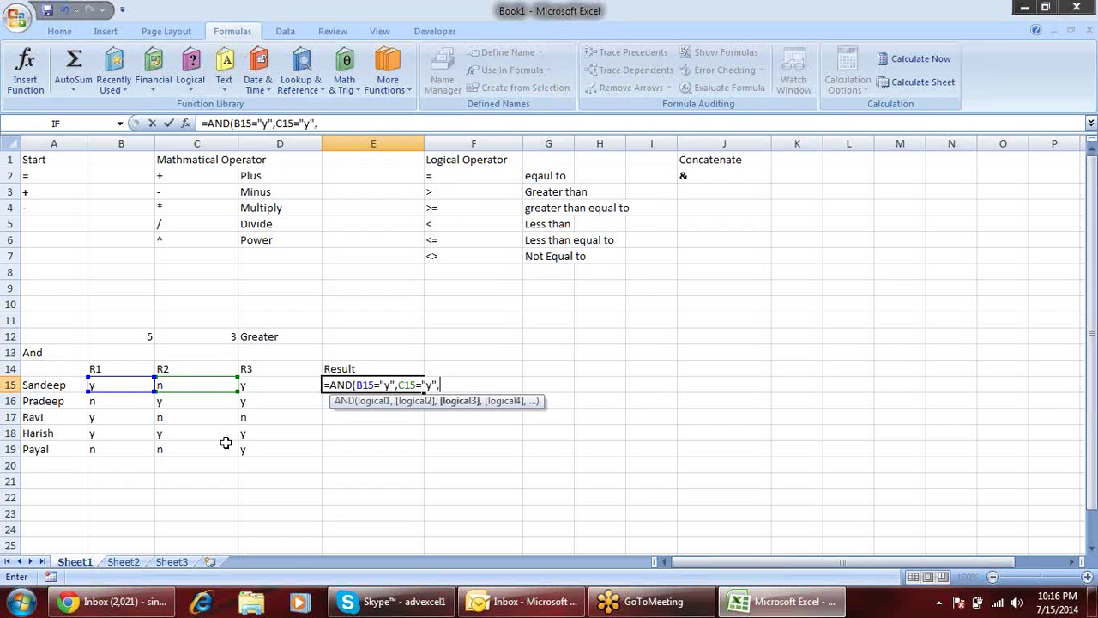
click(267, 385)
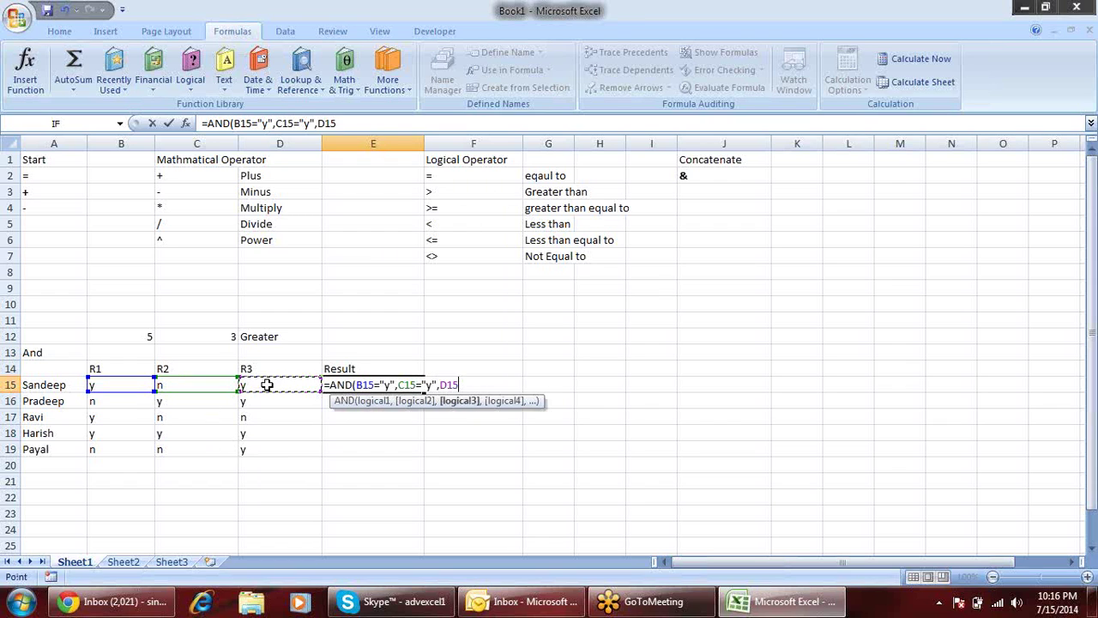
text(="Y)
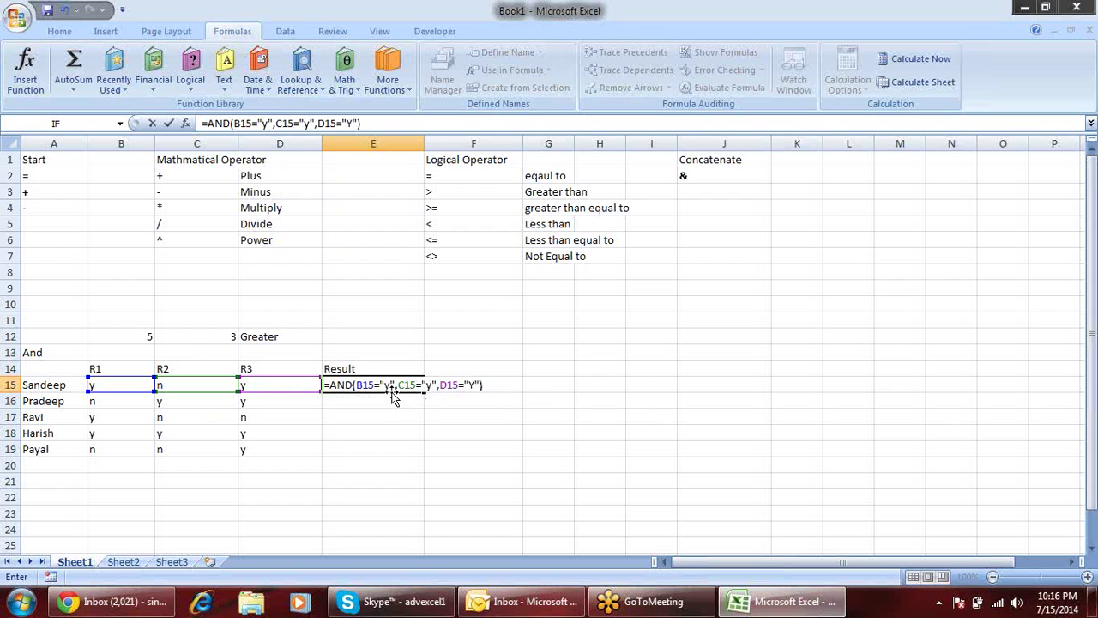
key(Return)
Fill the E15 AND formula down to E19 and reopen E15 to check it
click(388, 382)
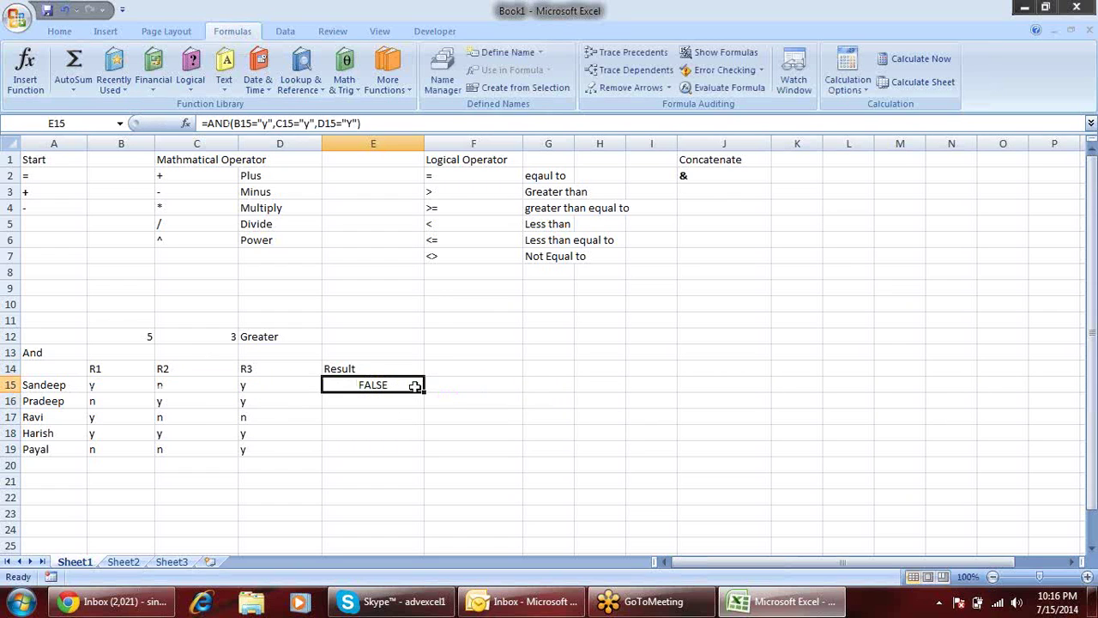
drag(423, 390, 424, 451)
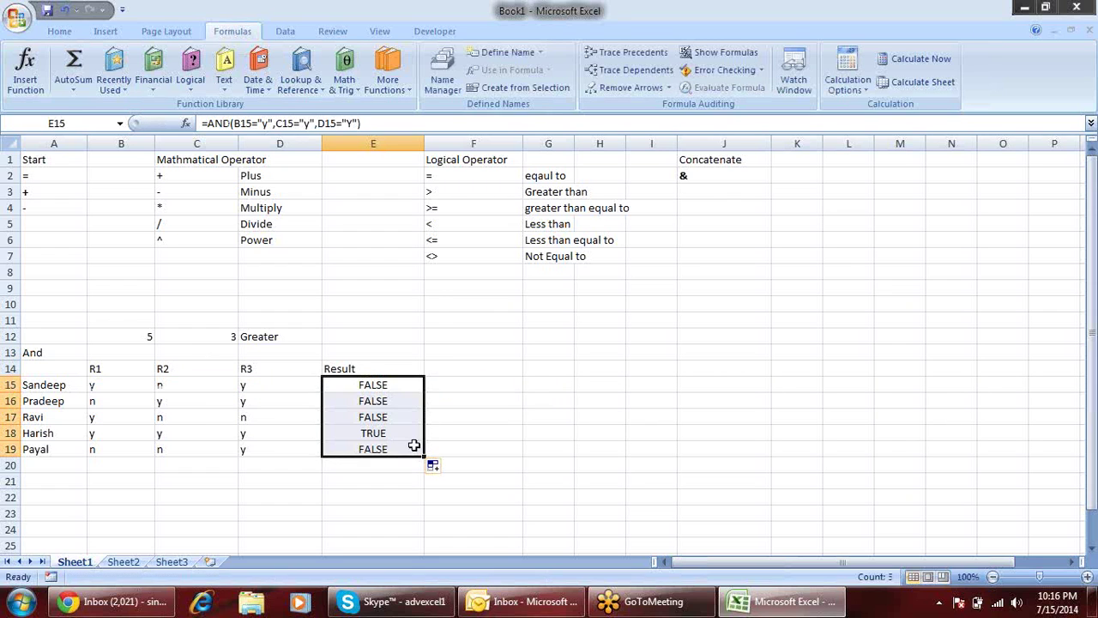
double_click(405, 384)
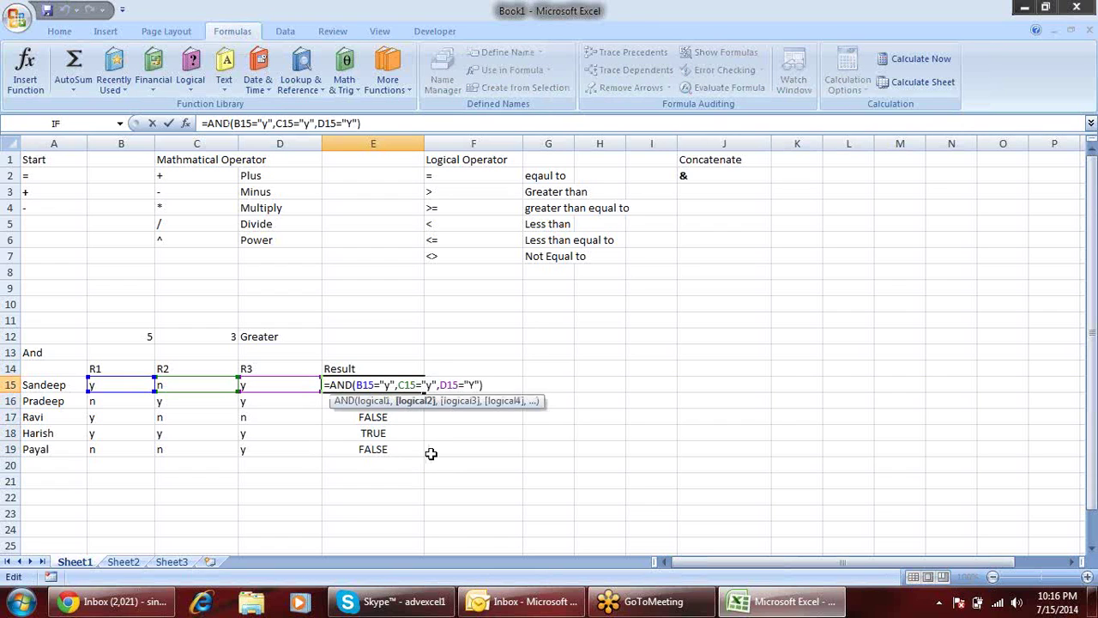
key(Escape)
drag(82, 435, 117, 432)
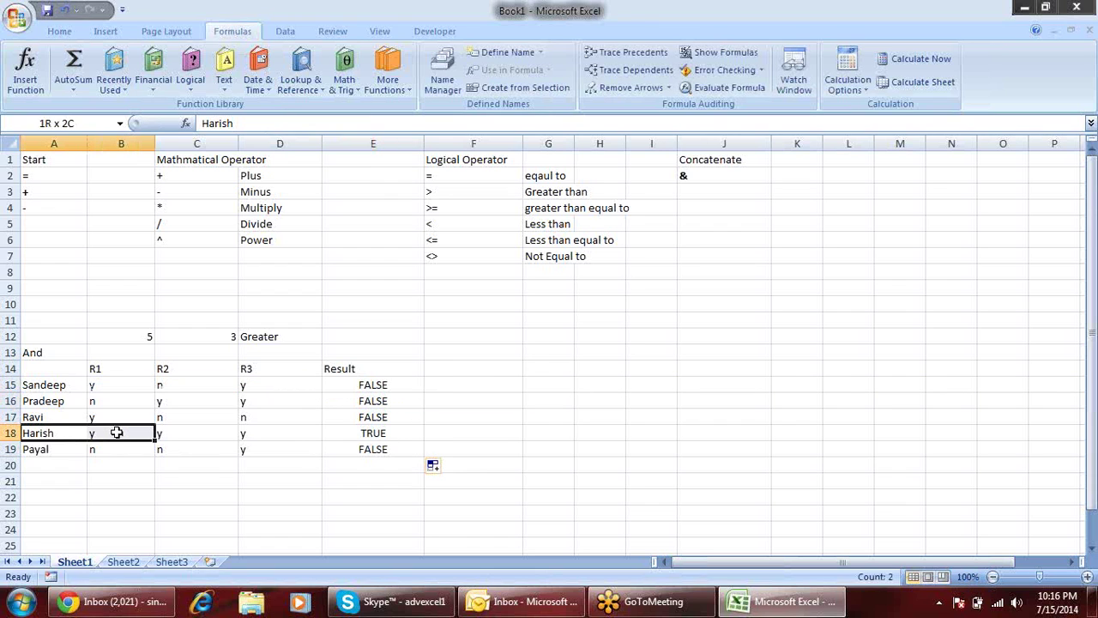
click(202, 433)
click(248, 432)
click(165, 443)
click(140, 432)
click(188, 434)
click(263, 432)
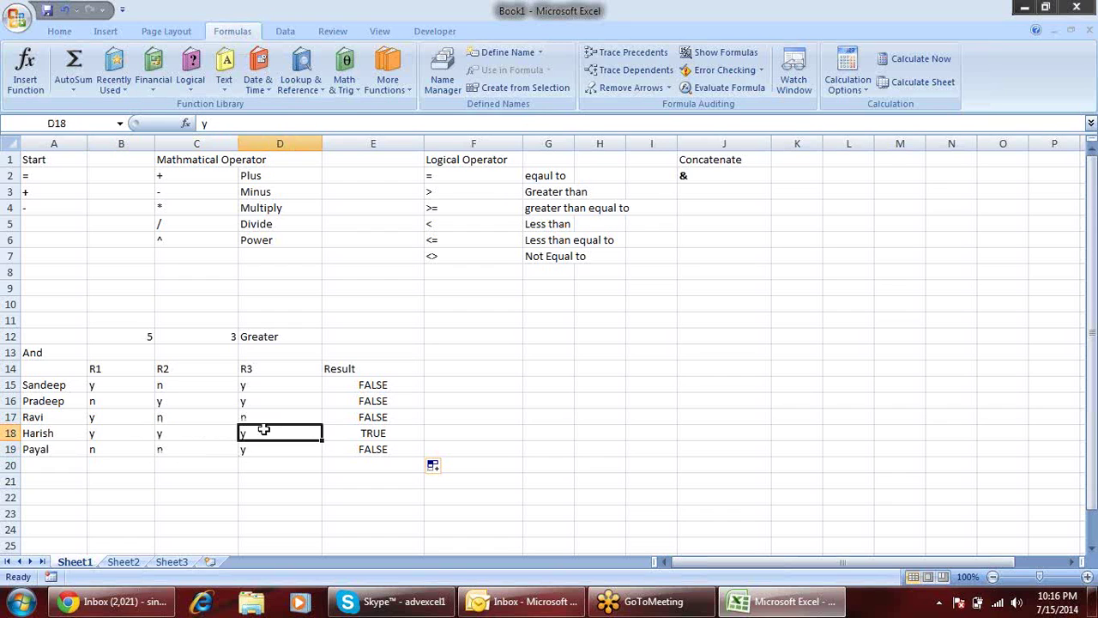
double_click(394, 433)
click(403, 383)
double_click(404, 383)
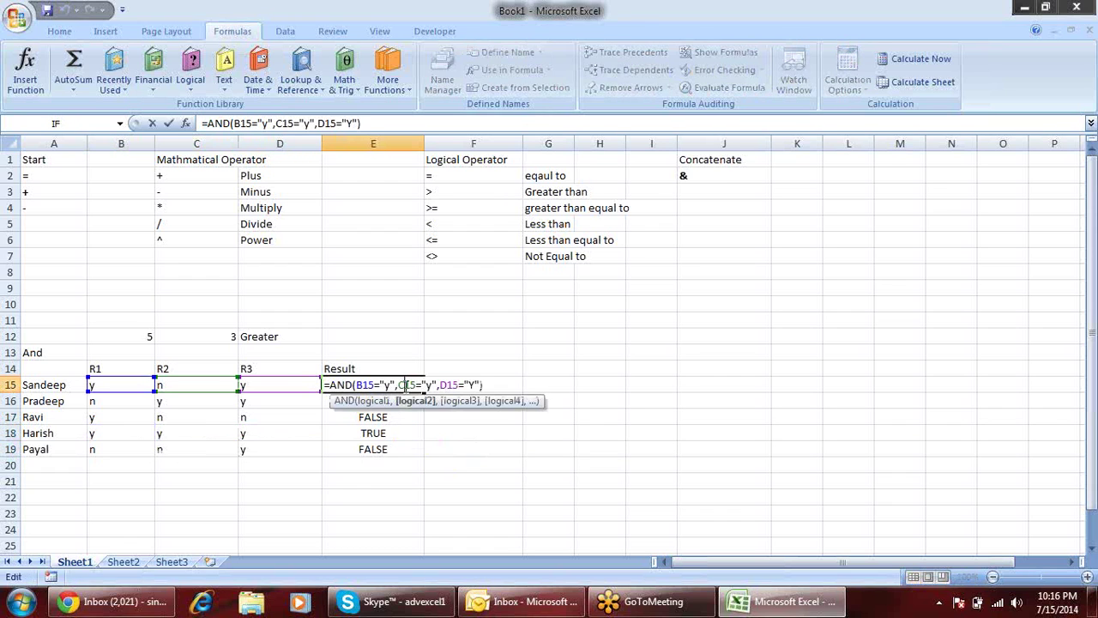
drag(398, 385, 356, 384)
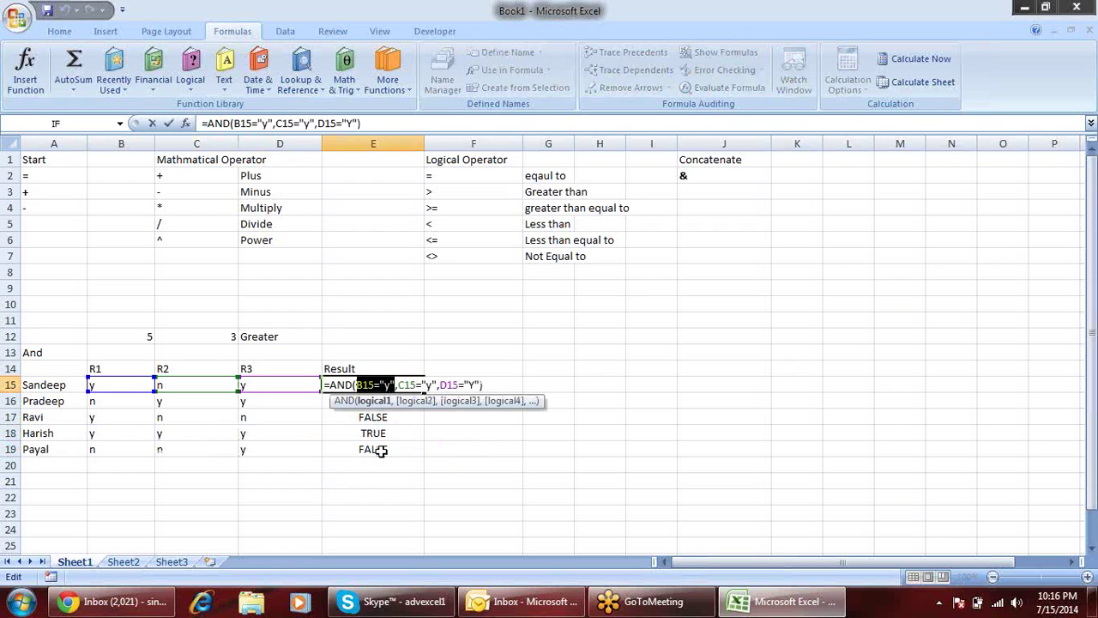
key(F9)
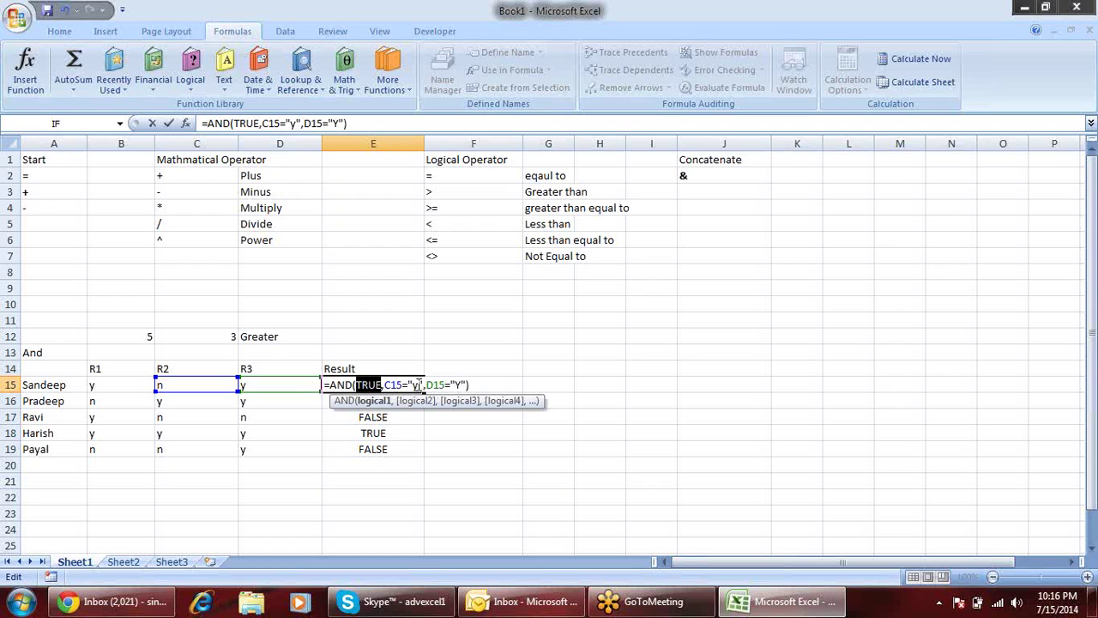
drag(424, 385, 383, 384)
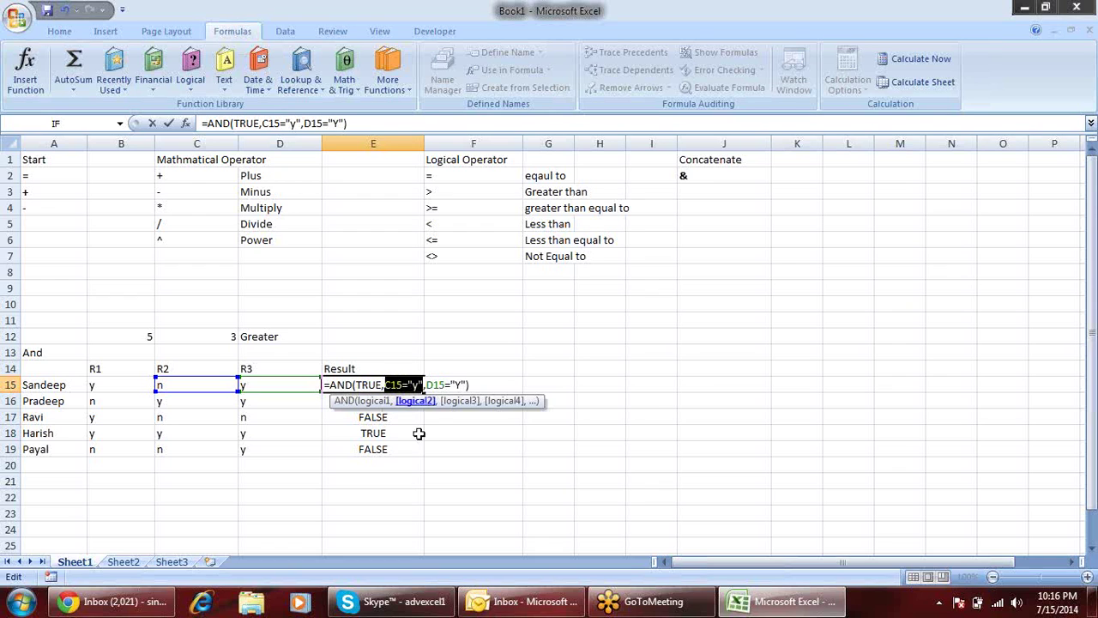
key(F9)
drag(458, 384, 423, 384)
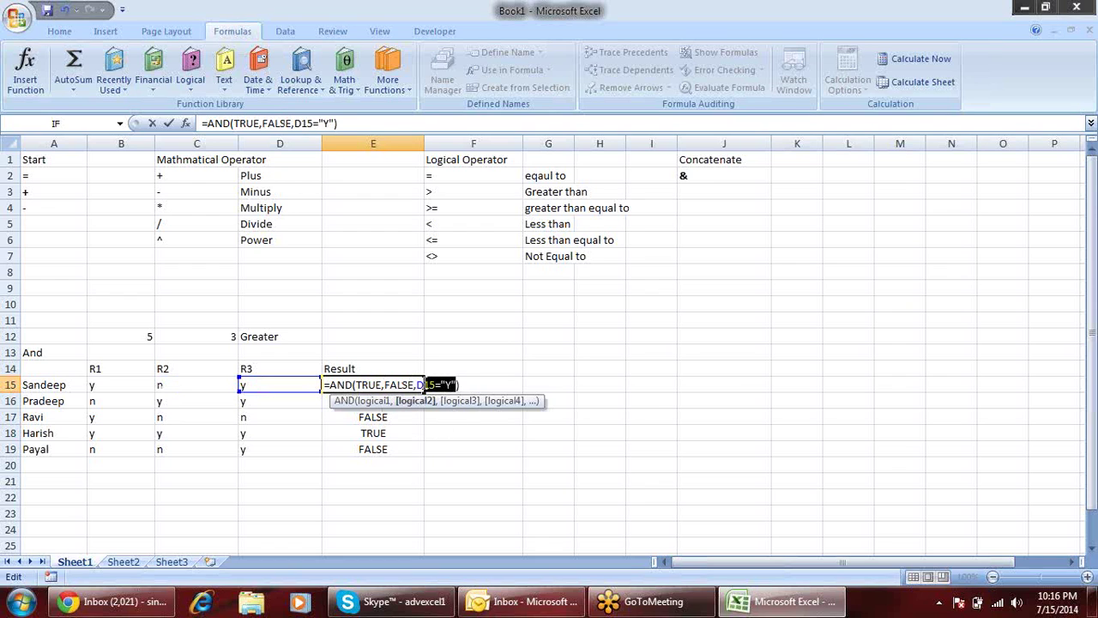
key(F9)
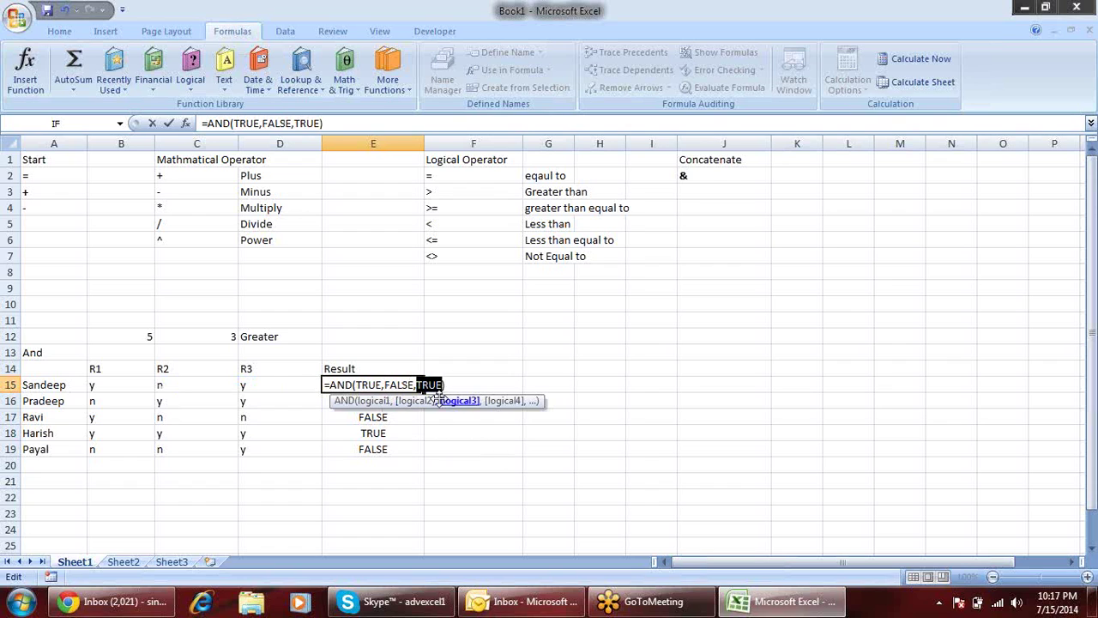
click(433, 385)
drag(384, 385, 408, 385)
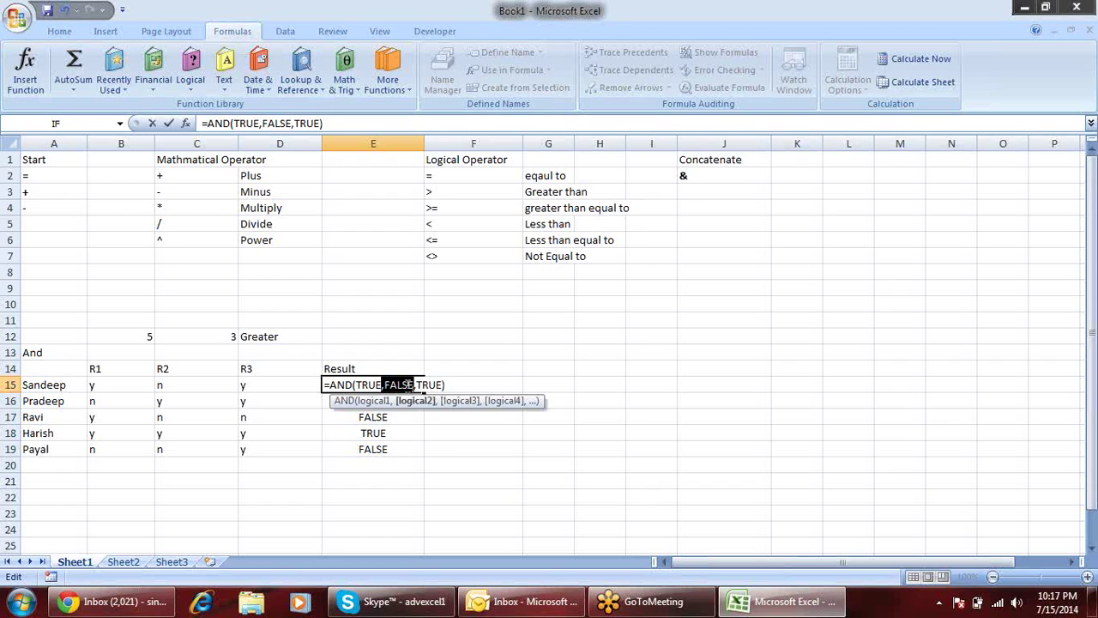
click(404, 385)
drag(453, 386, 336, 387)
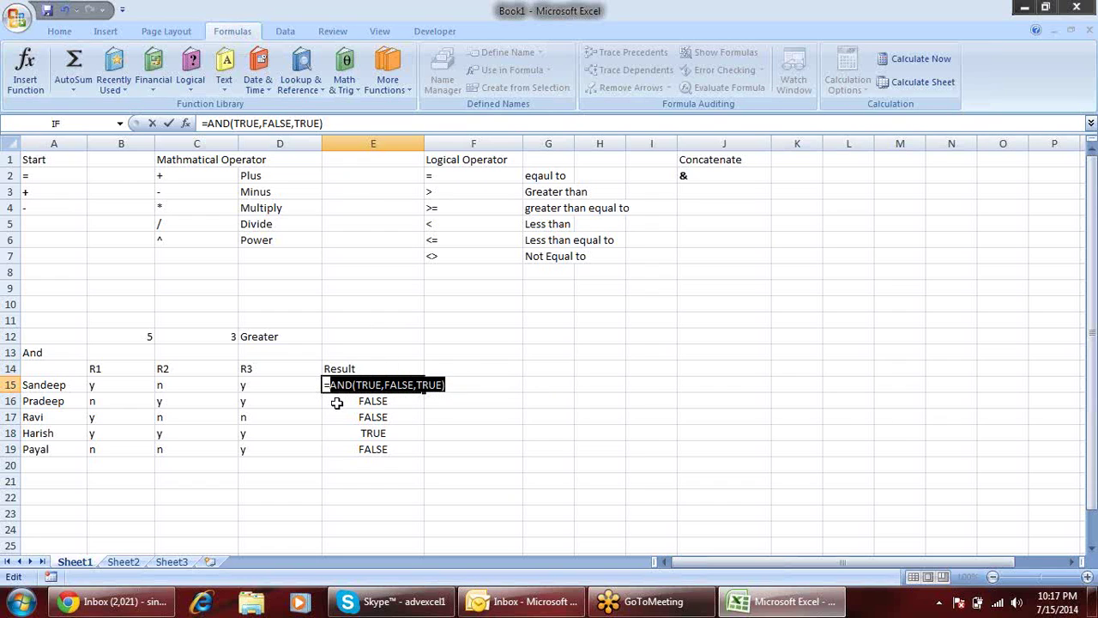
key(F9)
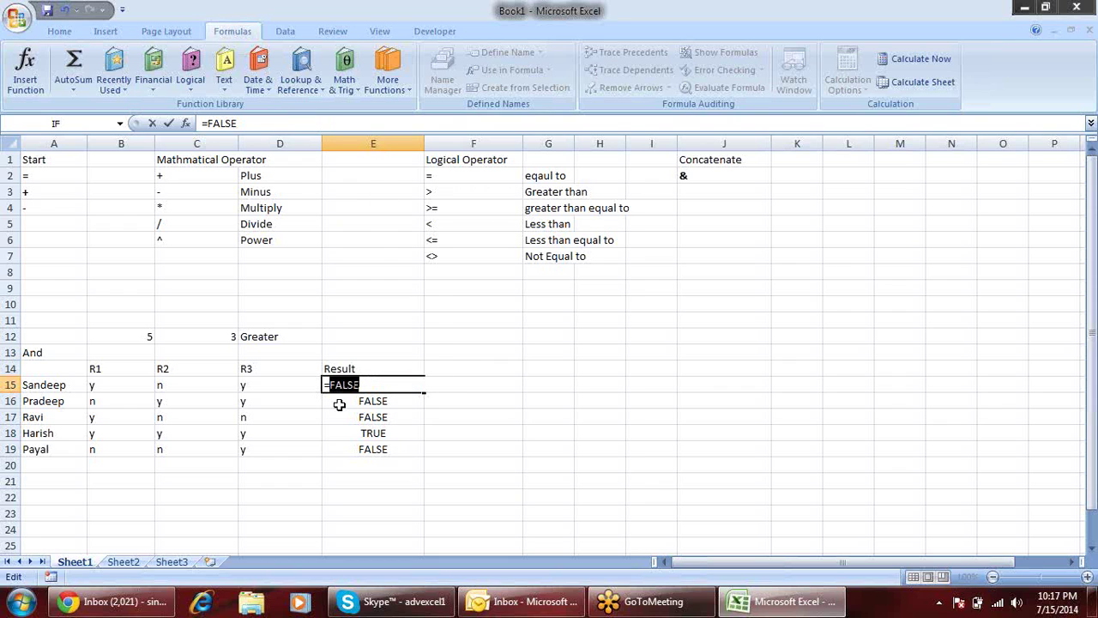
key(Escape)
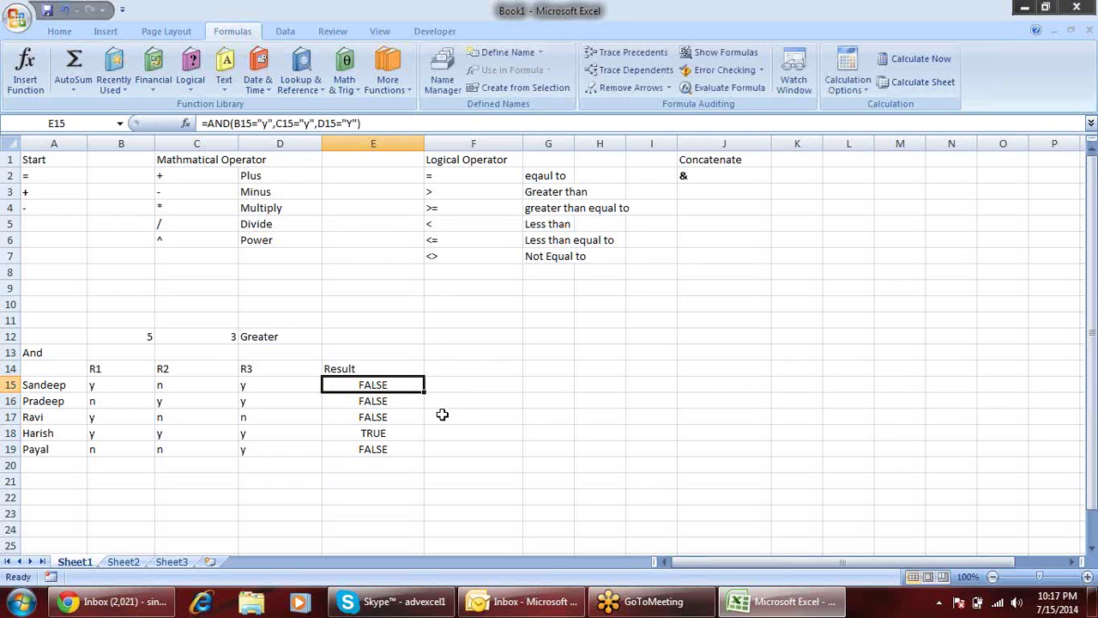
click(392, 433)
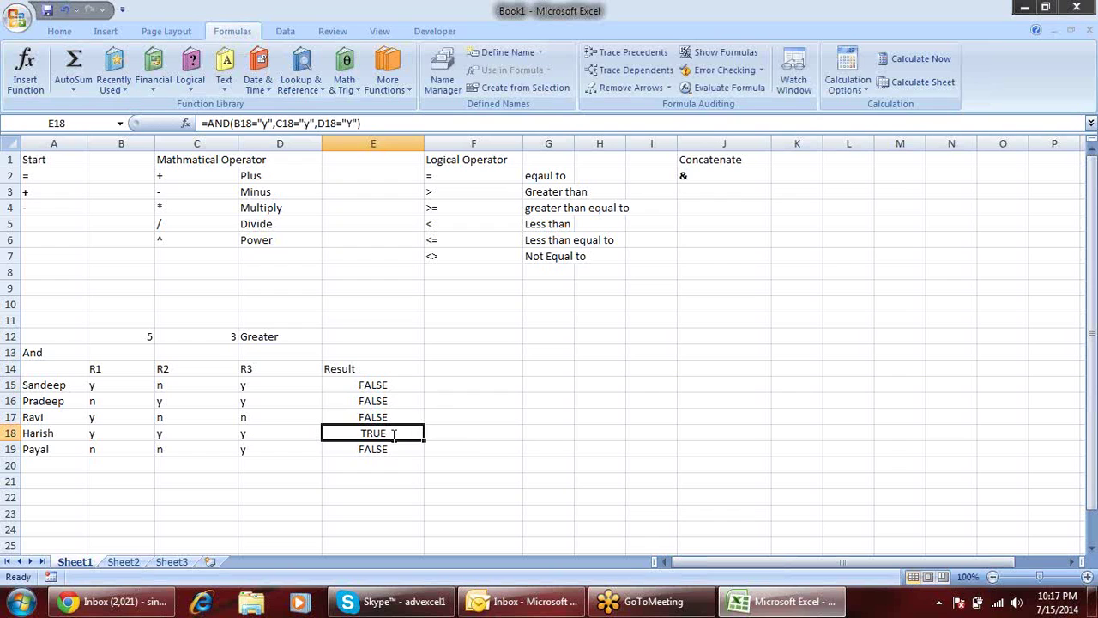
double_click(394, 434)
drag(397, 433, 364, 432)
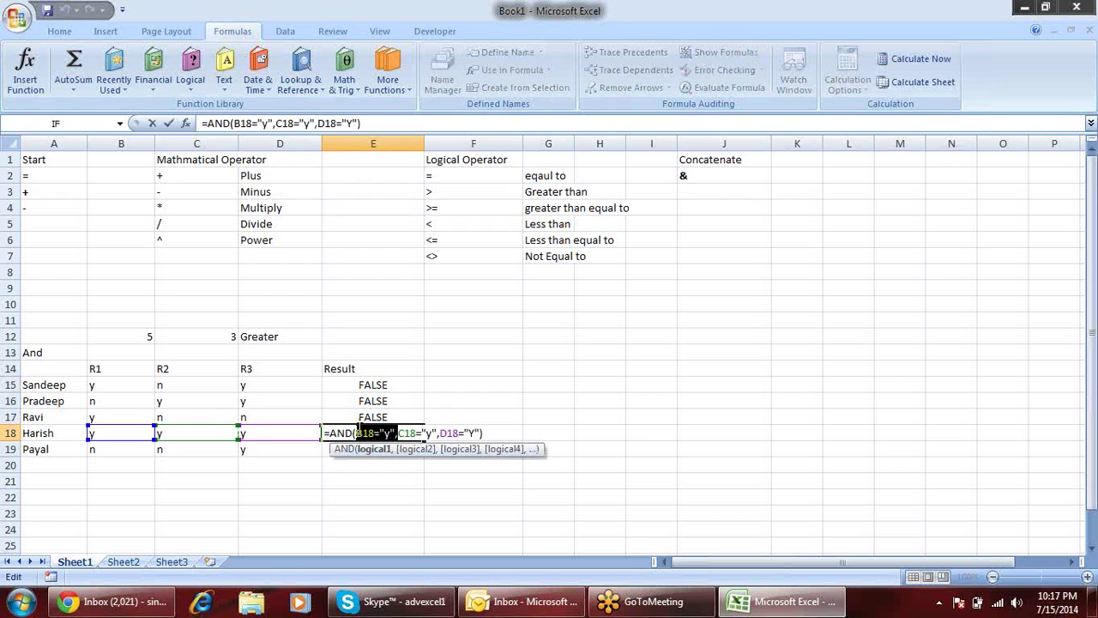
key(Return)
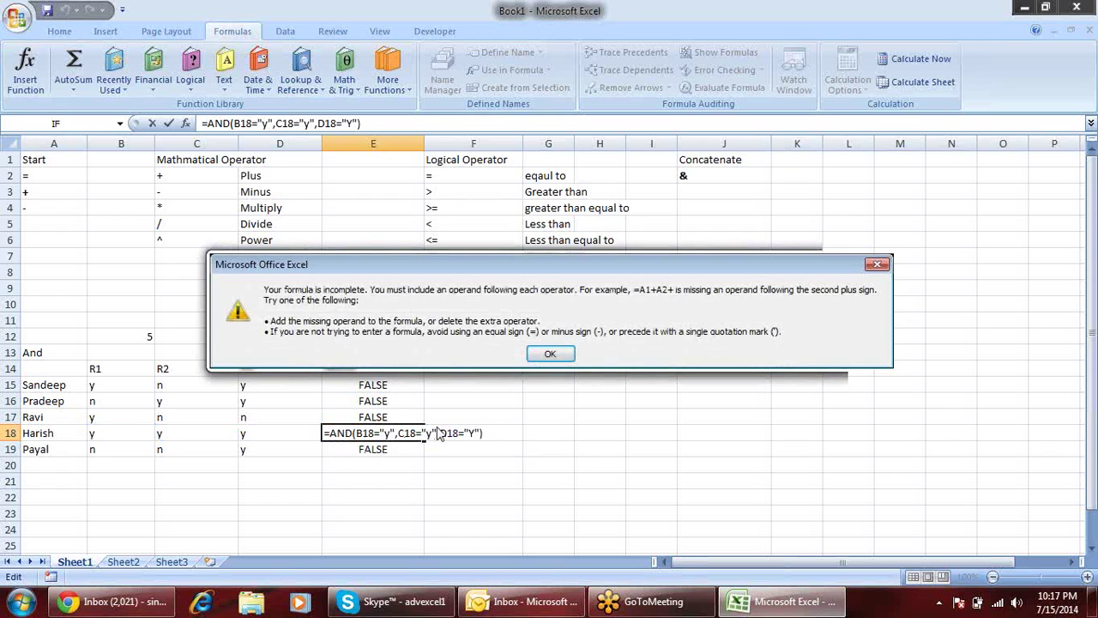
key(Return)
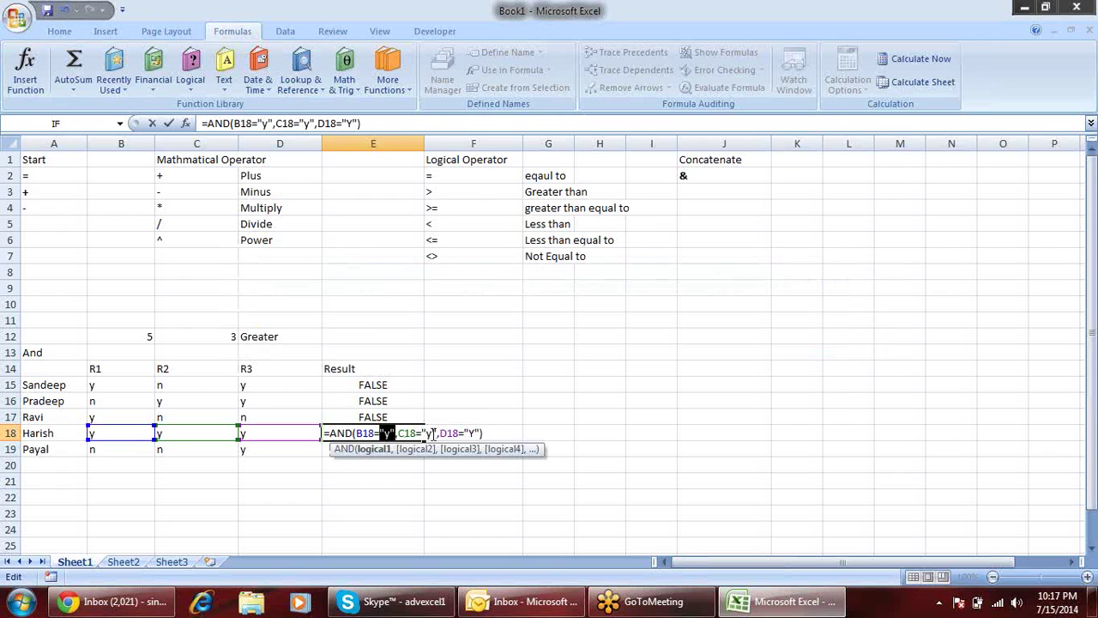
mouse_move(432, 434)
mouse_down()
mouse_move(397, 433)
mouse_move(421, 433)
mouse_up()
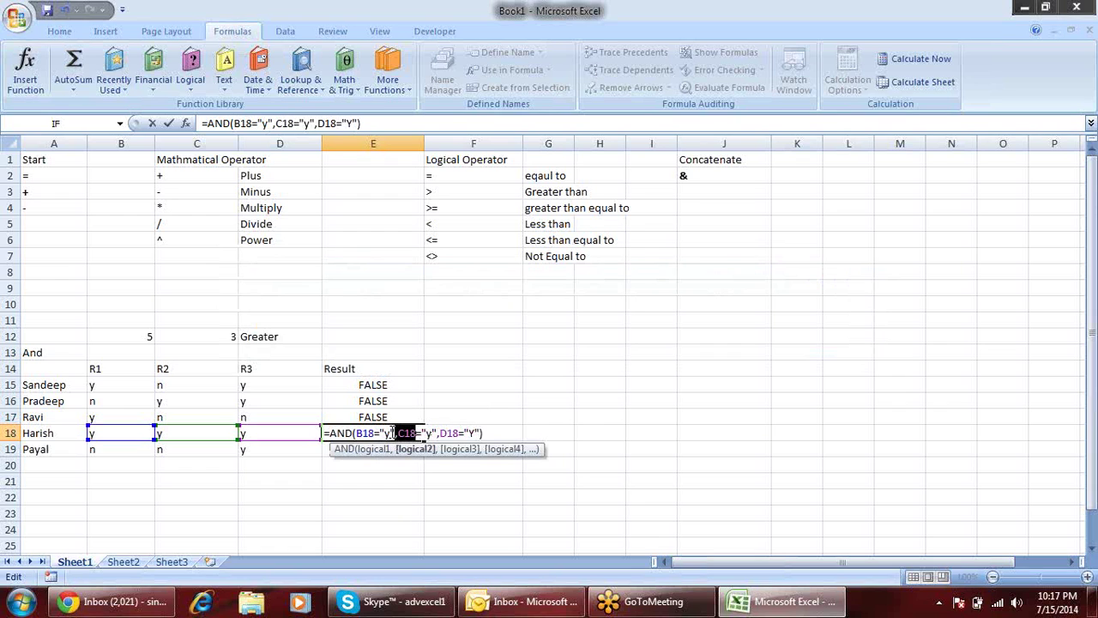
key(ctrl+Return)
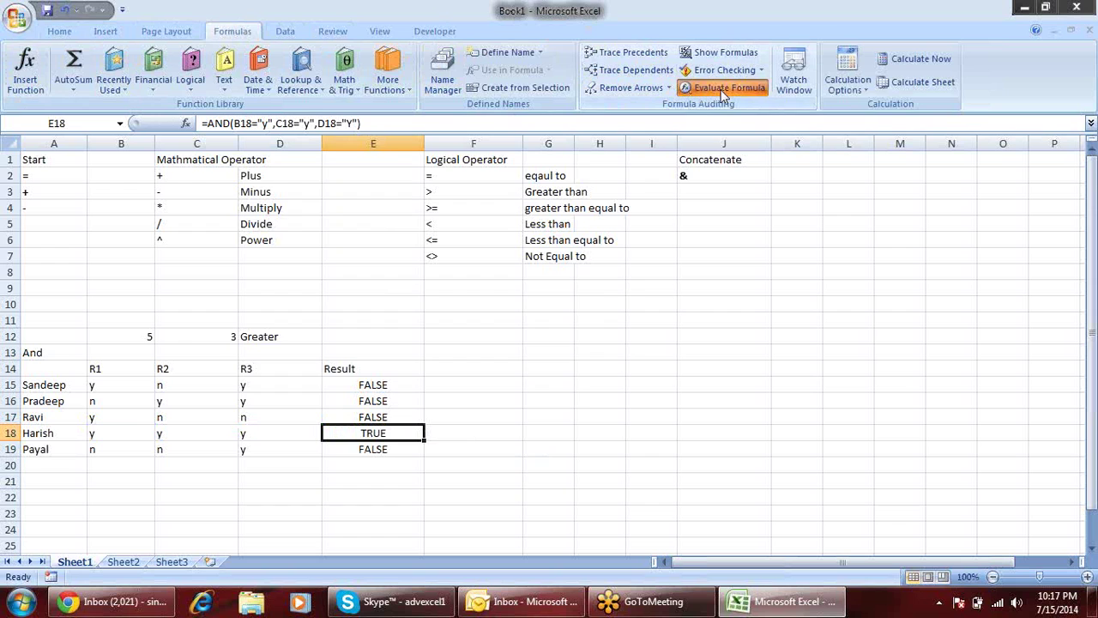
click(725, 87)
click(350, 369)
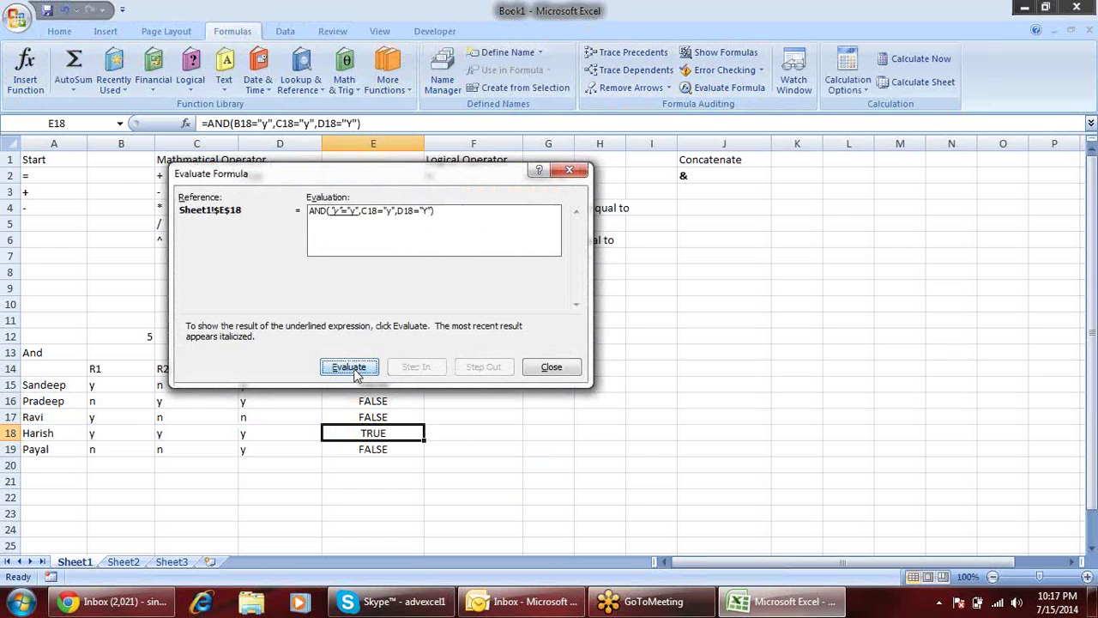
click(352, 369)
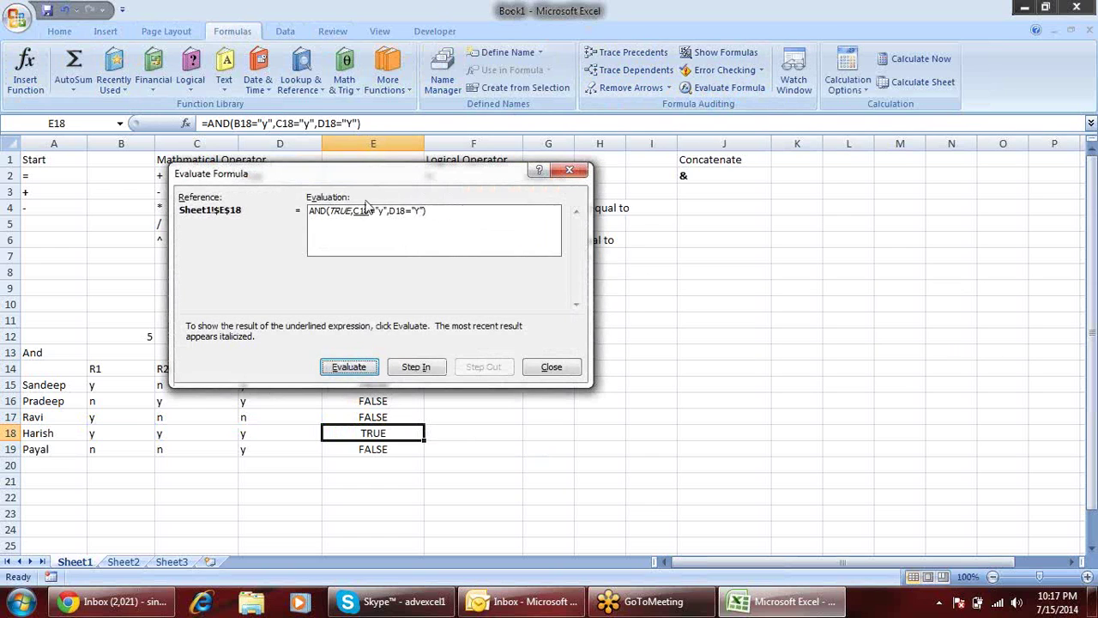
click(359, 369)
click(357, 369)
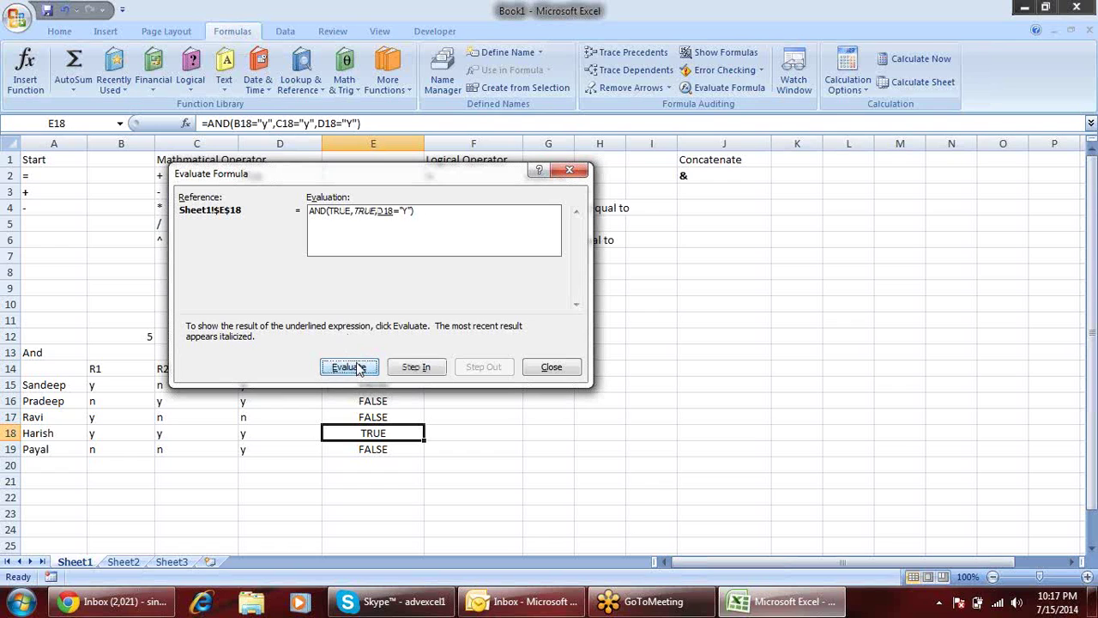
click(360, 369)
click(362, 369)
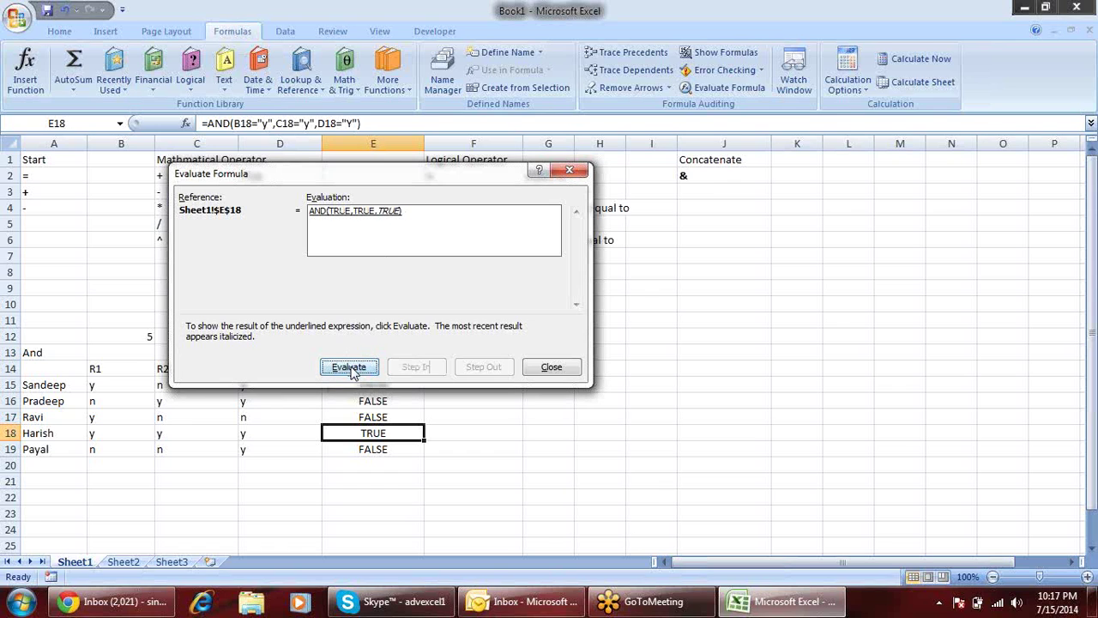
click(349, 369)
click(552, 366)
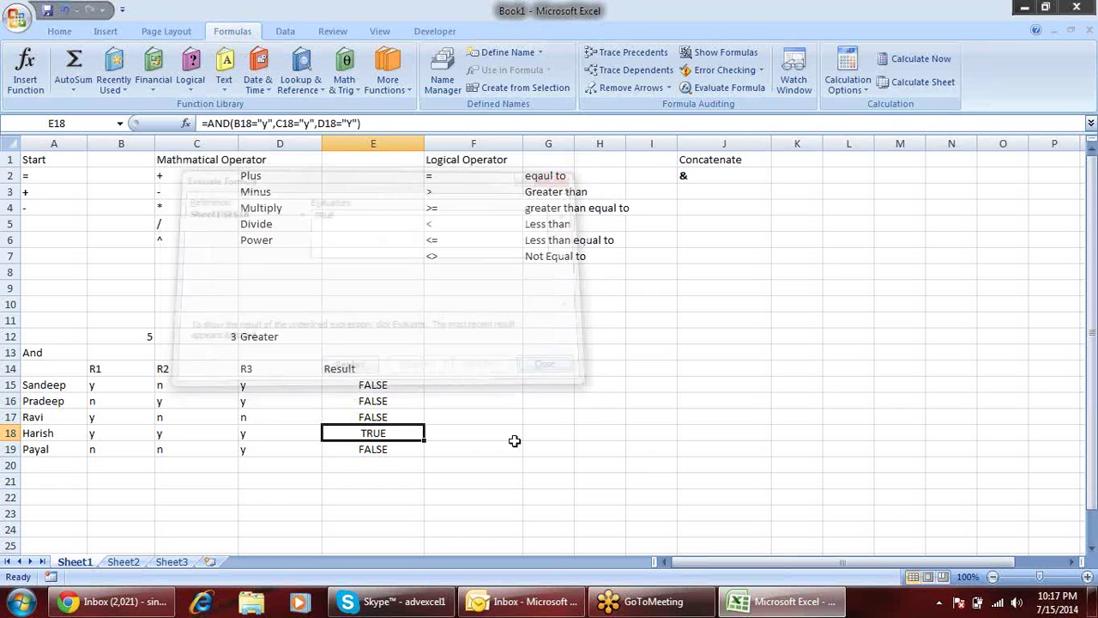
drag(371, 385, 372, 444)
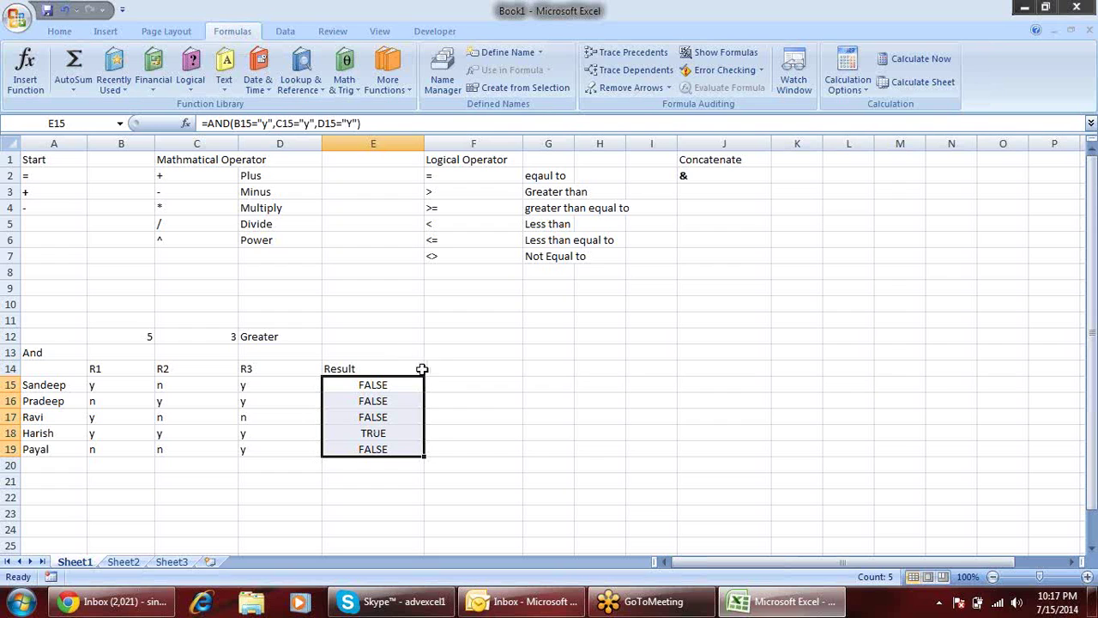
Enter an IF formula in F15 using E15 to show selected or rejected
click(455, 388)
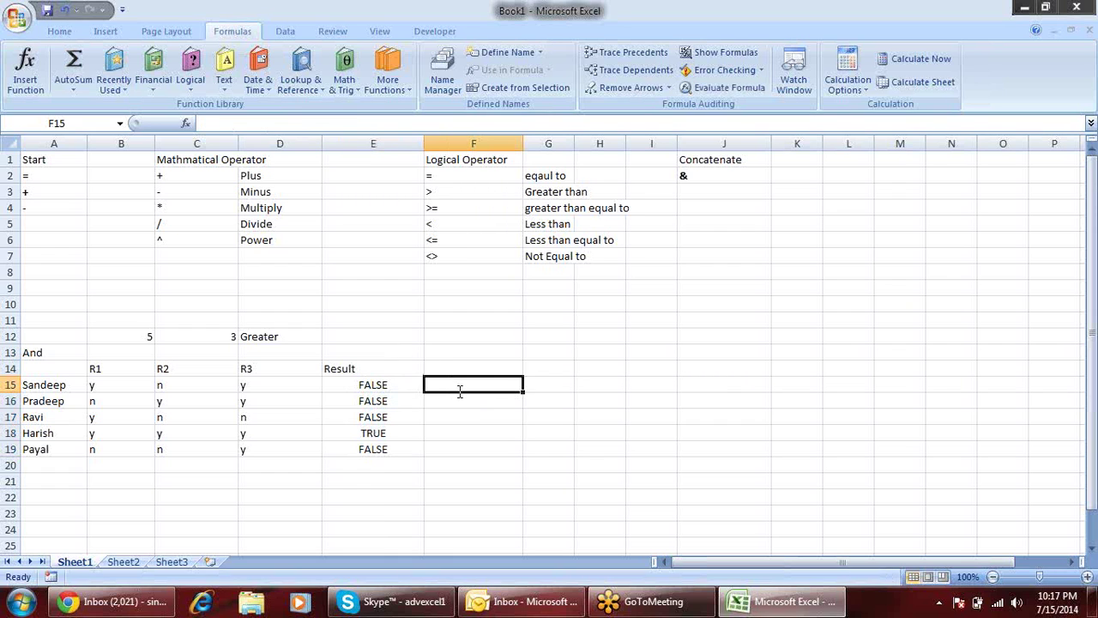
text(=fin)
key(Tab)
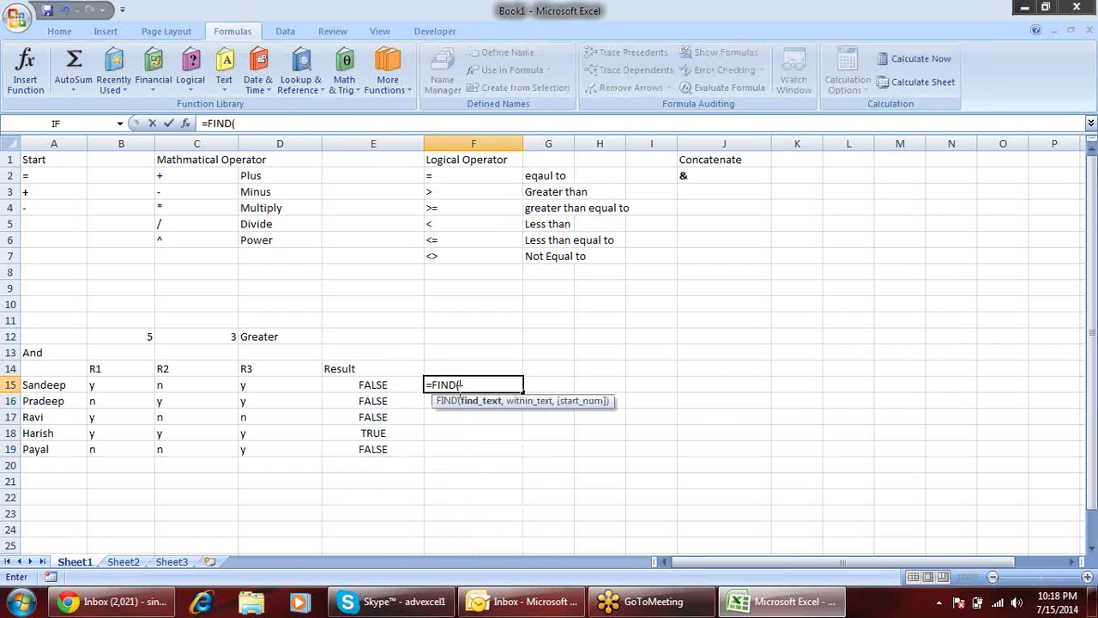
key(BackSpace)
key(BackSpace)
key(BackSpace)
key(BackSpace)
key(BackSpace)
text(i)
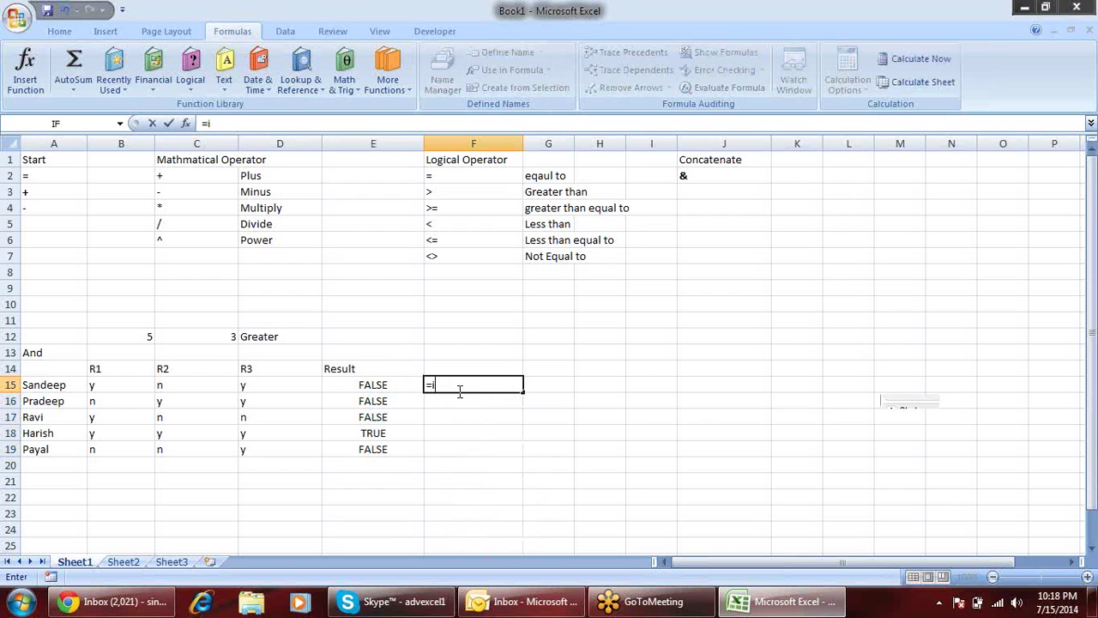
key(Tab)
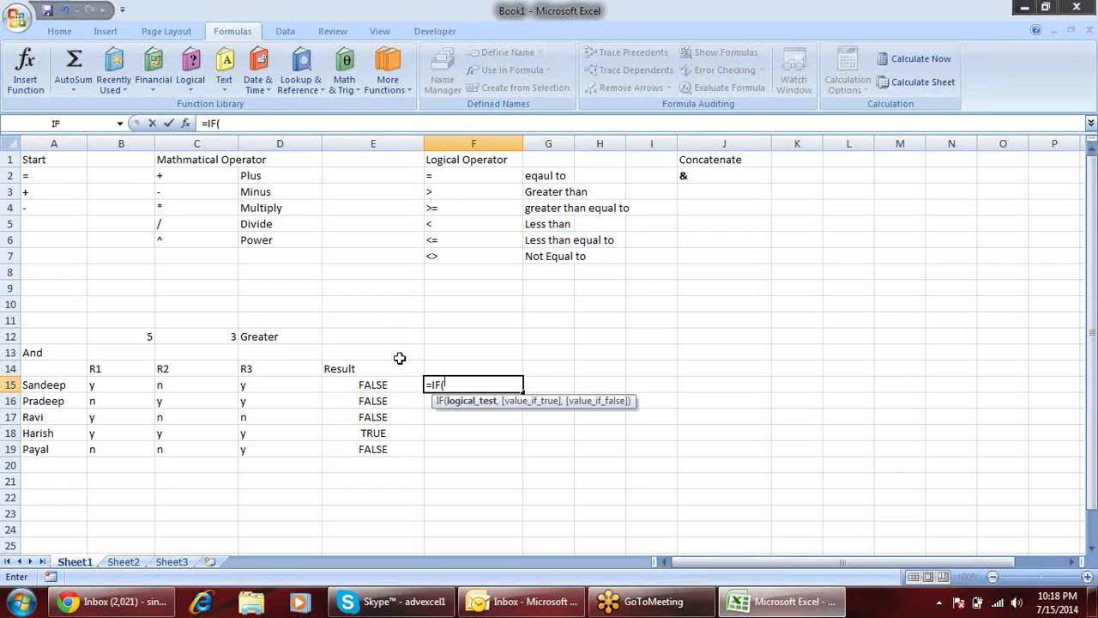
click(392, 384)
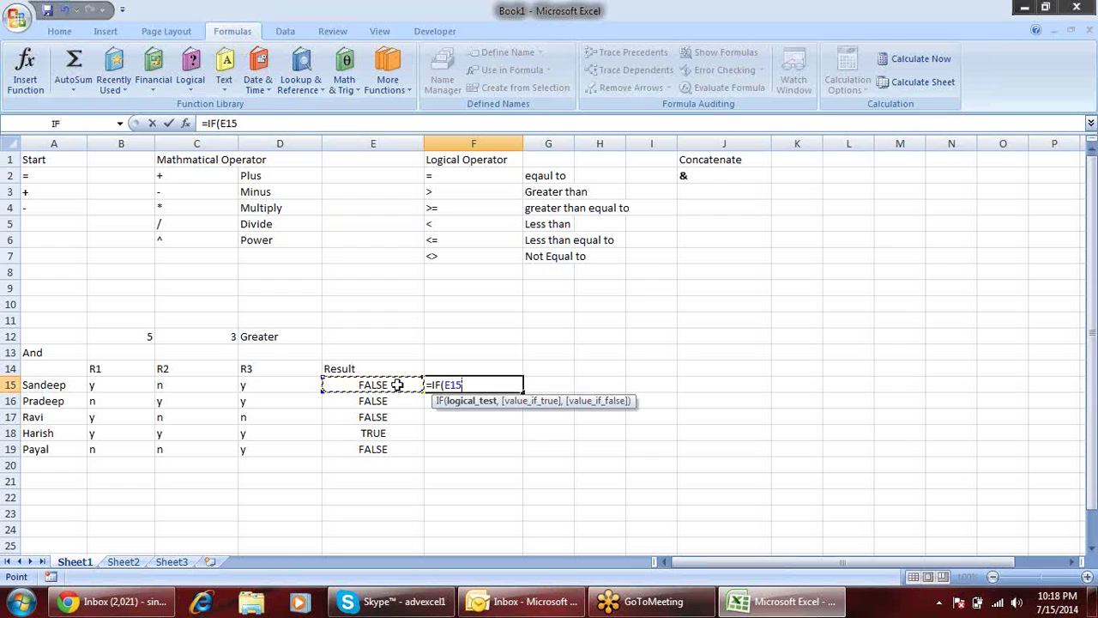
text(,)
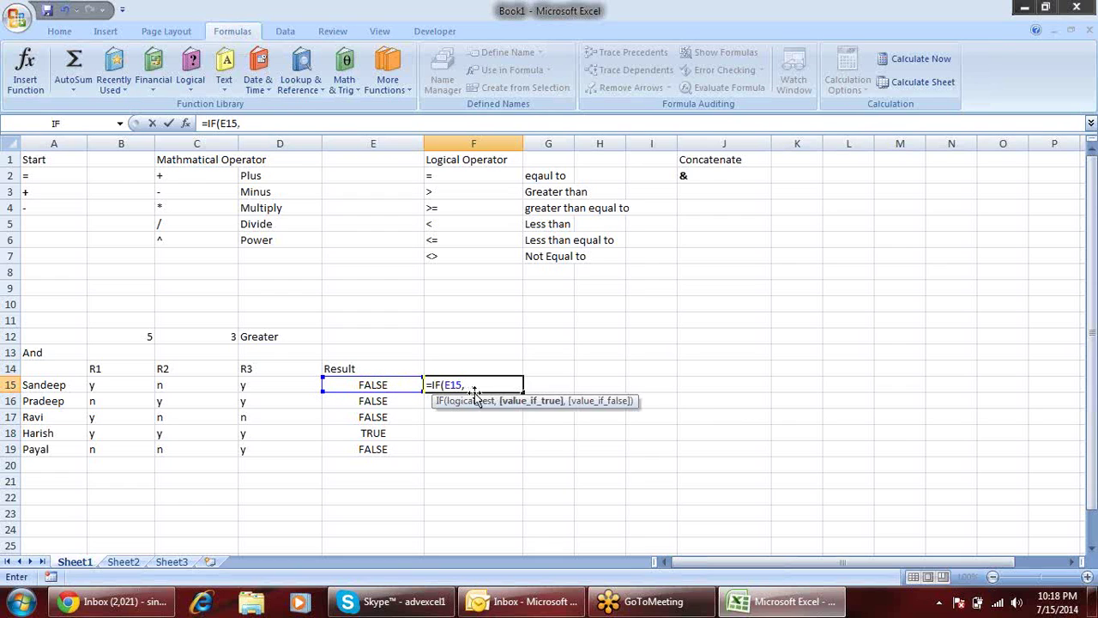
text("selected)
text(,)
text(re)
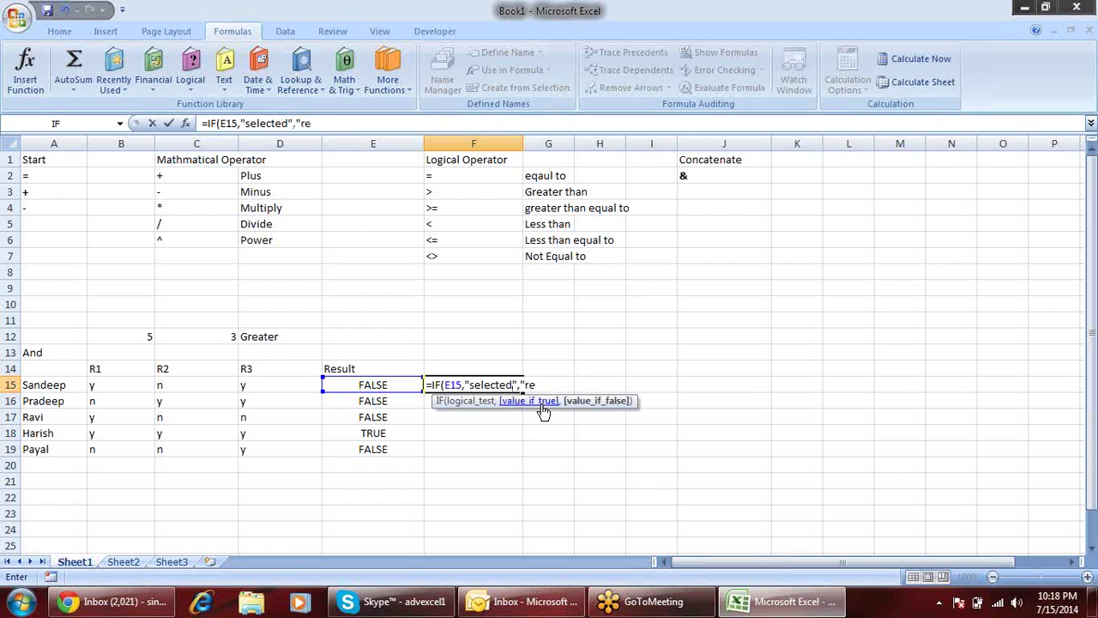
text(ject)
text('"))
key(Return)
Fill the F15 IF formula down to F19 and check the fourth row's result
click(511, 383)
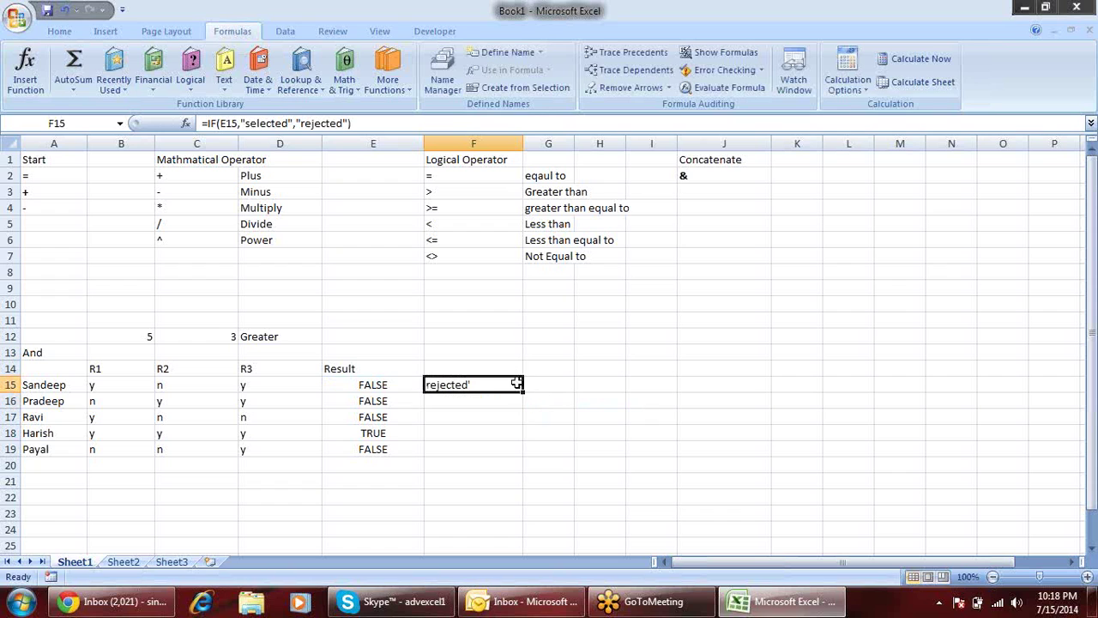
drag(524, 390, 515, 455)
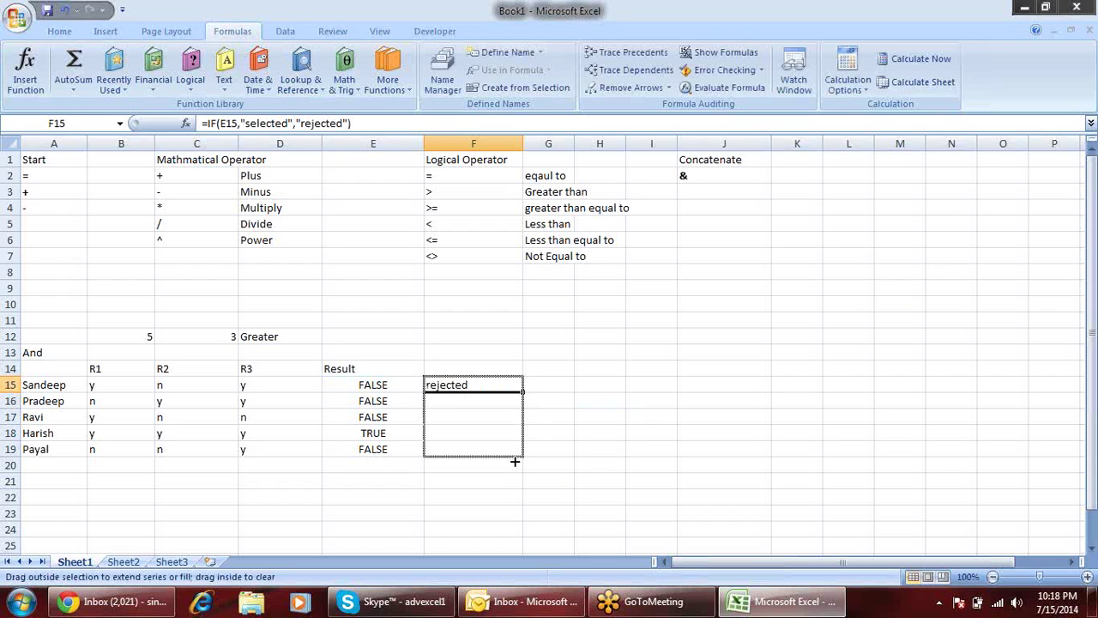
click(509, 436)
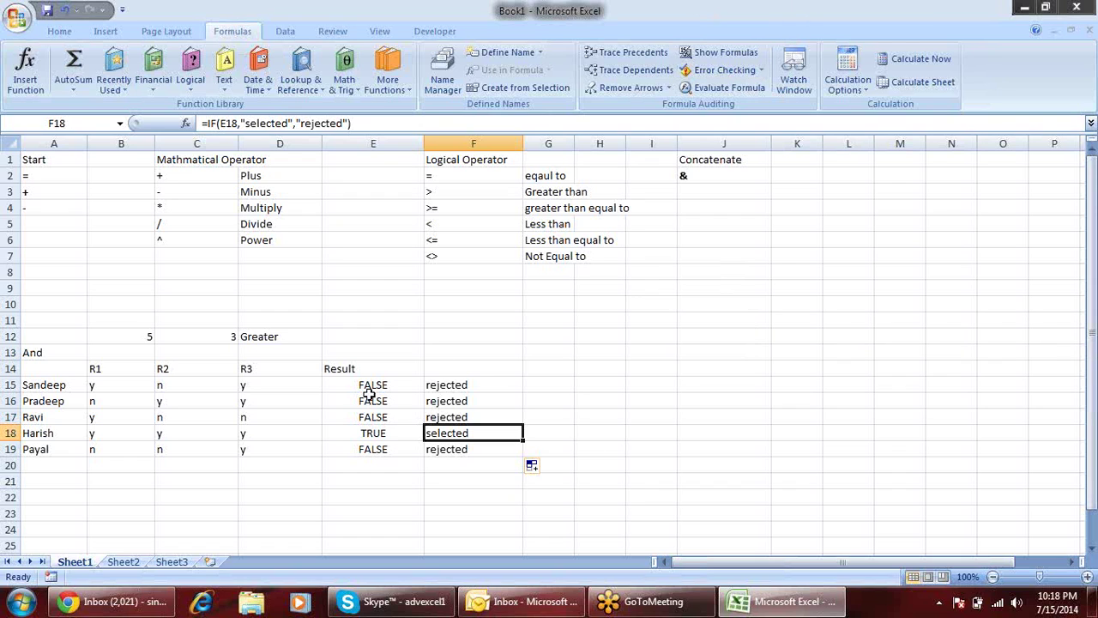
click(451, 384)
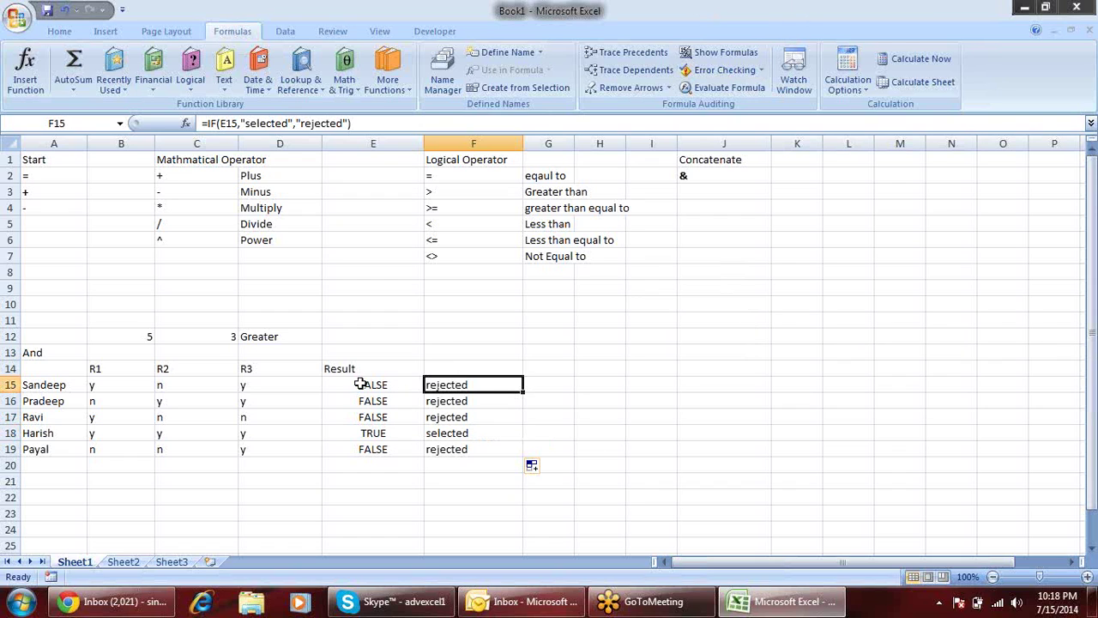
click(391, 387)
Copy the AND expression from the E15 formula, then cancel the edit
double_click(397, 387)
drag(506, 386, 464, 386)
click(325, 384)
key(shift+End)
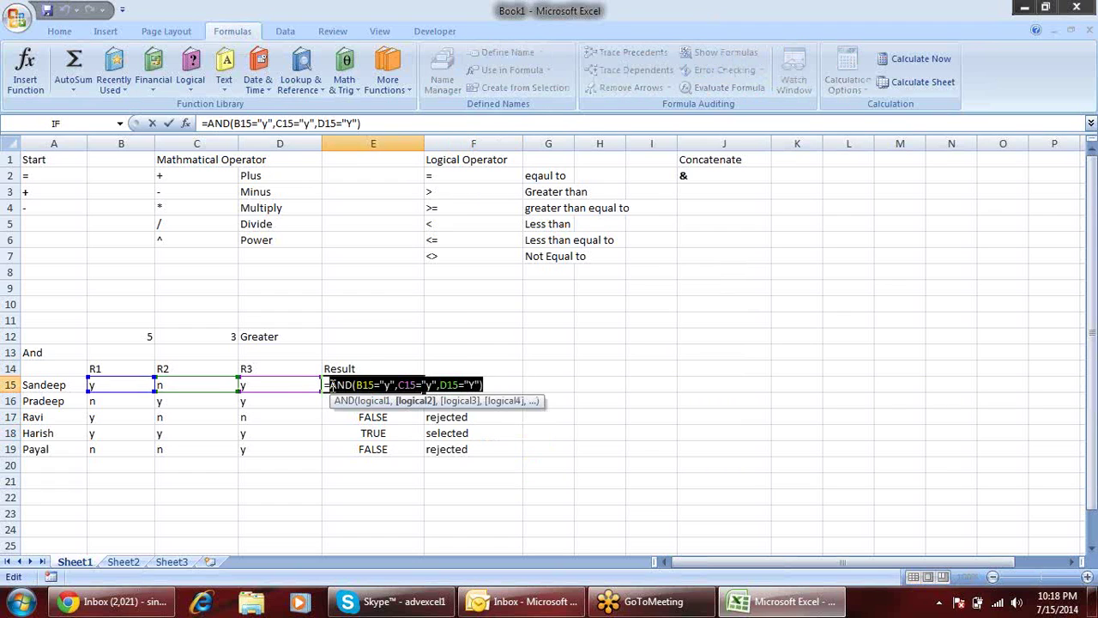
right_click(333, 385)
click(391, 410)
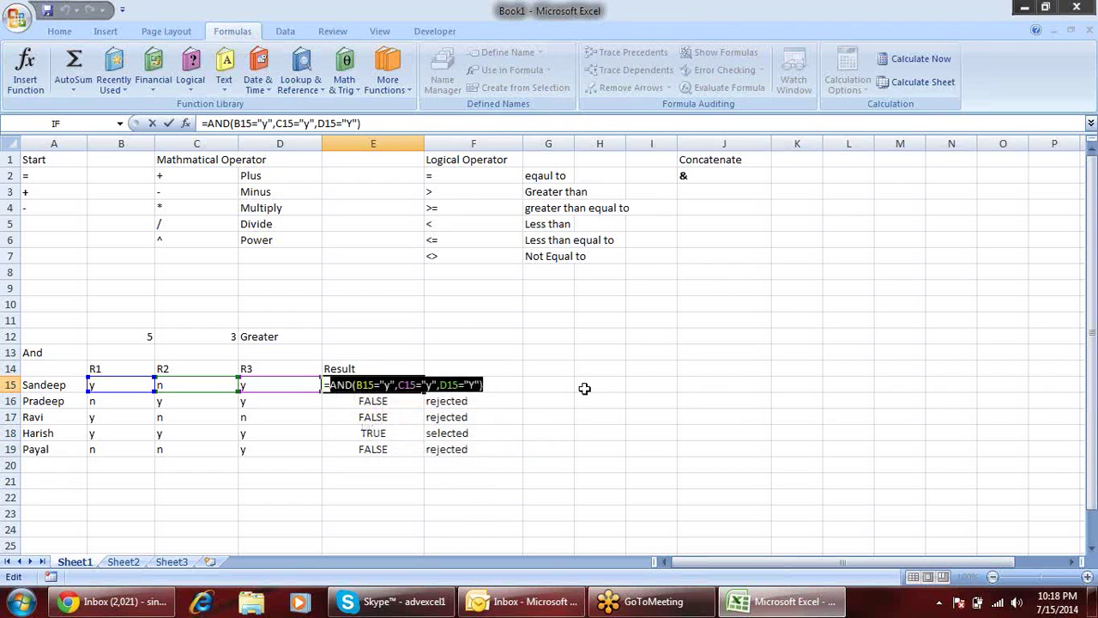
click(586, 387)
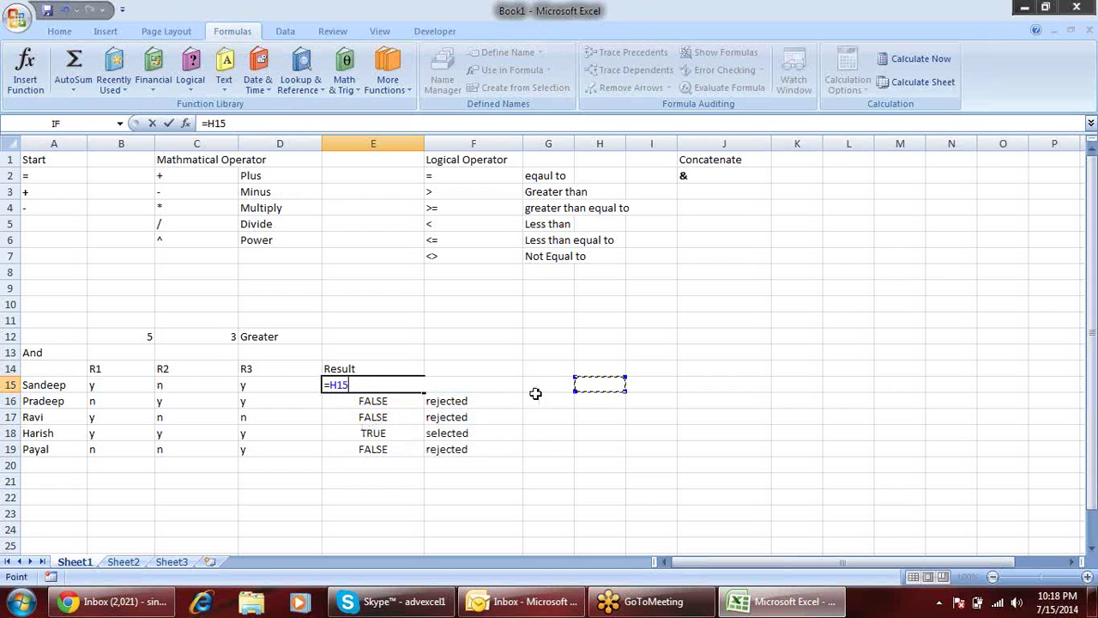
key(Escape)
Replace E15 in the F15 IF formula with AND(B15="y",C15="y",D15="Y")
double_click(488, 390)
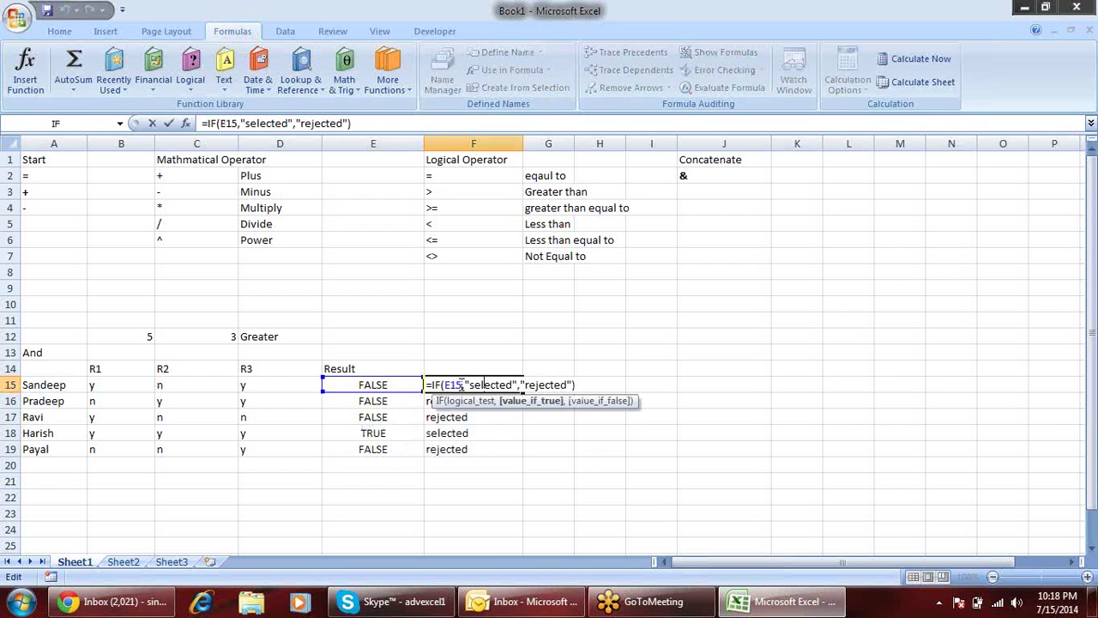
click(462, 386)
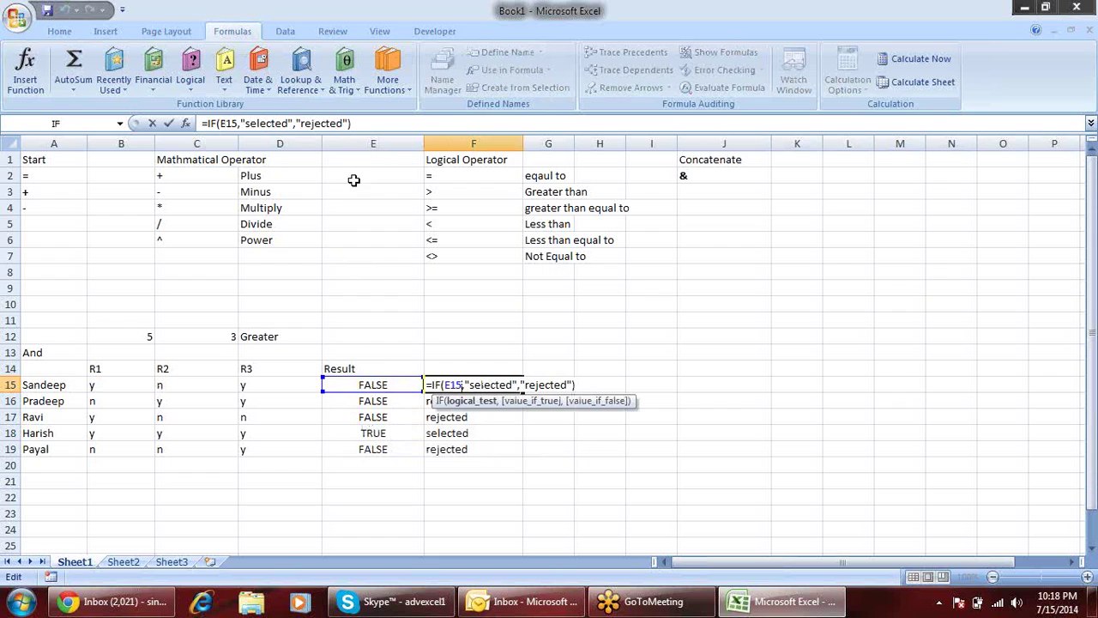
drag(461, 385, 451, 385)
text(AND(B15="y",C15="y",D15="Y"))
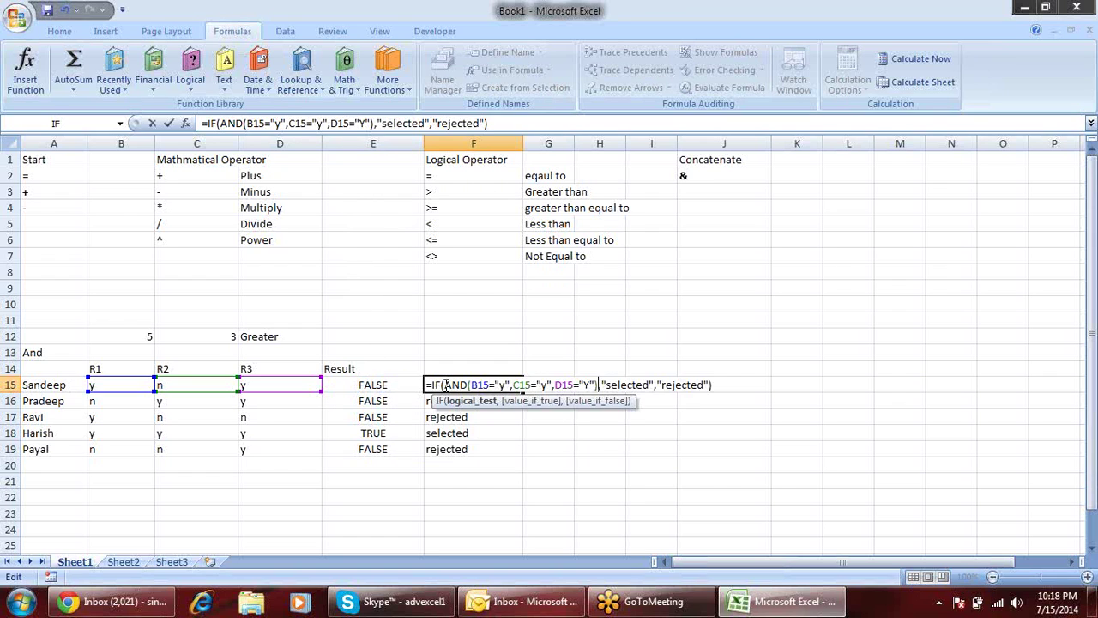
key(Return)
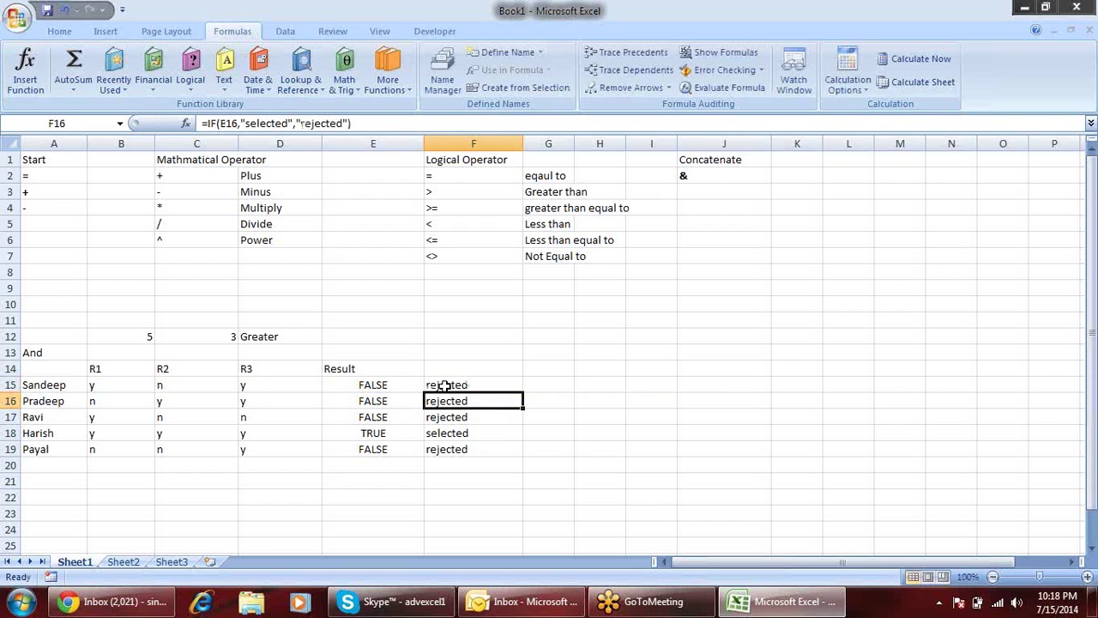
Fill the combined formula down to F19 and move F15:F19 into E15:E19
click(447, 386)
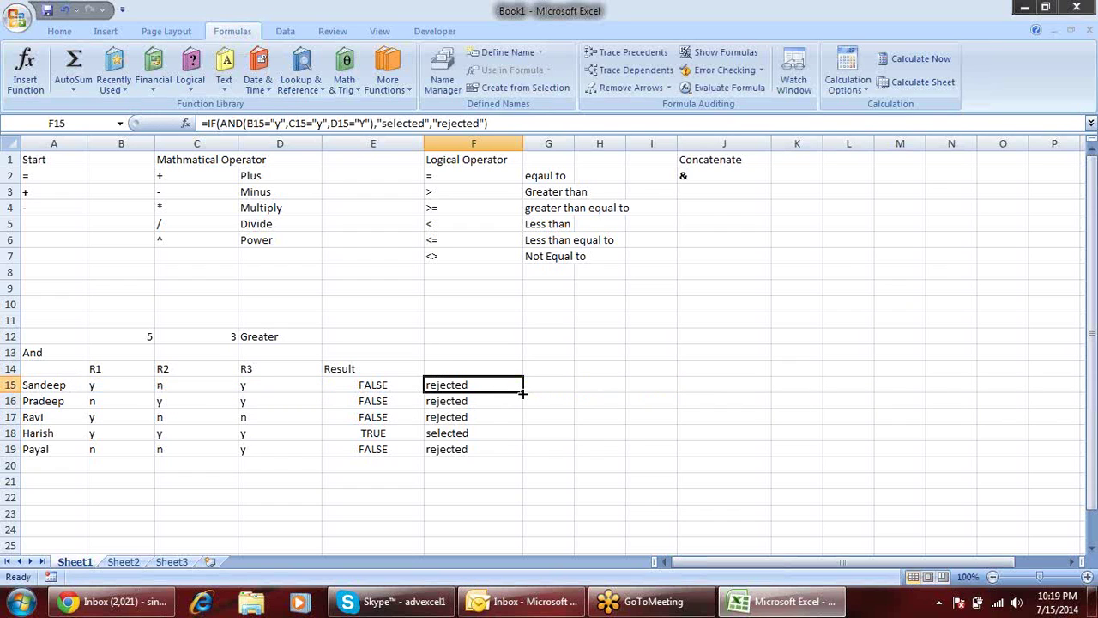
drag(522, 392, 527, 455)
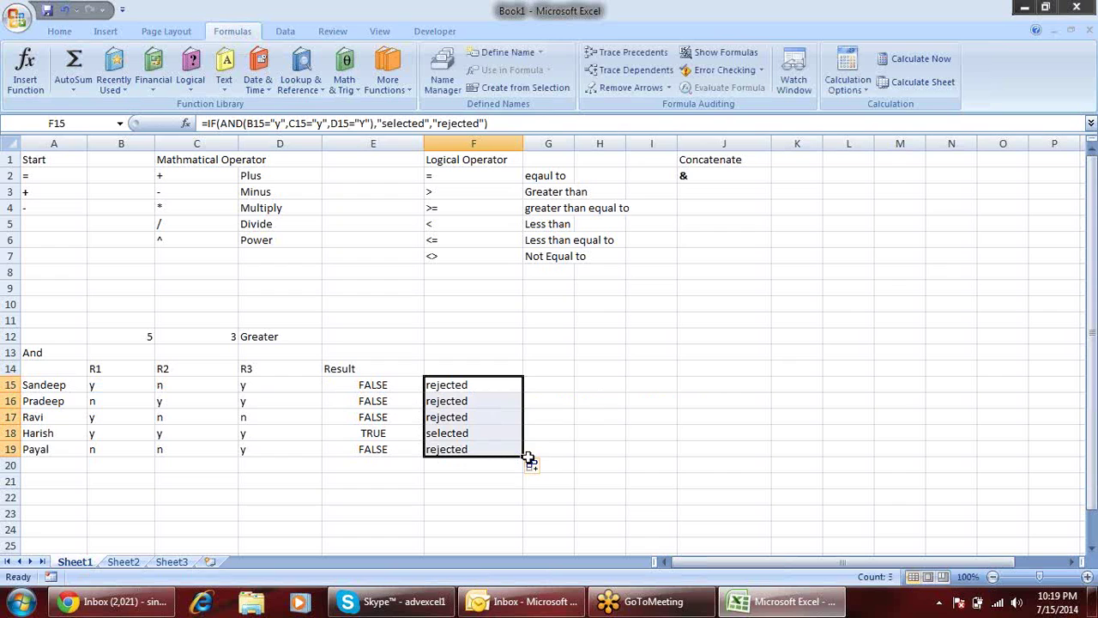
key(ctrl+c)
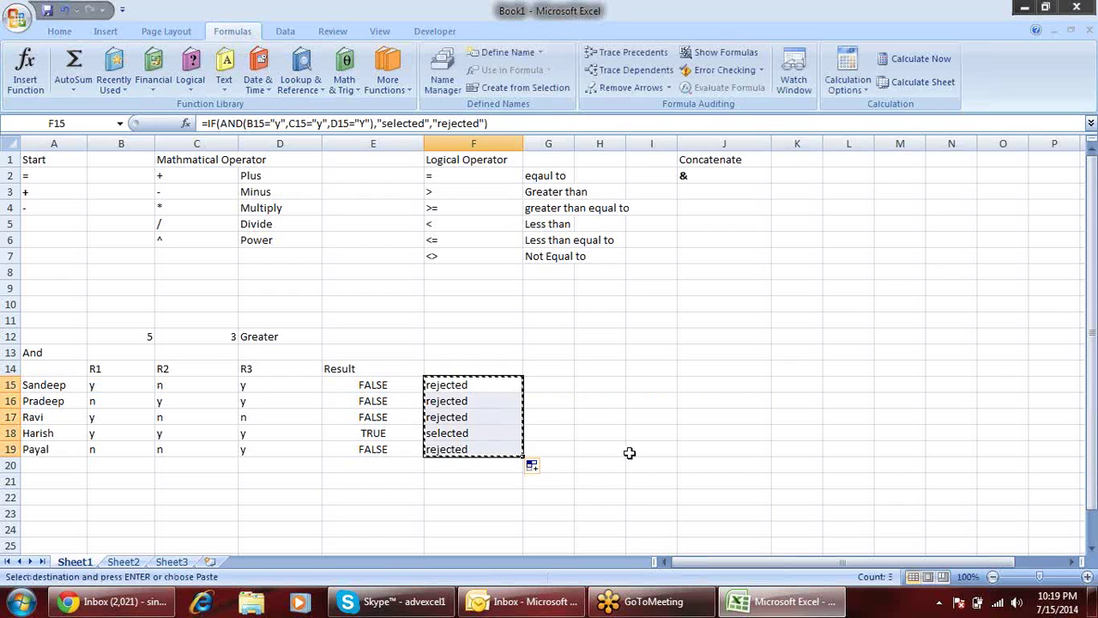
click(388, 386)
key(Return)
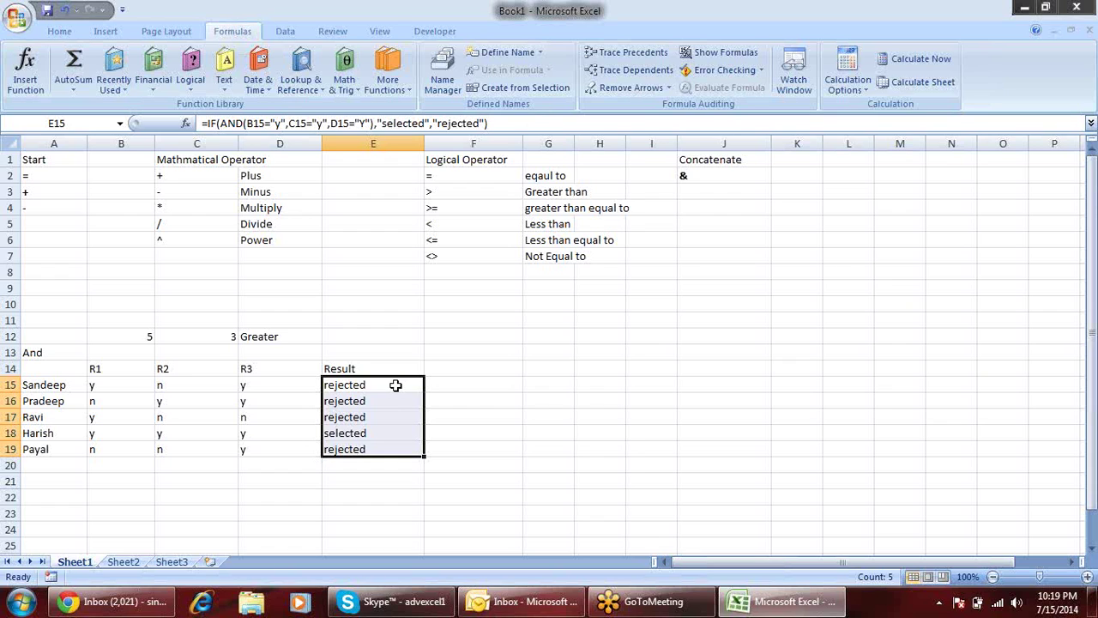
Copy the E15 Result formula into J8 and inspect its shifted G8:I8 references
click(399, 413)
click(391, 386)
key(ctrl+c)
click(705, 273)
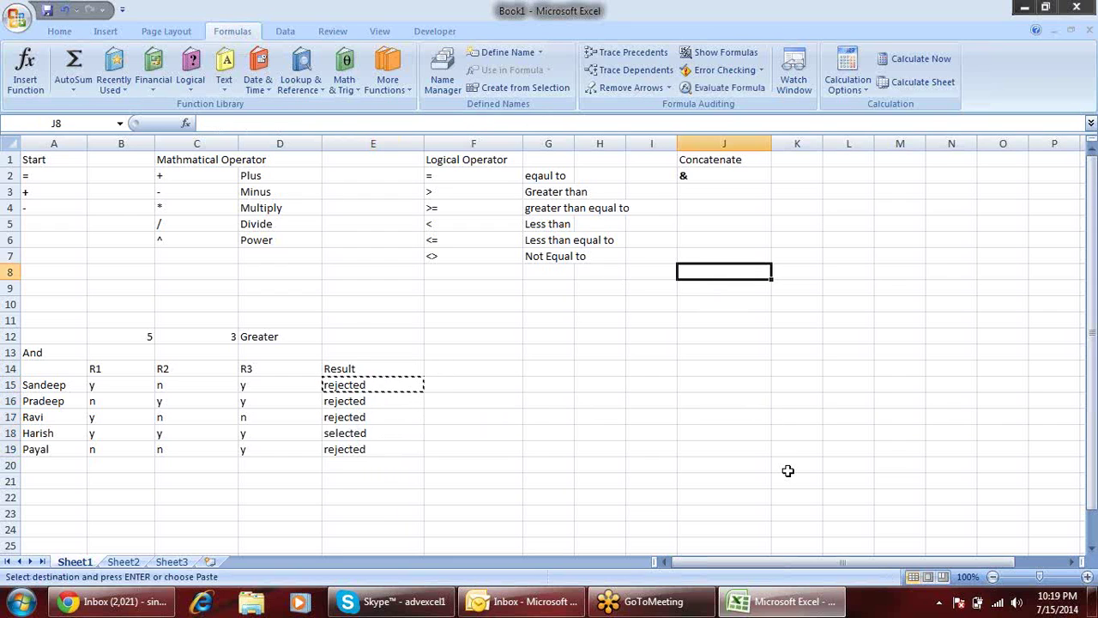
key(Return)
key(F2)
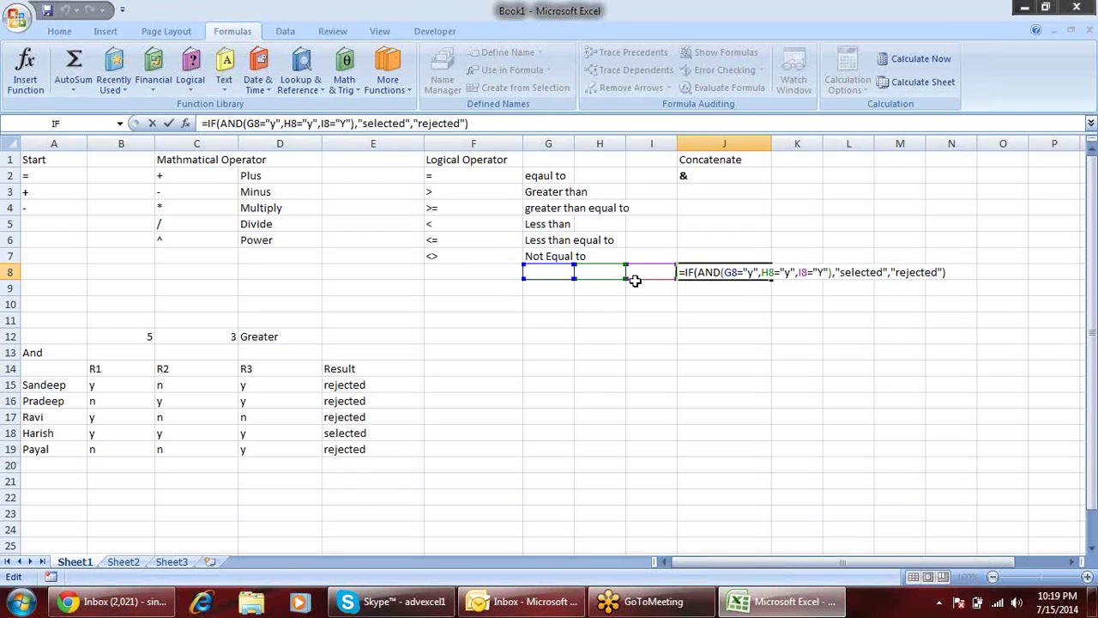
key(ctrl+Return)
Move the E15 formula to H12, inspect its references, then move it back to E15
click(348, 393)
key(ctrl+c)
click(606, 339)
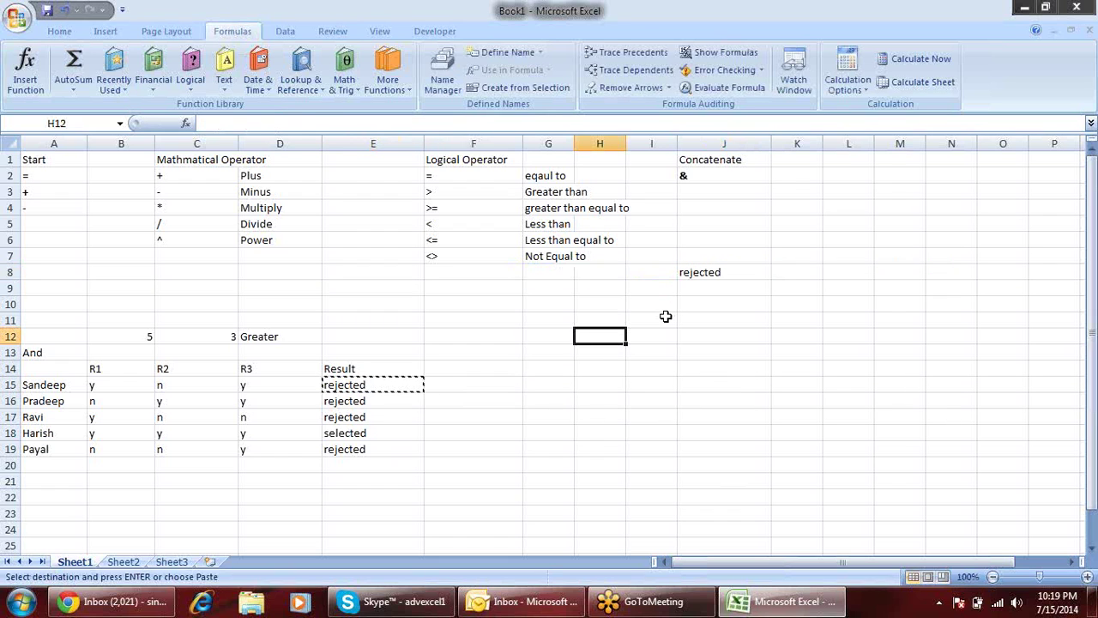
key(Return)
key(F2)
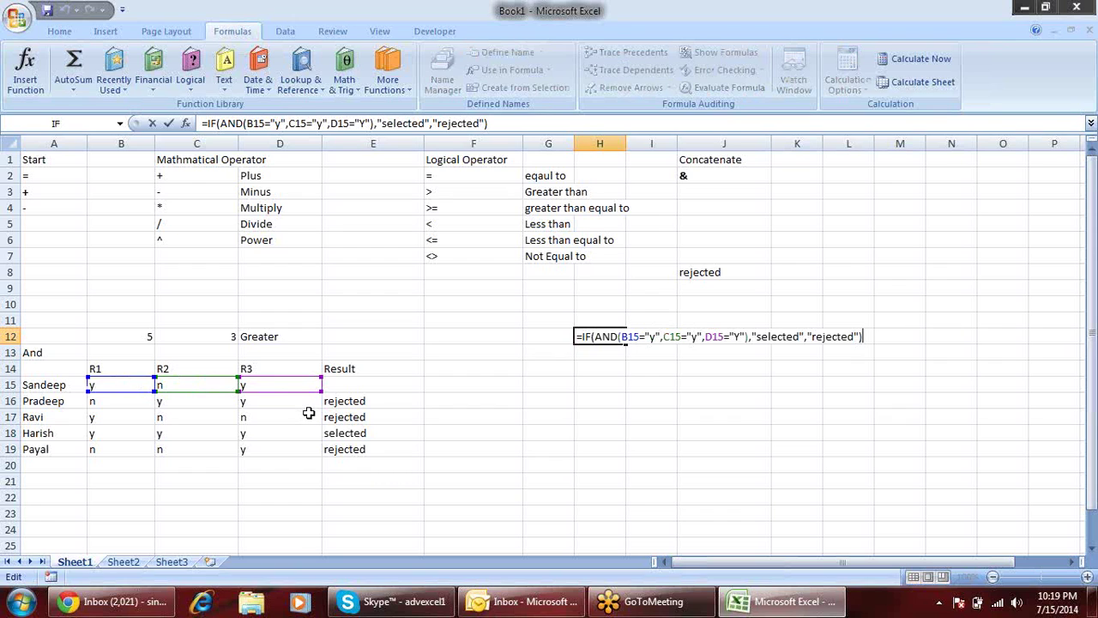
key(ctrl+Return)
key(ctrl+c)
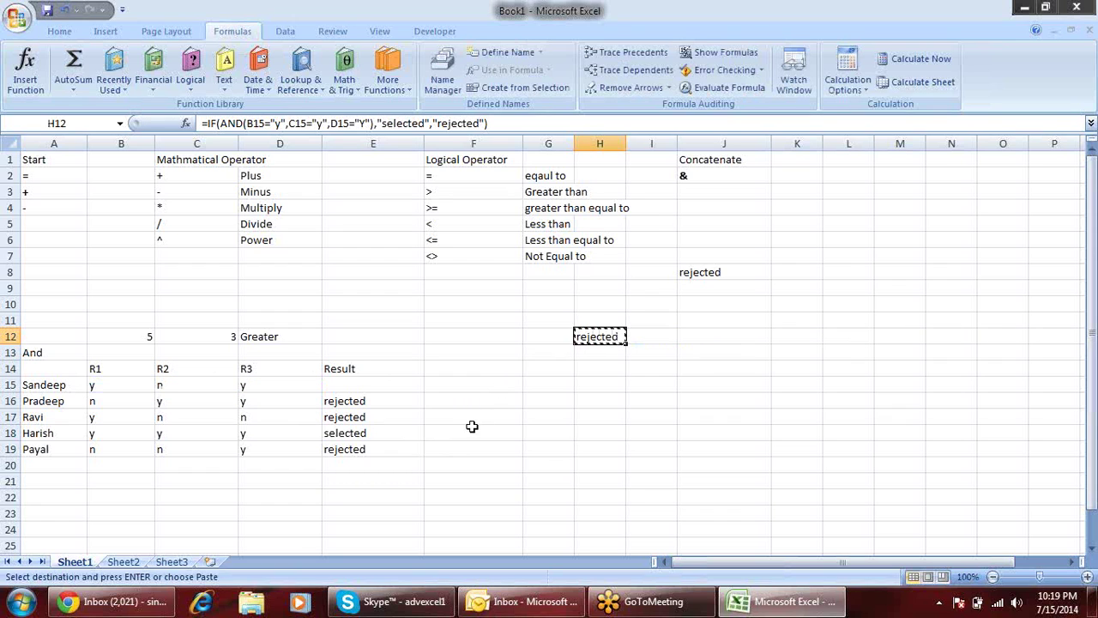
click(382, 386)
key(Return)
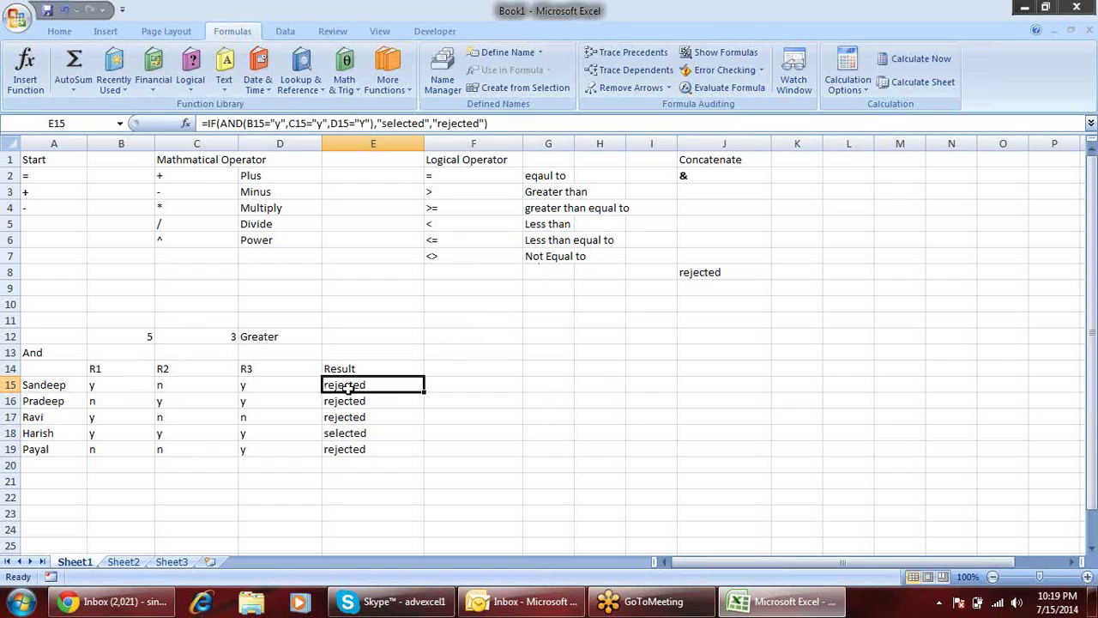
Rename the And heading in A13 to Or
click(49, 353)
text(Or)
key(Return)
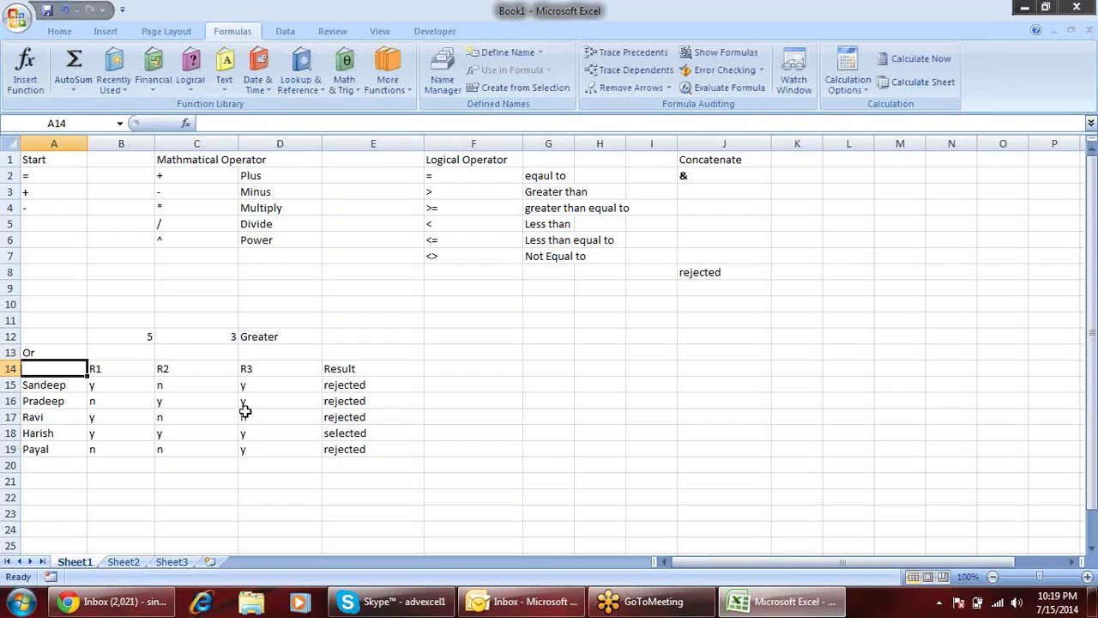
click(66, 351)
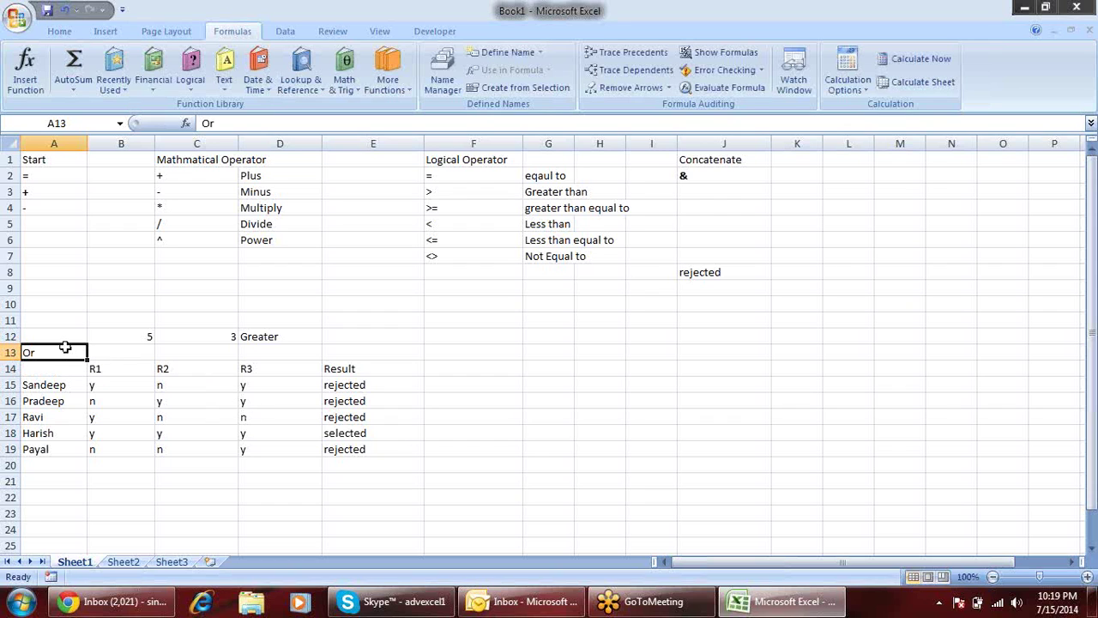
drag(115, 387, 216, 383)
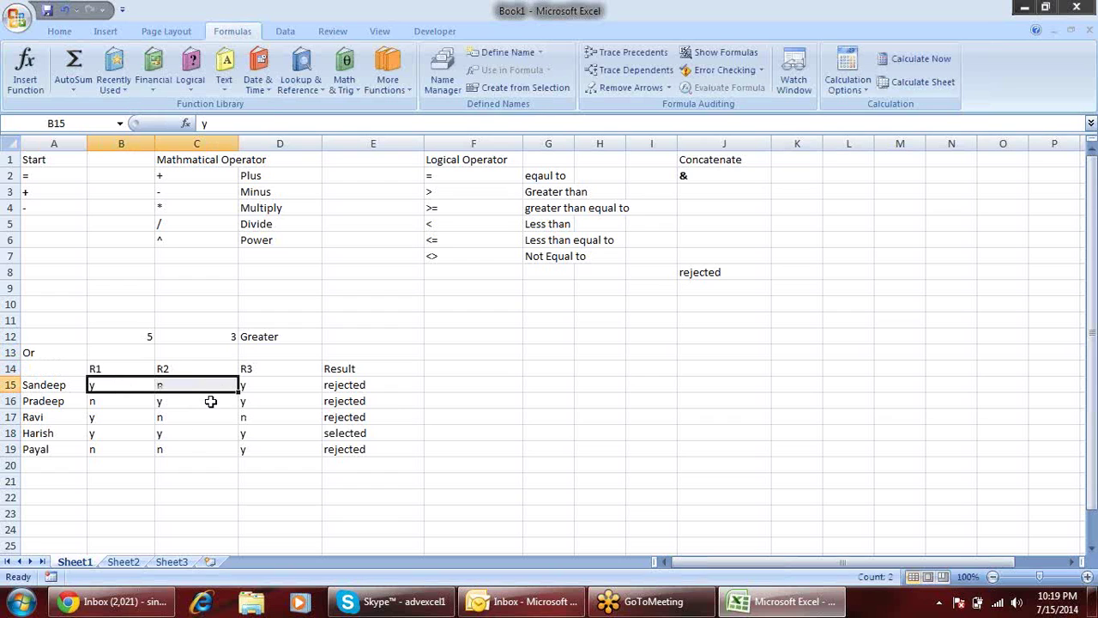
Change the R3 answer in D19 to n
click(245, 450)
text(n)
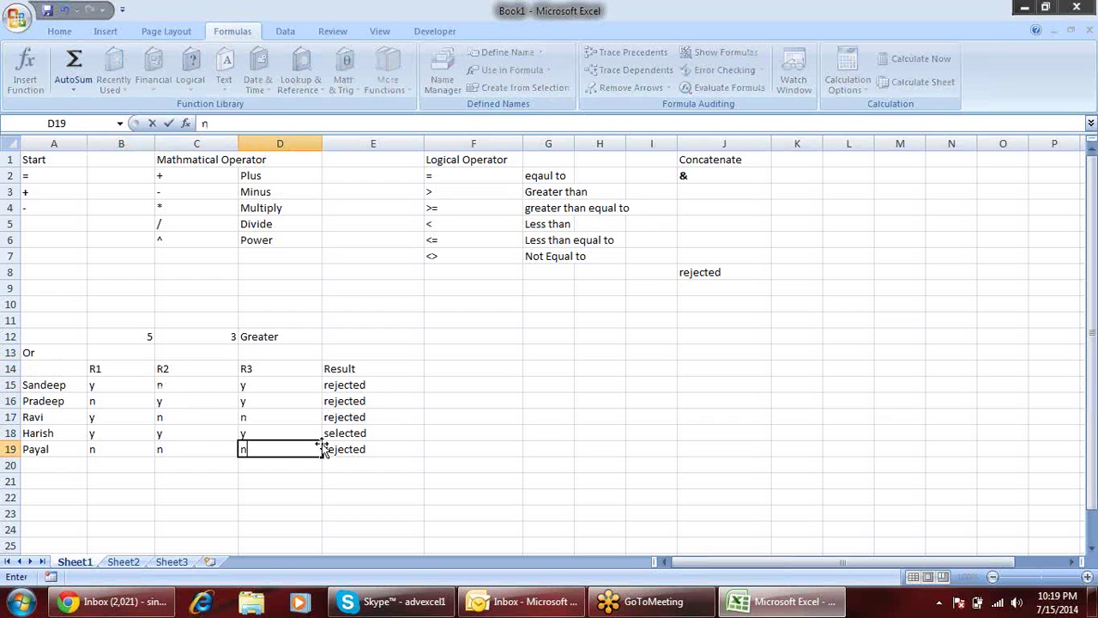
click(449, 493)
click(244, 447)
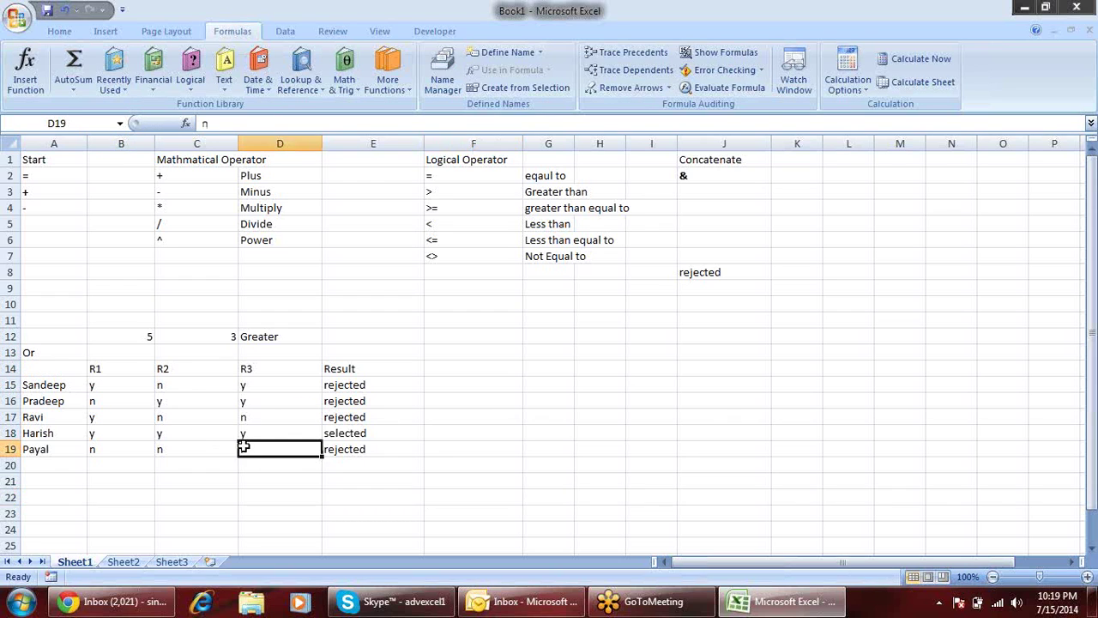
Point out the y/n answers in rows 15, 17, 18 and 19
click(245, 385)
click(176, 388)
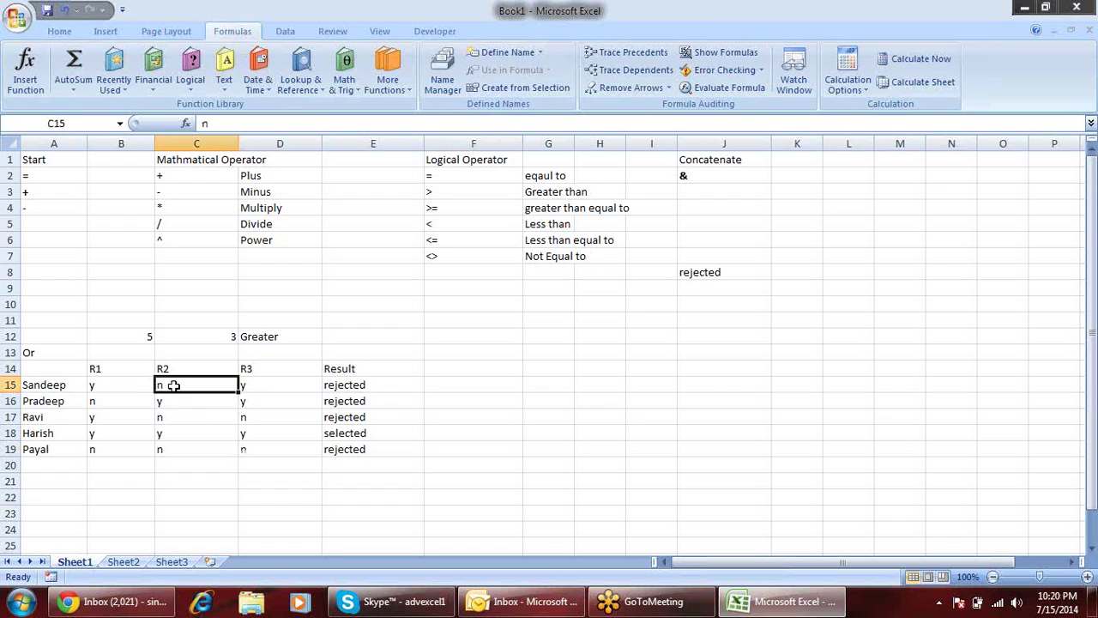
click(89, 386)
click(121, 416)
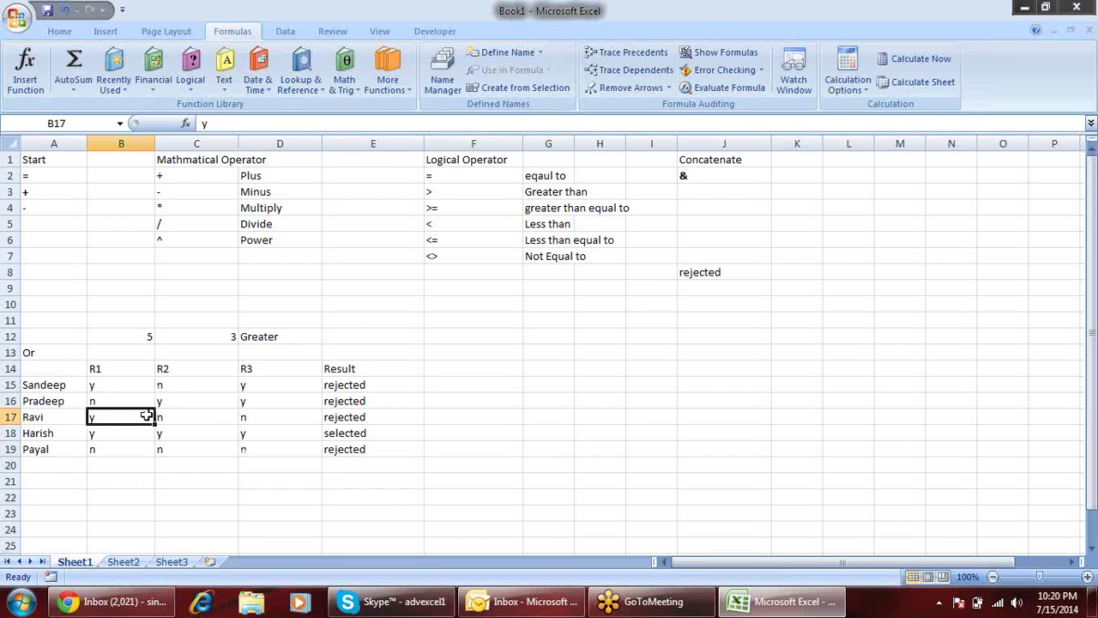
click(221, 420)
click(265, 413)
click(262, 445)
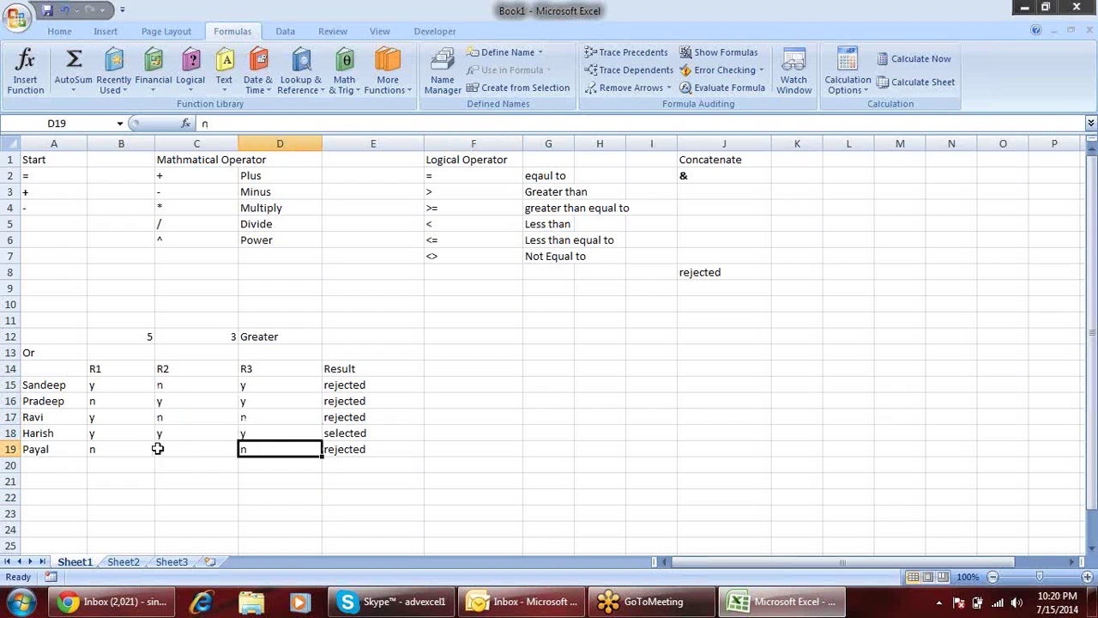
click(158, 449)
click(143, 433)
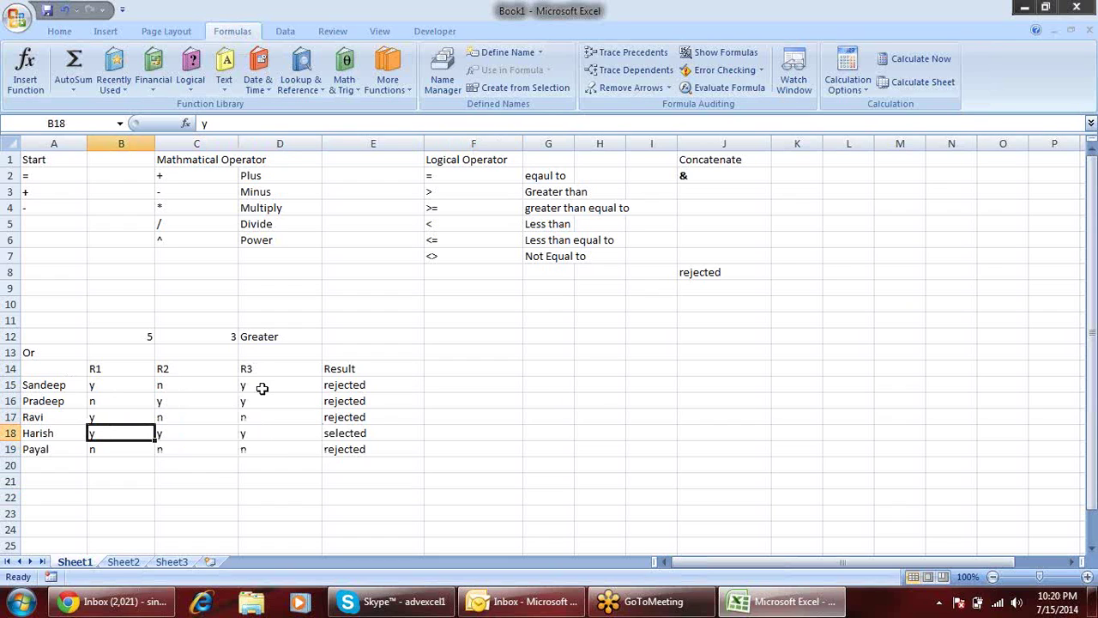
Compare the R1–R3 answers of rows 15 and 17 again, then select F15
drag(140, 388, 254, 388)
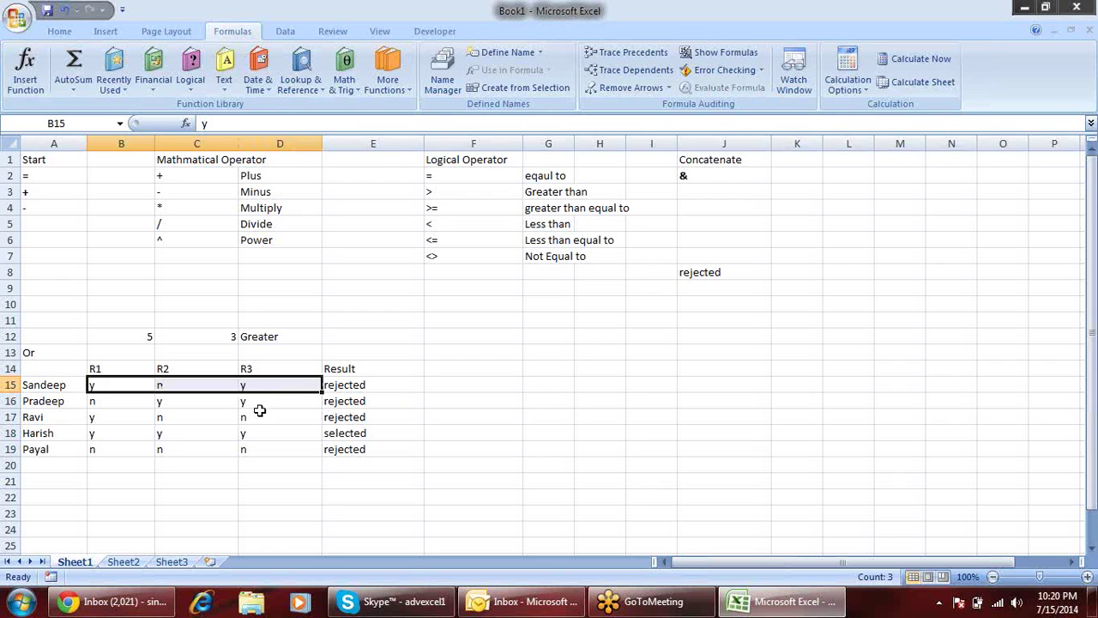
click(137, 420)
click(167, 418)
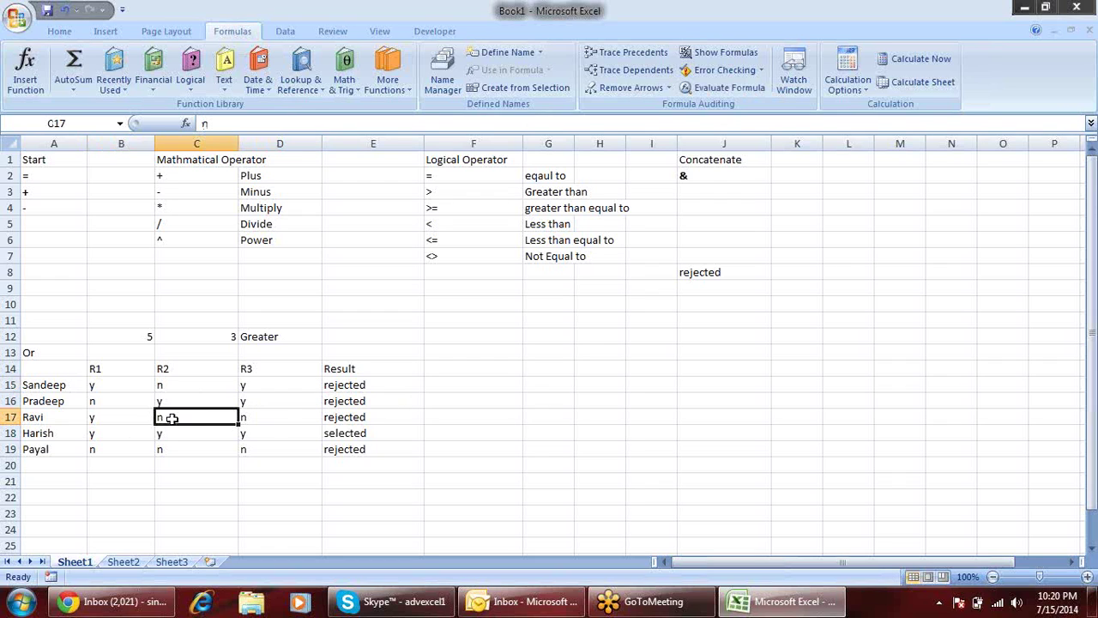
click(270, 419)
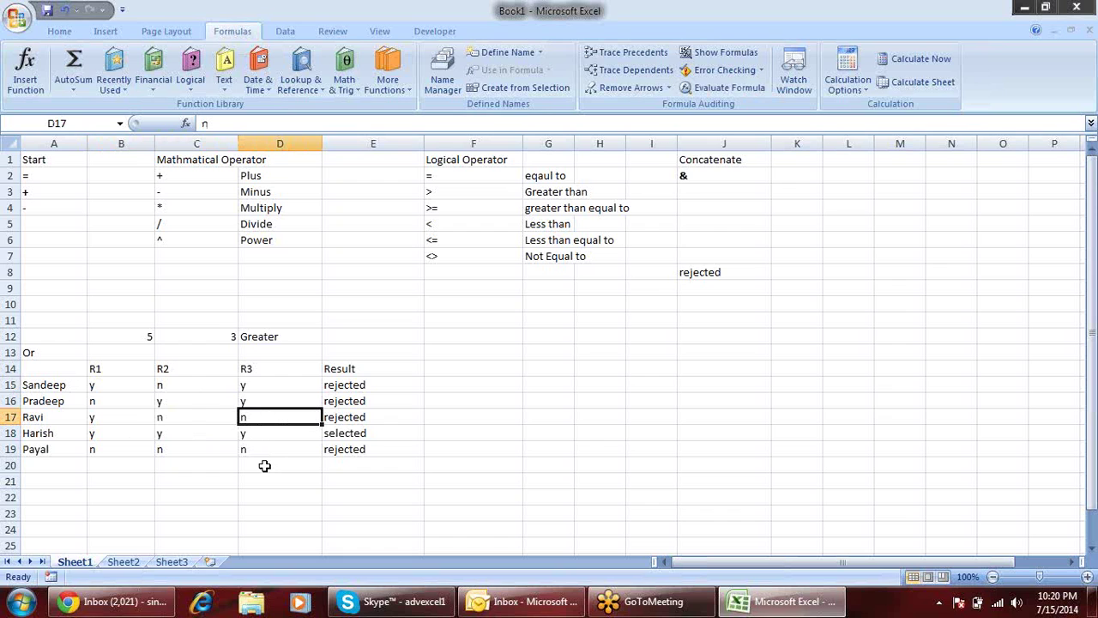
click(441, 385)
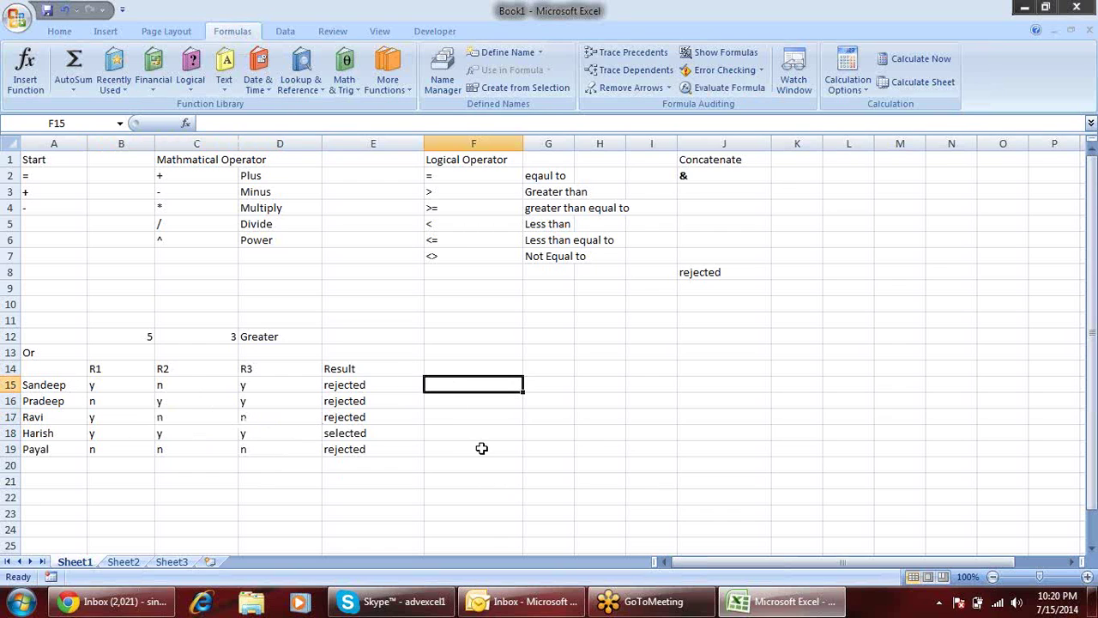
Enter =OR(B15="y",C15="y",D15="y") in F15 and fill it down to F19
text(=or)
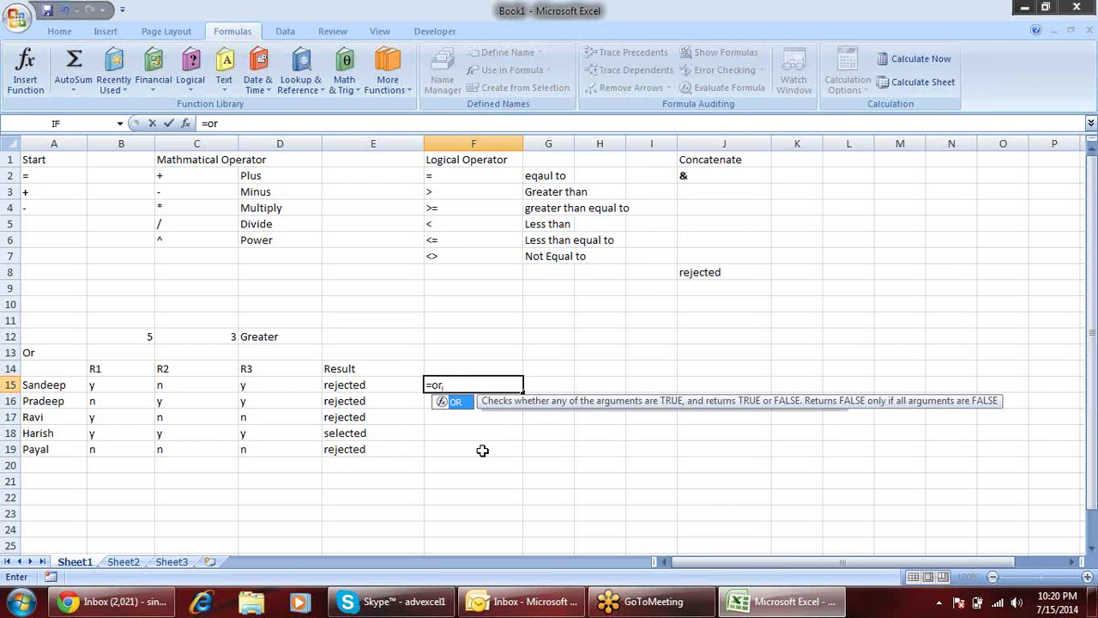
key(Tab)
click(91, 384)
text(="y")
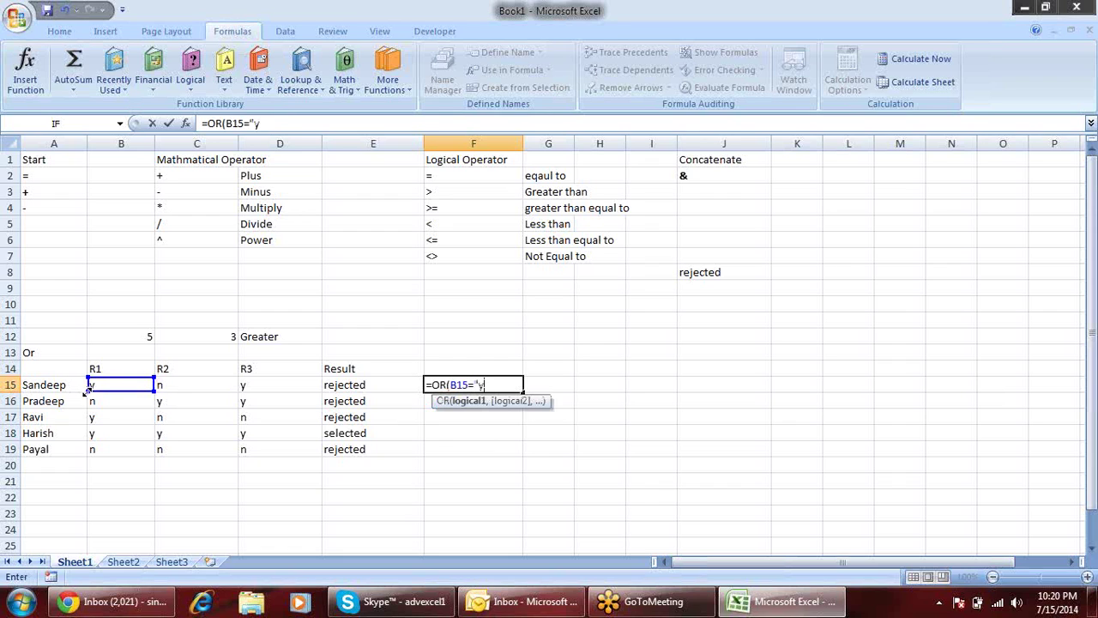
text(,)
click(178, 386)
text(="y")
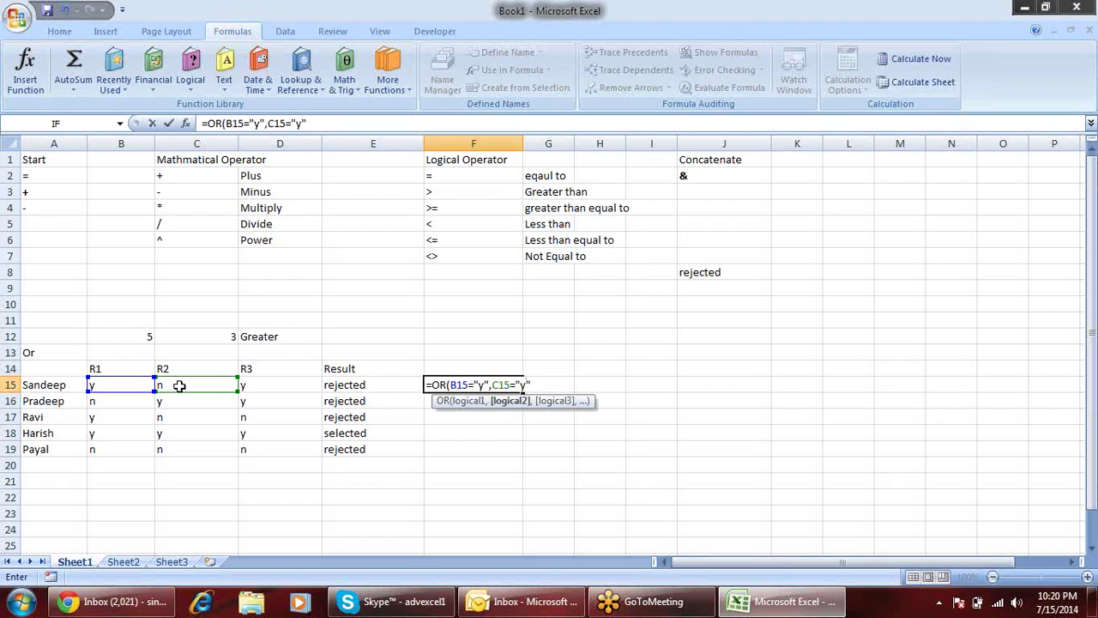
text(,)
click(294, 386)
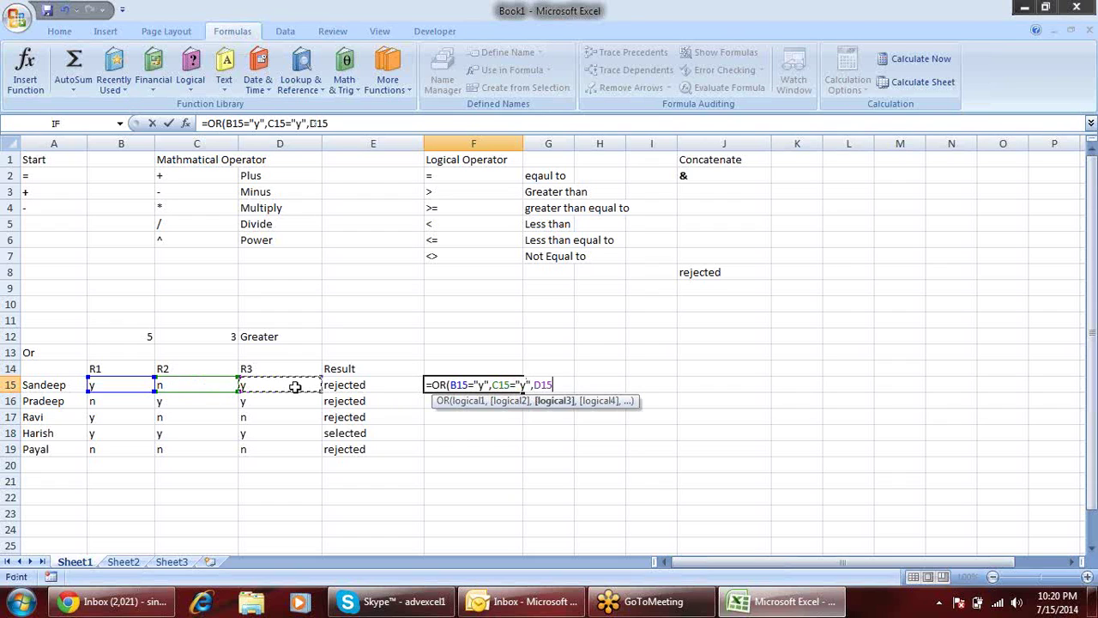
text(="y")
key(Return)
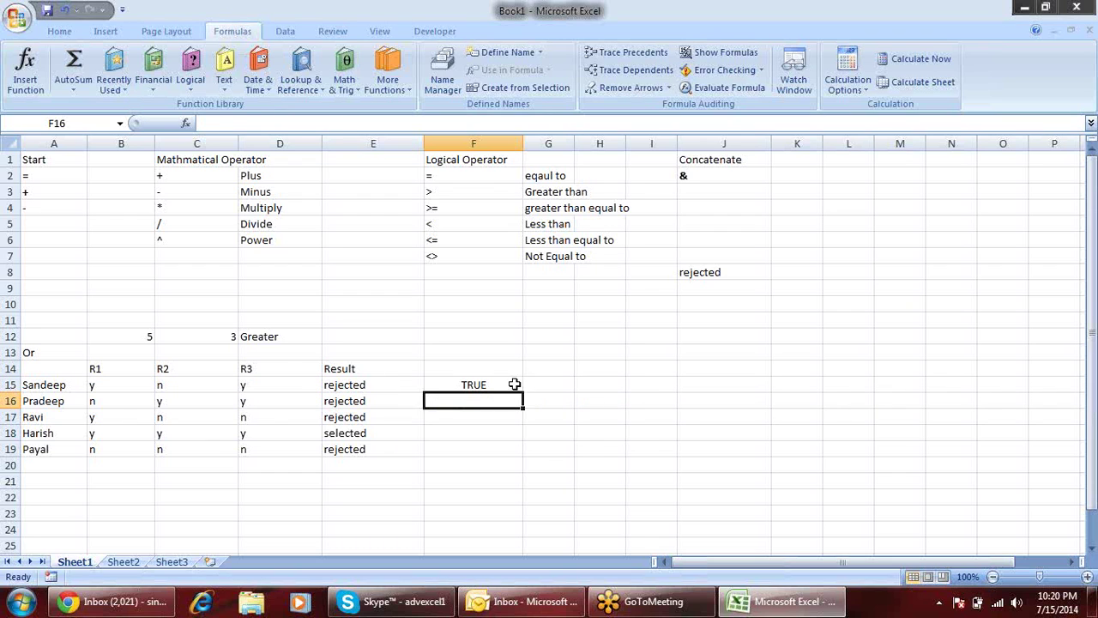
click(515, 385)
drag(524, 389, 515, 453)
click(503, 385)
Evaluate F15's three OR conditions with F9, giving TRUE, FALSE and TRUE
double_click(505, 384)
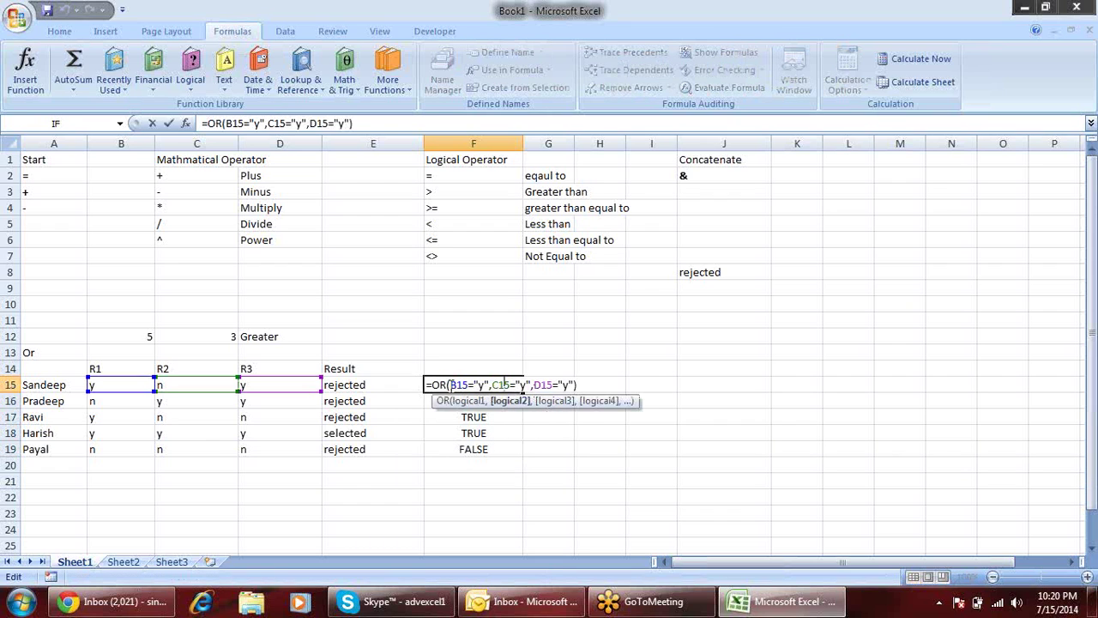
drag(487, 384, 451, 384)
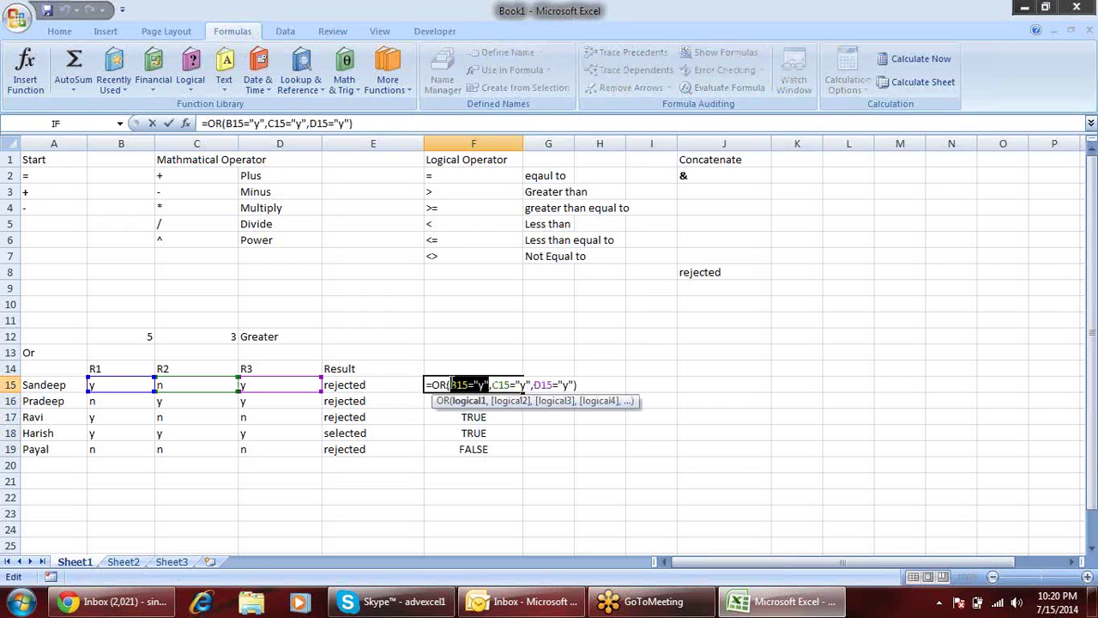
key(F9)
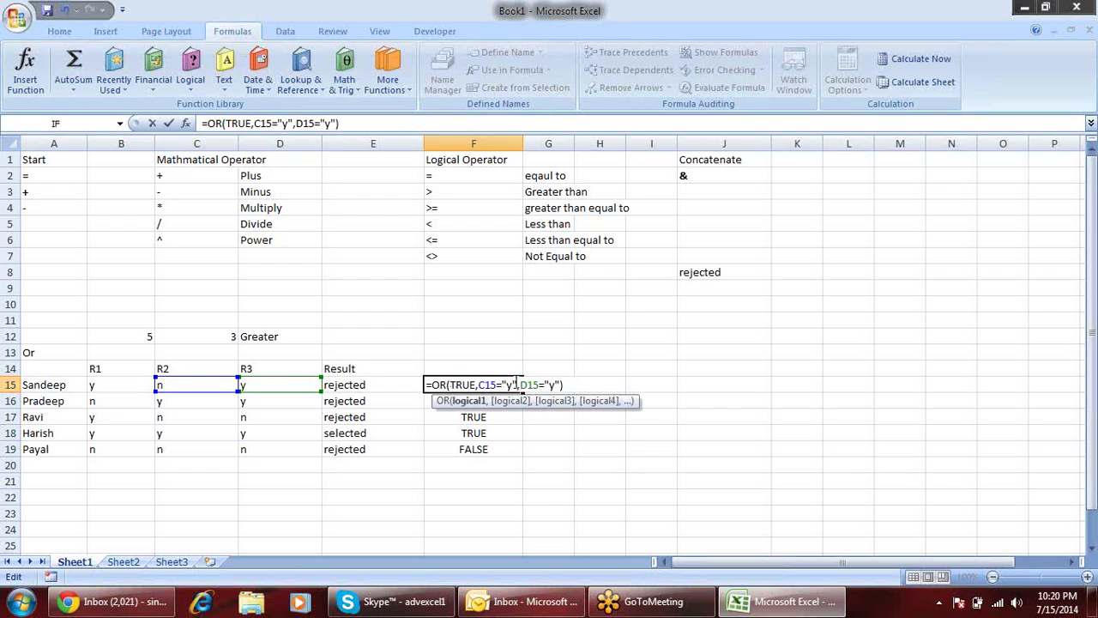
drag(515, 384, 478, 384)
key(F9)
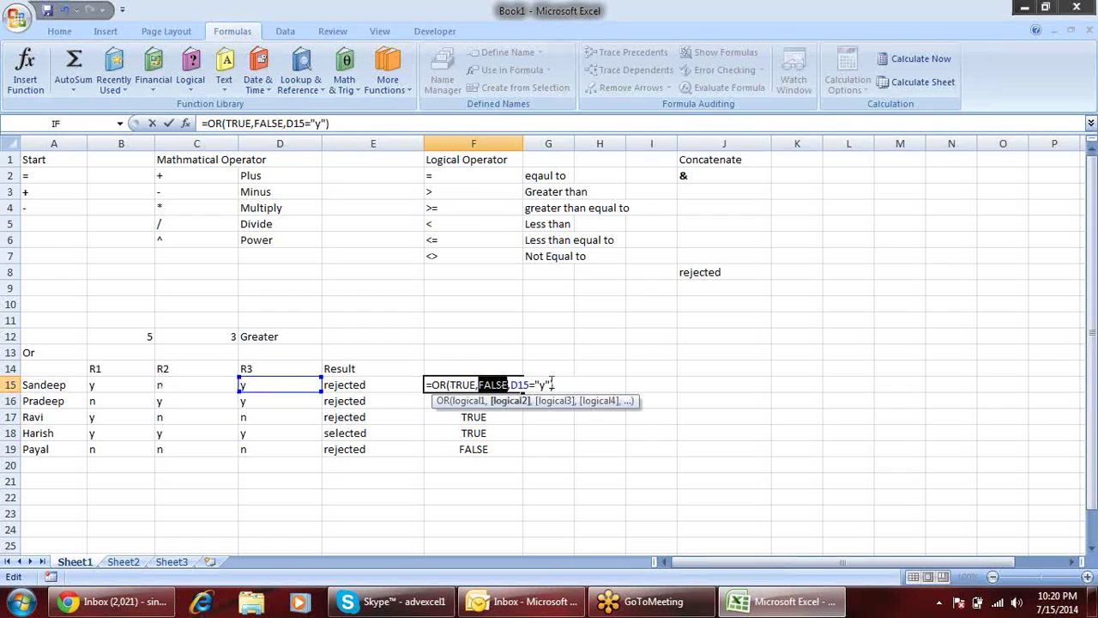
drag(554, 384, 511, 385)
key(F9)
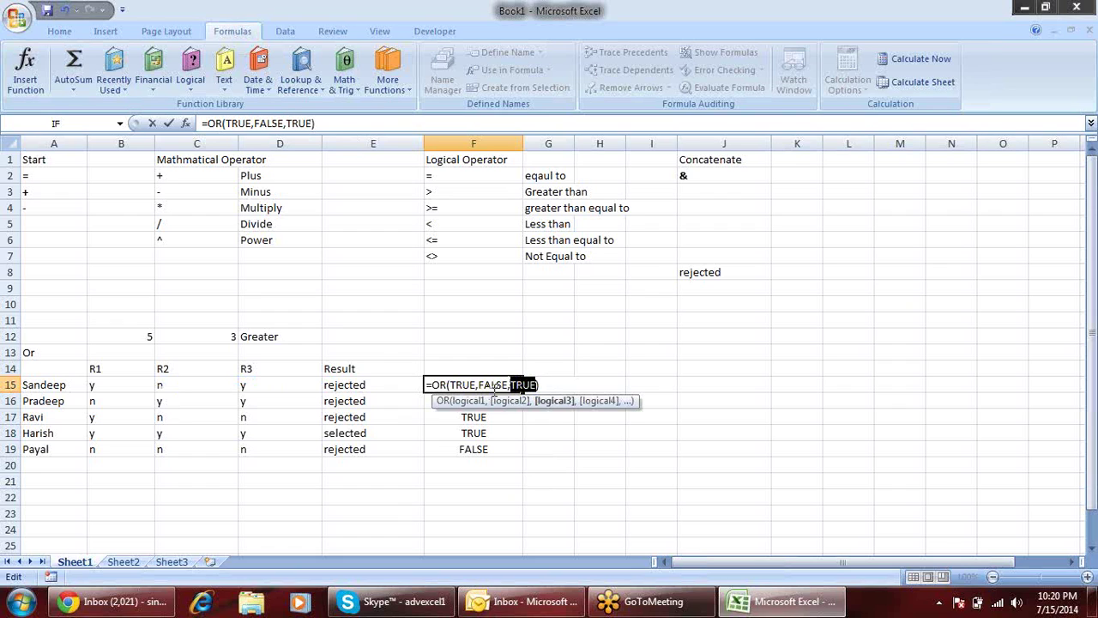
Evaluate the whole OR expression to TRUE, then cancel to keep the formula
key(Right)
key(Right)
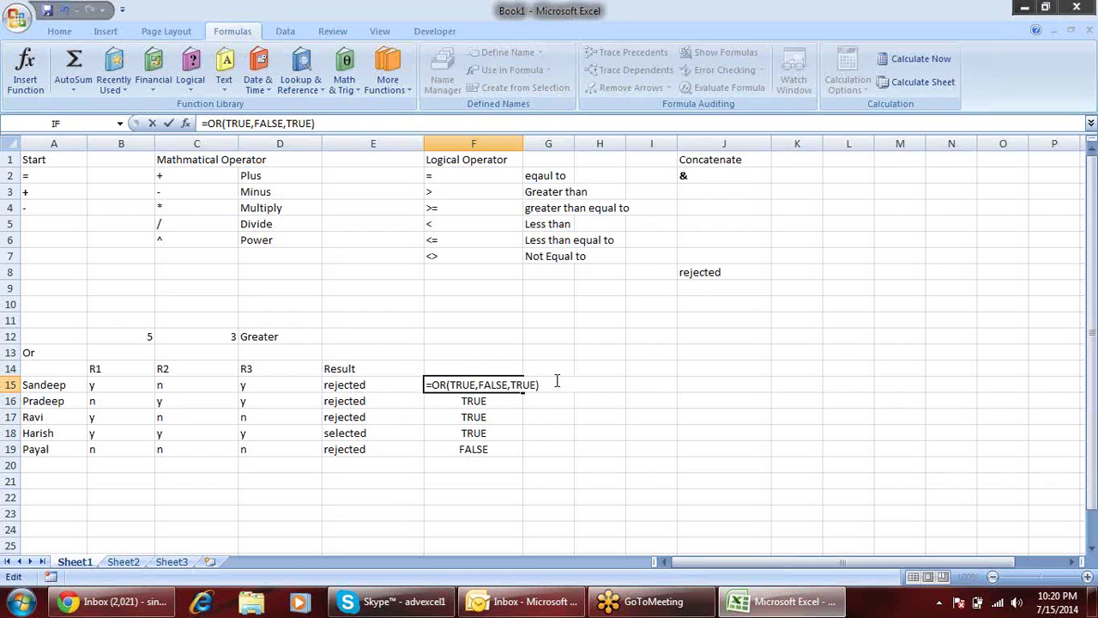
drag(557, 381, 421, 385)
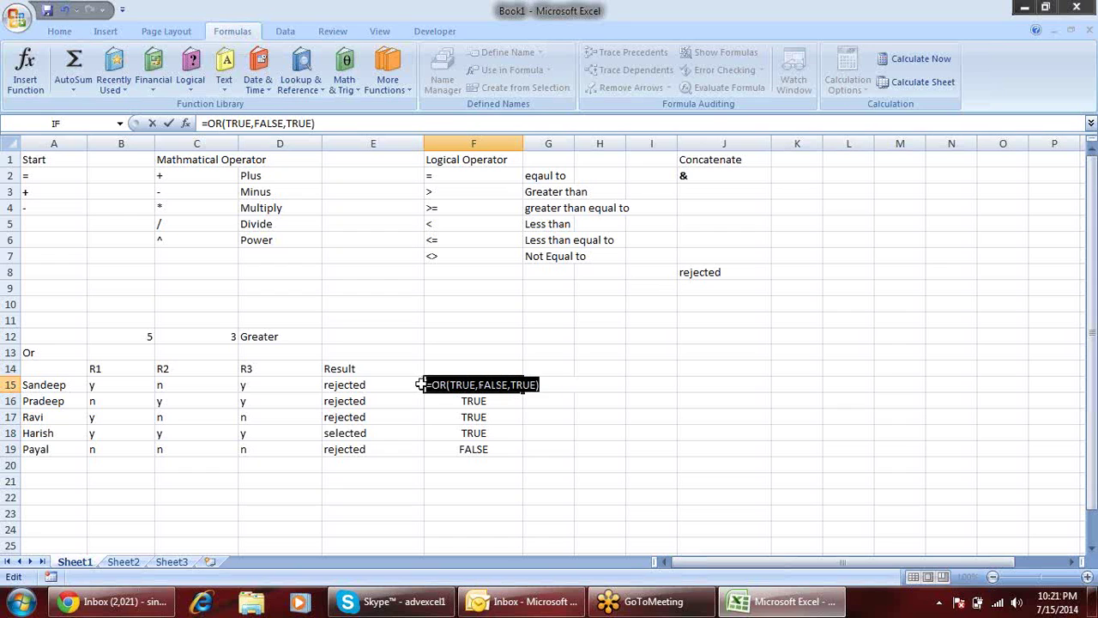
key(F9)
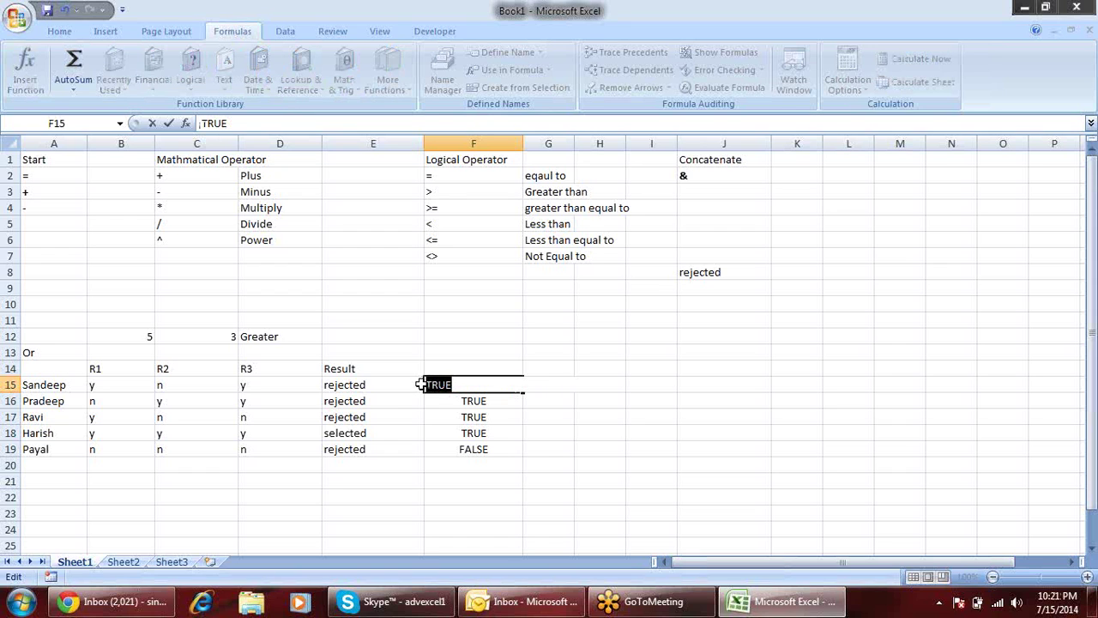
key(Escape)
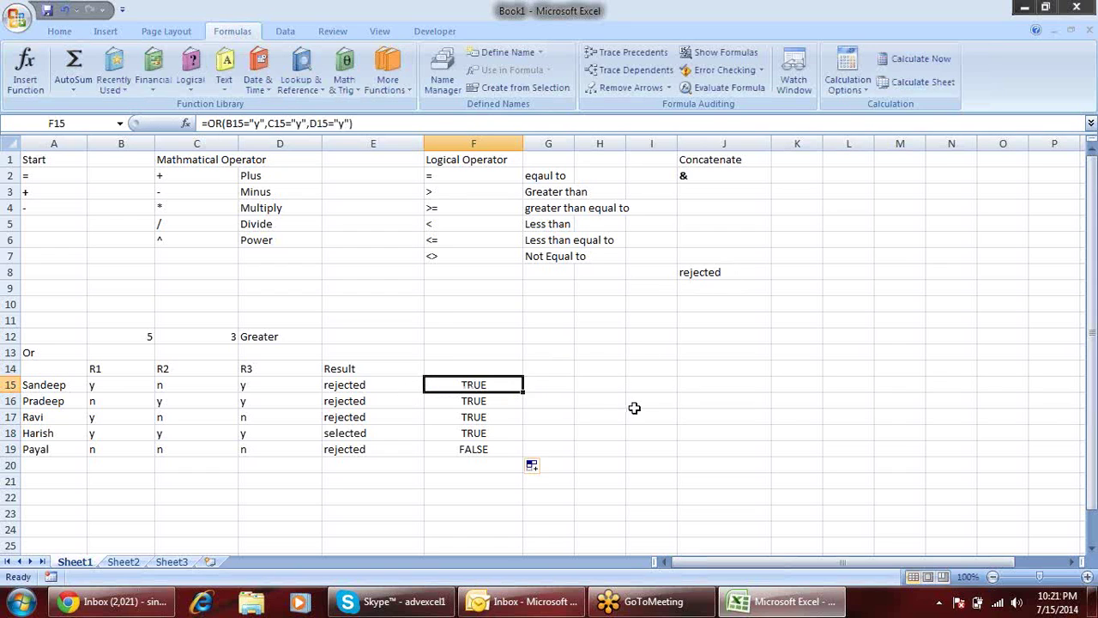
Enter =IF(F15,"Selected","rejected") in G15 and copy it down to G19
click(539, 387)
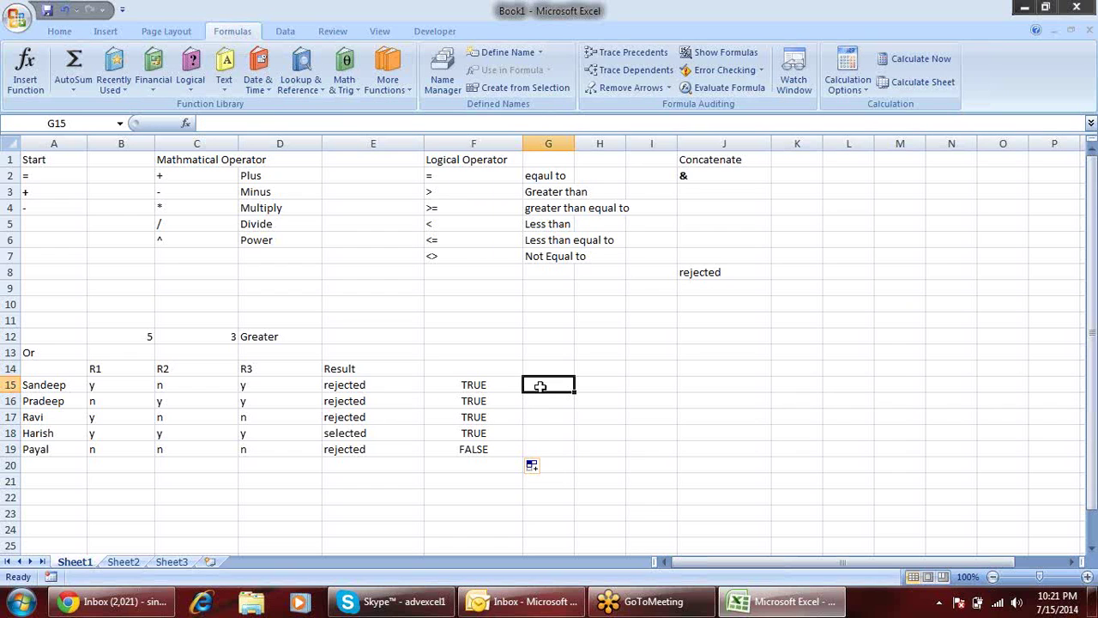
text(=IF()
click(489, 383)
text(,")
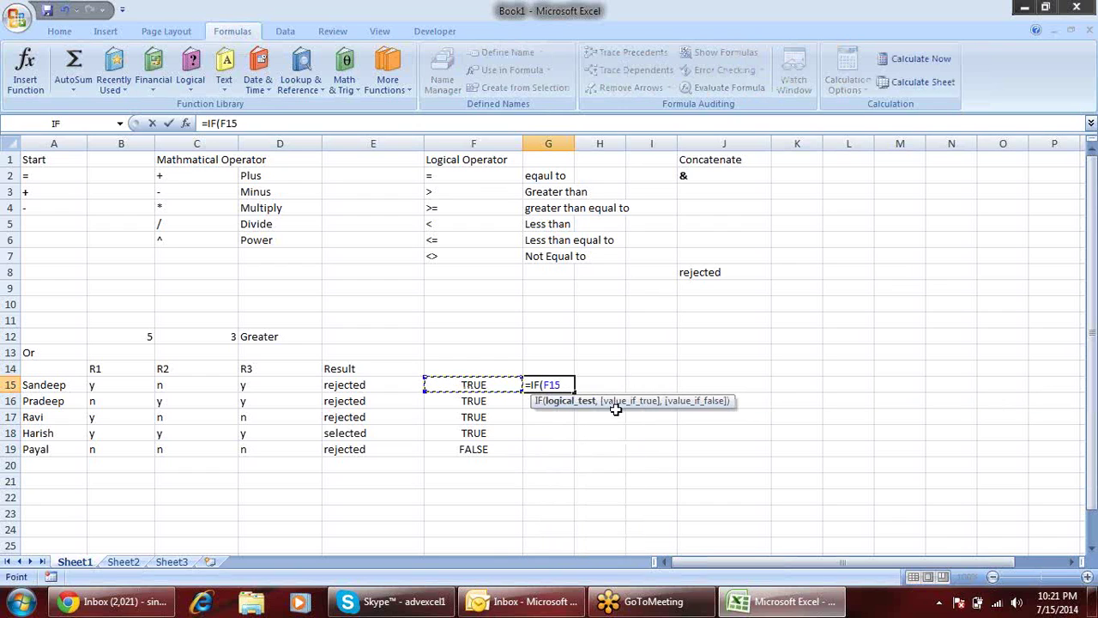
text(Selected)
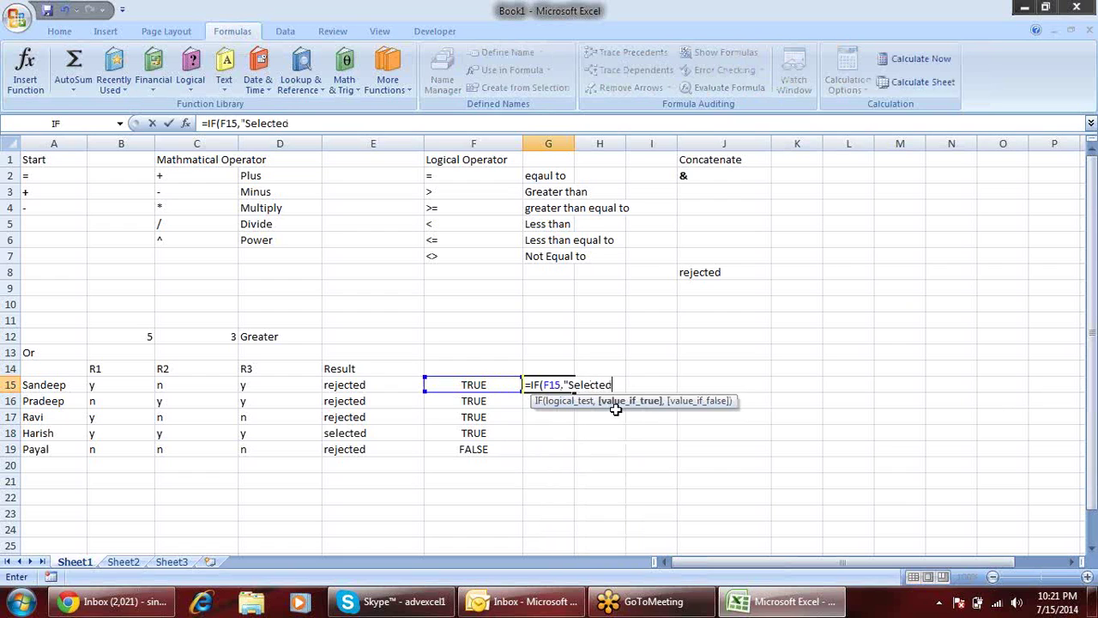
text(","r)
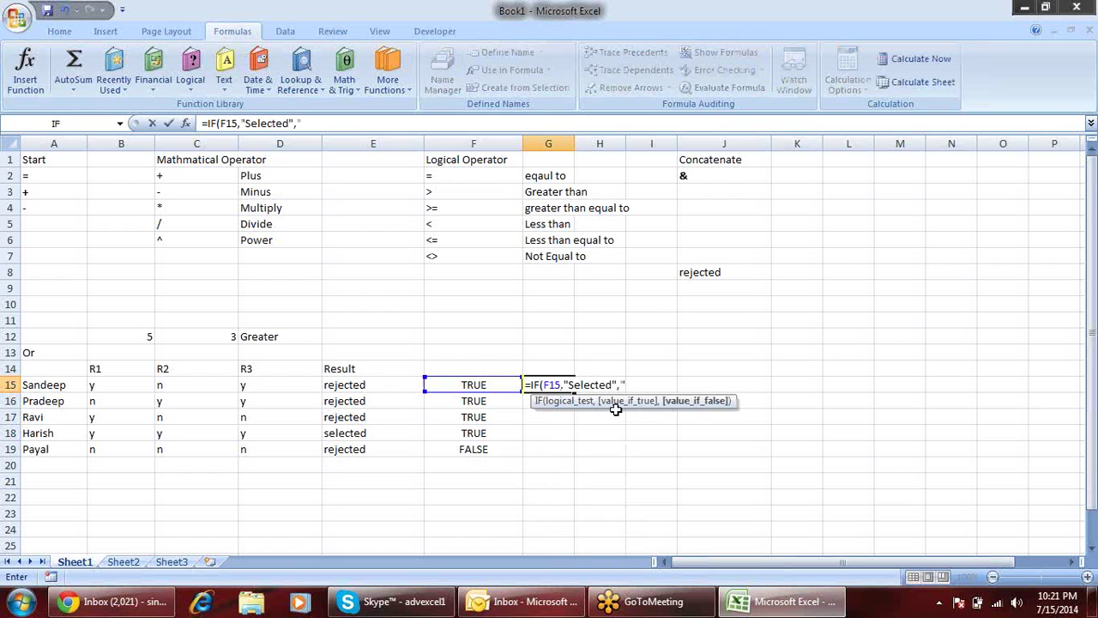
text(ejected)
key(Return)
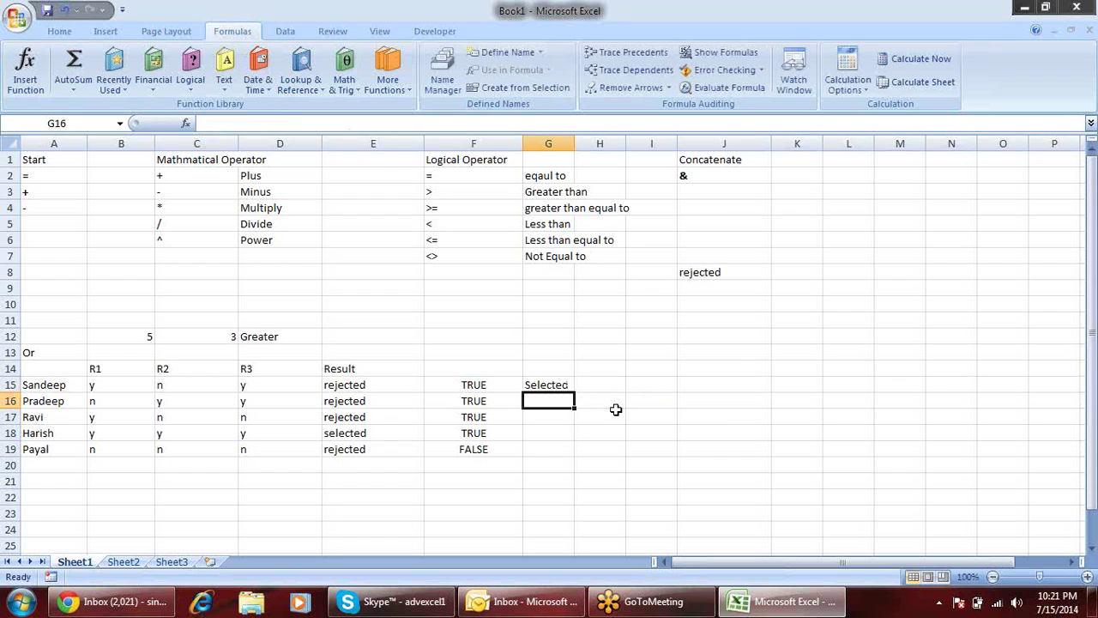
click(566, 385)
drag(575, 391, 577, 455)
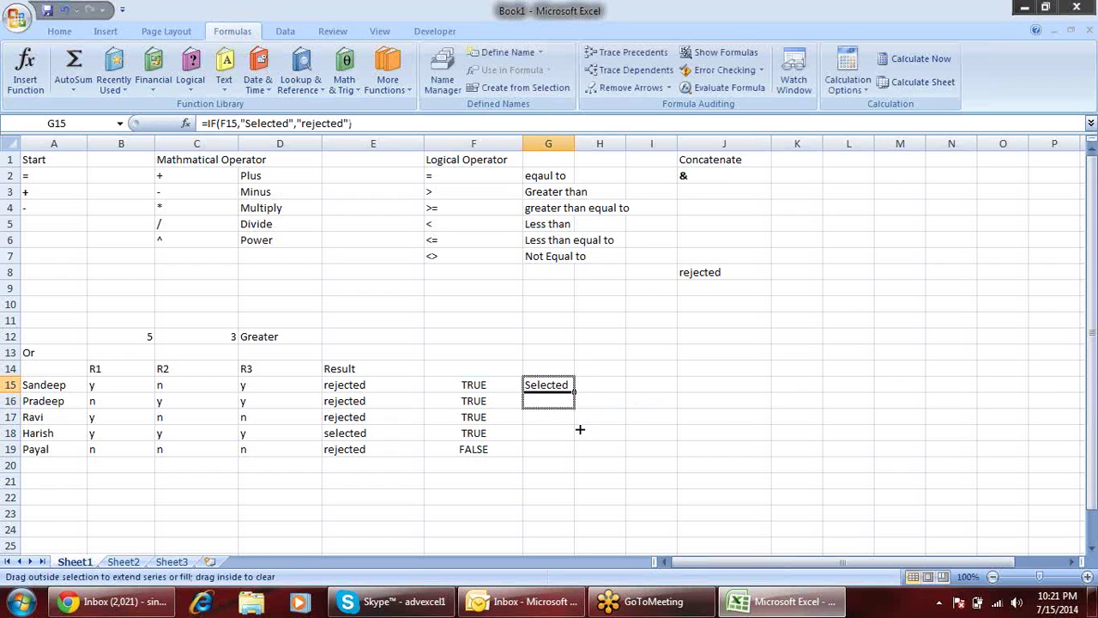
click(633, 434)
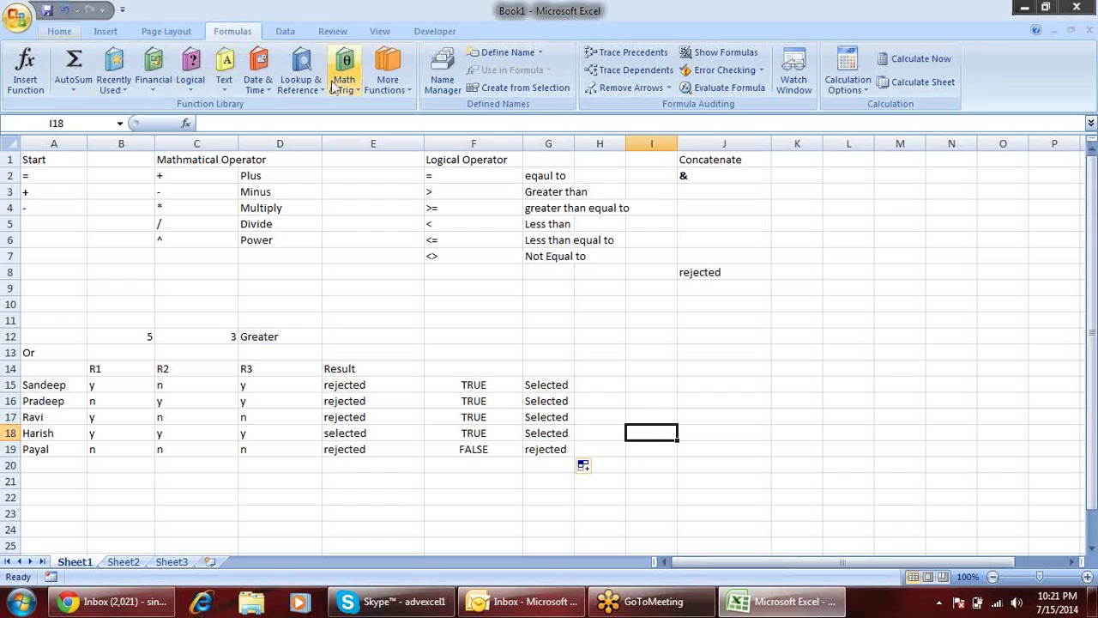
click(194, 82)
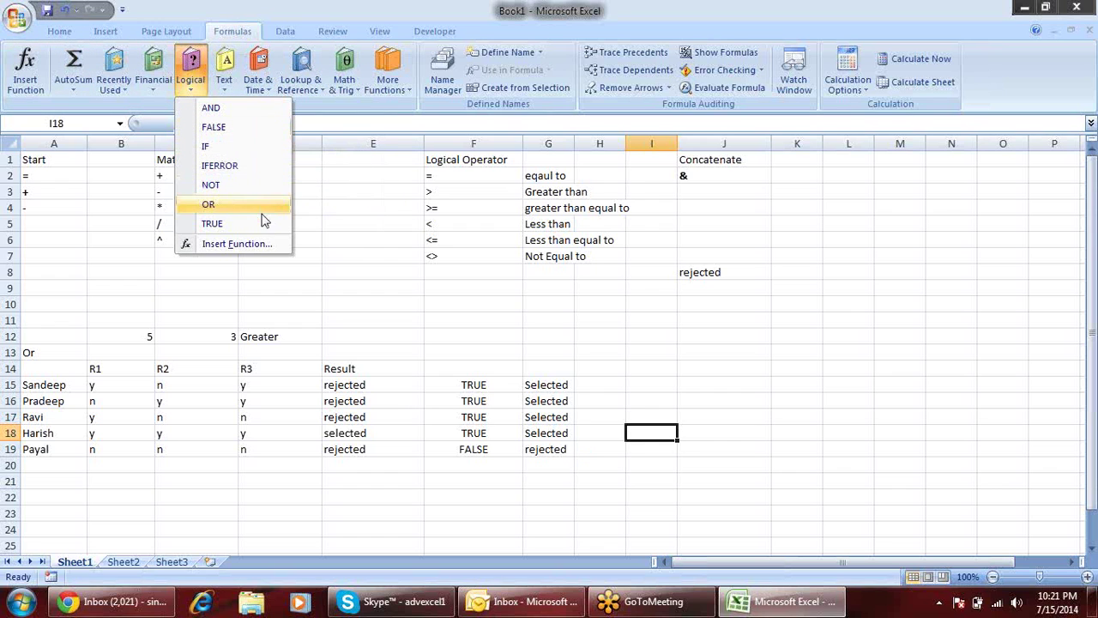
mouse_move(214, 185)
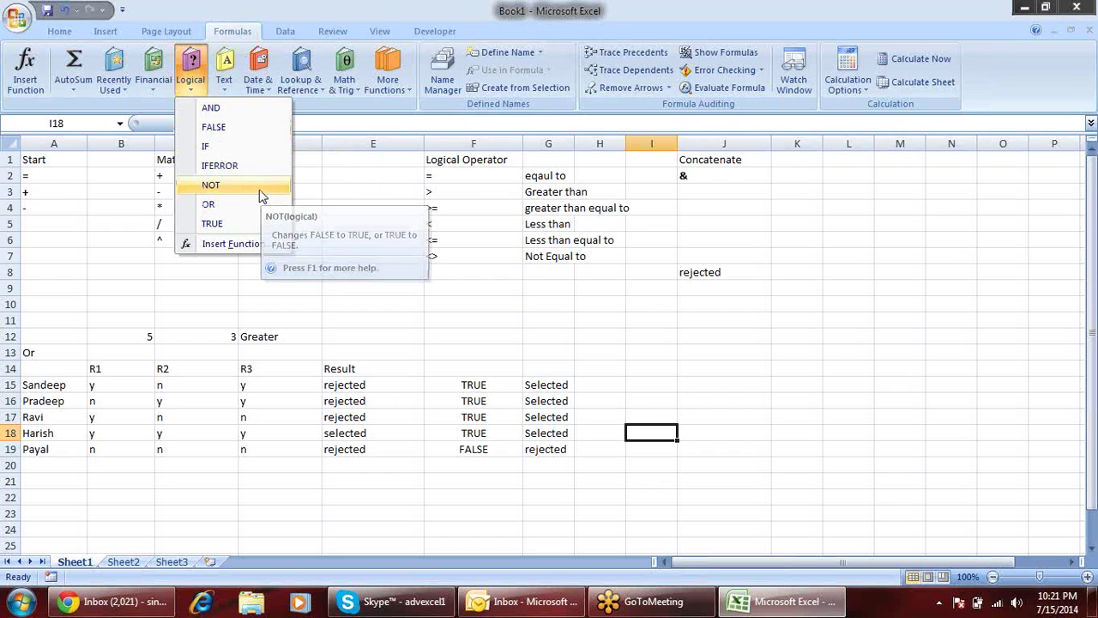
click(513, 334)
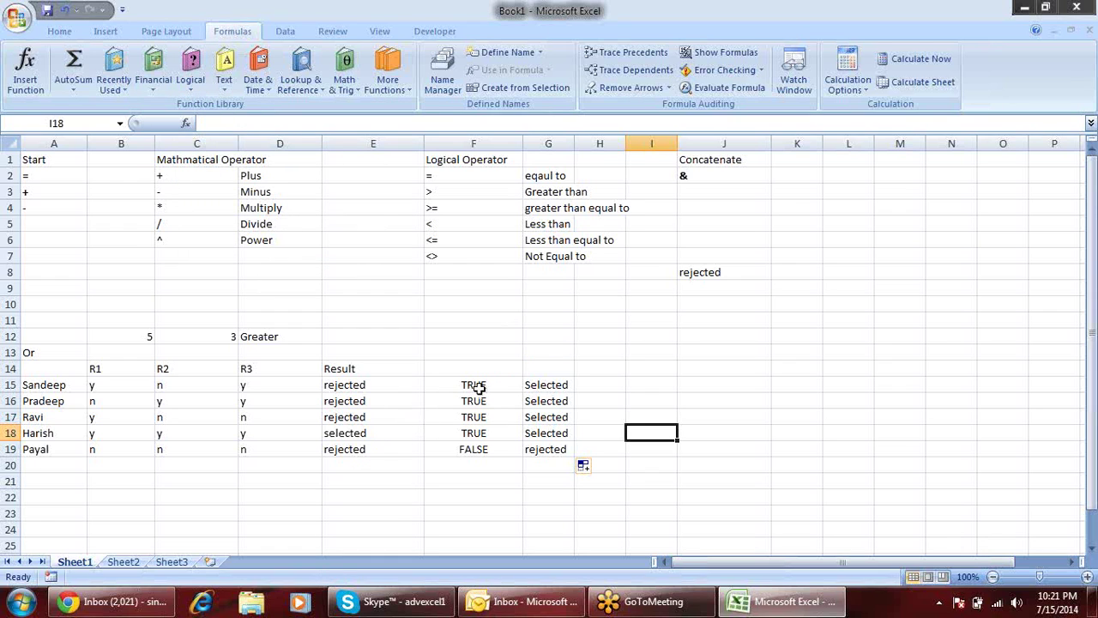
mouse_move(479, 386)
mouse_down()
mouse_move(502, 465)
mouse_move(503, 448)
mouse_up()
click(605, 385)
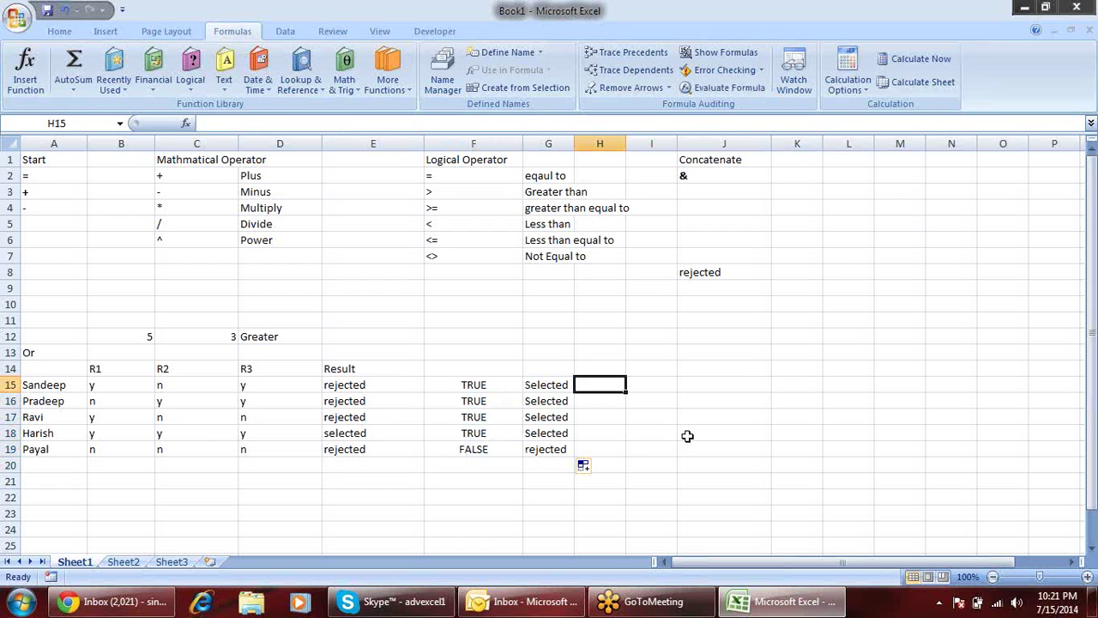
Clear the mistyped =nota entry and its #NAME? error from H15
text(=)
text(nota)
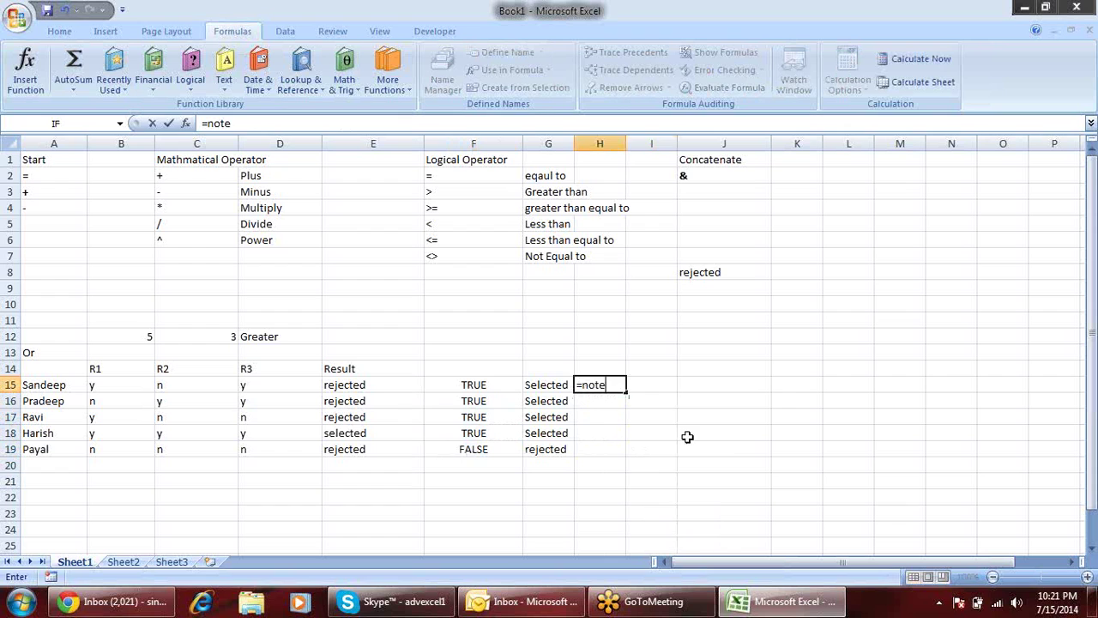
key(Tab)
key(Left)
key(Delete)
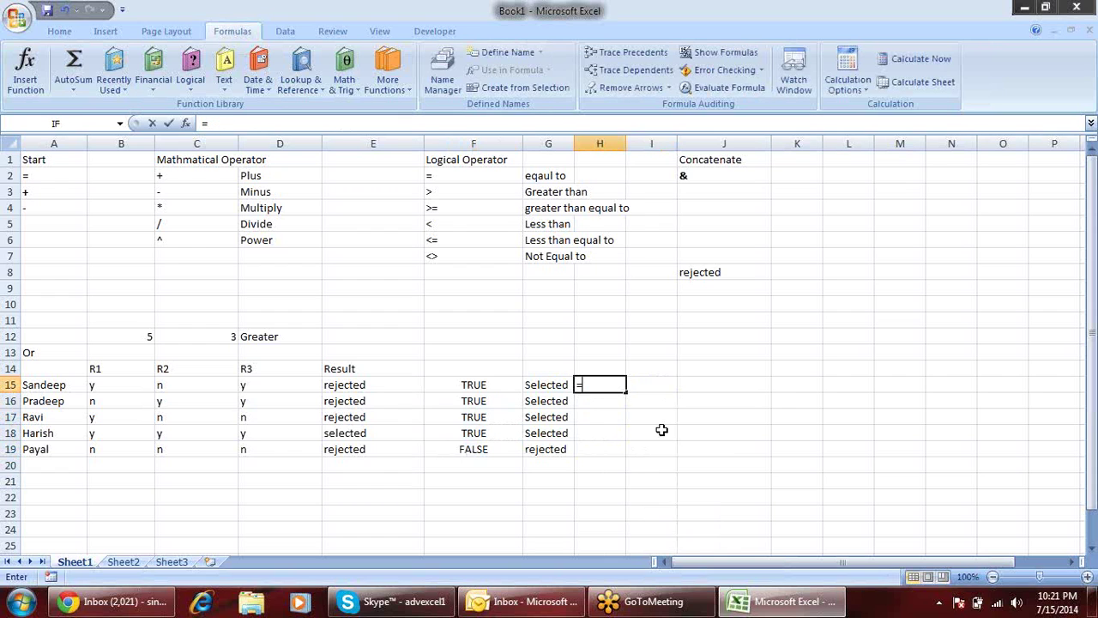
Enter =NOT(F15) in H15 and copy it down to H19
text(=not)
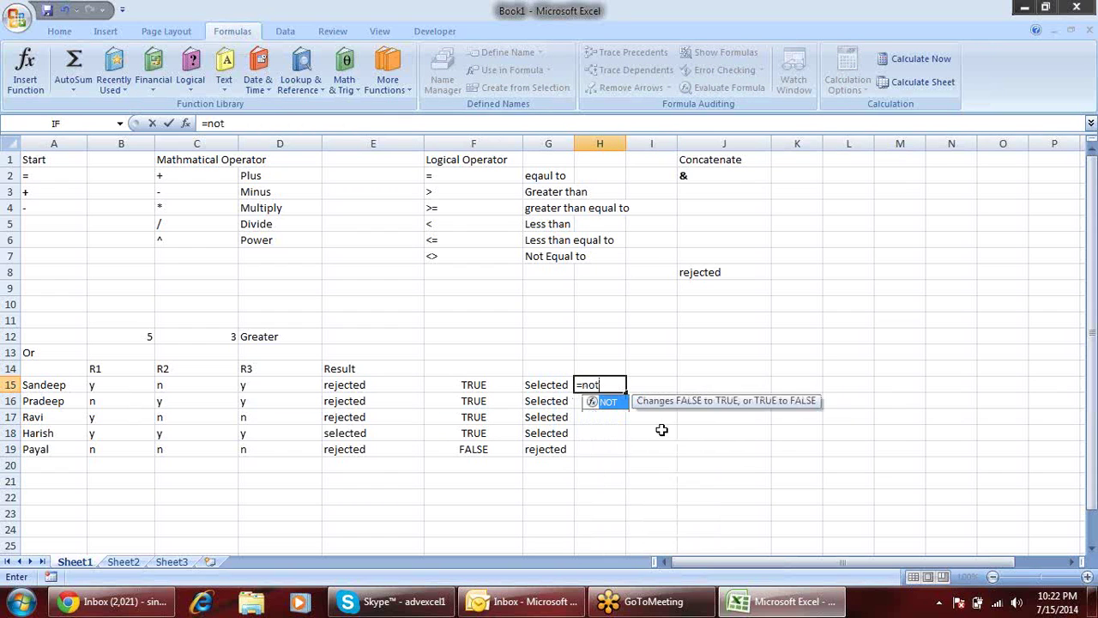
key(Tab)
click(501, 389)
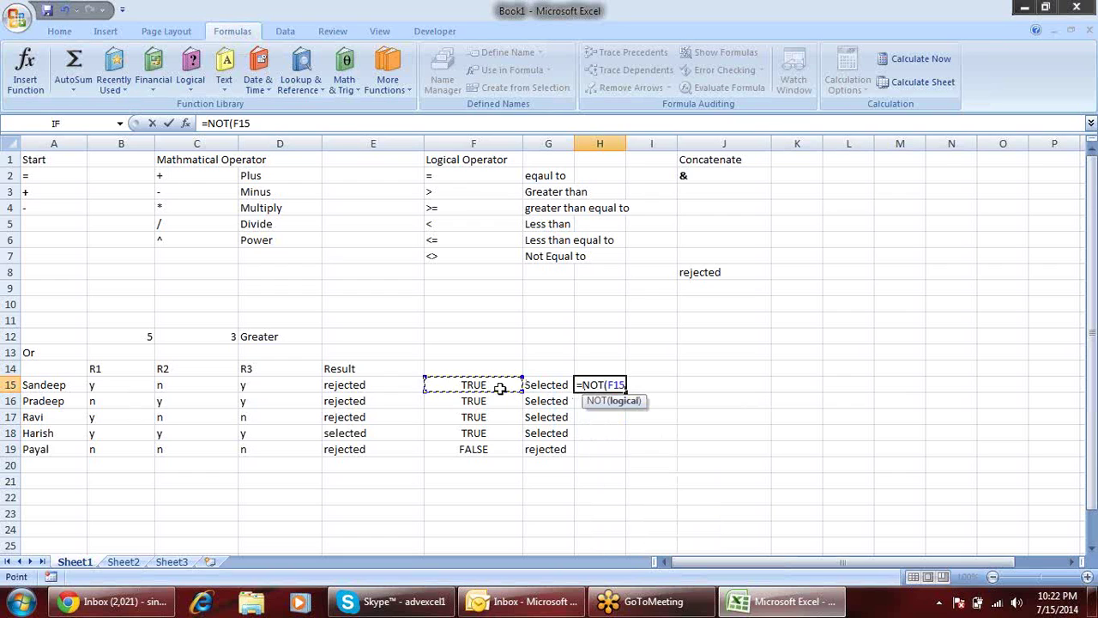
text())
key(Return)
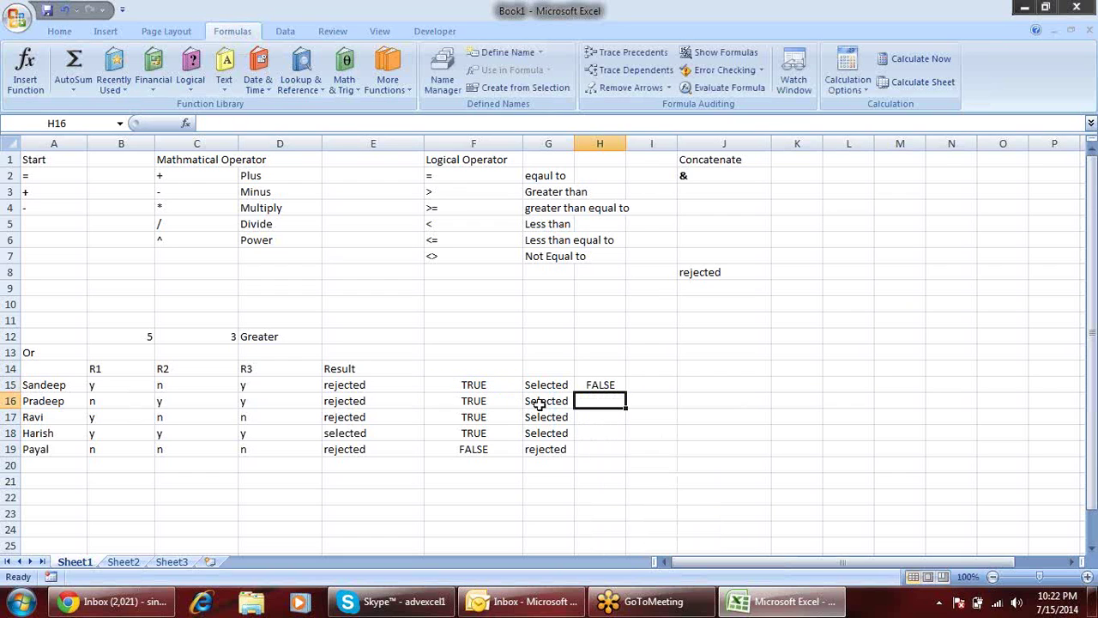
click(583, 386)
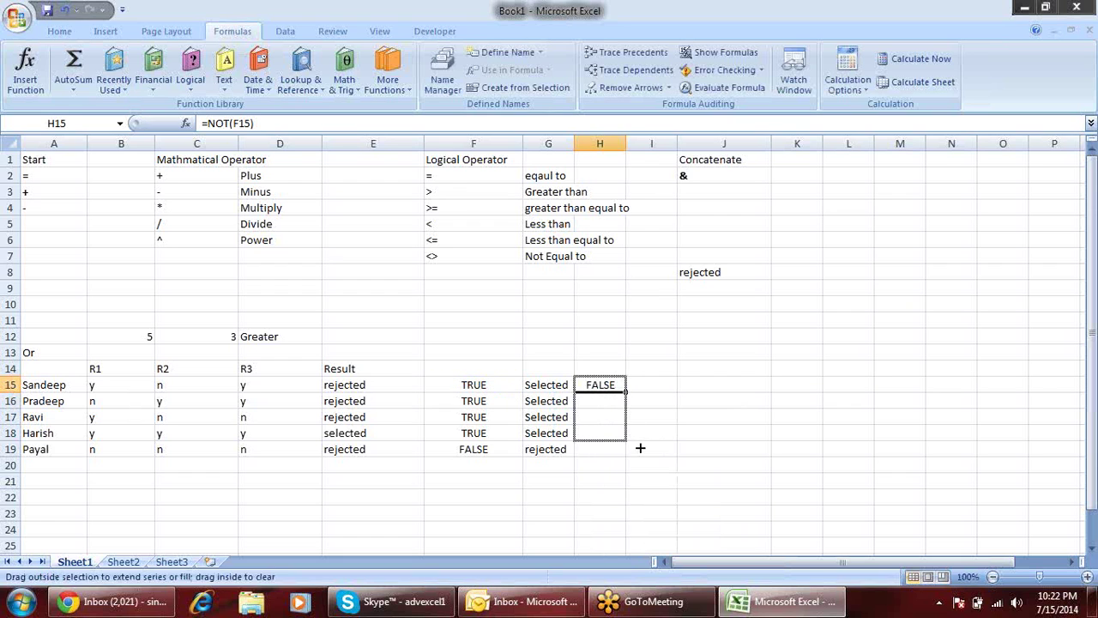
drag(627, 393, 642, 451)
click(663, 429)
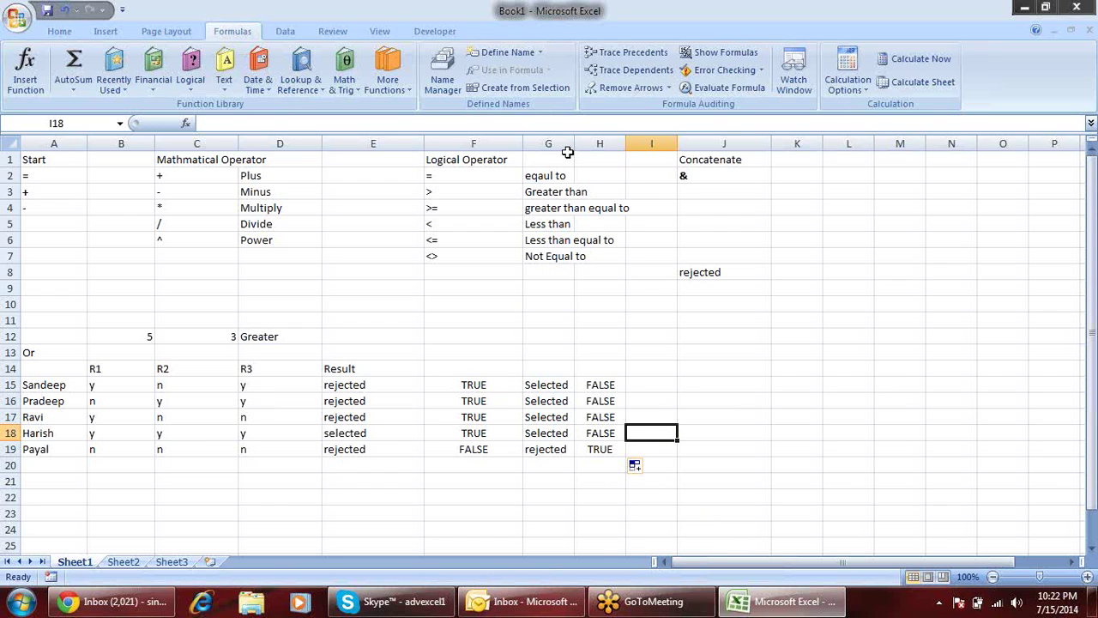
click(57, 35)
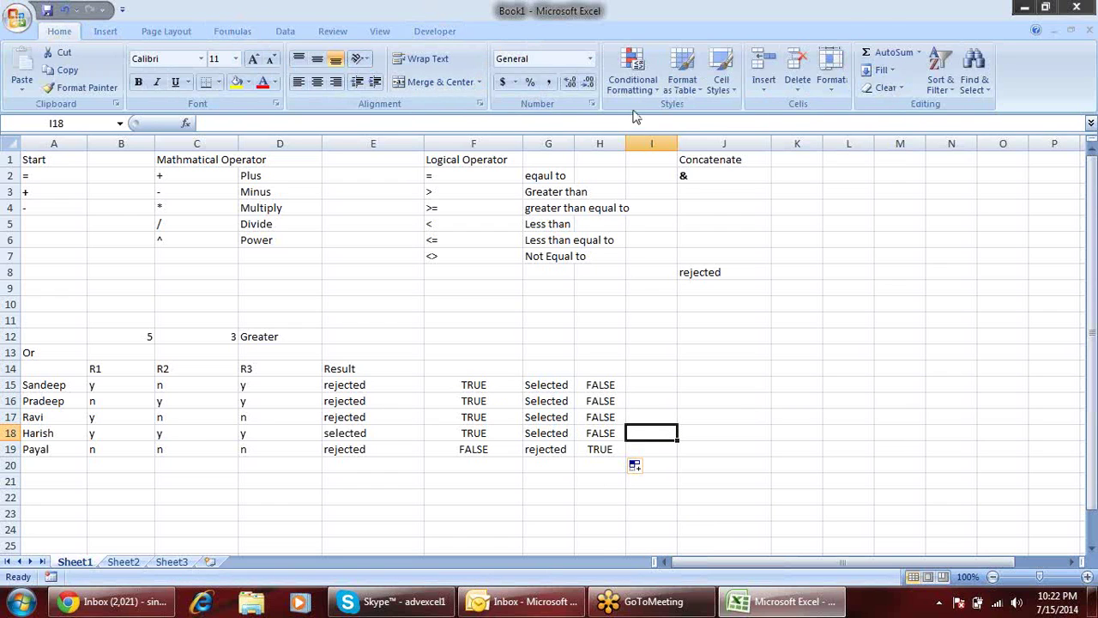
click(634, 73)
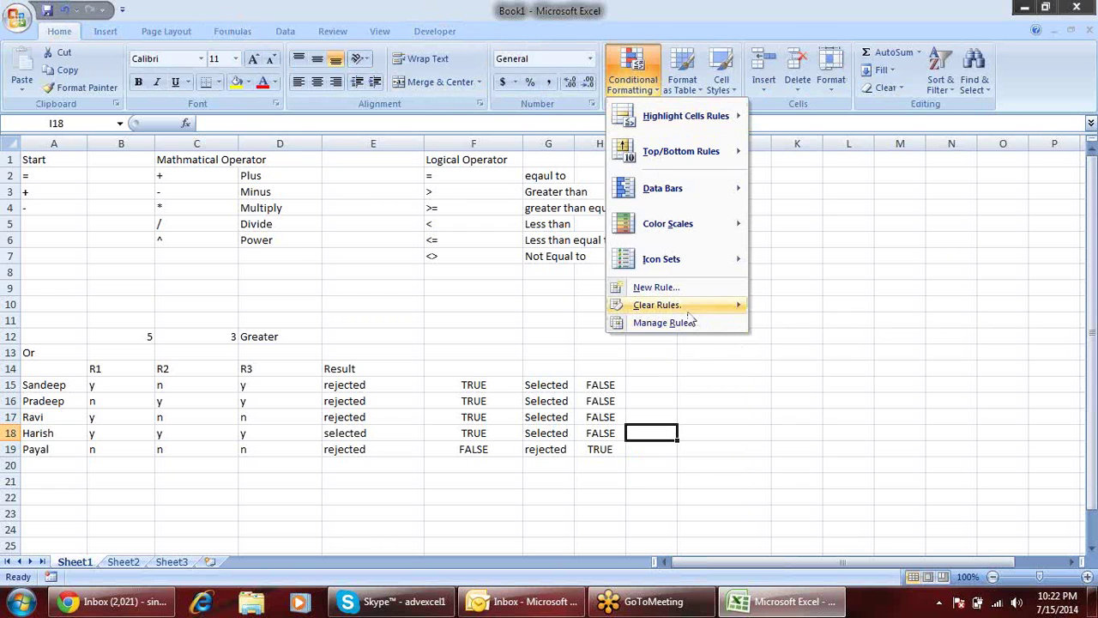
click(676, 287)
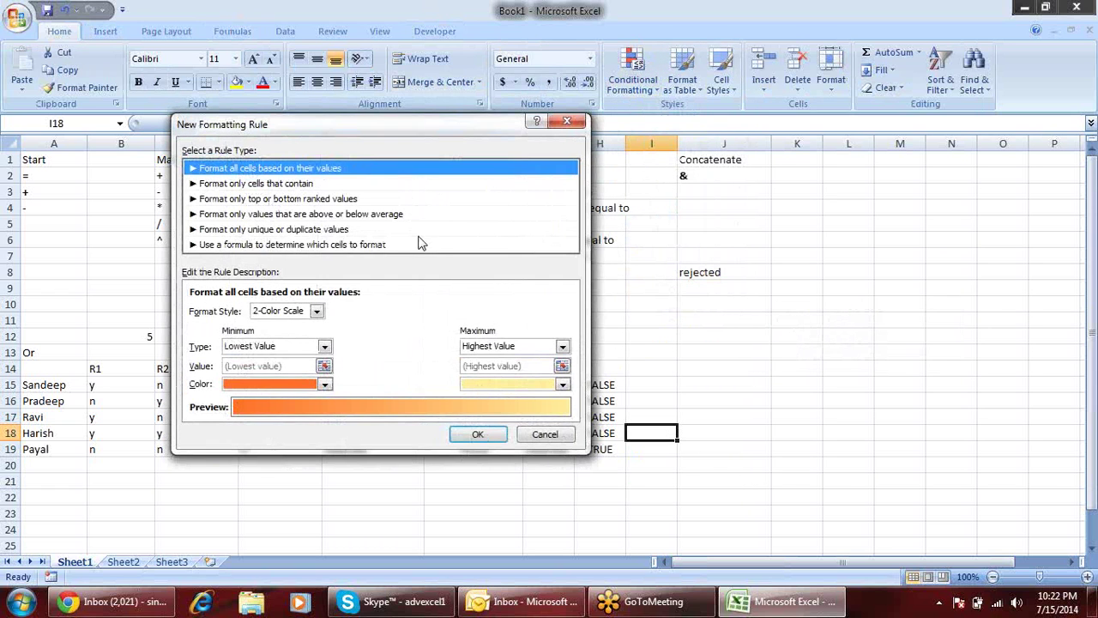
click(421, 246)
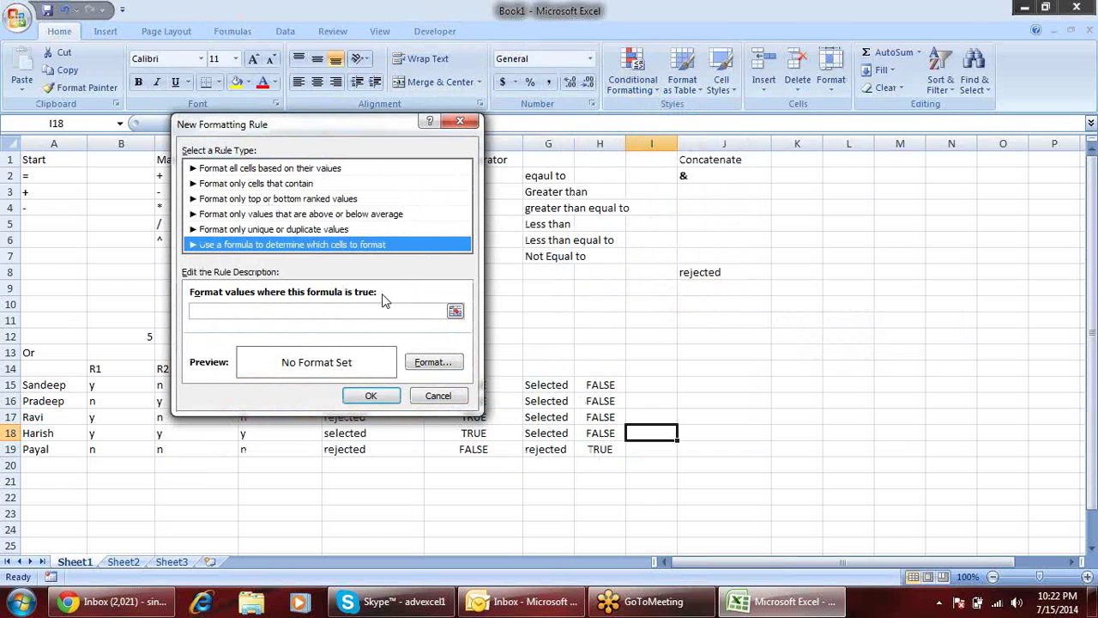
drag(387, 128, 421, 39)
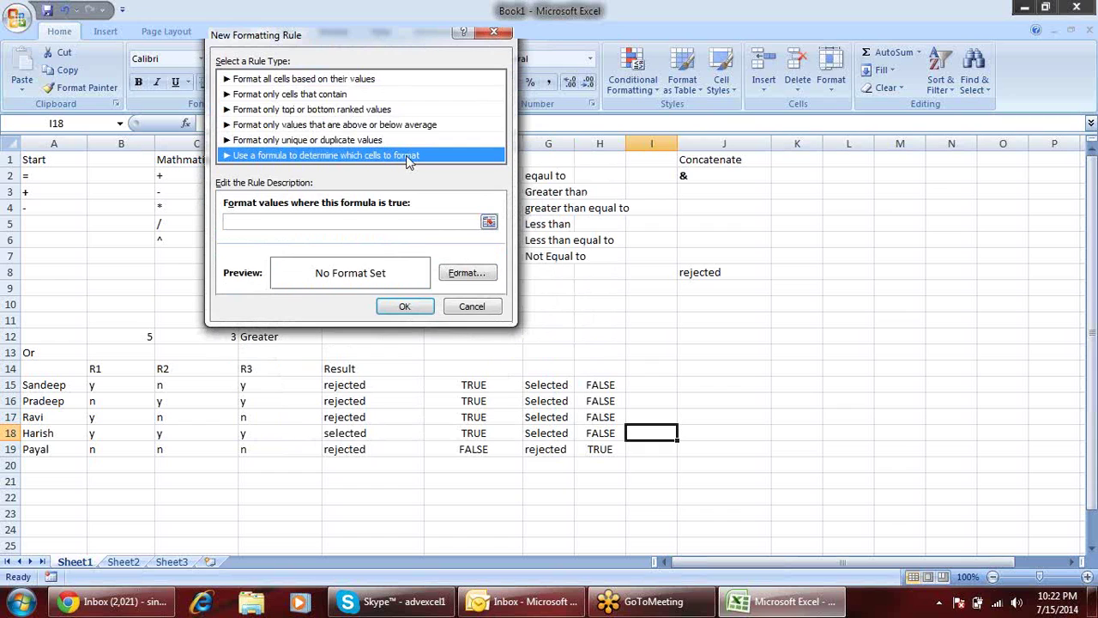
click(494, 33)
double_click(600, 386)
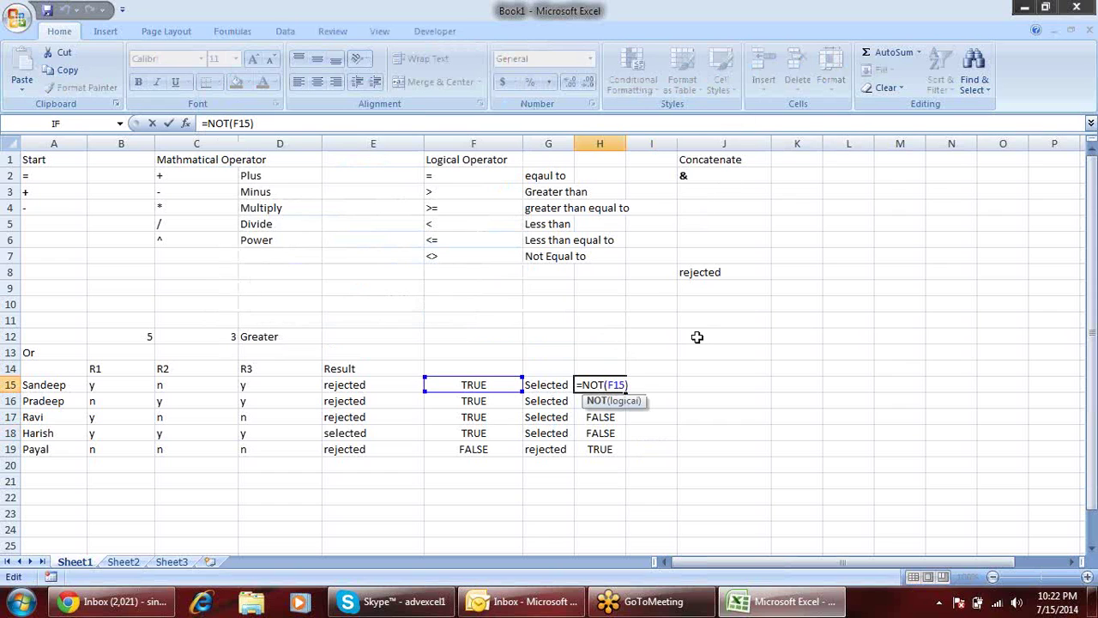
Leave H15's formula unchanged and open the Formulas tab's Logical function dropdown
key(Return)
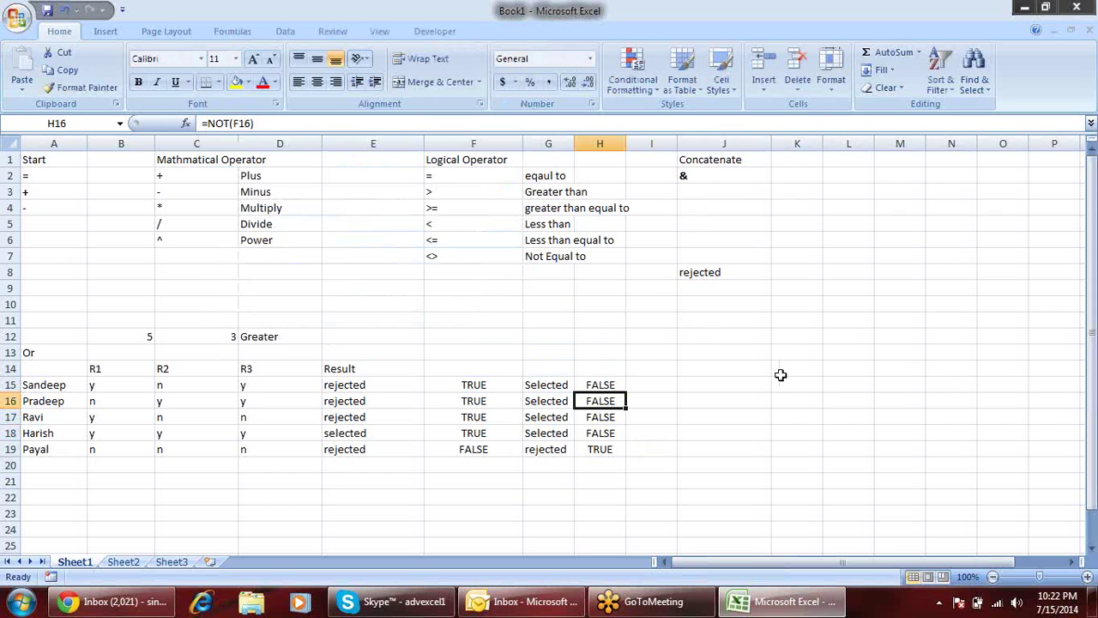
click(786, 396)
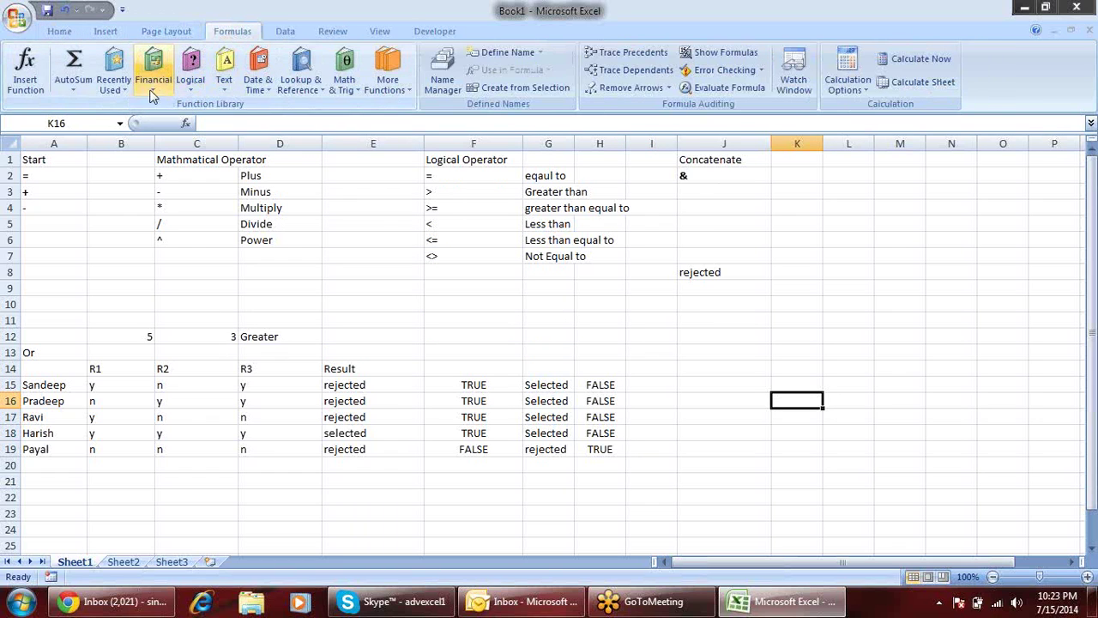
click(190, 85)
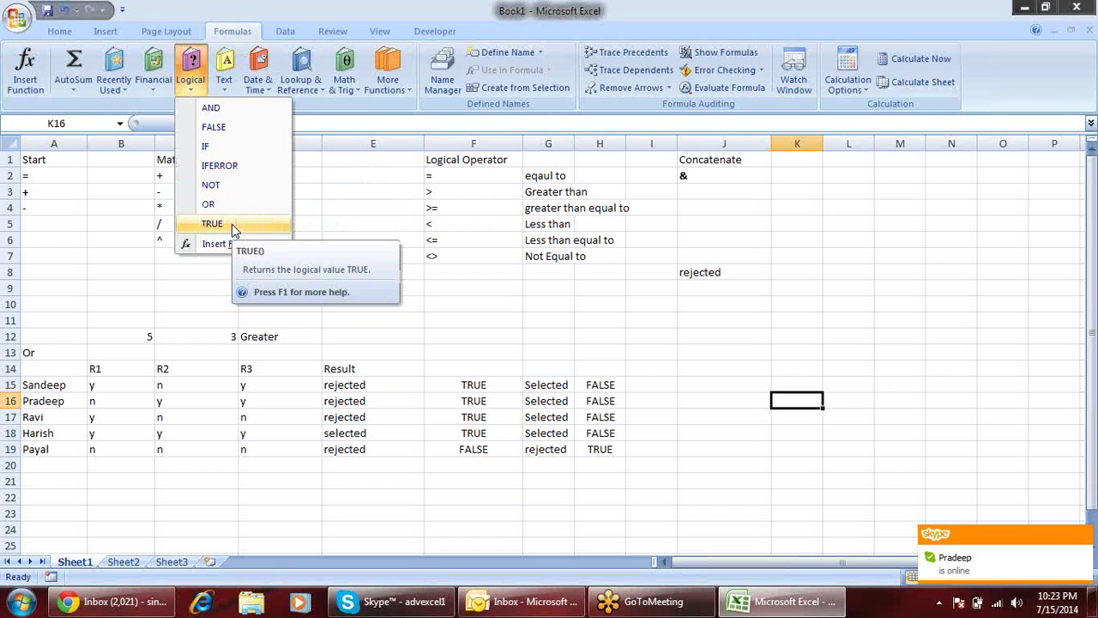
Enter =TRUE in J15 so it displays TRUE
click(678, 390)
click(679, 388)
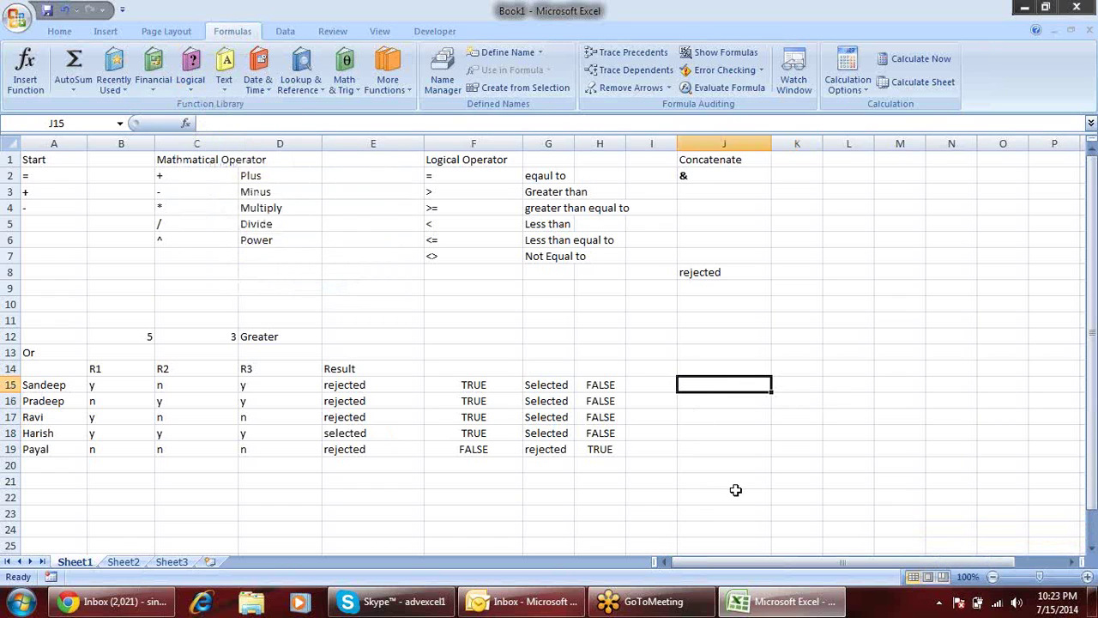
text(=tr)
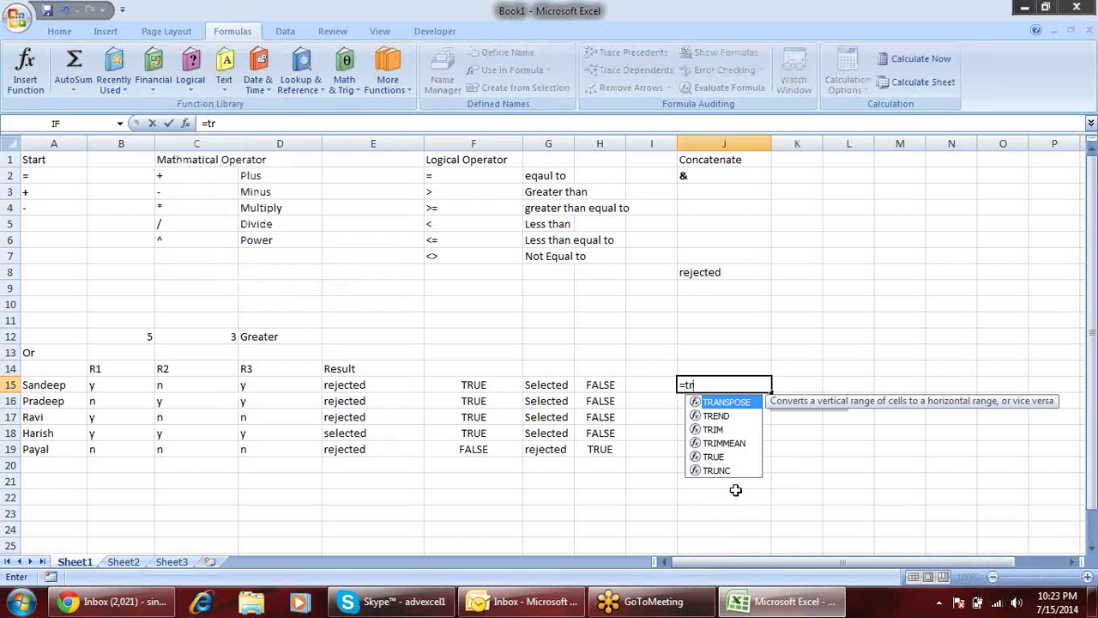
text(ue)
key(Return)
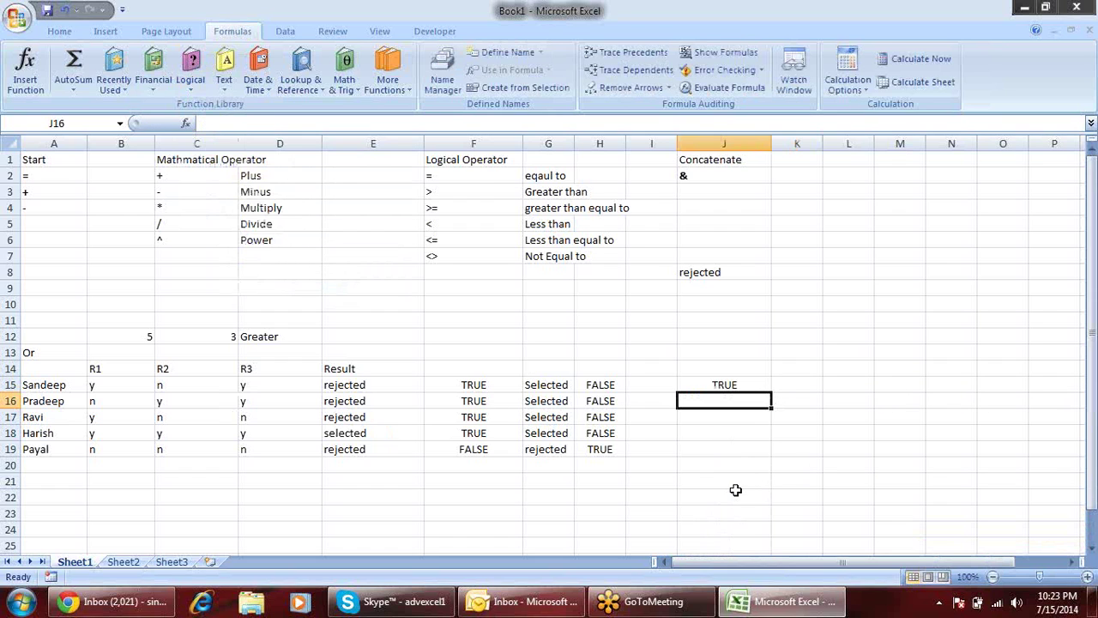
Enter =FALSE in J16 so it displays FALSE
text(=fla)
key(BackSpace)
key(BackSpace)
text(a)
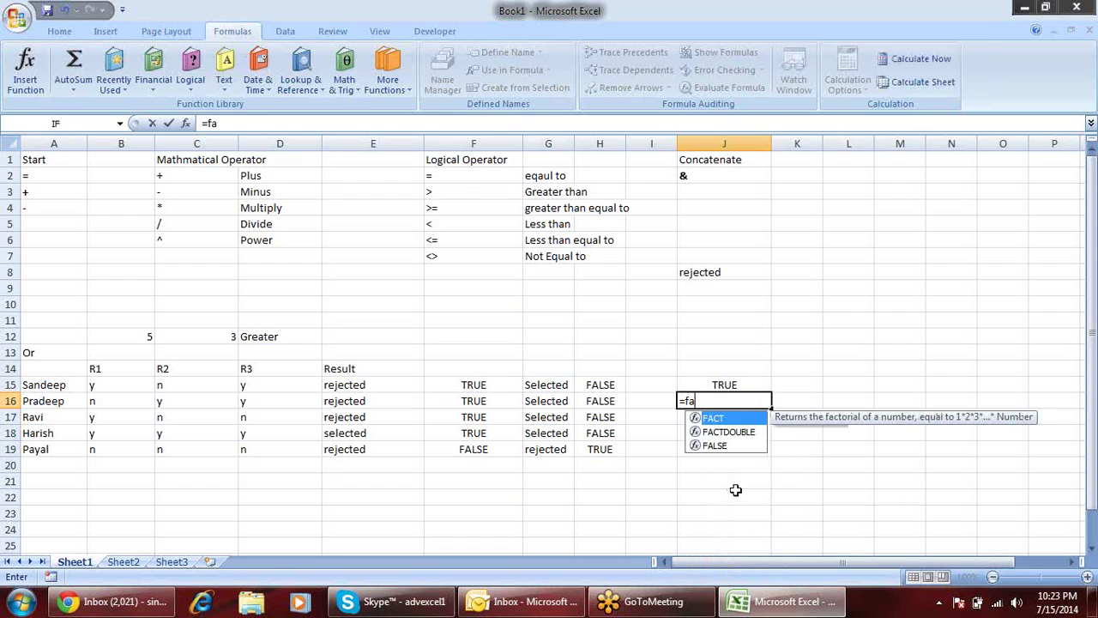
text(ls)
key(Tab)
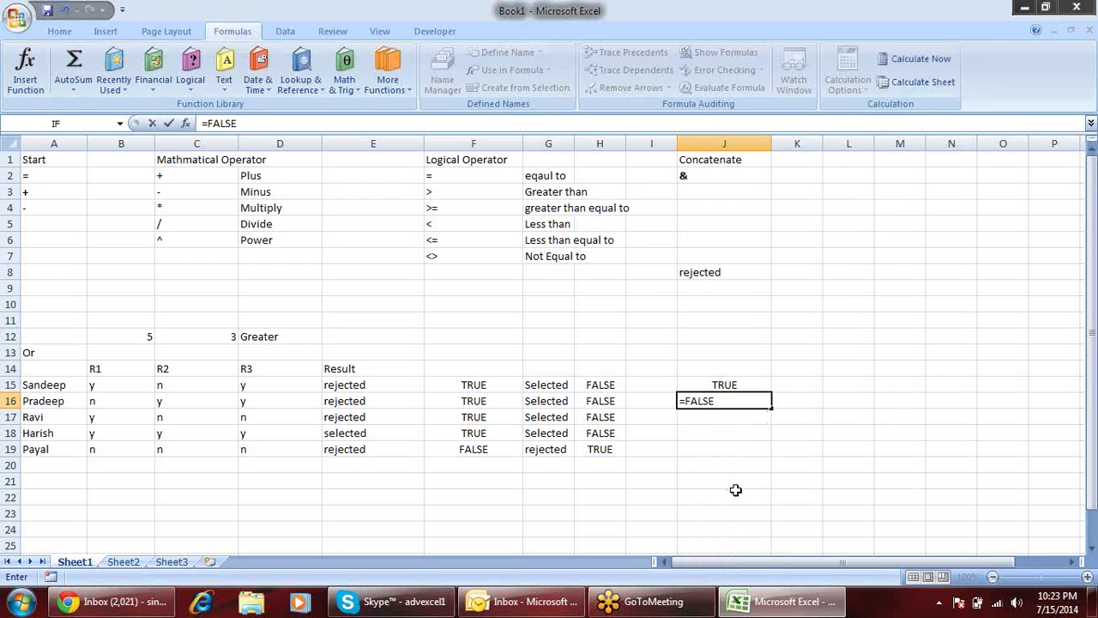
key(Return)
key(Up)
key(Up)
key(Up)
key(Down)
key(Down)
key(Down)
key(Down)
key(Down)
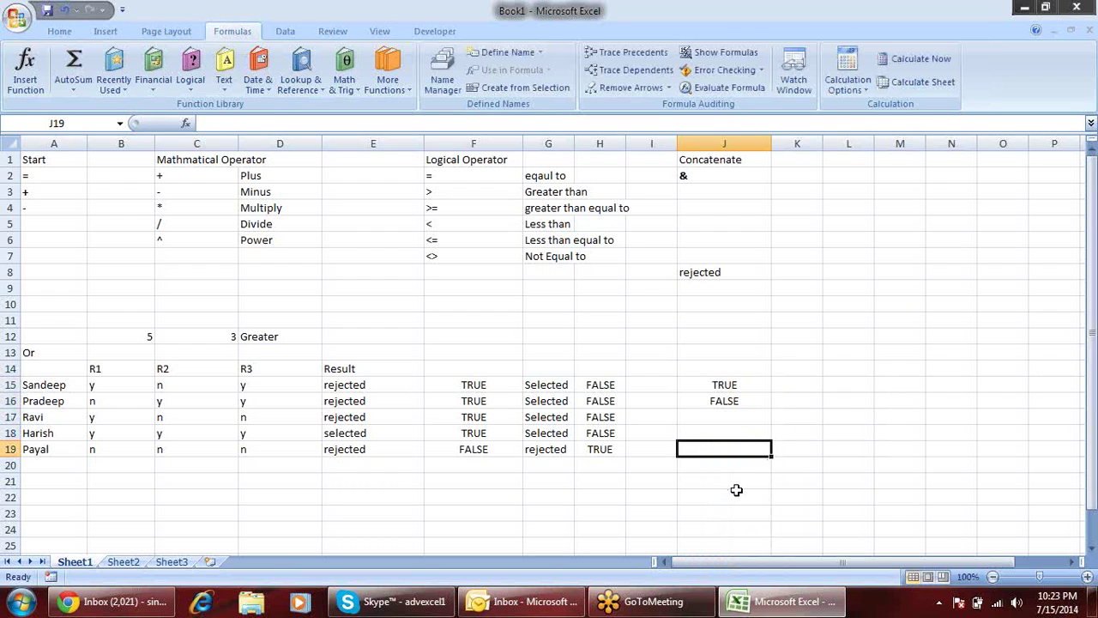
key(Left)
key(Left)
key(Left)
key(Left)
key(Left)
key(Left)
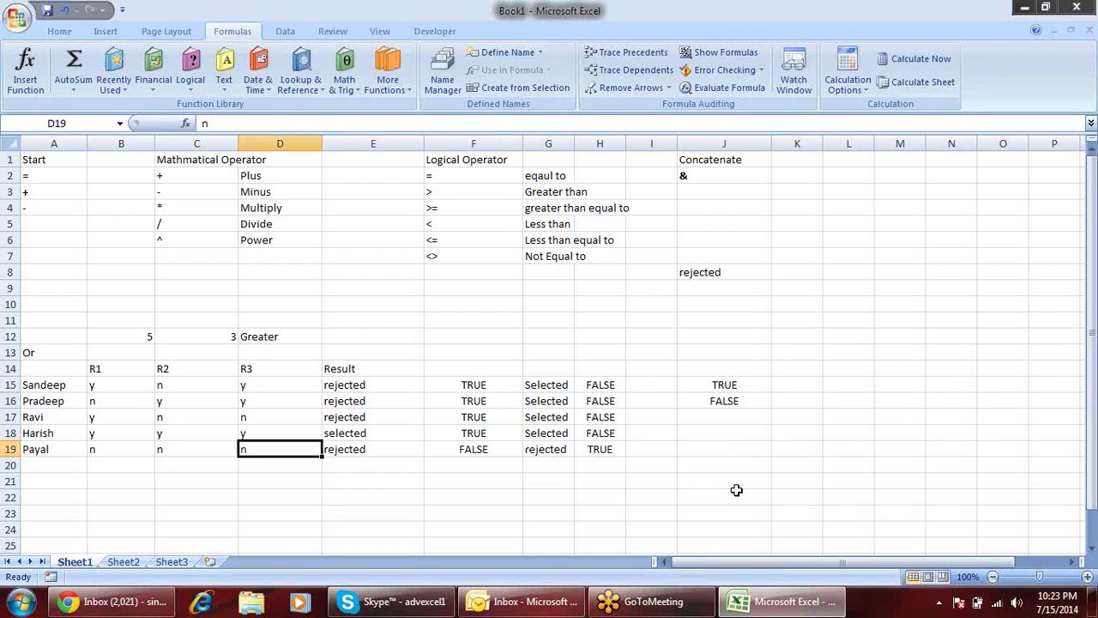
key(Left)
key(Down)
key(Down)
key(Down)
key(Down)
key(Up)
key(Up)
key(Up)
key(Up)
key(Up)
key(Up)
key(Up)
key(Up)
key(Up)
key(Up)
key(Down)
key(Down)
key(Down)
key(Down)
key(Down)
key(Down)
key(Down)
Enter =na in D22 to produce a #NAME? error
key(Right)
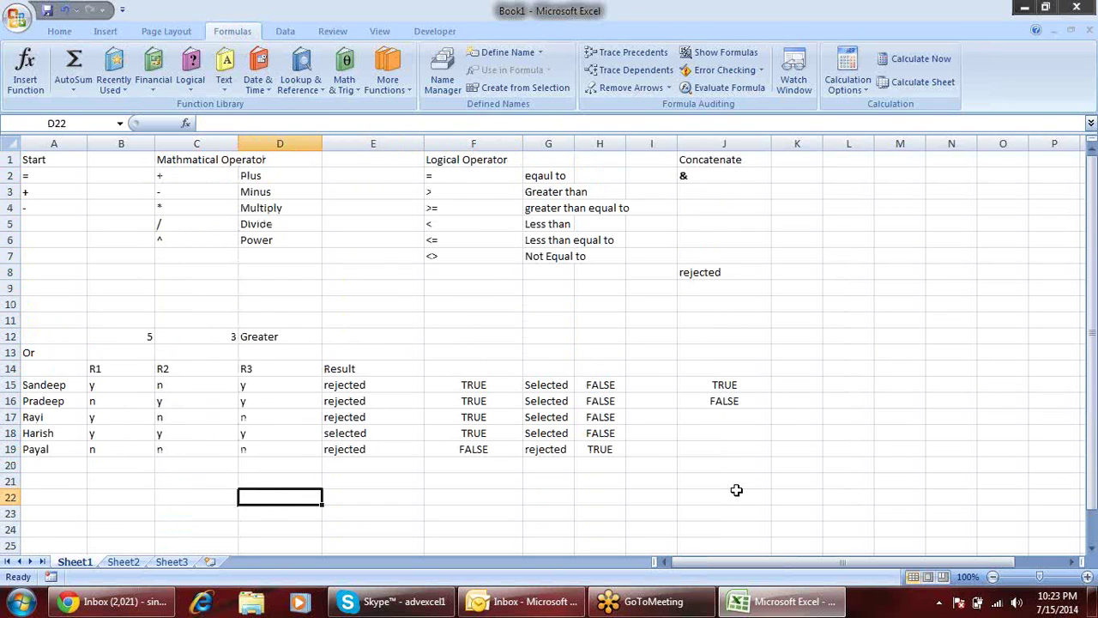
text(=nx)
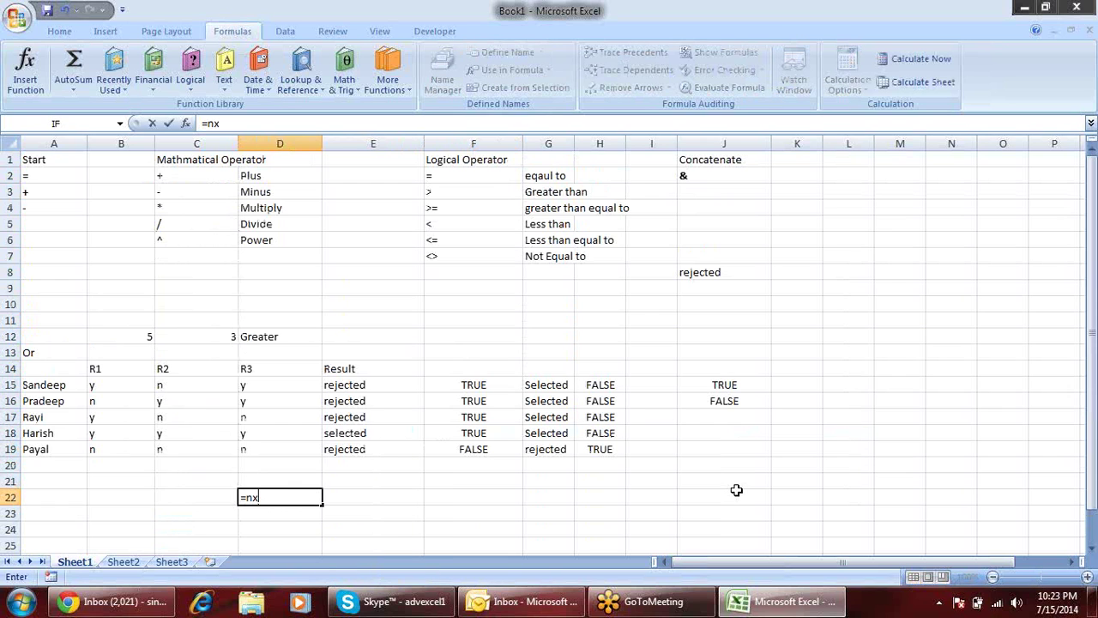
key(BackSpace)
key(BackSpace)
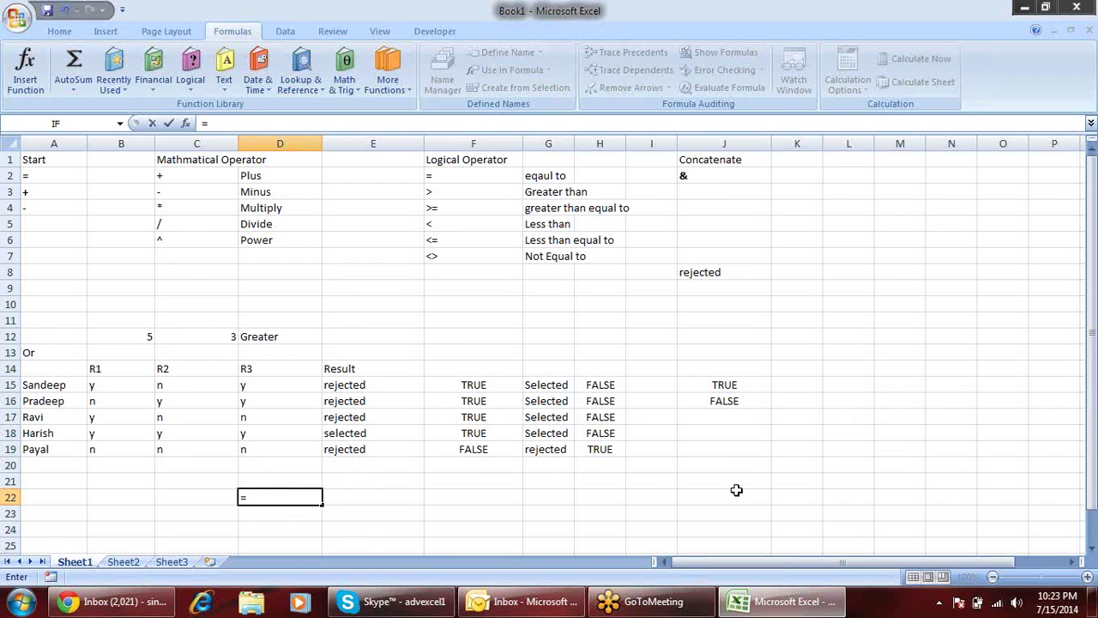
text(na)
key(Return)
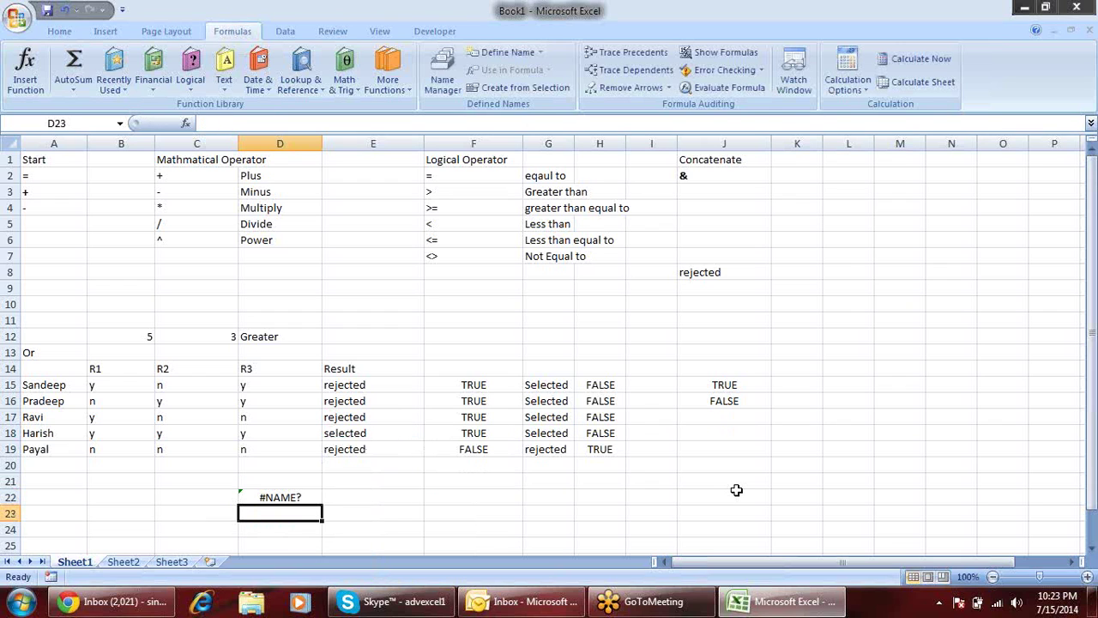
Enter =NA() in D23 to produce #N/A, then check D22's formula
text(=n)
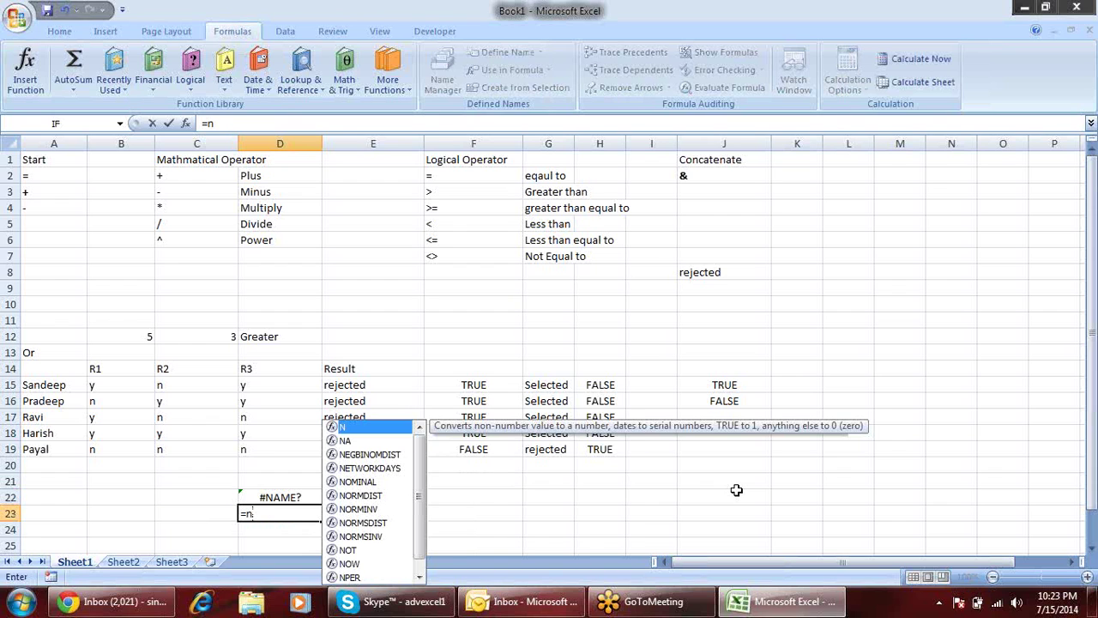
key(Return)
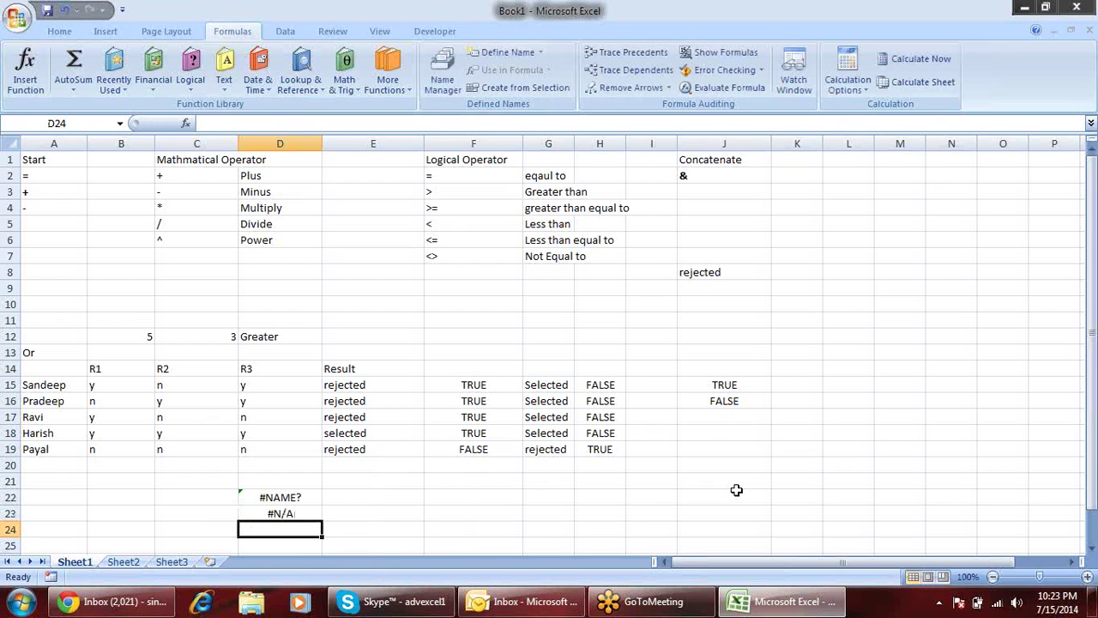
key(Up)
key(Right)
key(Down)
key(Down)
key(Down)
key(Down)
key(Down)
key(Up)
key(Up)
key(Up)
key(Down)
key(Down)
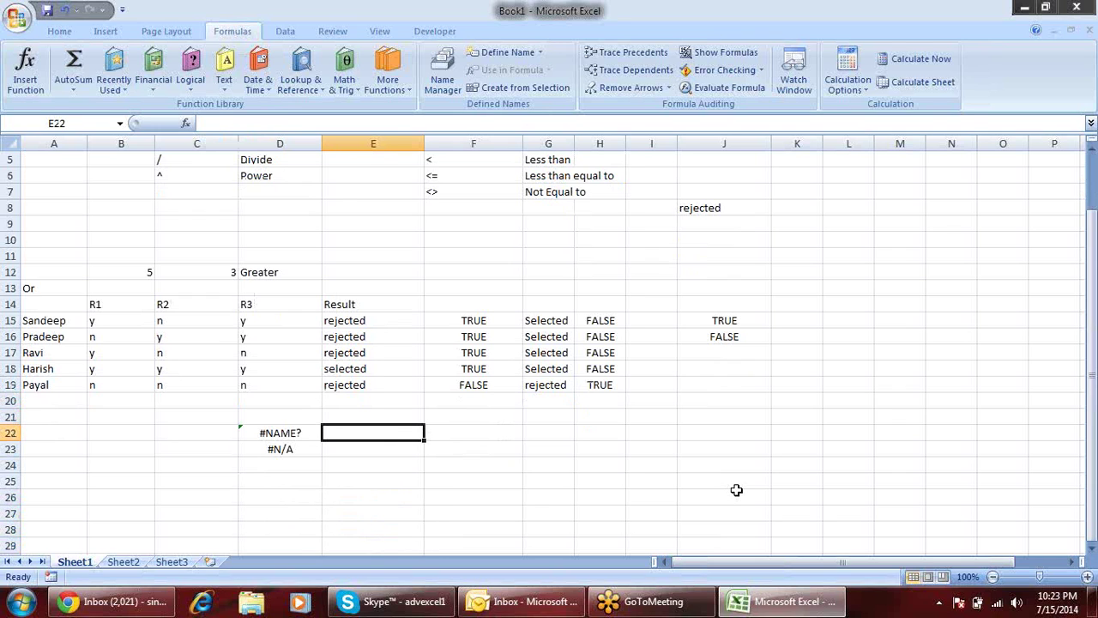
key(Left)
Enter =IFERROR(D22,"Error returns") in E22 to replace the #NAME? error
key(Right)
text(=)
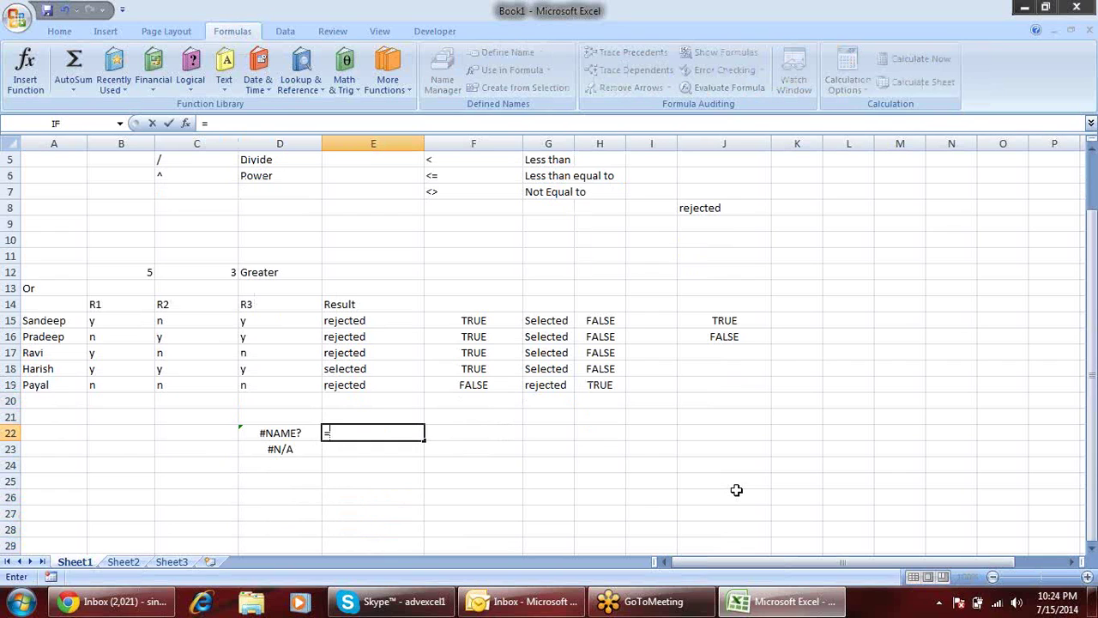
text(if)
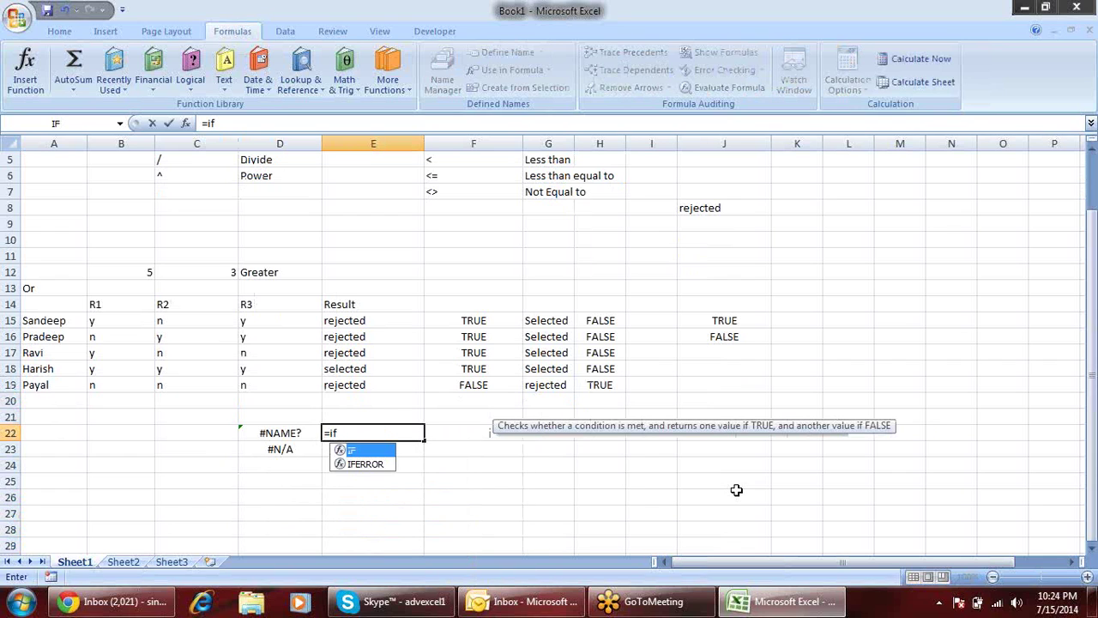
key(Tab)
key(BackSpace)
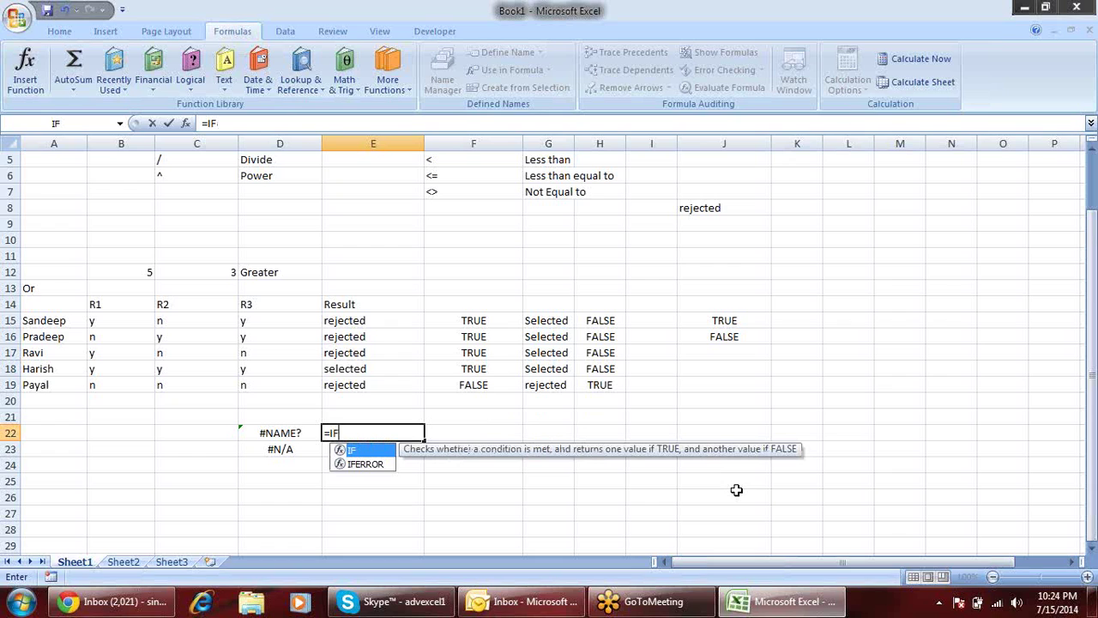
text(e)
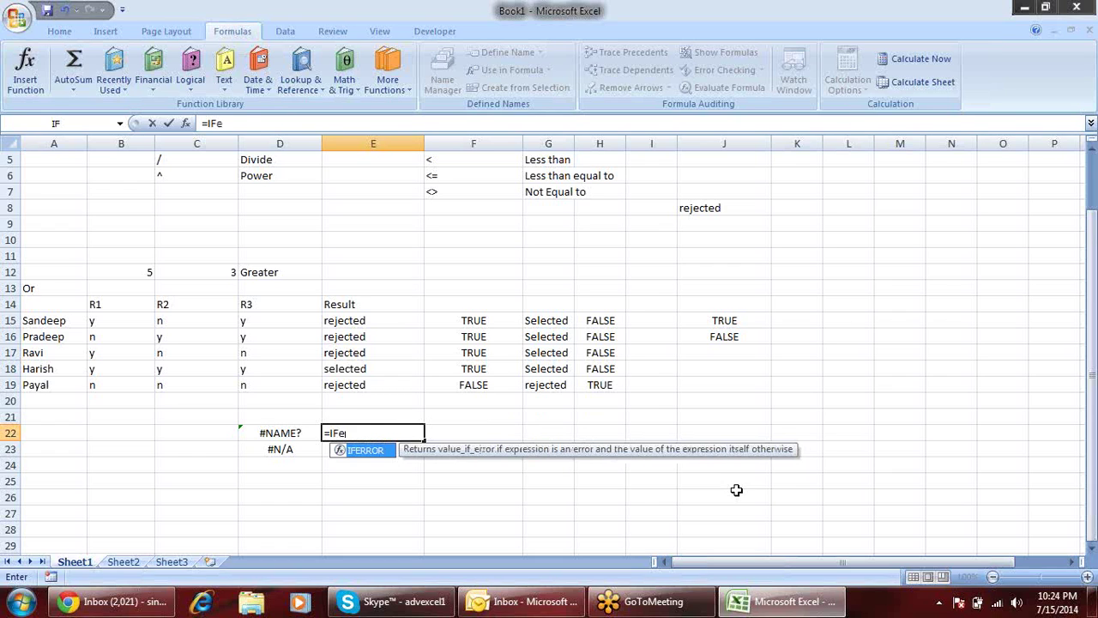
key(Tab)
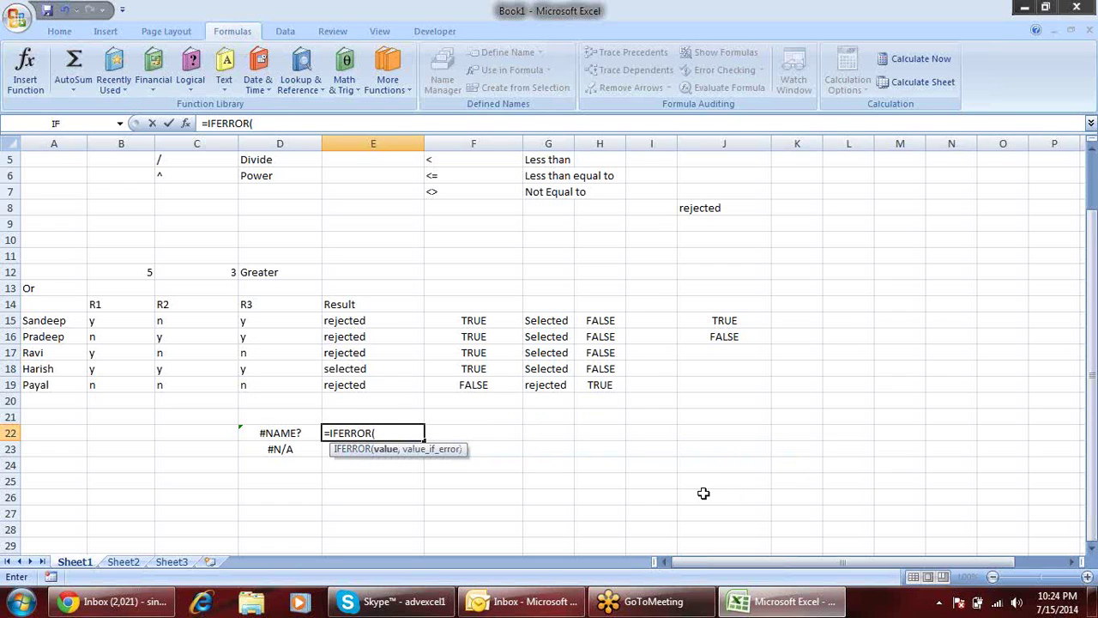
click(287, 431)
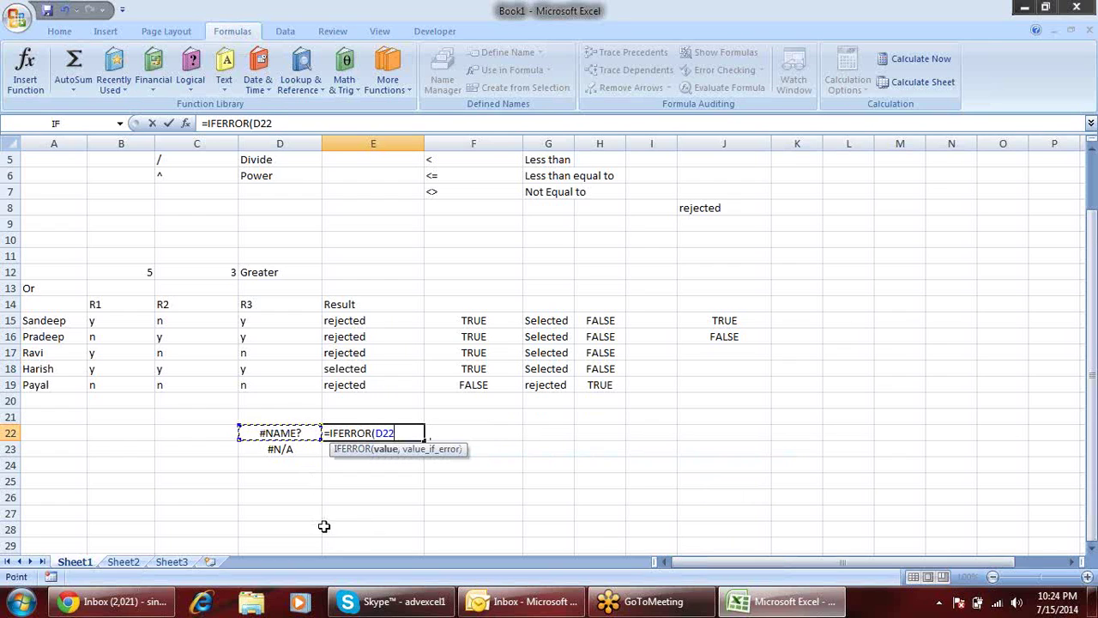
text(,)
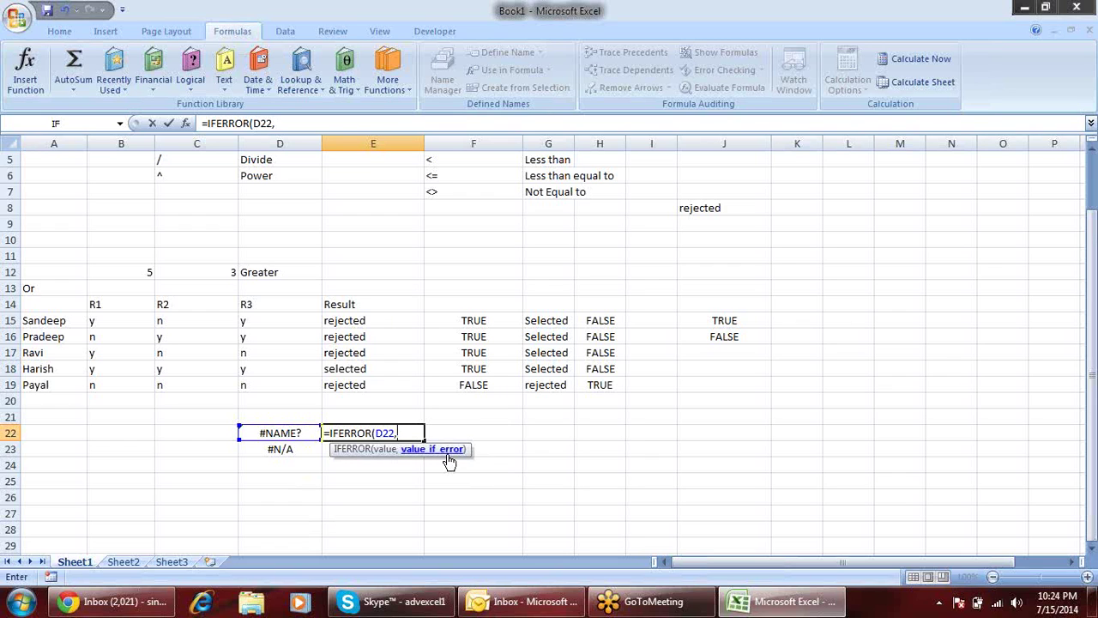
text("Error)
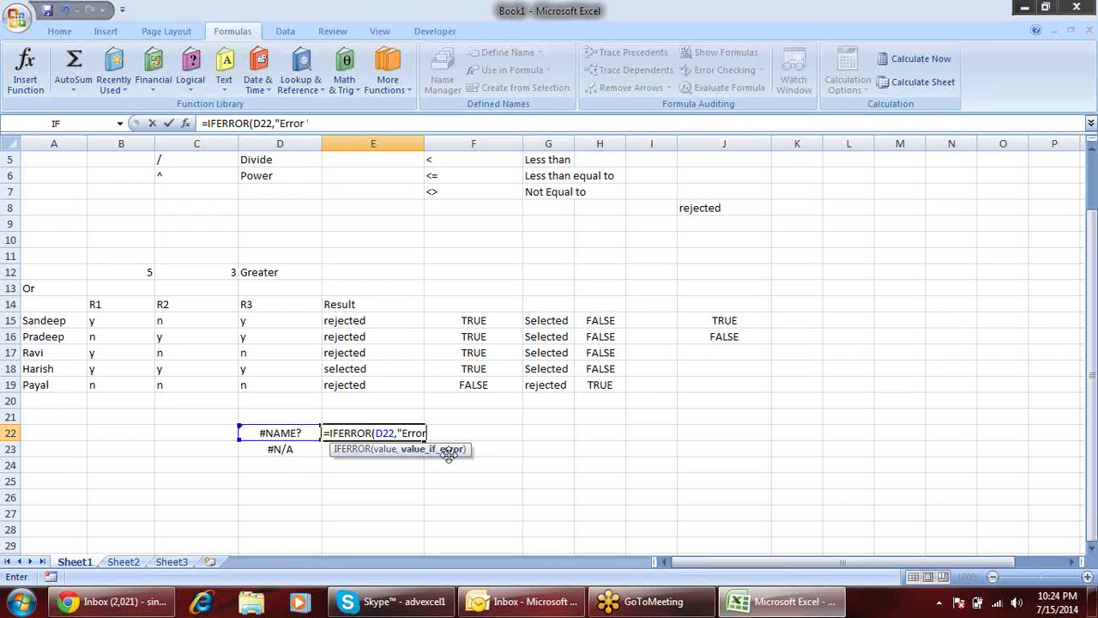
text(returns)
text())
key(Return)
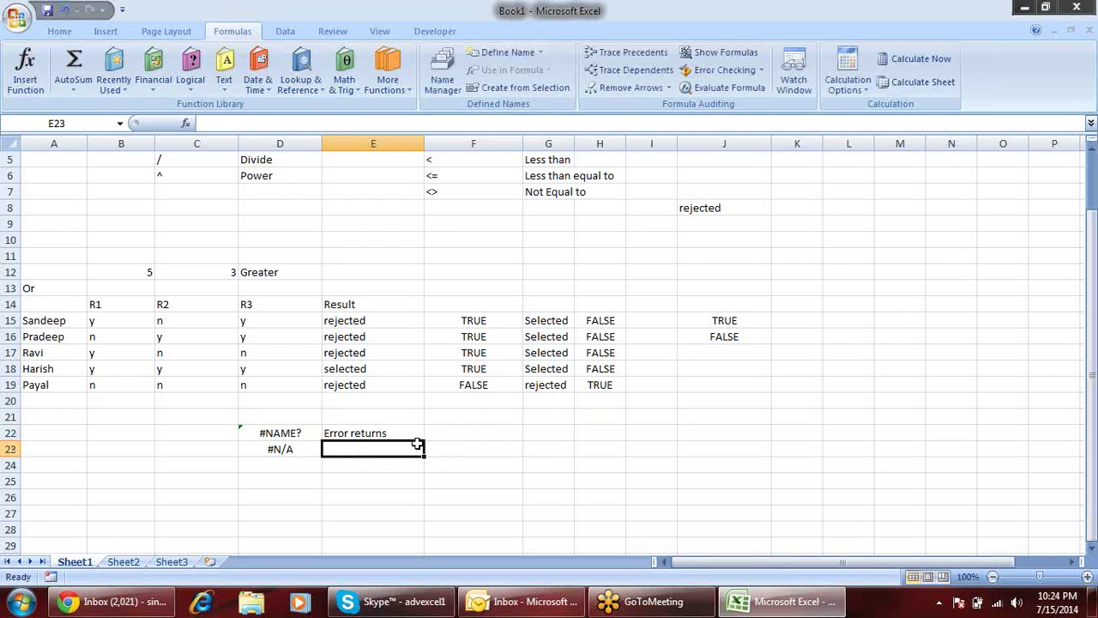
click(421, 437)
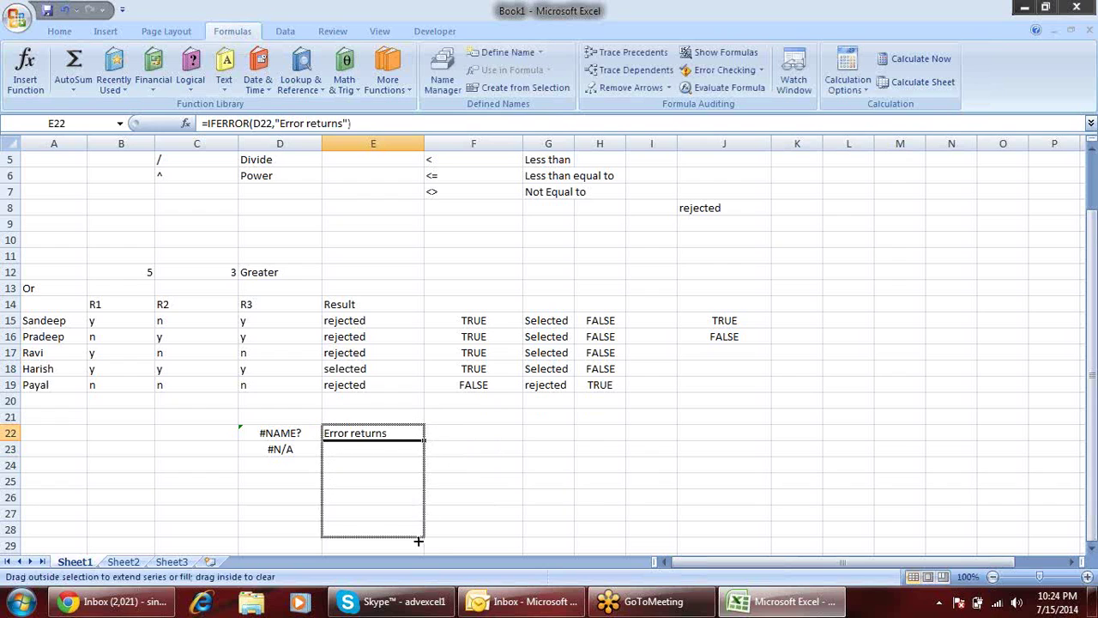
drag(425, 440, 421, 533)
scroll(410, 441, down, 3)
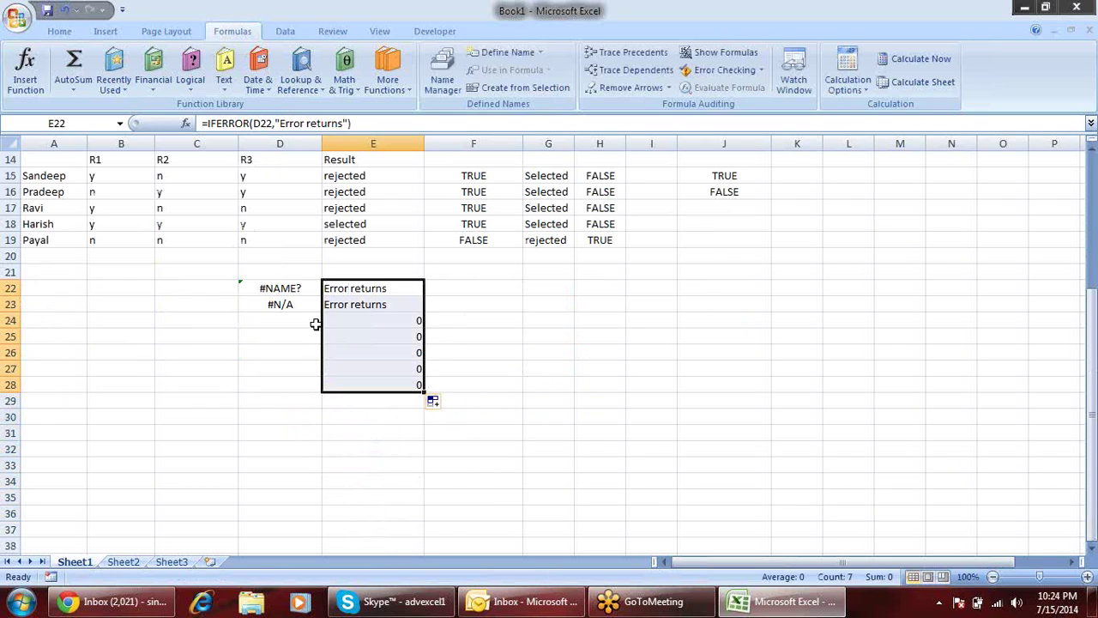
click(208, 290)
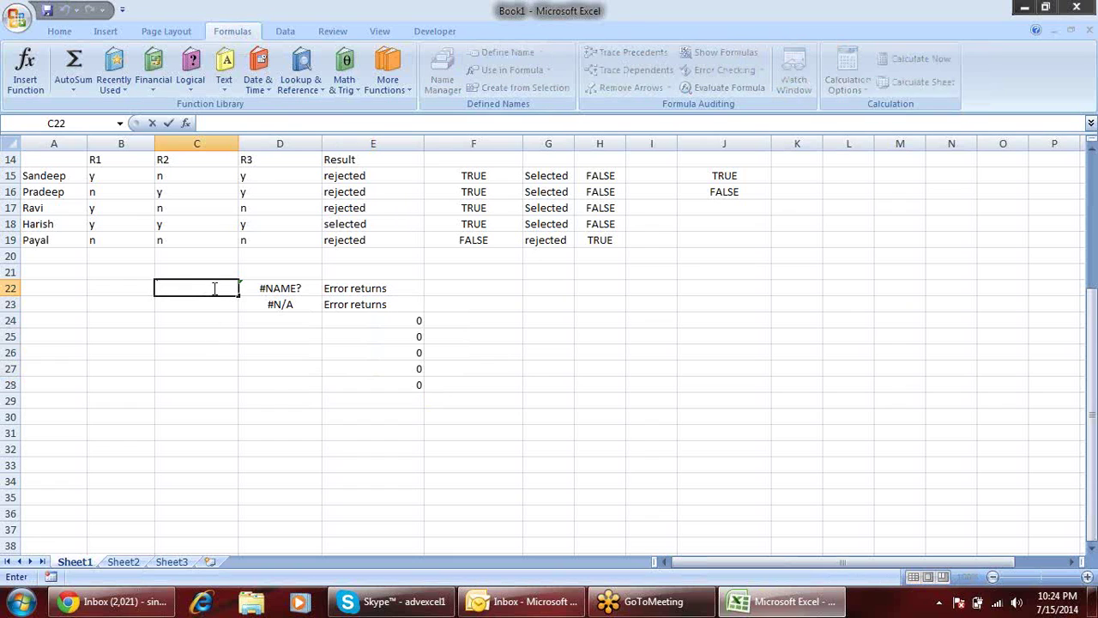
key(Escape)
click(236, 323)
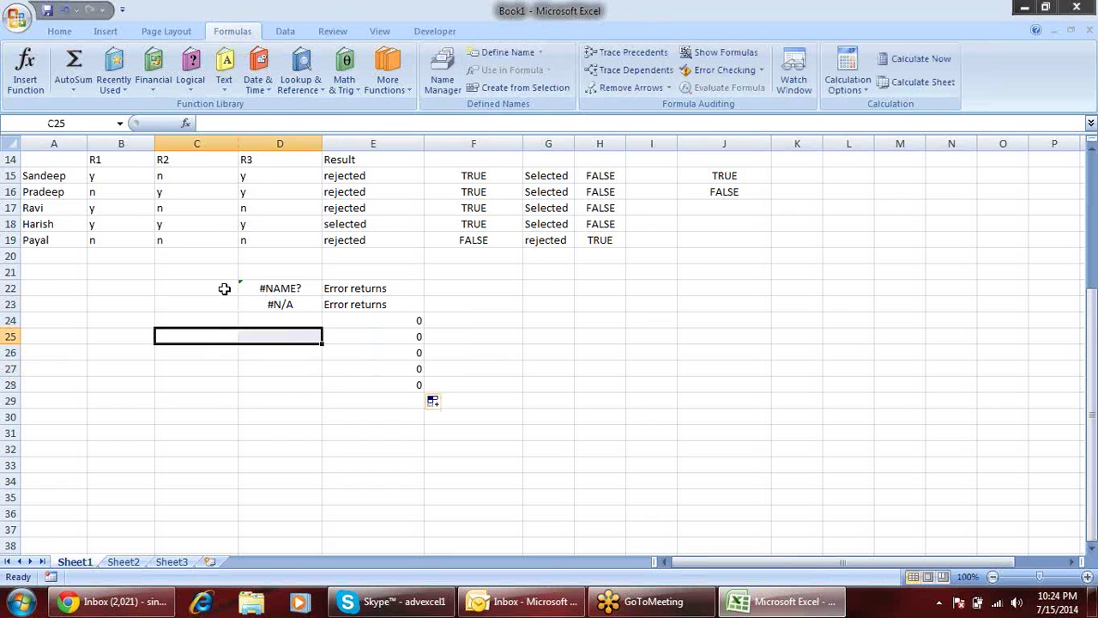
drag(226, 286, 226, 378)
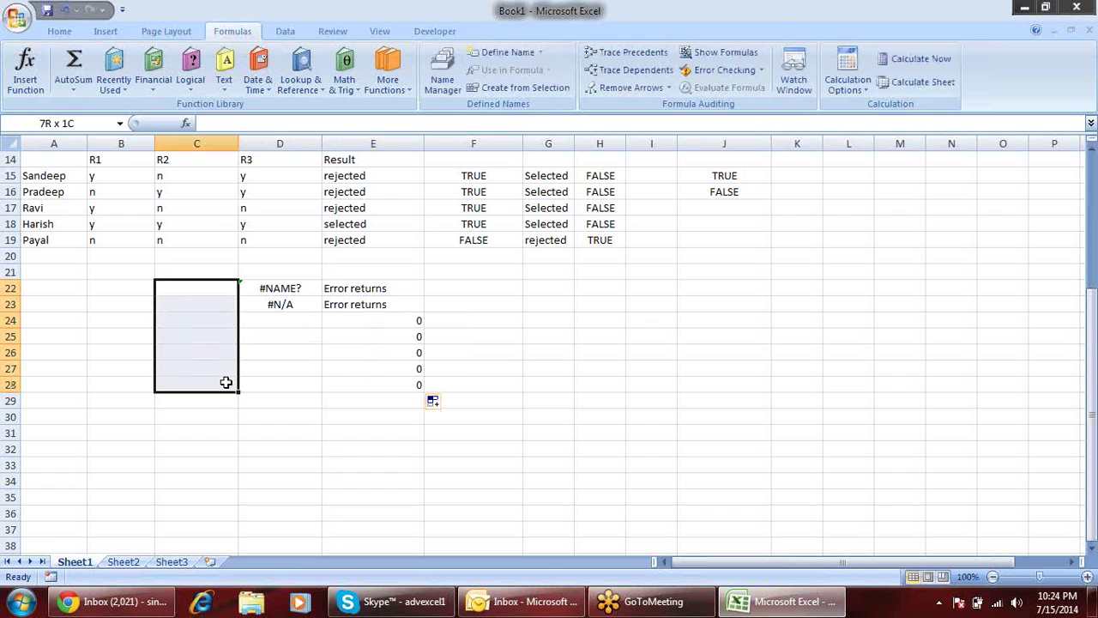
Change E22 to =IFERROR(D22,"") and copy it down through E28
double_click(388, 288)
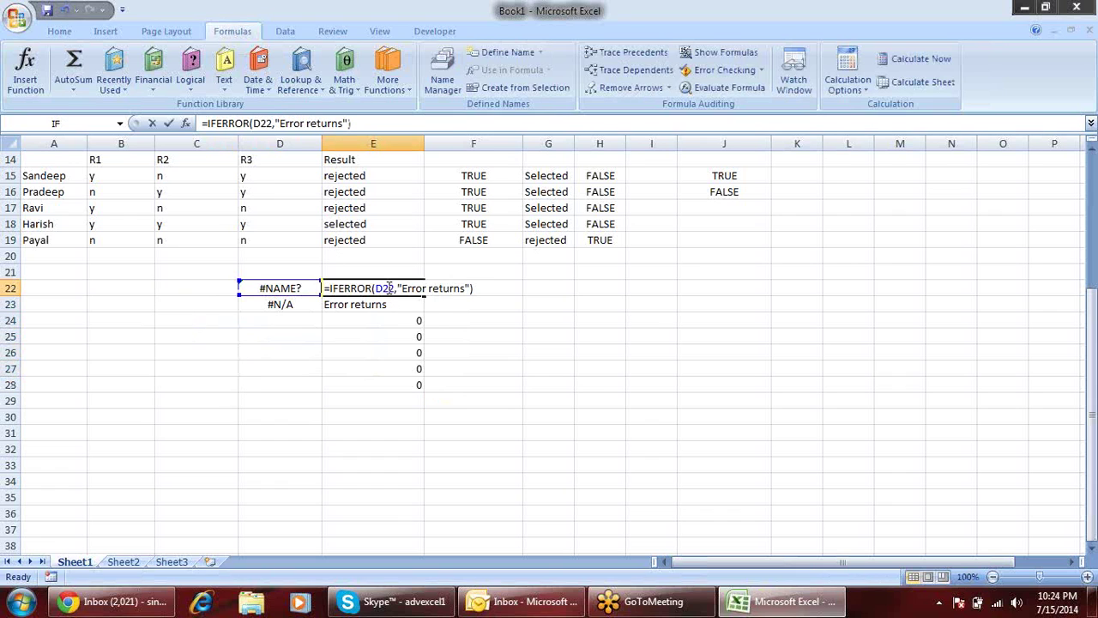
drag(467, 289, 402, 289)
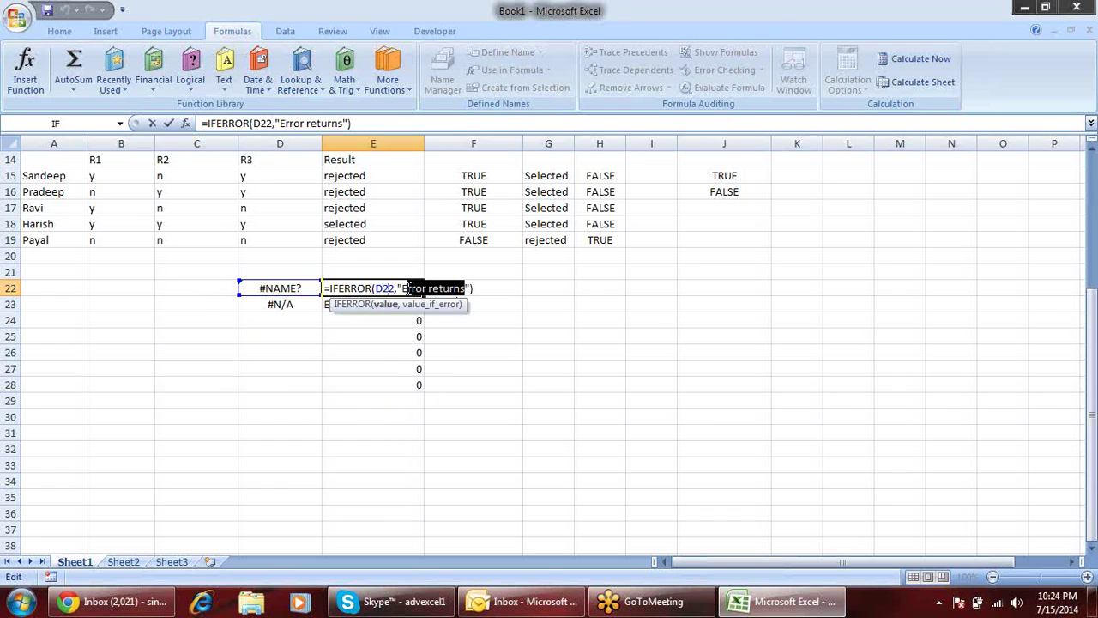
key(BackSpace)
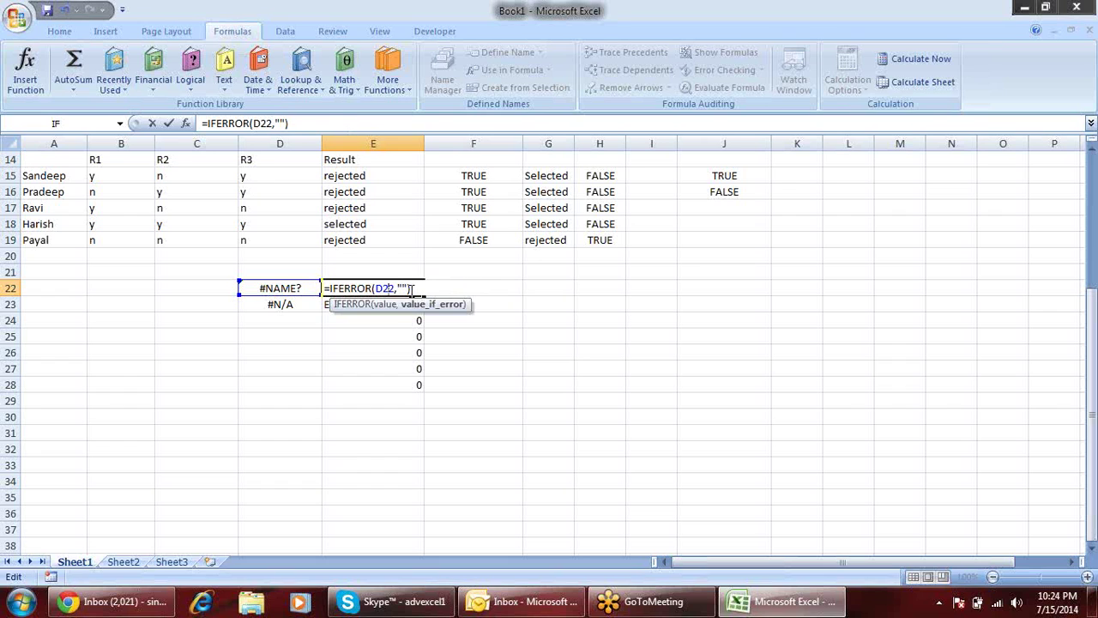
key(Return)
click(409, 290)
drag(426, 297, 429, 388)
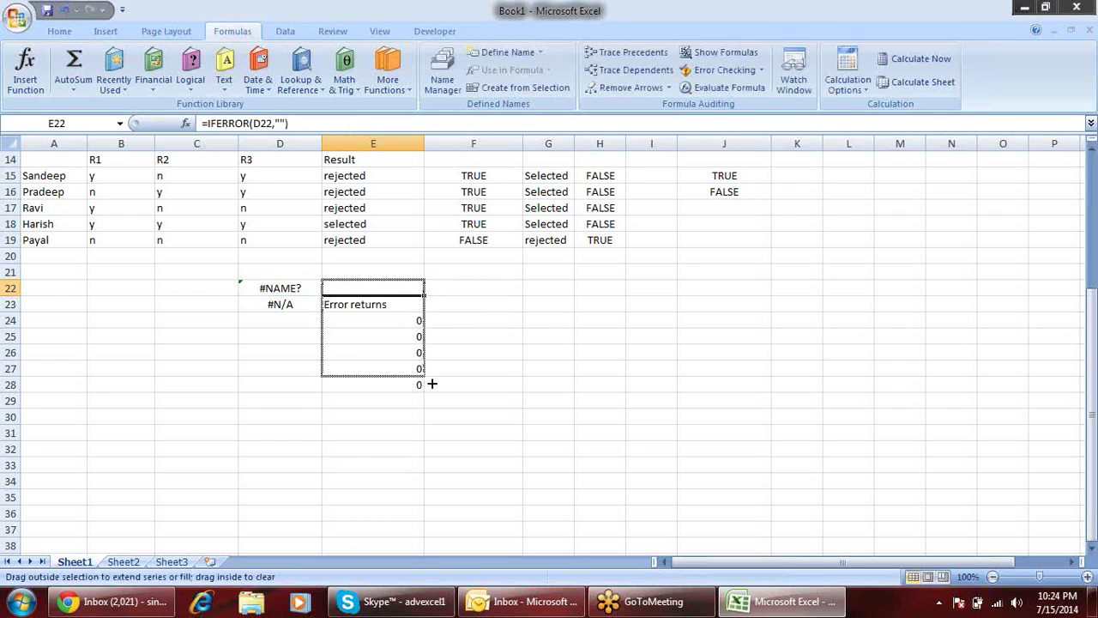
click(298, 319)
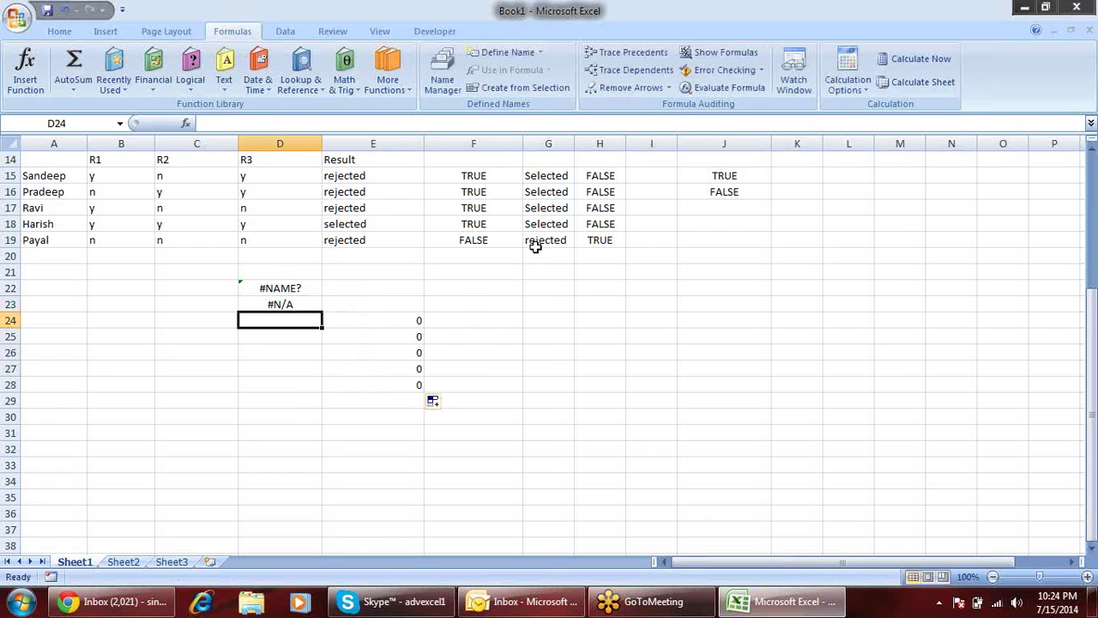
Enter the test values 12, we, we, sdf, 12 down D24:D28
text(12)
key(Return)
text(we)
key(Return)
text(we)
key(Return)
text(sdf)
key(Return)
text(12)
key(Return)
Put =NA() in D26 and confirm E26 hides the #N/A error
key(Up)
key(Up)
key(Up)
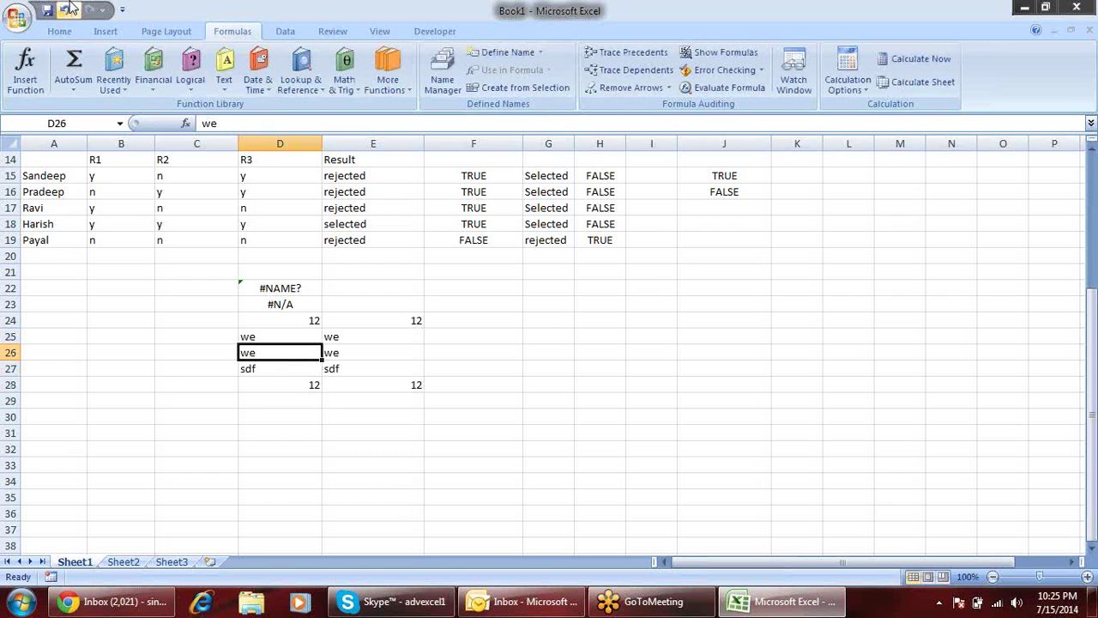
text(=na)
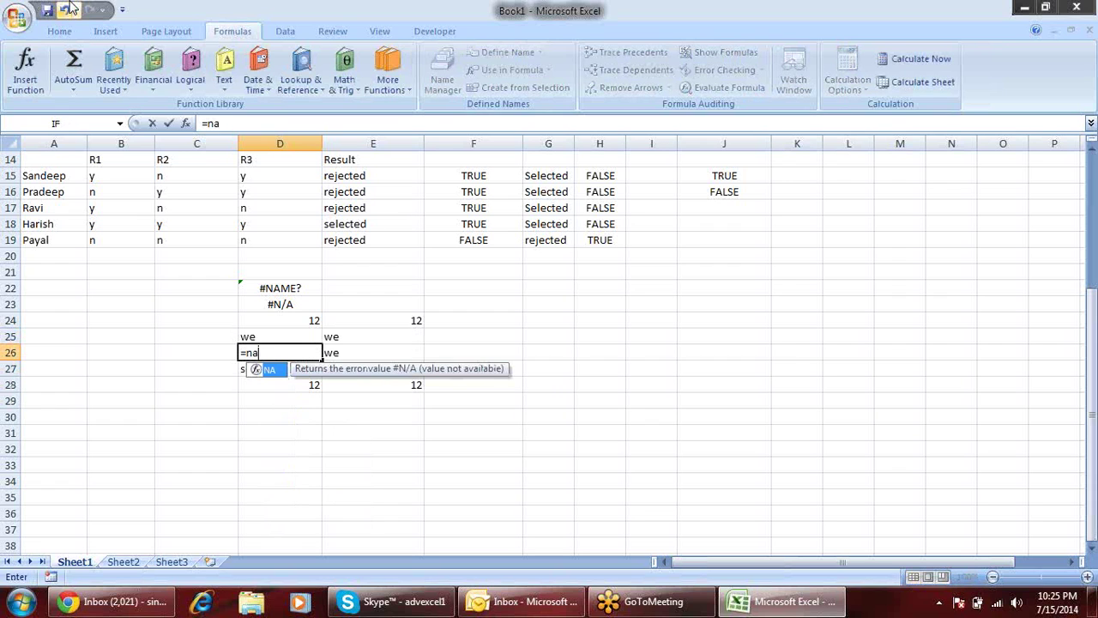
key(Tab)
key(Return)
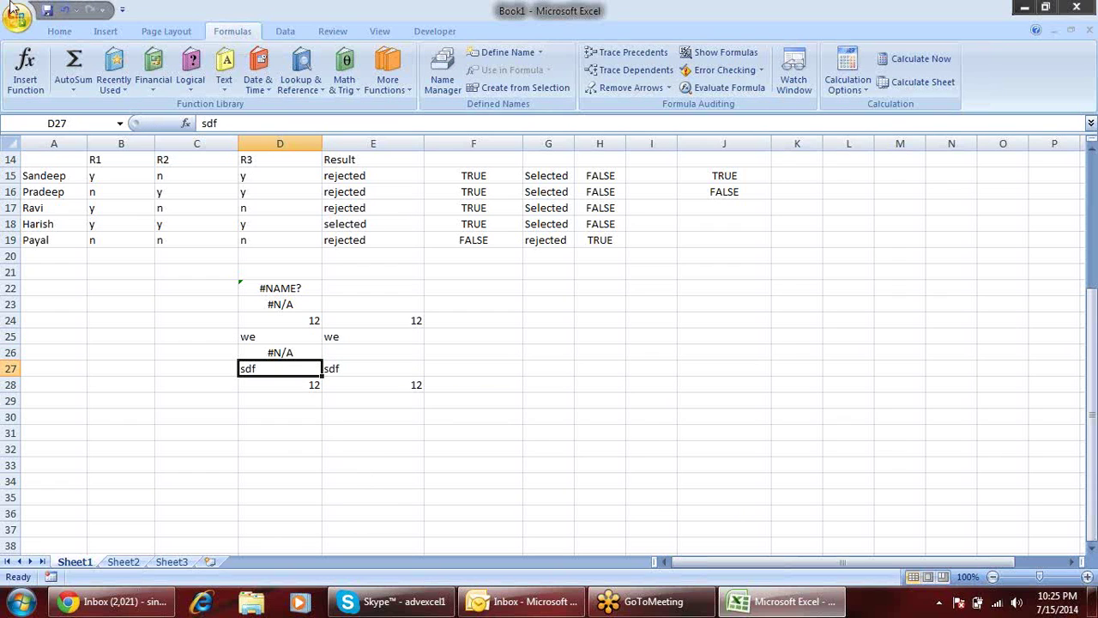
click(363, 345)
click(361, 352)
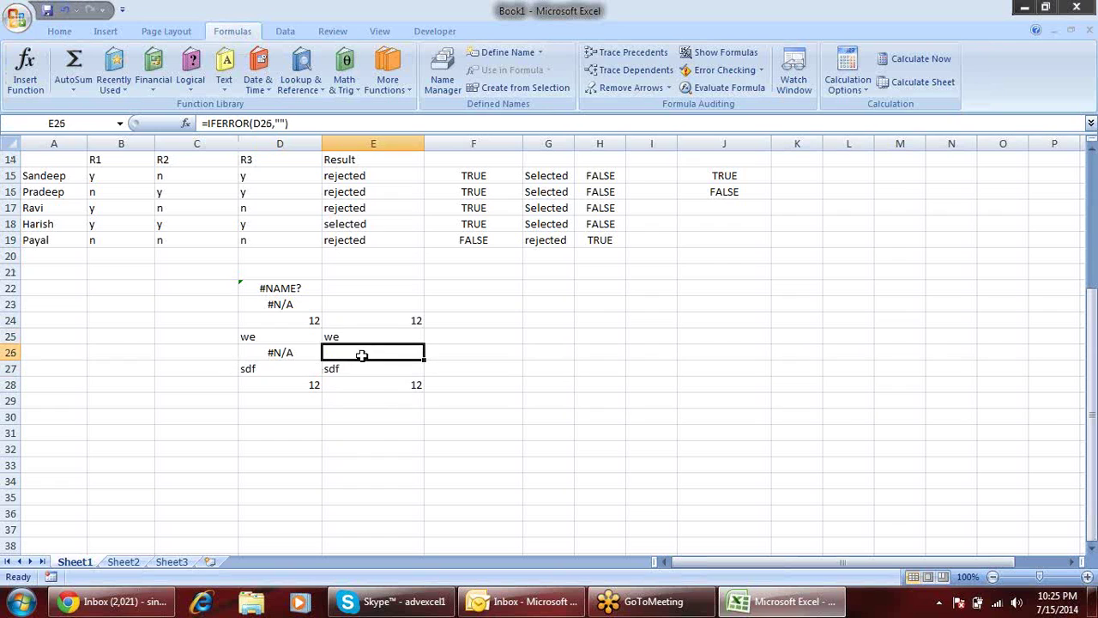
Replace the =NA() test in D26 with sdf and review the formula in E25
key(Left)
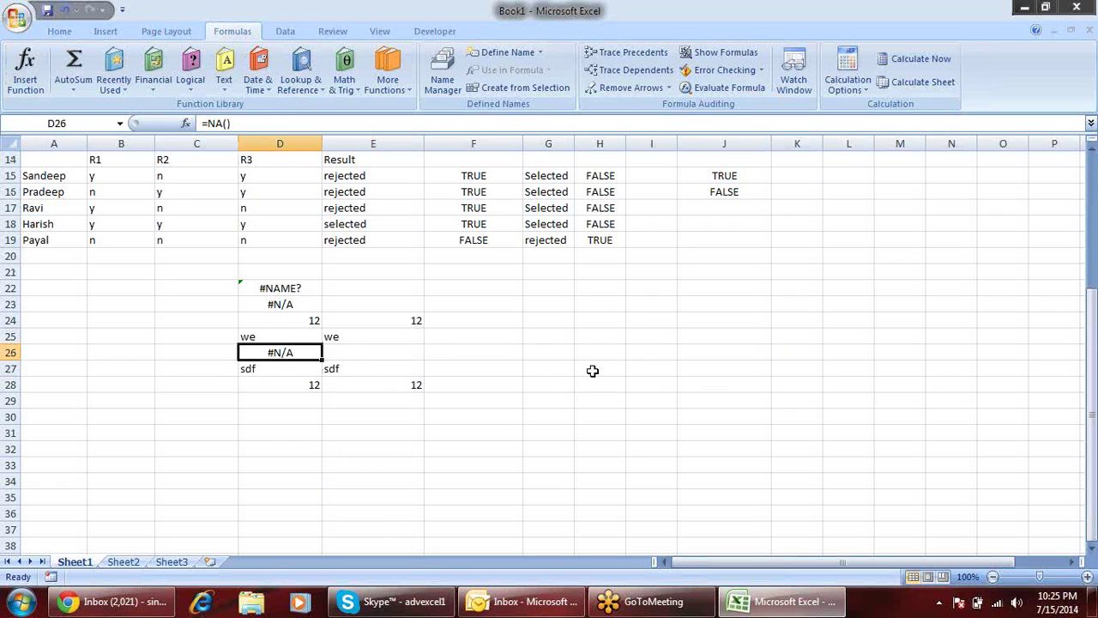
text(sdf)
key(Return)
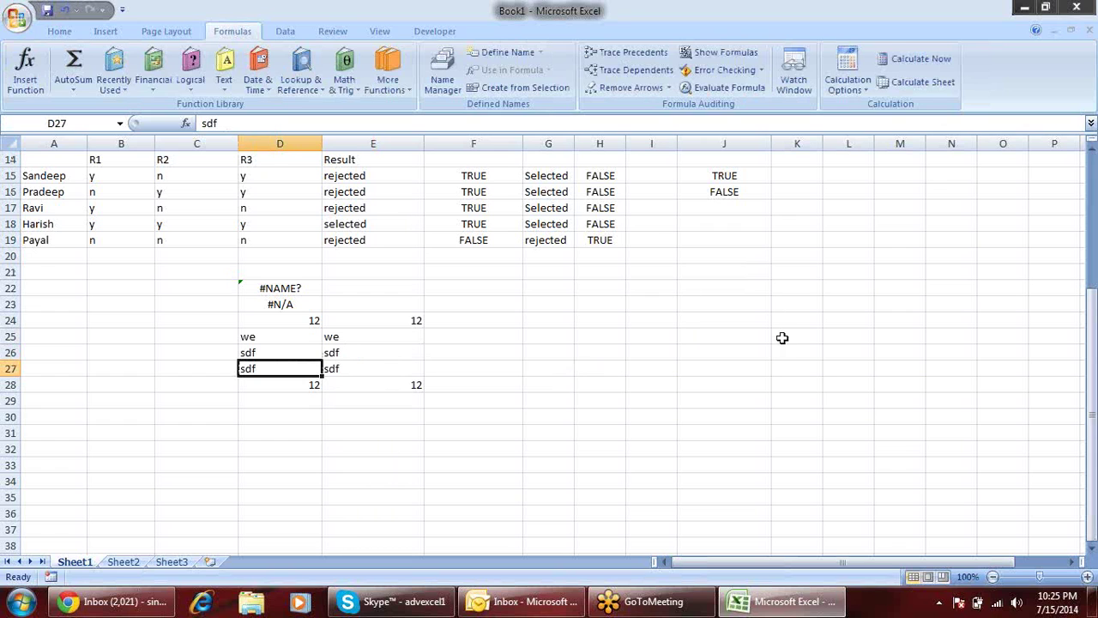
click(421, 340)
Scroll to the top, try a paste, and cancel an accidental edit to E25
scroll(493, 285, up, 5)
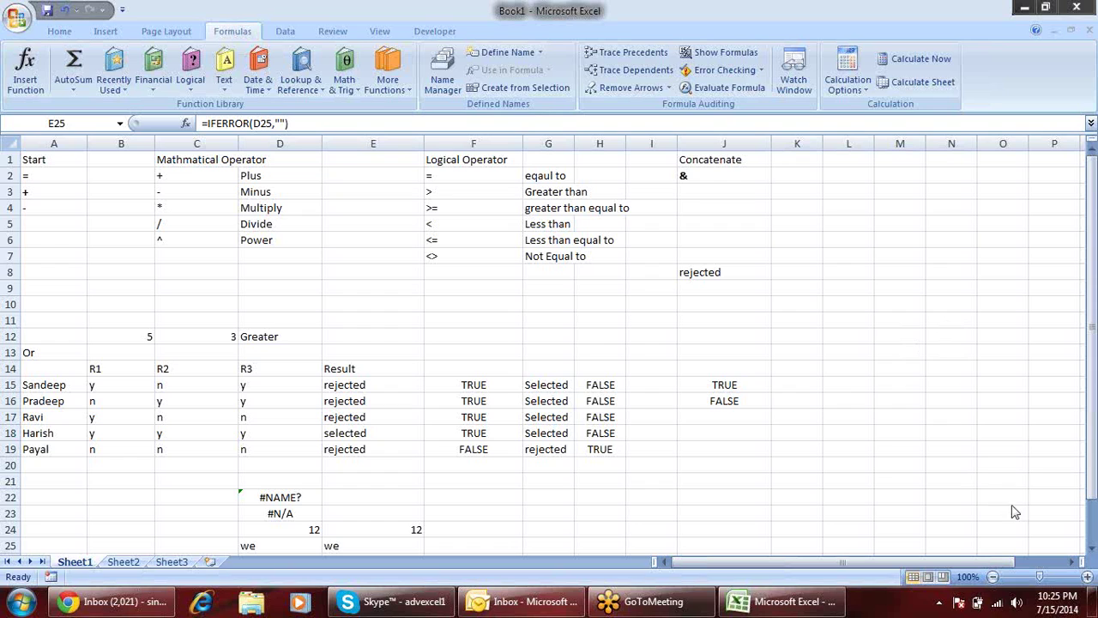
right_click(952, 335)
click(925, 344)
key(F2)
key(Home)
text(=)
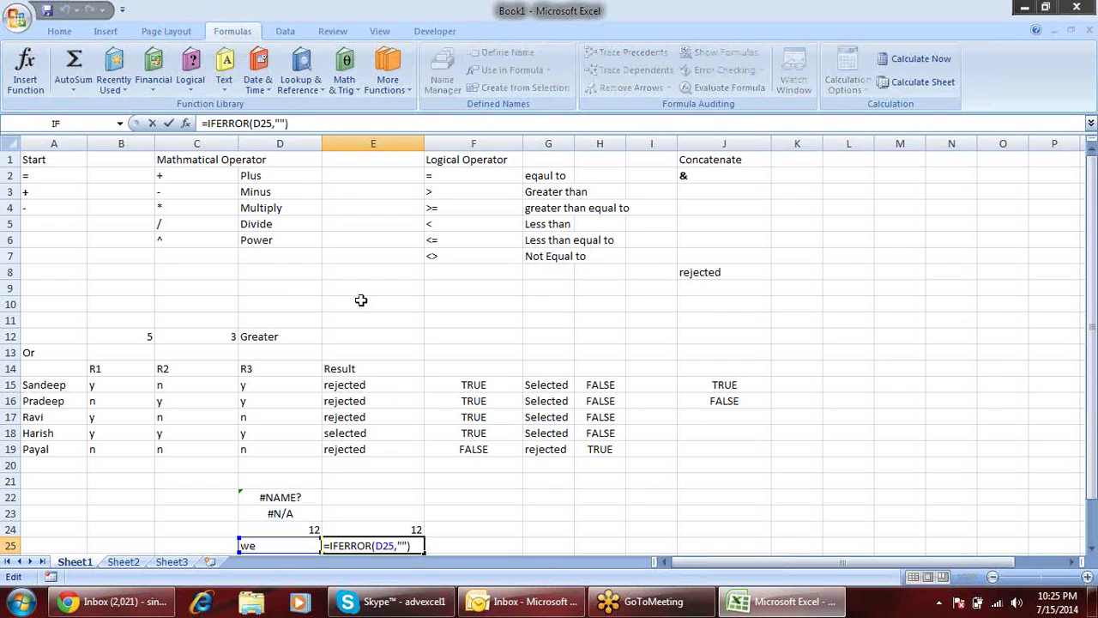
click(362, 300)
key(Escape)
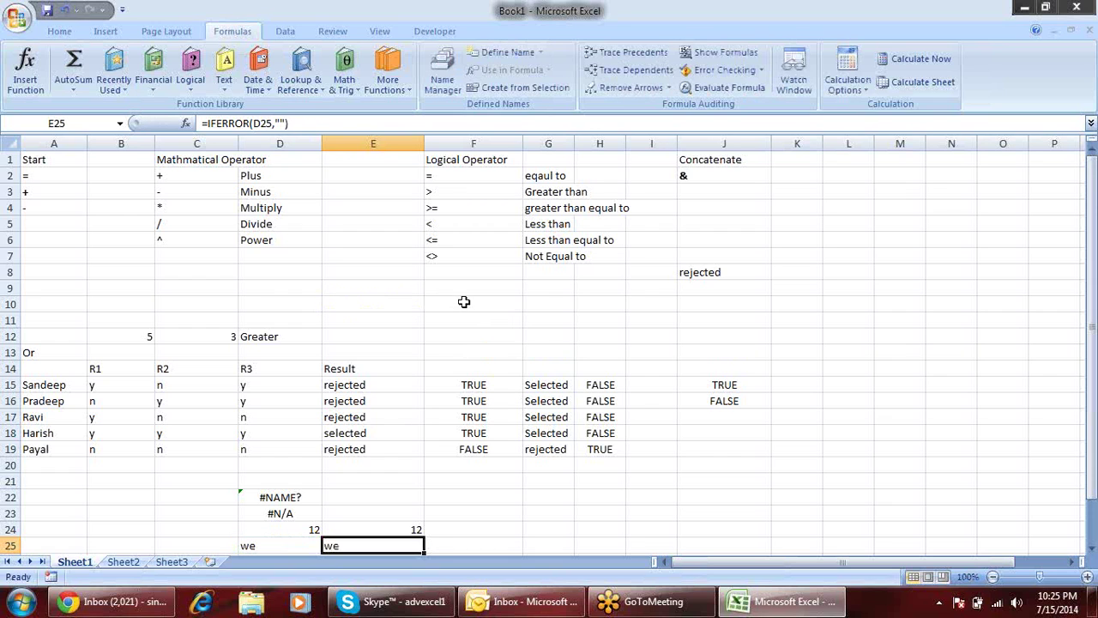
Paste the copied e-mail address into F10 and bring up the save dialog
click(460, 302)
double_click(460, 302)
right_click(460, 302)
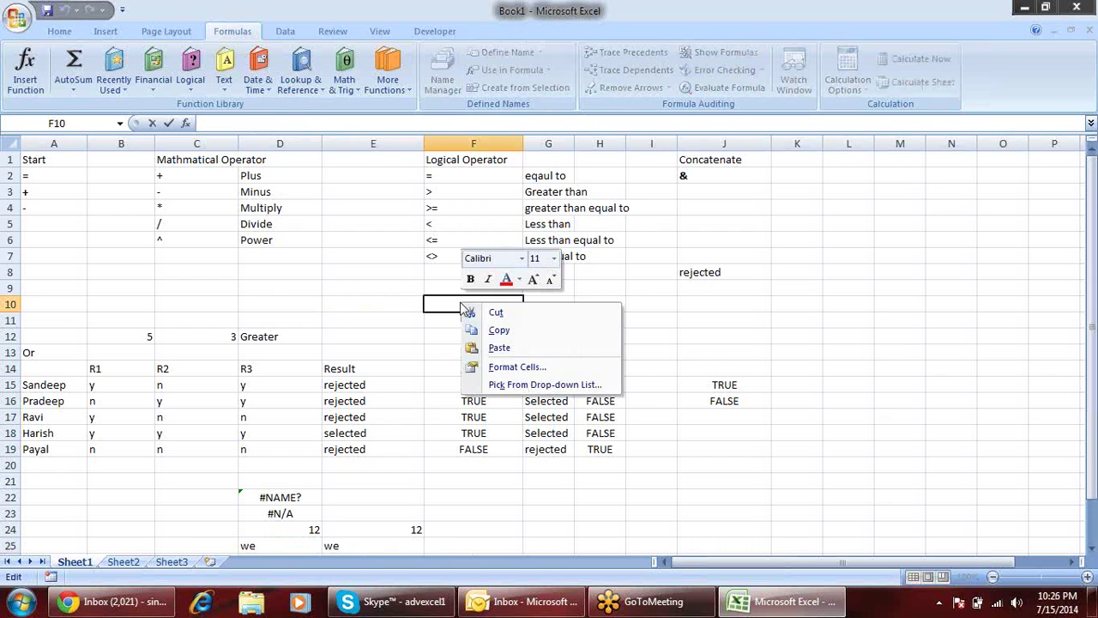
click(515, 347)
key(BackSpace)
key(BackSpace)
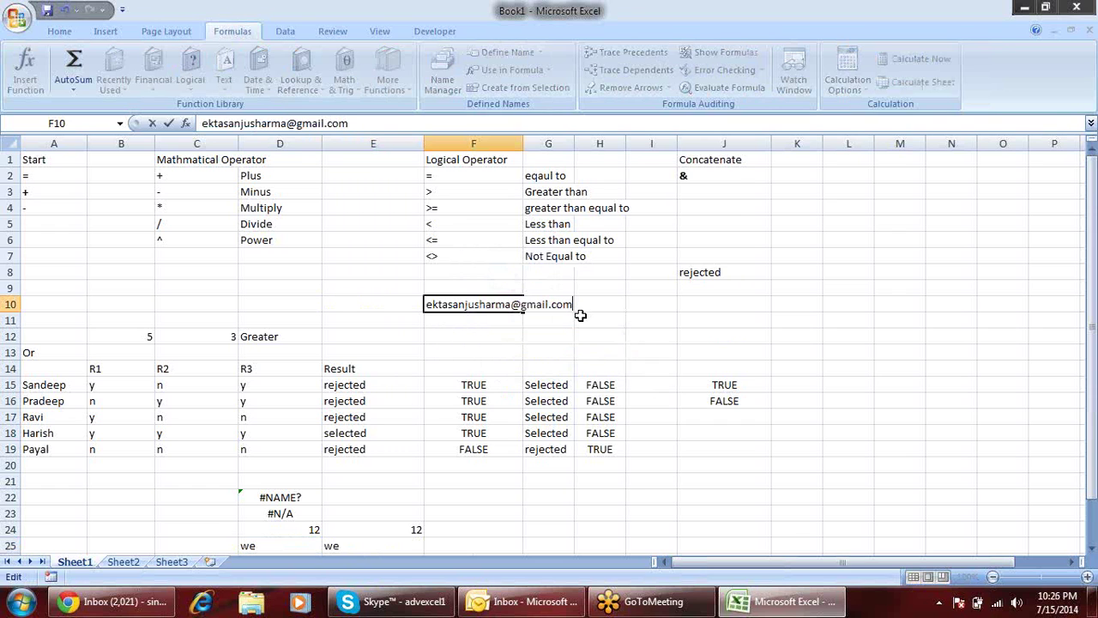
key(Return)
key(ctrl+s)
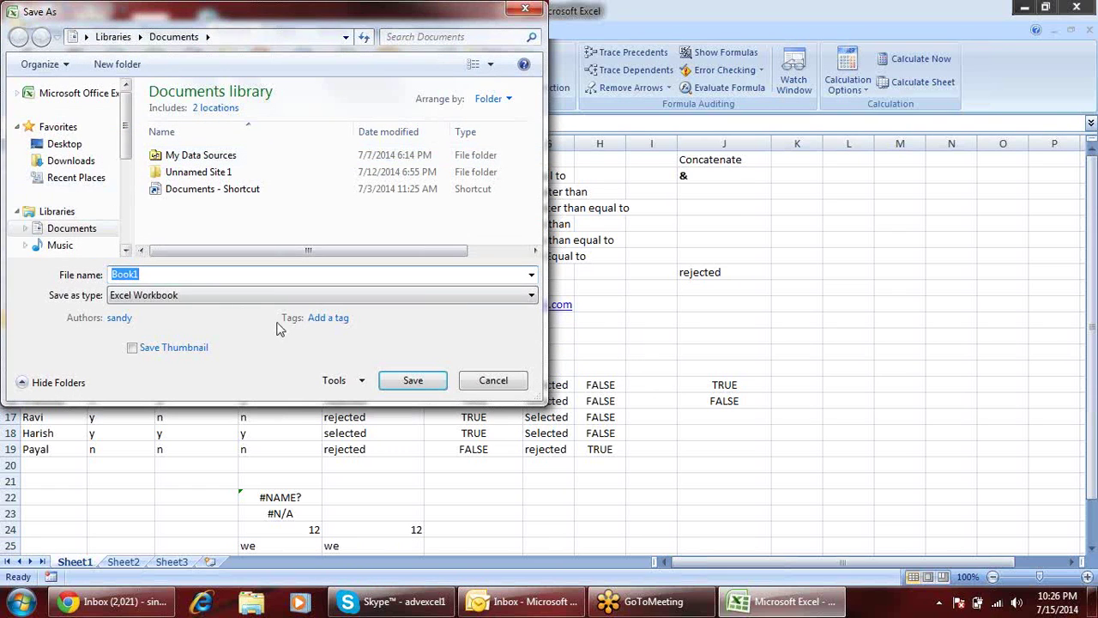
Save the workbook to the Desktop as 'formula intro'
text(formula intro)
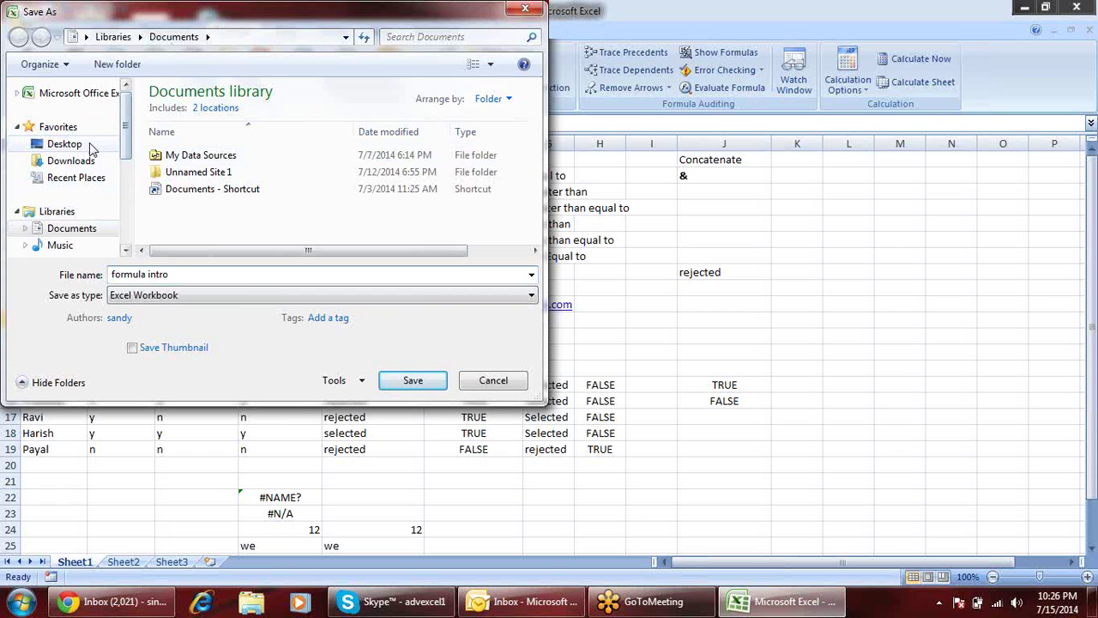
click(65, 144)
click(420, 389)
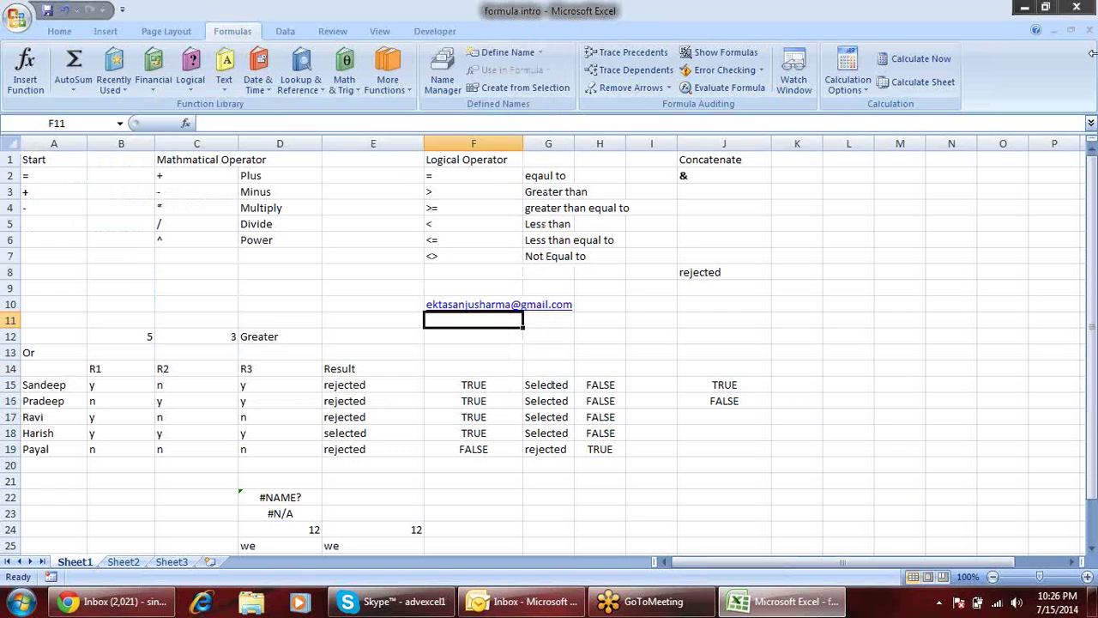